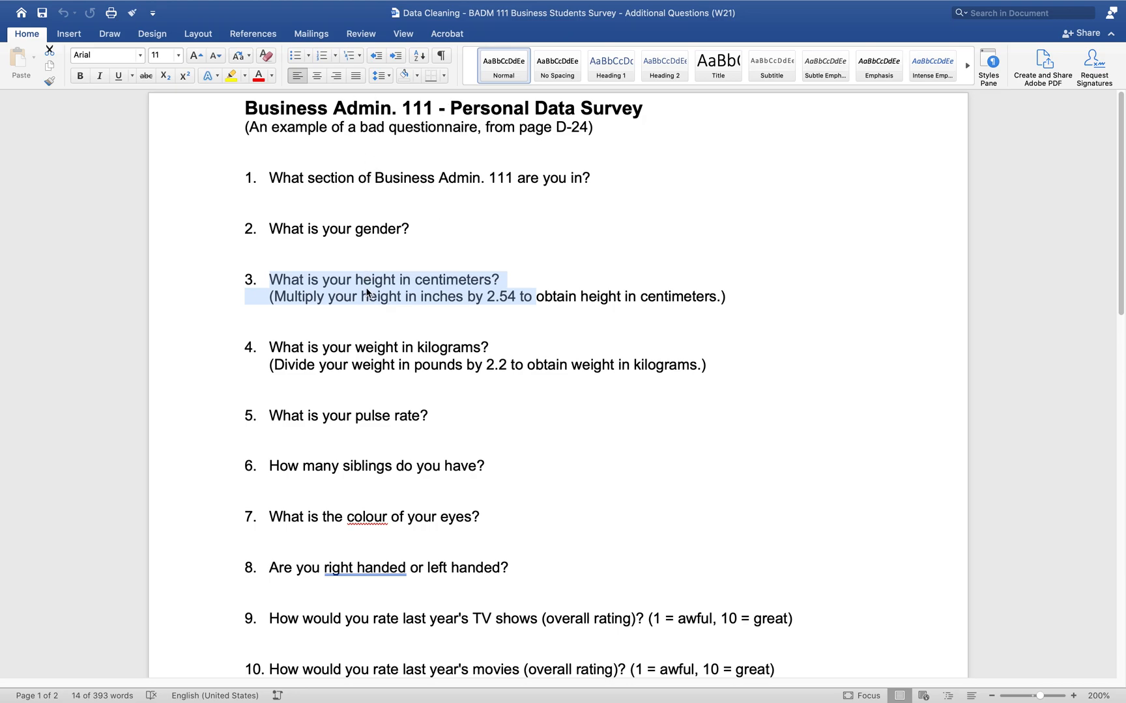
# Step: Highlight question 4 on weight in kilograms with its conversion note, and switch to the Excel survey workbook
pyautogui.click(302, 344)
pyautogui.moveTo(271, 347); pyautogui.dragTo(509, 365)
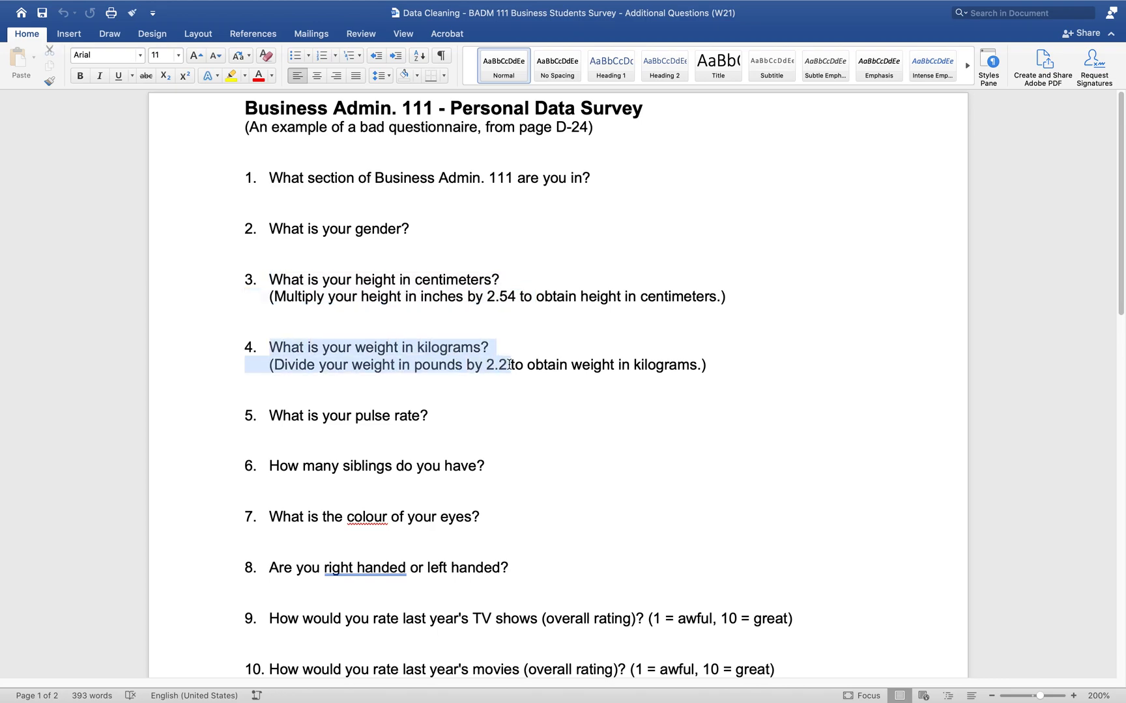
pyautogui.click(422, 364)
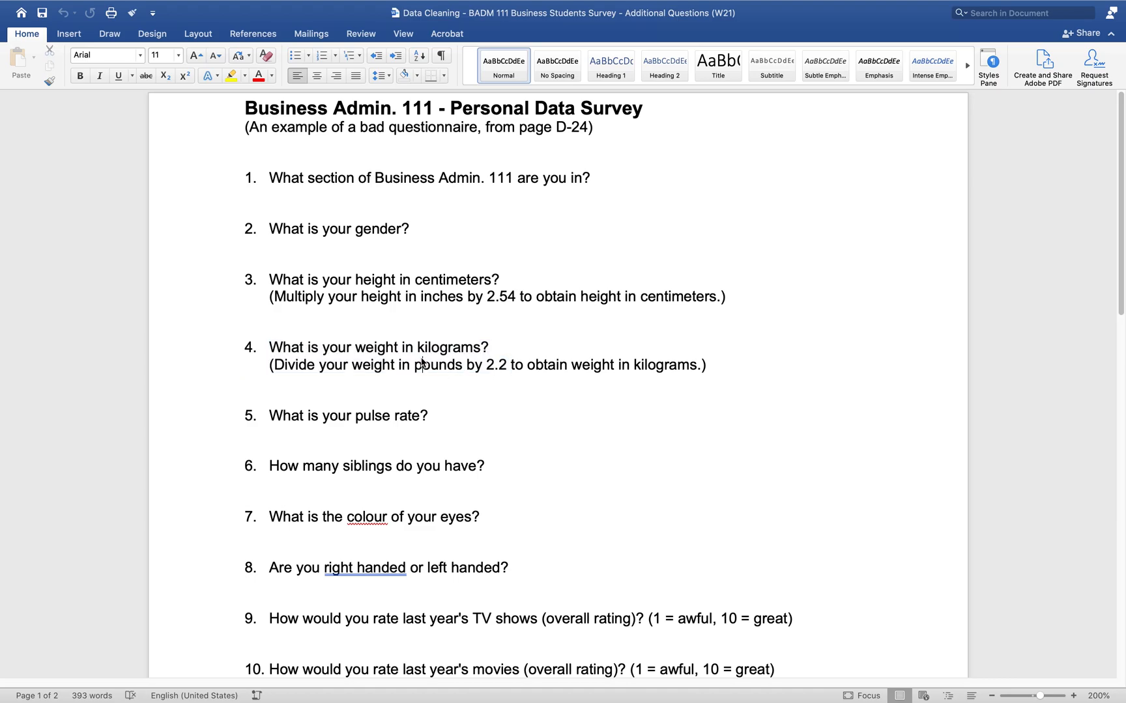
pyautogui.hotkey('ctrl', 'Right')
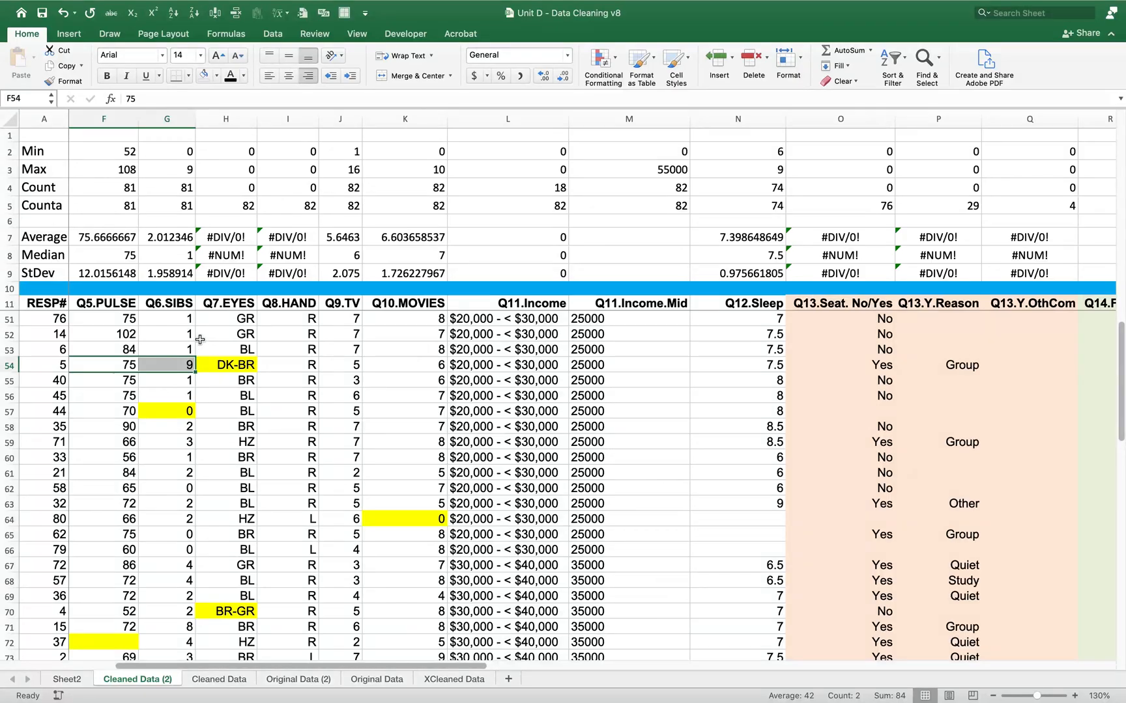
# Step: Bring the first survey columns into view and inspect the Q3.HT height value in cell D52
pyautogui.press('super+Left')
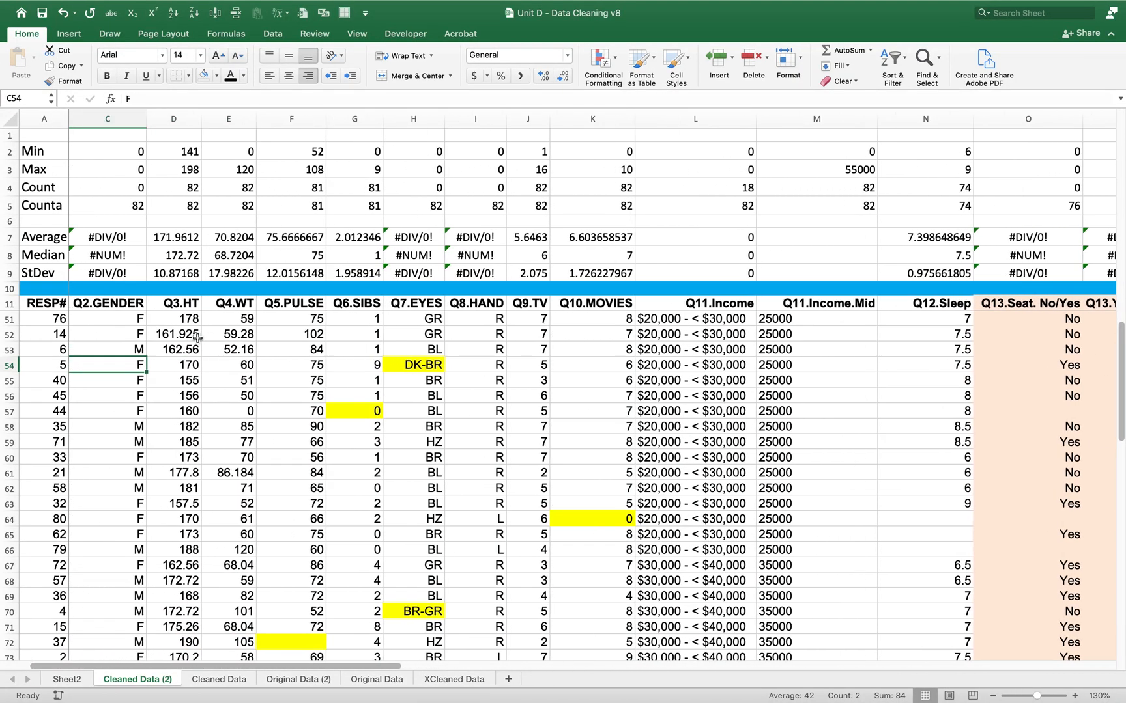
pyautogui.press('Right')
pyautogui.press('Right')
pyautogui.press('Right')
pyautogui.press('Up')
pyautogui.press('Up')
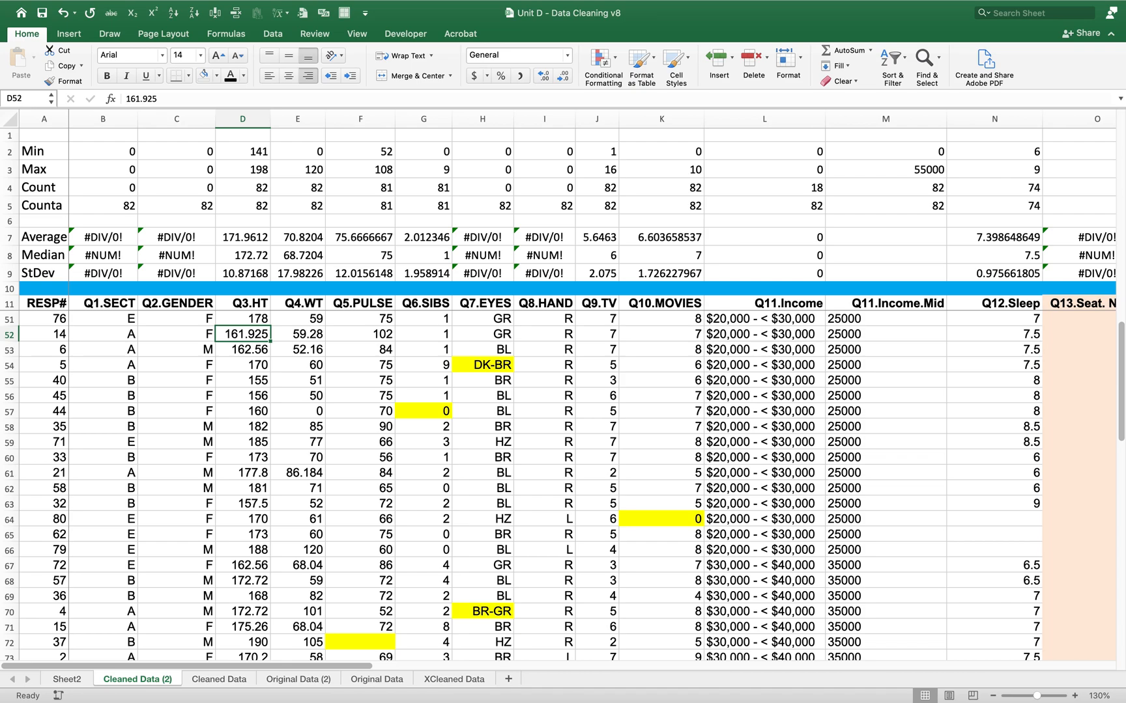
# Step: Examine the Q4.WT weight entries from row 52 down to the end of the data
pyautogui.press('Right')
pyautogui.press('Down')
pyautogui.press('Down')
pyautogui.press('Down')
pyautogui.press('Down')
pyautogui.press('Down')
pyautogui.press('Down')
pyautogui.press('Down')
pyautogui.press('Down')
pyautogui.press('Down')
pyautogui.press('Down')
pyautogui.press('Down')
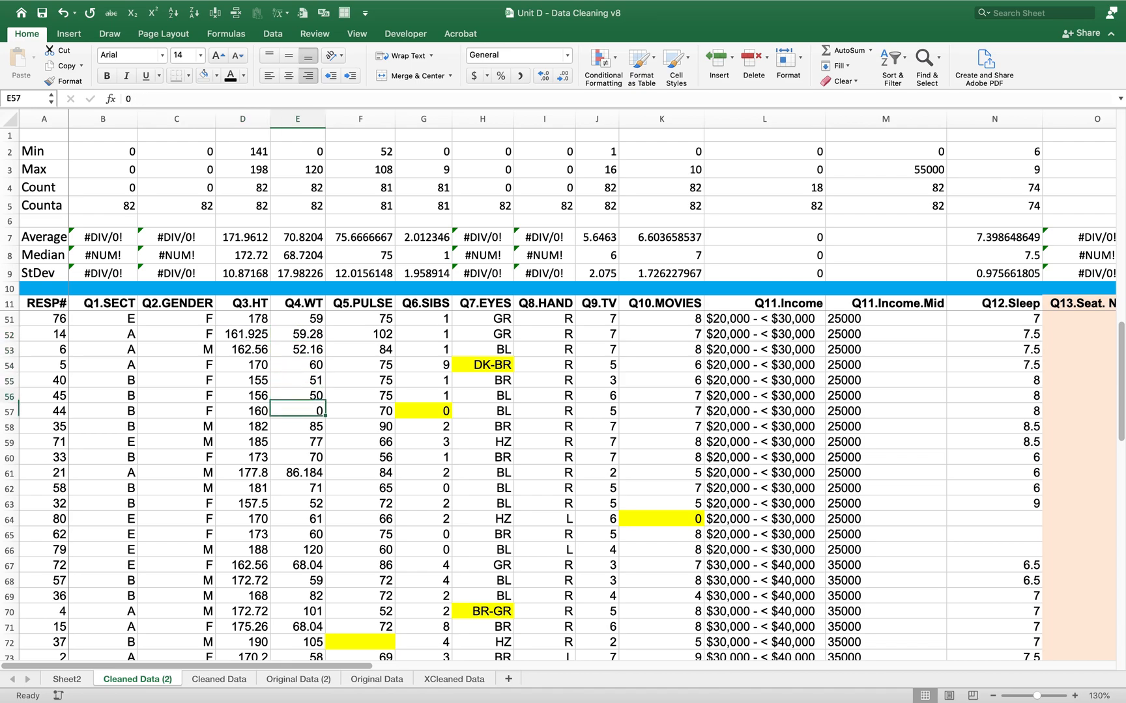
pyautogui.press('Down')
pyautogui.press('Down')
pyautogui.press('Down')
pyautogui.press('Down')
pyautogui.press('Down')
pyautogui.press('Down')
pyautogui.press('Down')
pyautogui.press('Down')
pyautogui.press('Down')
pyautogui.press('Down')
pyautogui.press('Down')
pyautogui.press('Down')
pyautogui.press('Down')
pyautogui.press('Down')
pyautogui.press('Down')
pyautogui.press('Down')
pyautogui.press('Down')
pyautogui.press('Down')
pyautogui.press('Down')
pyautogui.press('Down')
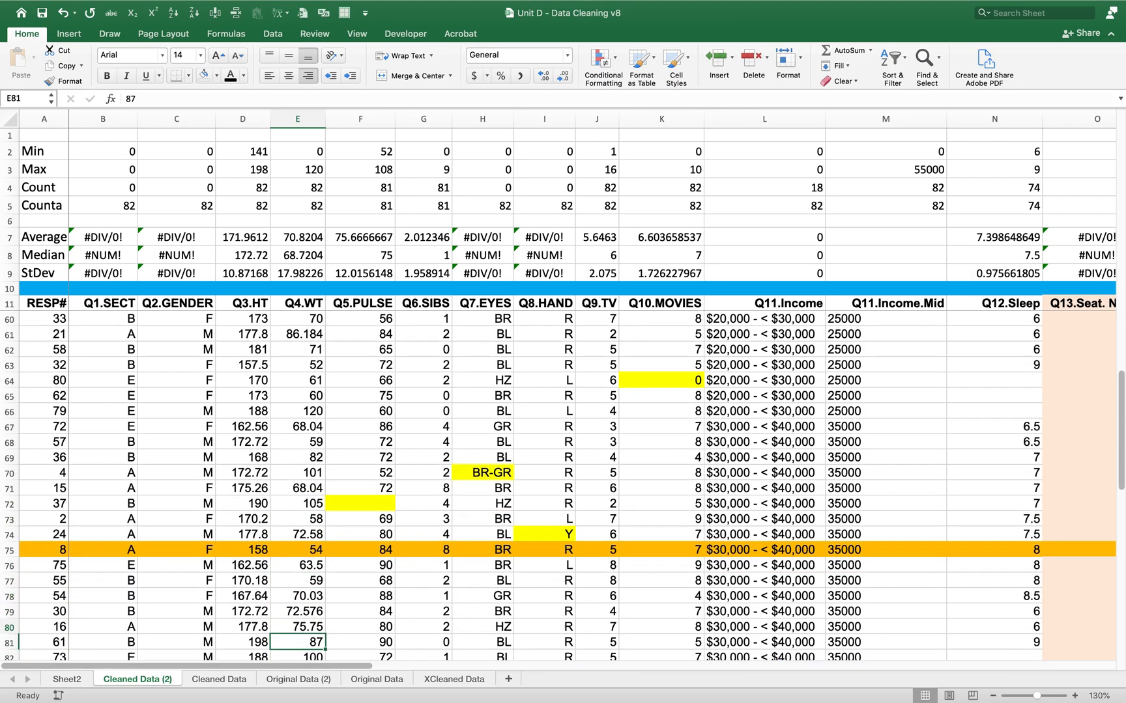
pyautogui.press('Down')
pyautogui.press('Down')
pyautogui.press('Down')
pyautogui.press('Down')
pyautogui.press('Down')
pyautogui.press('Down')
pyautogui.press('Down')
pyautogui.press('Down')
pyautogui.press('Down')
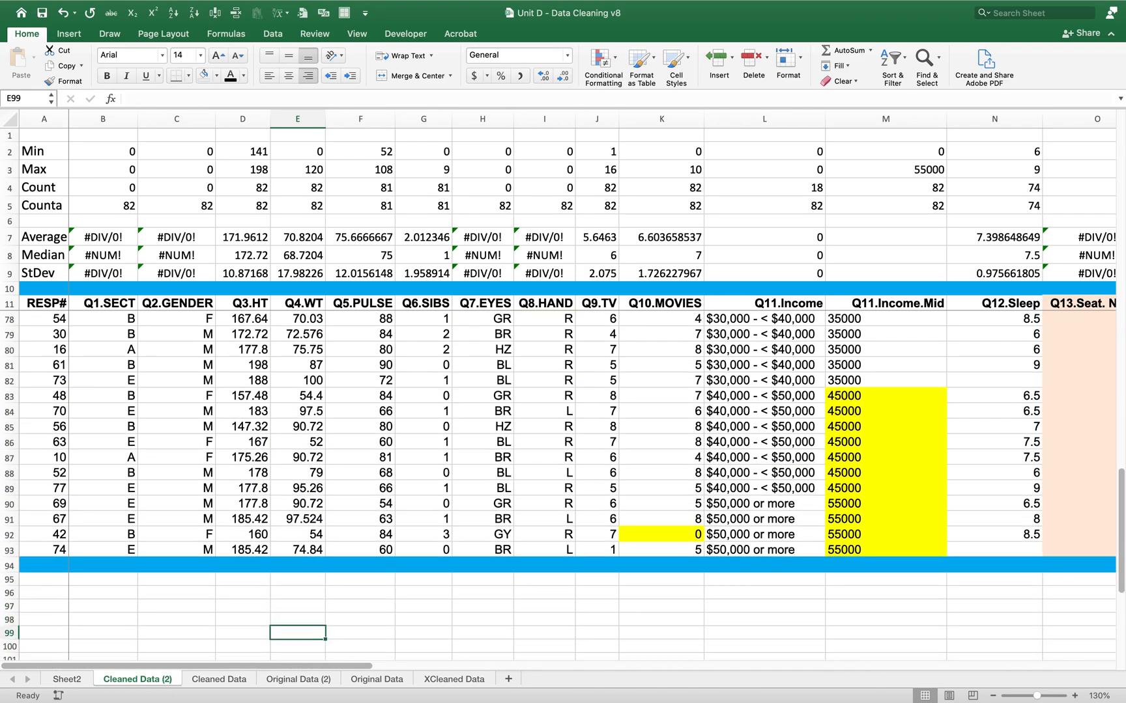
# Step: Review the Q4.WT entries back up to the first rows, looking for weights with many decimals
pyautogui.press('Up')
pyautogui.press('Up')
pyautogui.press('Up')
pyautogui.press('Up')
pyautogui.press('Up')
pyautogui.press('Up')
pyautogui.press('Up')
pyautogui.press('Up')
pyautogui.press('Up')
pyautogui.press('Up')
pyautogui.press('Up')
pyautogui.press('Up')
pyautogui.press('Up')
pyautogui.press('Up')
pyautogui.press('Up')
pyautogui.press('Up')
pyautogui.press('Up')
pyautogui.press('Up')
pyautogui.press('Up')
pyautogui.press('Up')
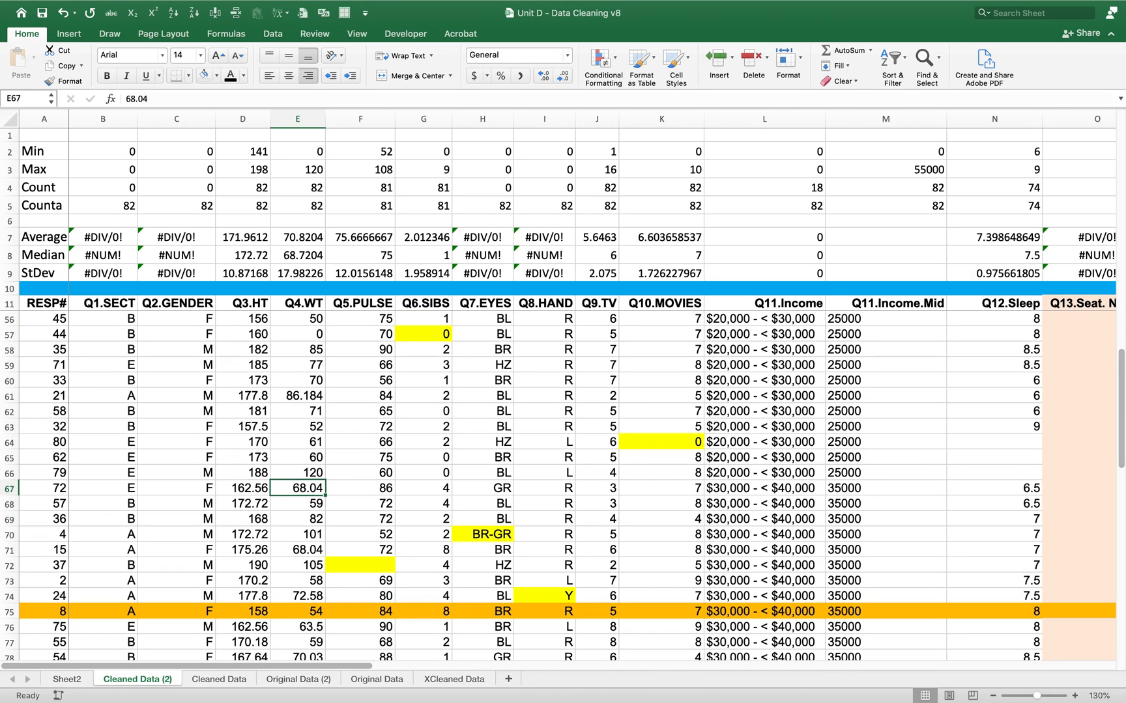
pyautogui.press('Up')
pyautogui.press('Up')
pyautogui.press('Up')
pyautogui.press('Up')
pyautogui.press('Up')
pyautogui.press('Up')
pyautogui.press('Up')
pyautogui.press('Up')
pyautogui.press('Up')
pyautogui.press('Up')
pyautogui.press('Up')
pyautogui.press('Up')
pyautogui.press('Up')
pyautogui.press('Up')
pyautogui.press('Up')
pyautogui.press('Up')
pyautogui.press('Up')
pyautogui.press('Up')
pyautogui.press('Up')
pyautogui.press('Up')
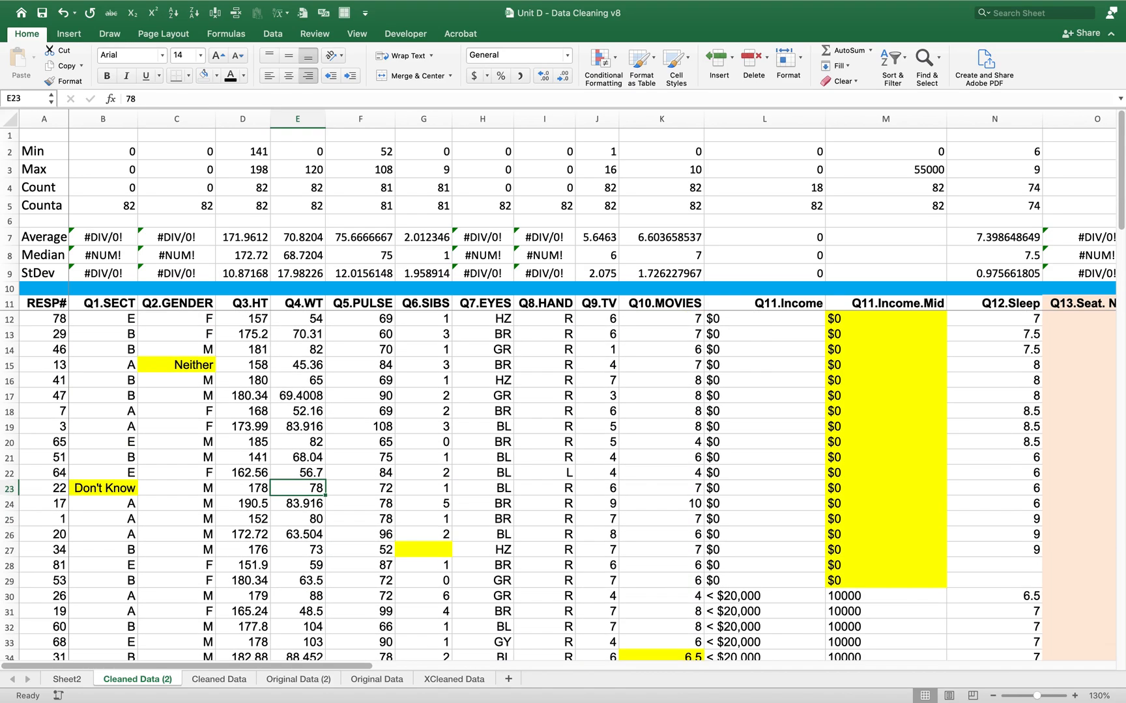
# Step: Highlight the Q4.WT value 69.4008 in cell E17 with a yellow fill
pyautogui.press('Up')
pyautogui.press('Up')
pyautogui.press('Up')
pyautogui.press('Up')
pyautogui.press('Up')
pyautogui.press('Up')
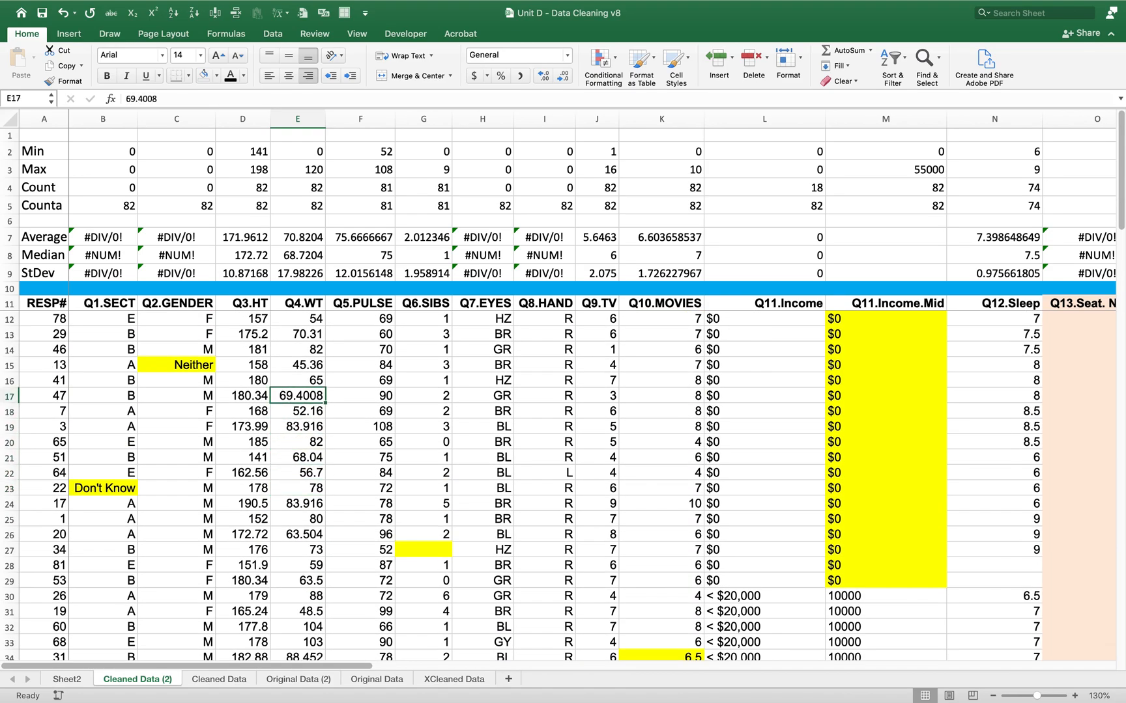
pyautogui.click(217, 76)
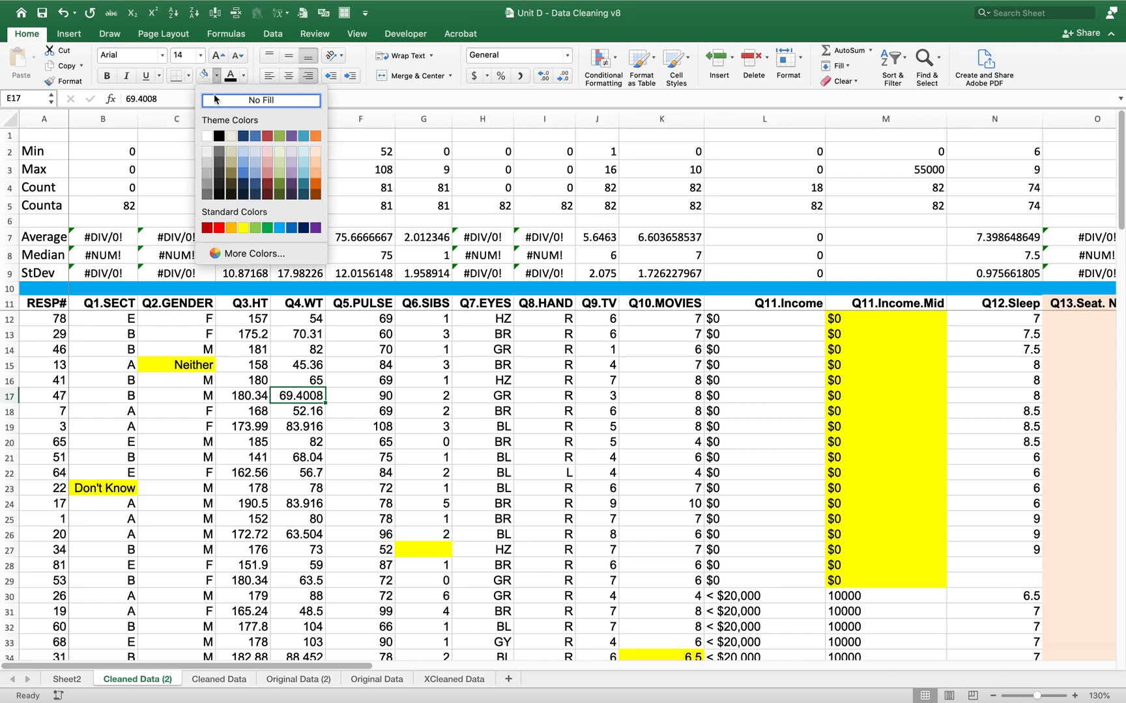
pyautogui.click(242, 227)
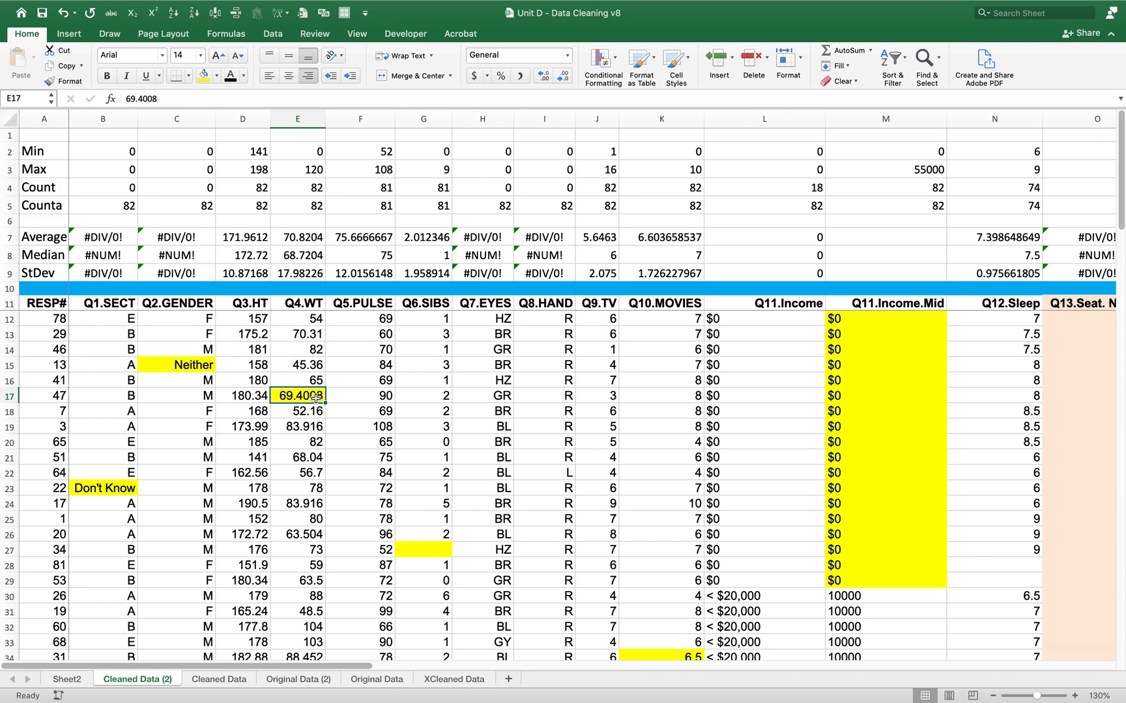
# Step: Examine the Q3.HT height entries from row 17 up to row 12
pyautogui.click(313, 411)
pyautogui.click(313, 398)
pyautogui.press('Left')
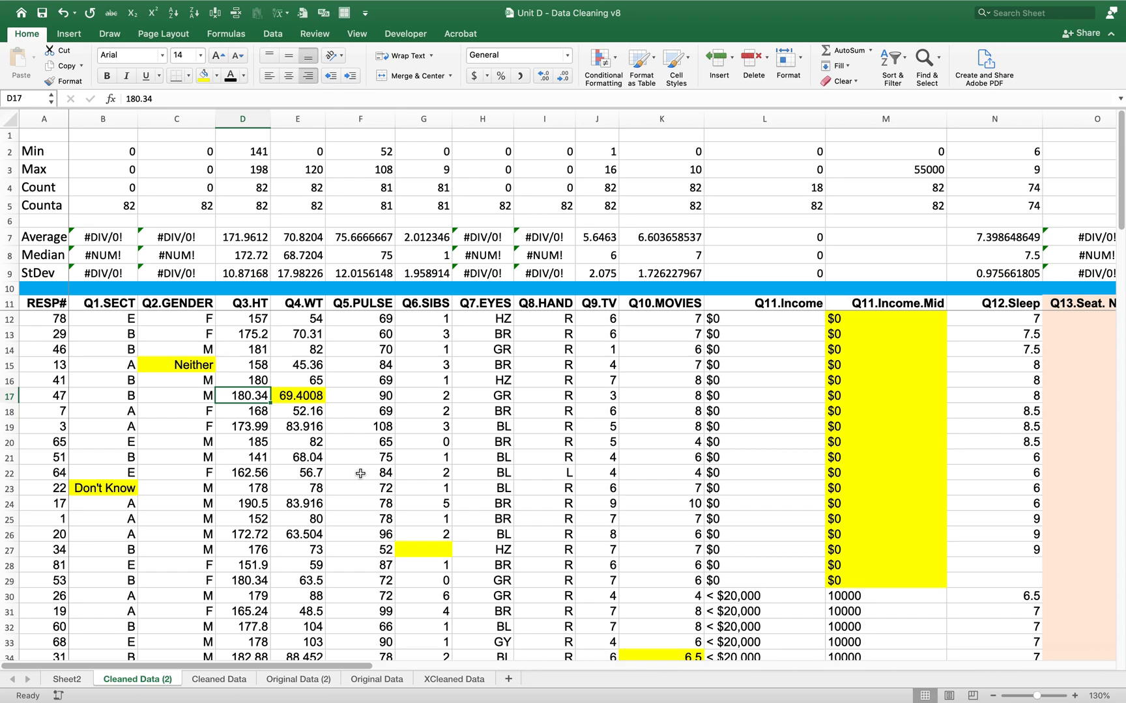
pyautogui.press('Up')
pyautogui.press('Up')
pyautogui.press('Up')
pyautogui.press('Up')
pyautogui.press('Up')
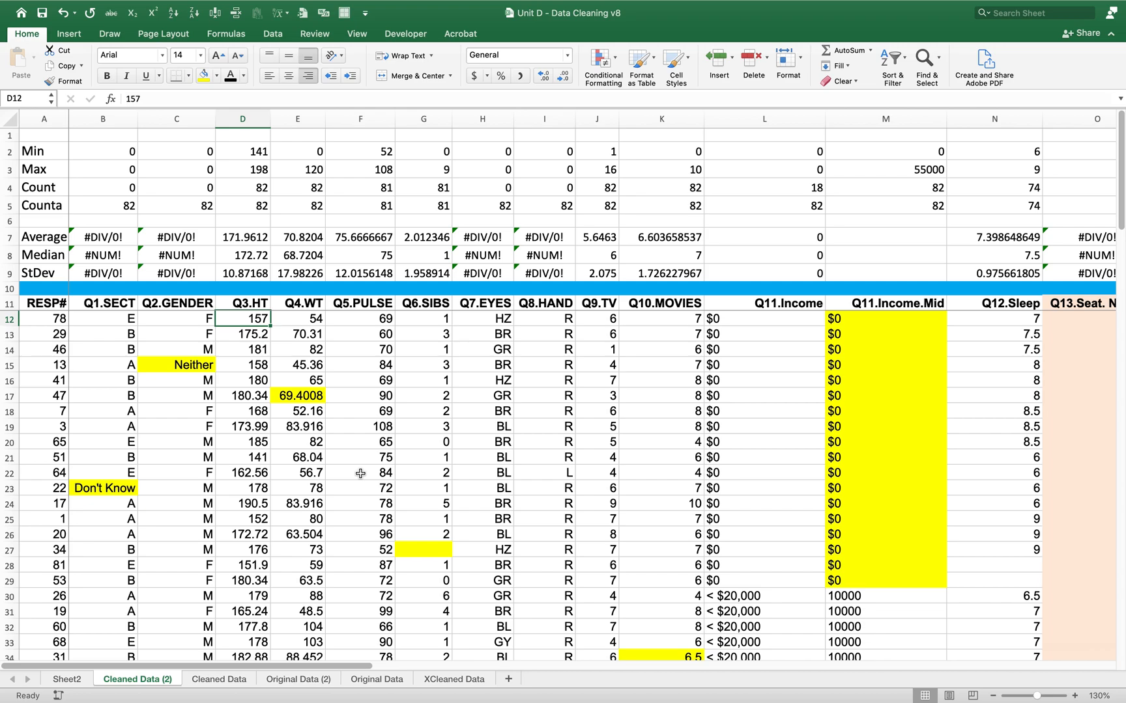
# Step: Examine the decimals of the Q4.WT weight entries in the first data rows, starting at row 12
pyautogui.press('Right')
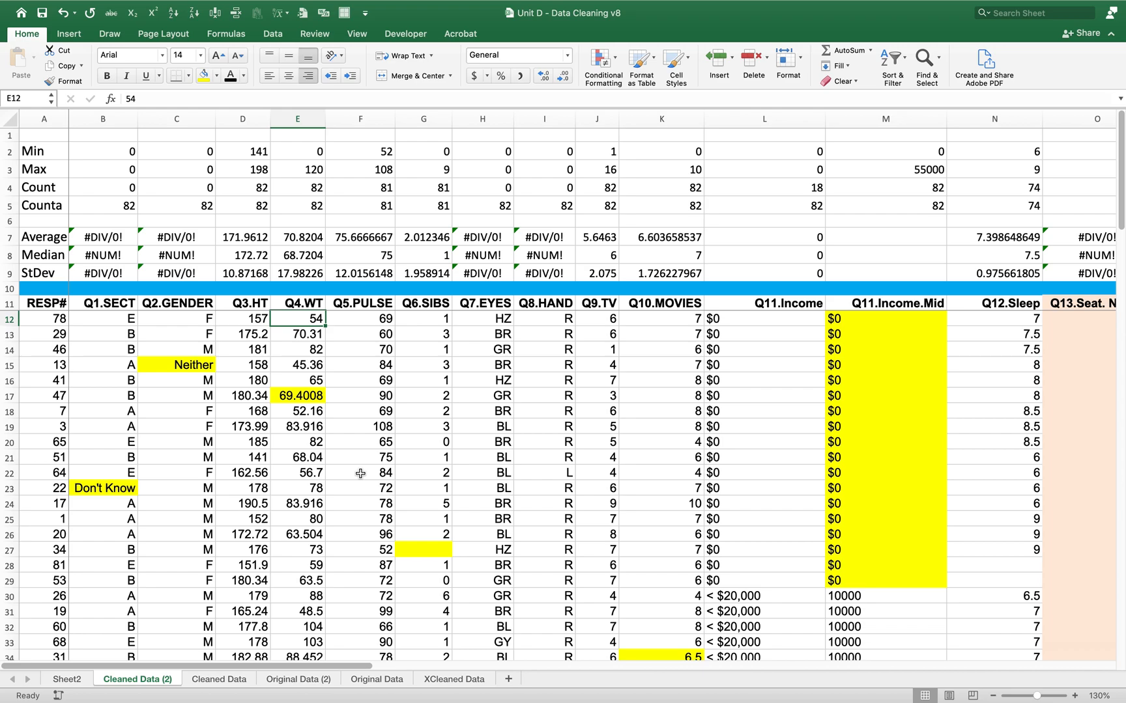
pyautogui.press('Down')
pyautogui.press('Down')
pyautogui.press('Down')
pyautogui.press('Down')
pyautogui.press('Down')
pyautogui.press('Down')
pyautogui.press('Down')
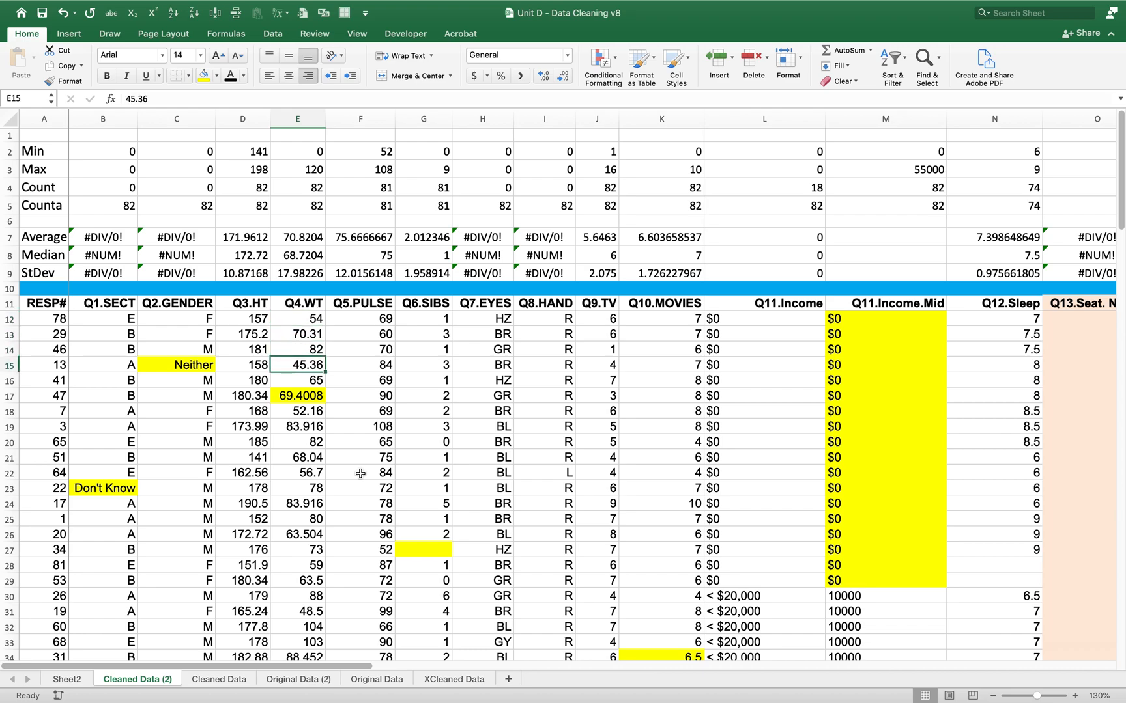
pyautogui.press('Up')
pyautogui.press('Up')
pyautogui.press('Up')
pyautogui.press('Up')
pyautogui.press('Up')
pyautogui.press('Up')
pyautogui.press('Up')
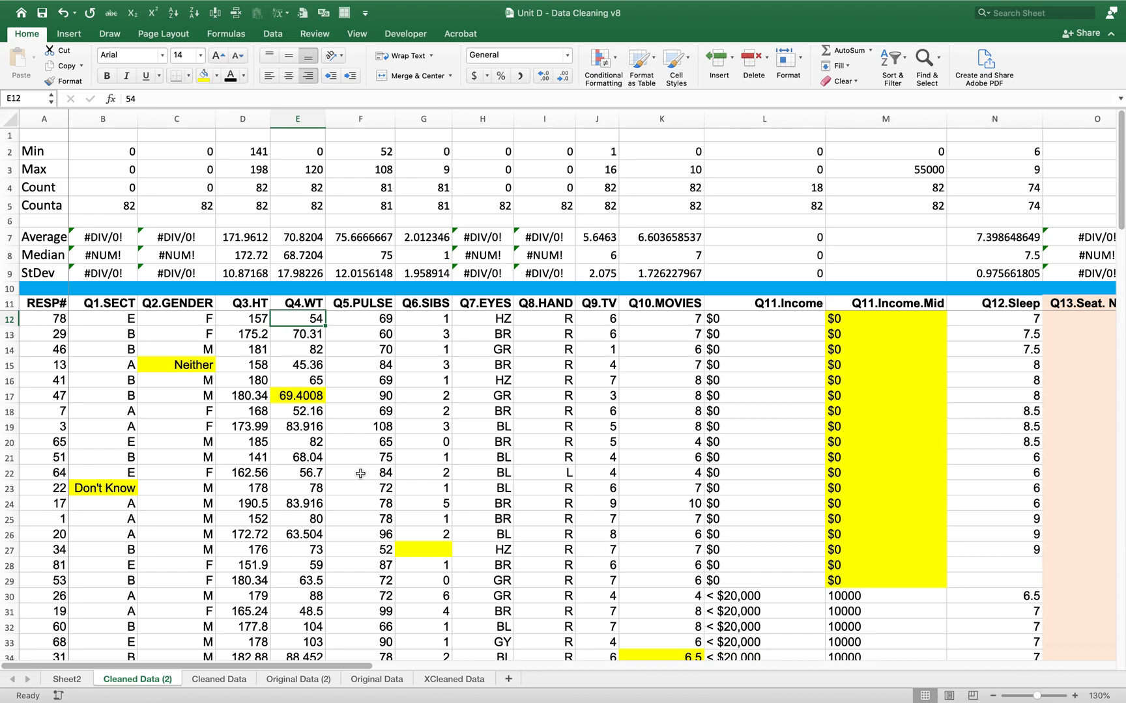
# Step: Insert a blank column between Q3.HT and Q4.WT, and another between Q4.WT and Q5.PULSE
pyautogui.click(183, 333)
pyautogui.click(247, 321)
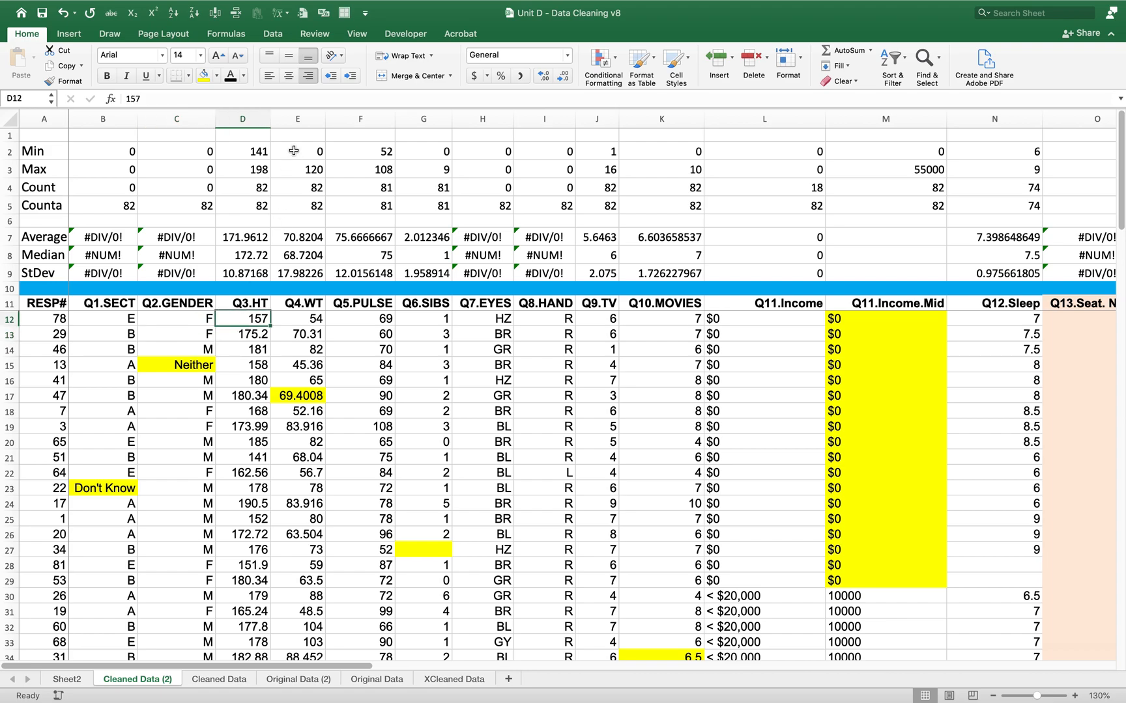
pyautogui.click(301, 118)
pyautogui.rightClick(301, 117)
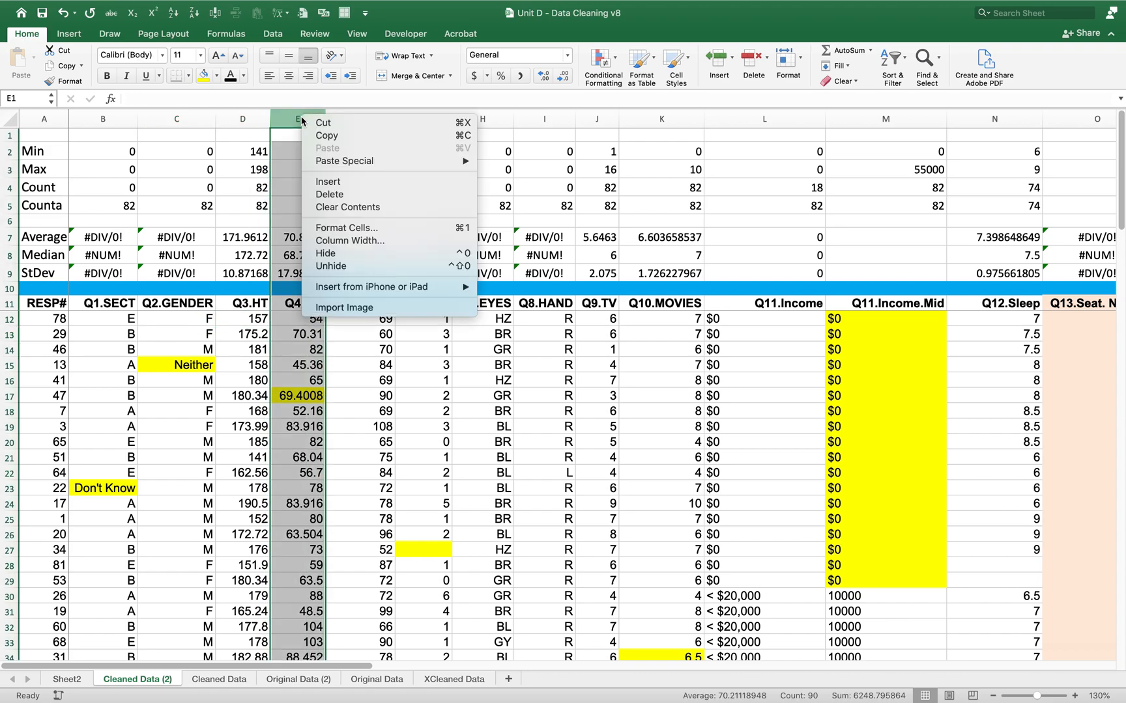
pyautogui.click(331, 182)
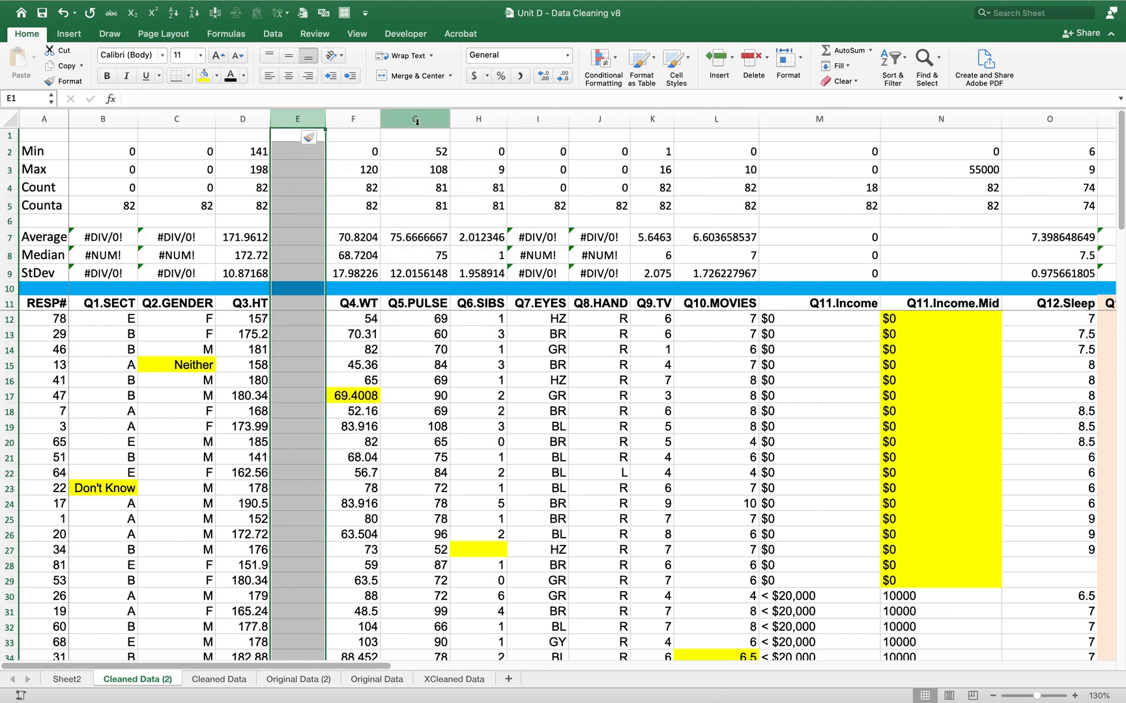
pyautogui.click(419, 120)
pyautogui.rightClick(419, 120)
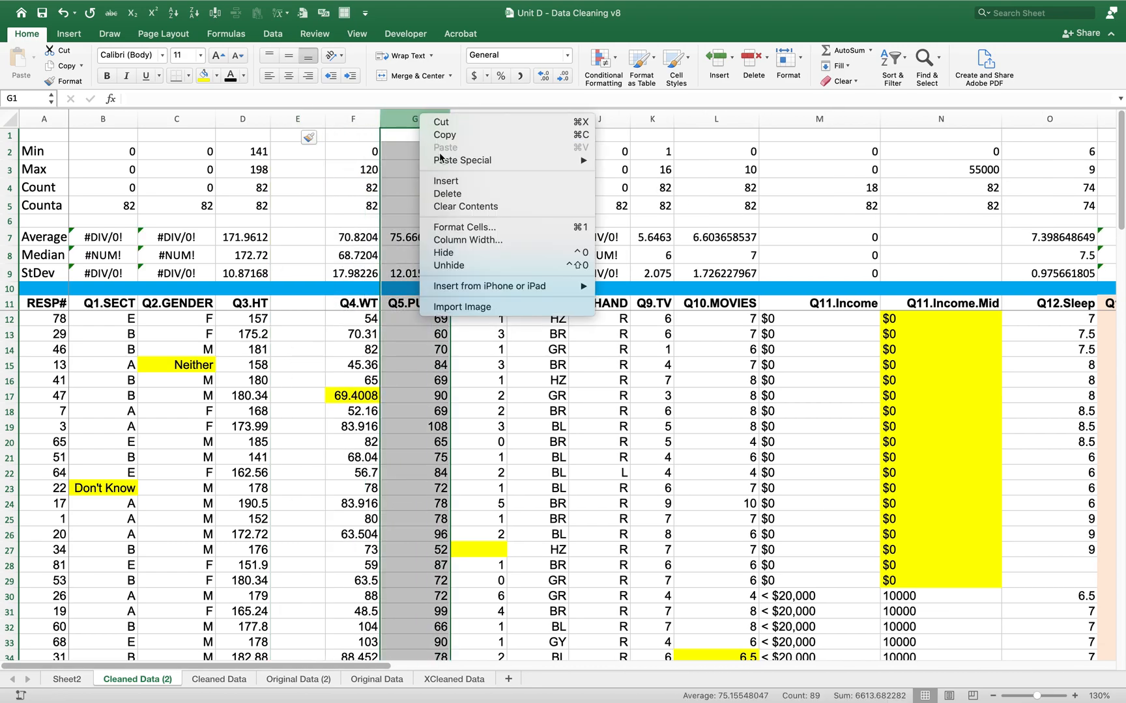
pyautogui.click(446, 182)
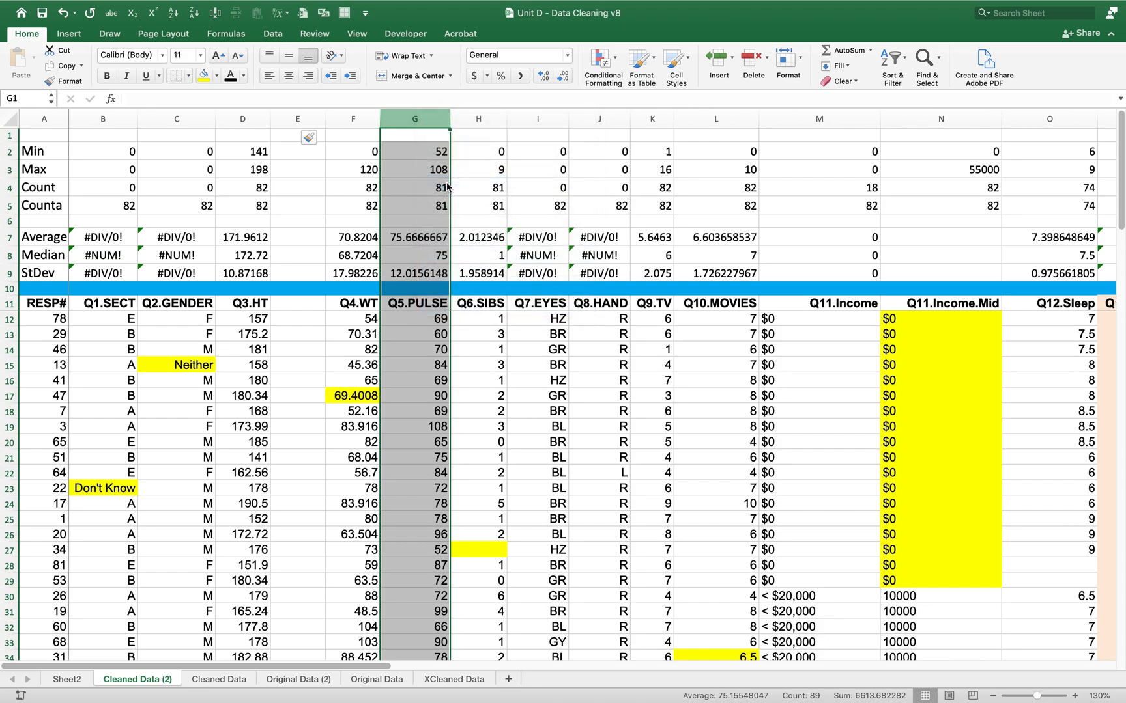
pyautogui.click(289, 350)
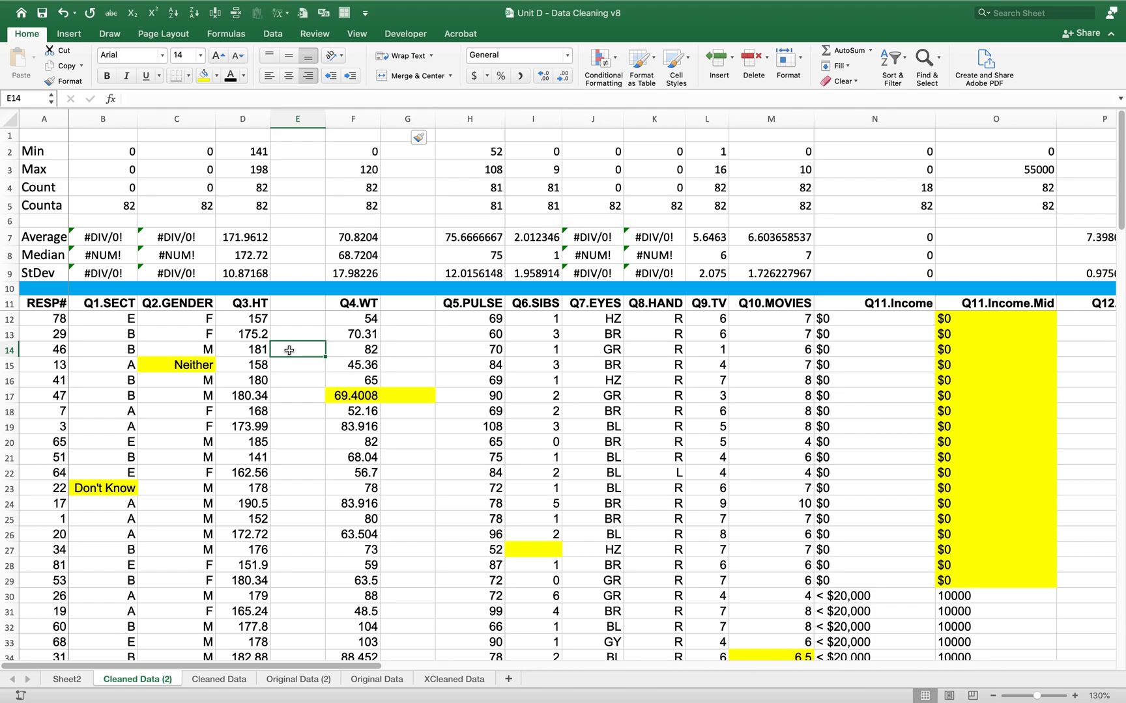
# Step: Try sorting the data ascending by RESP# with the blank columns in place, undo the sort, and check the affected range
pyautogui.click(139, 382)
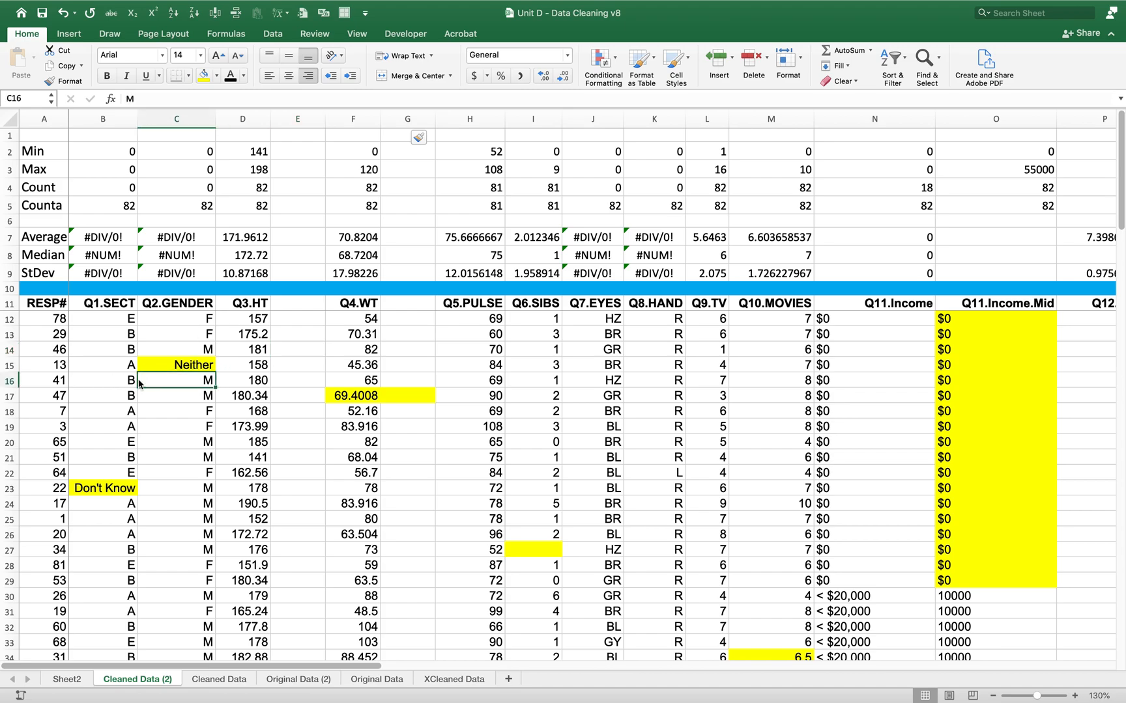
pyautogui.press('Up')
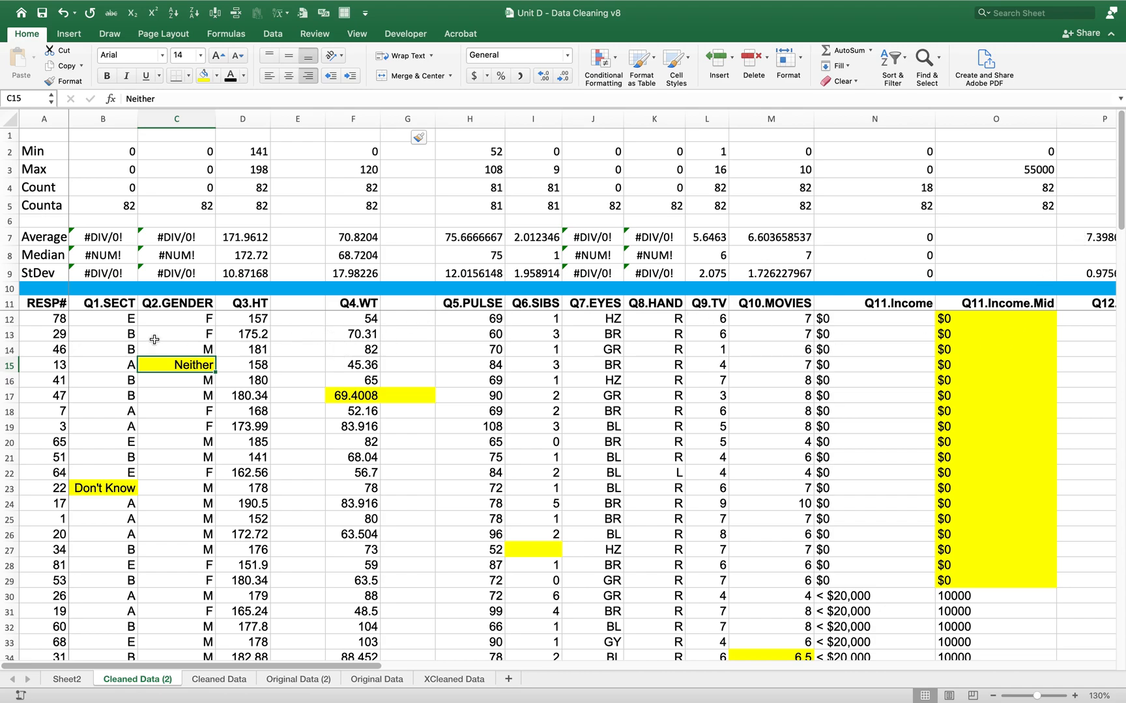
pyautogui.click(54, 334)
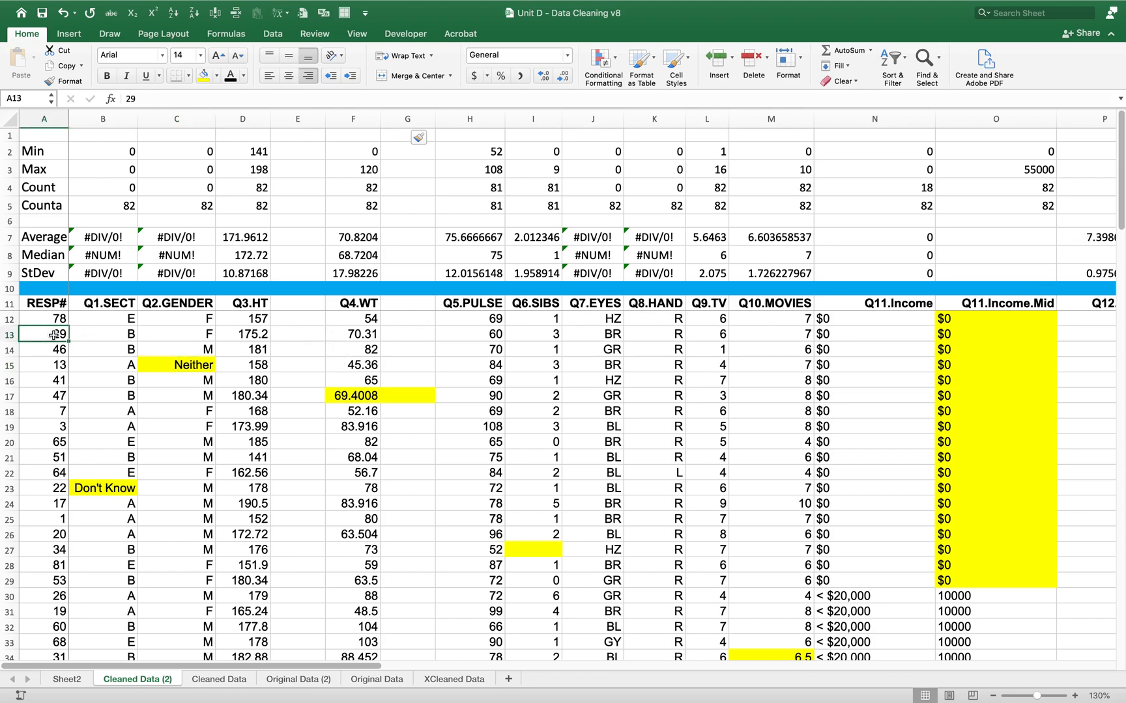
pyautogui.click(172, 16)
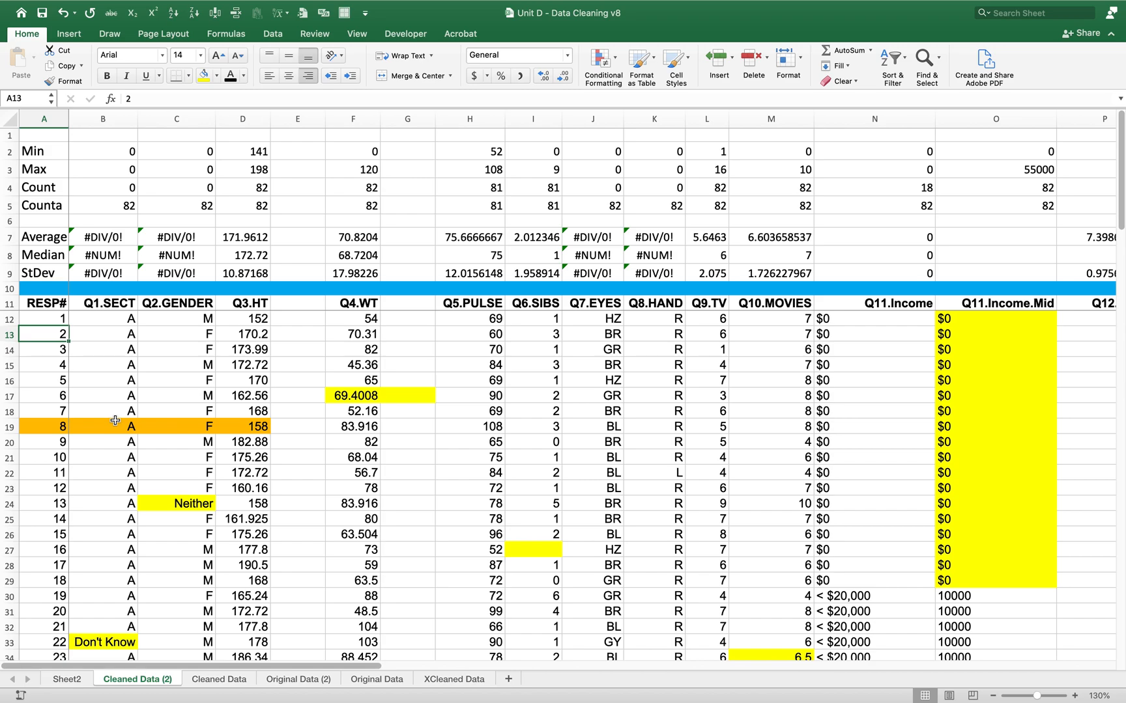
pyautogui.press('super+z')
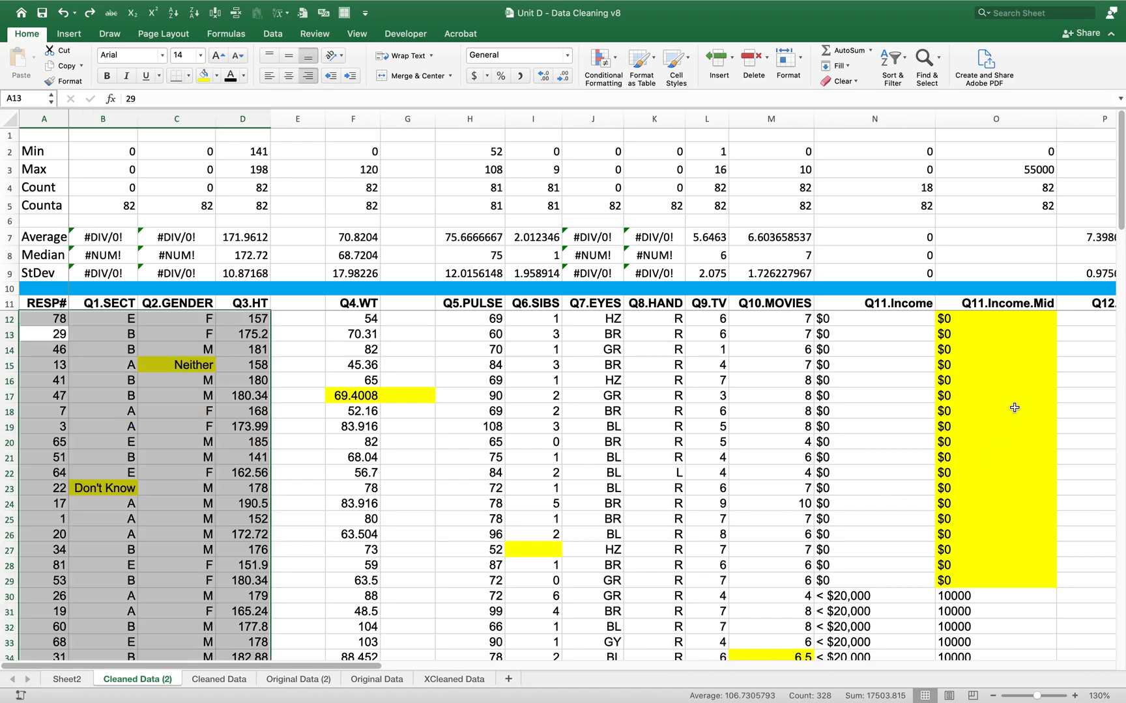
pyautogui.click(1122, 325)
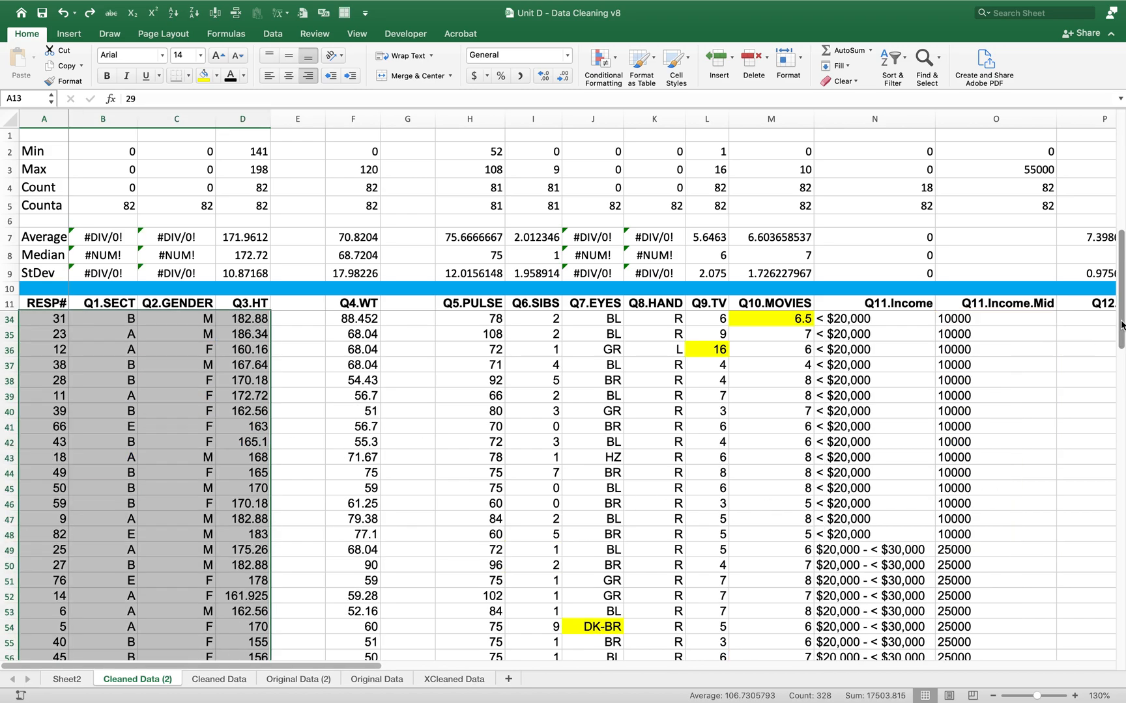
pyautogui.scroll(-10, 1122, 325)
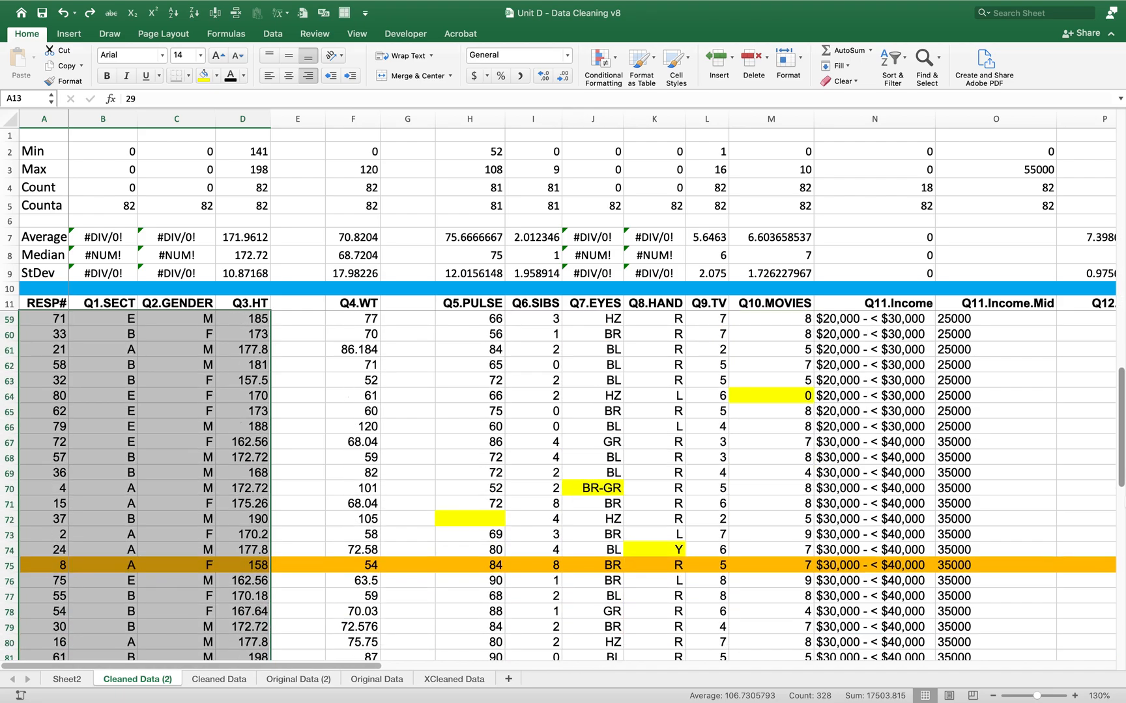
pyautogui.scroll(15, 1123, 446)
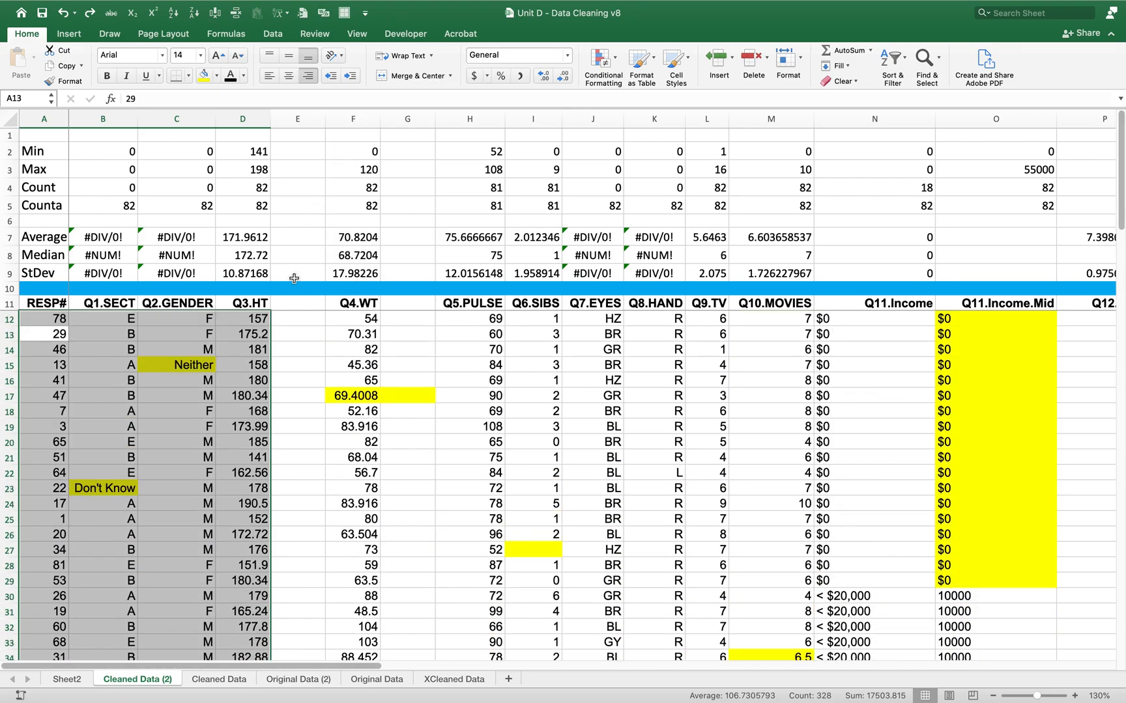
# Step: Enter the header Q3.HT in cell E11, above the blank column beside the original heights
pyautogui.click(290, 302)
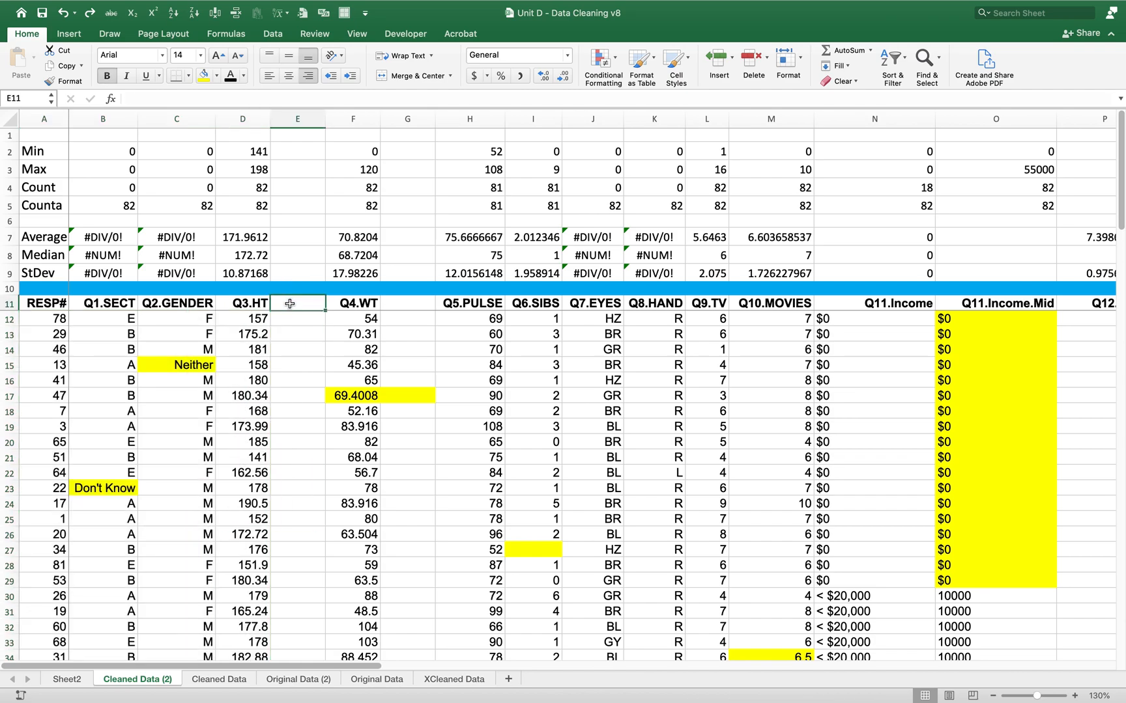
pyautogui.write('Q')
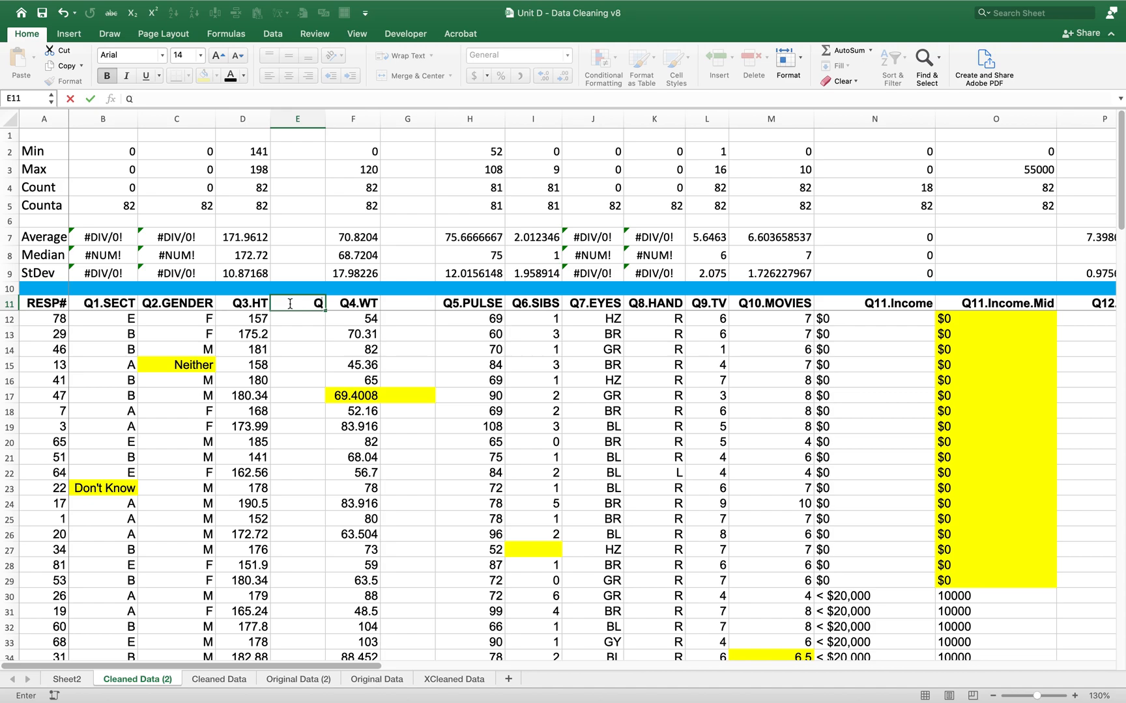
pyautogui.write('3.')
pyautogui.write('T')
pyautogui.press('Return')
# Step: Enter the header Q4.WT in cell G11, above the blank column beside the original weights
pyautogui.click(290, 304)
pyautogui.press('Left')
pyautogui.press('Right')
pyautogui.press('Right')
pyautogui.press('Right')
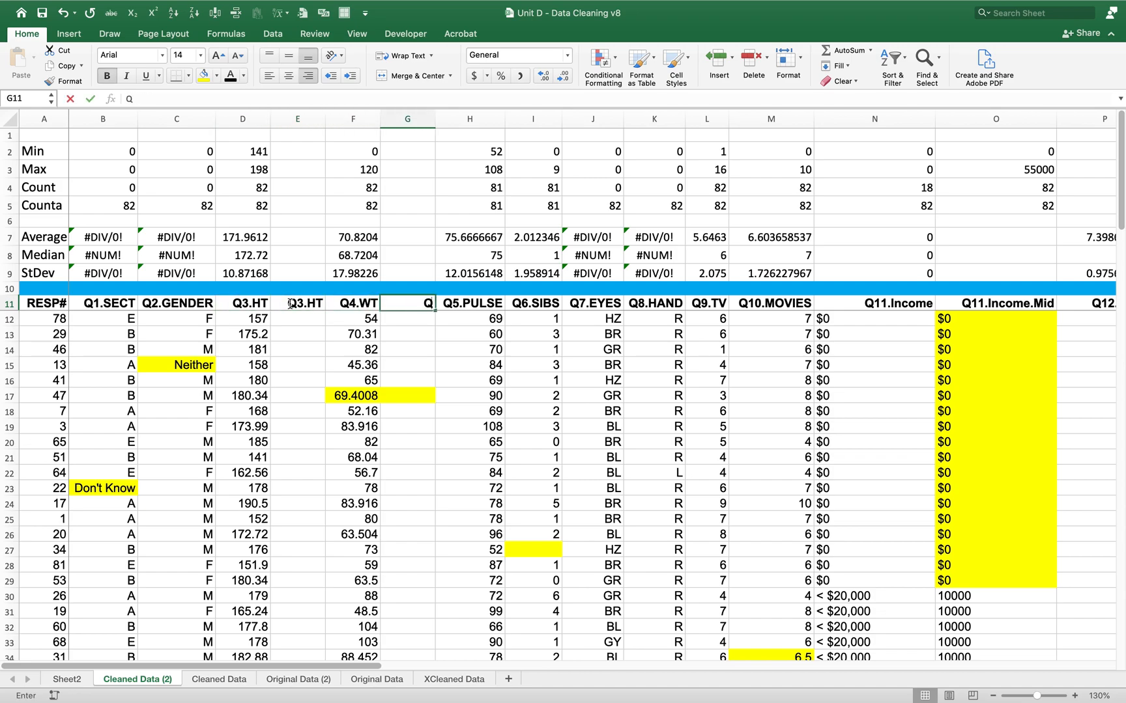
pyautogui.write('Q4.Wt')
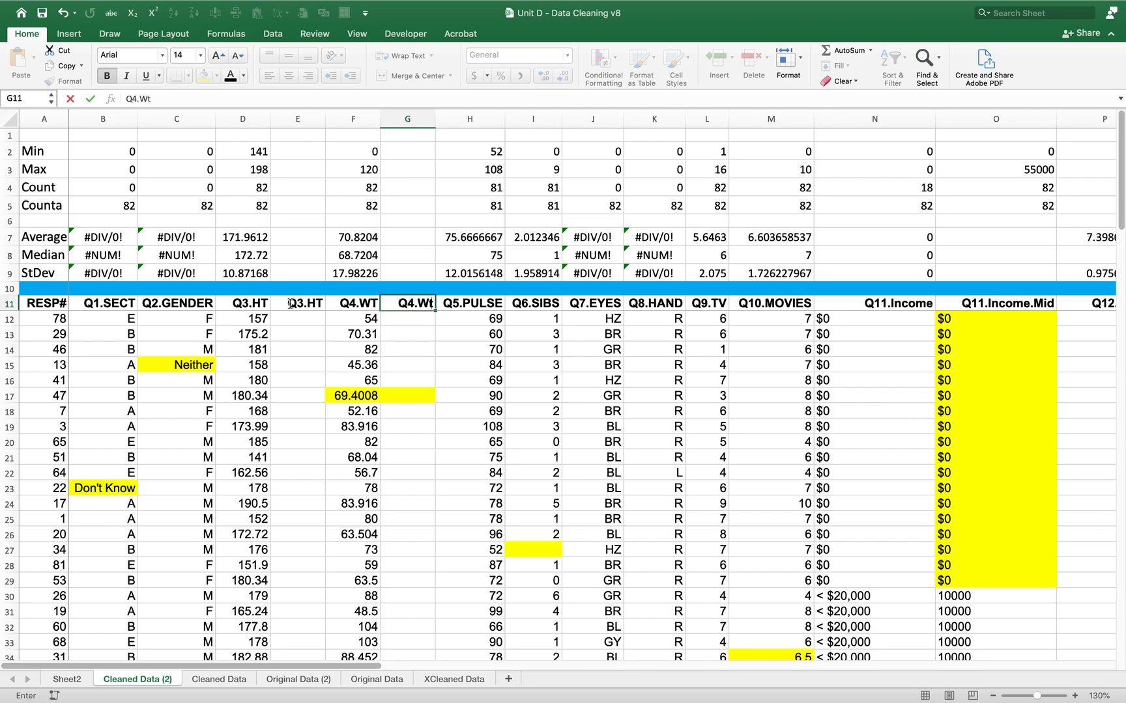
pyautogui.press('Return')
pyautogui.press('Up')
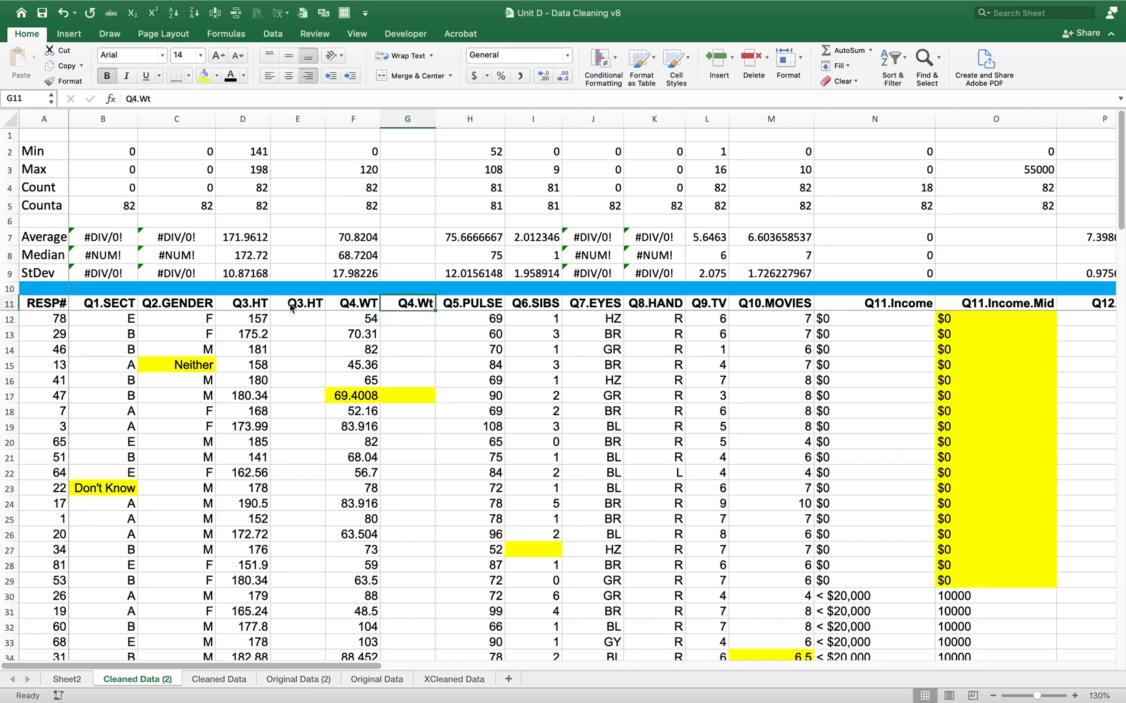
pyautogui.press('F2')
pyautogui.press('BackSpace')
pyautogui.write('T')
pyautogui.press('Return')
# Step: Enter the formula =ROUND(D12,0) in cell E12 to round the first height to a whole number
pyautogui.press('Up')
pyautogui.press('Left')
pyautogui.press('Left')
pyautogui.press('Left')
pyautogui.press('Down')
pyautogui.press('Right')
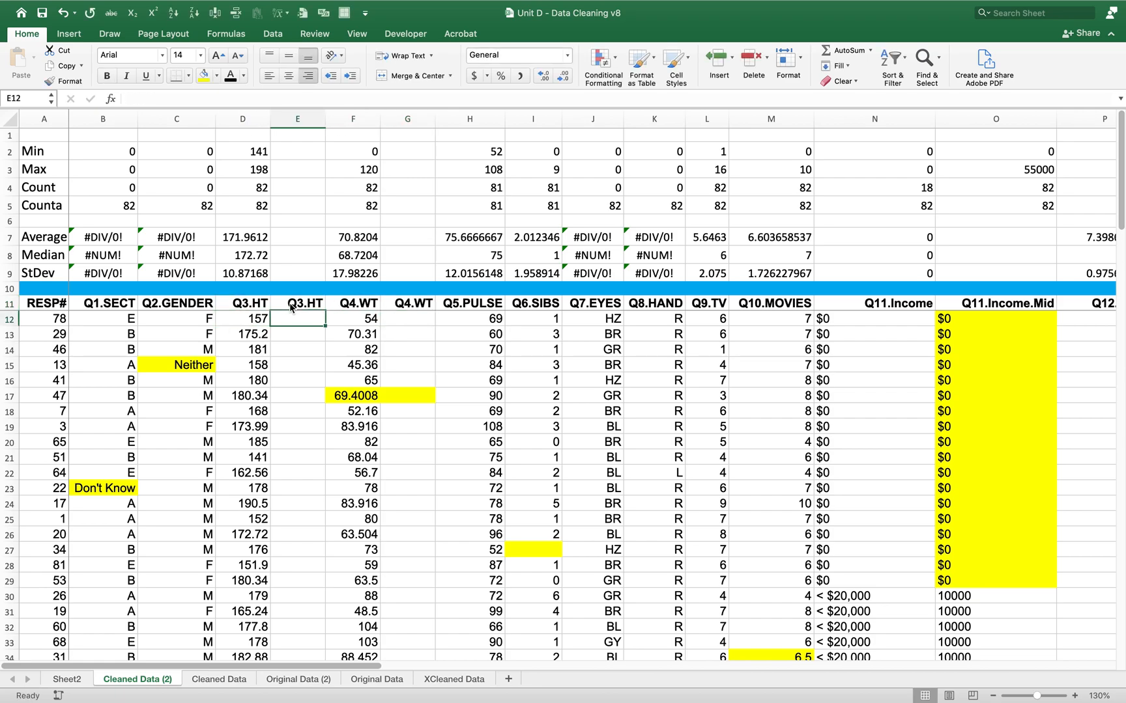
pyautogui.write('=round')
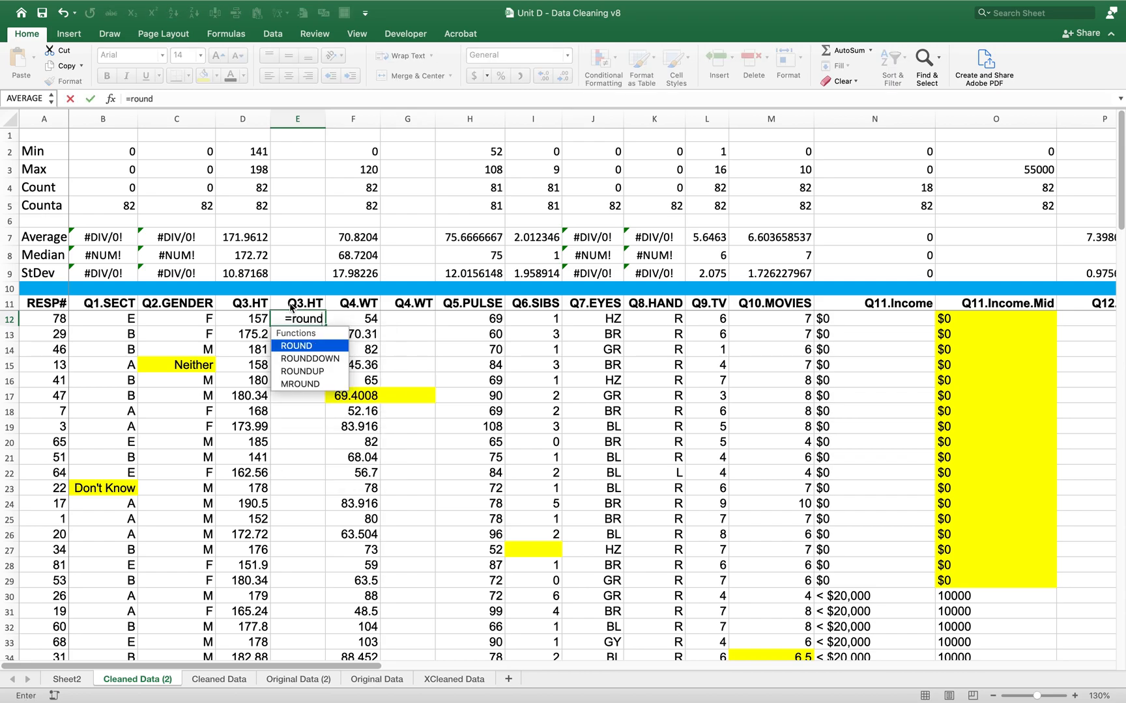
pyautogui.write('(')
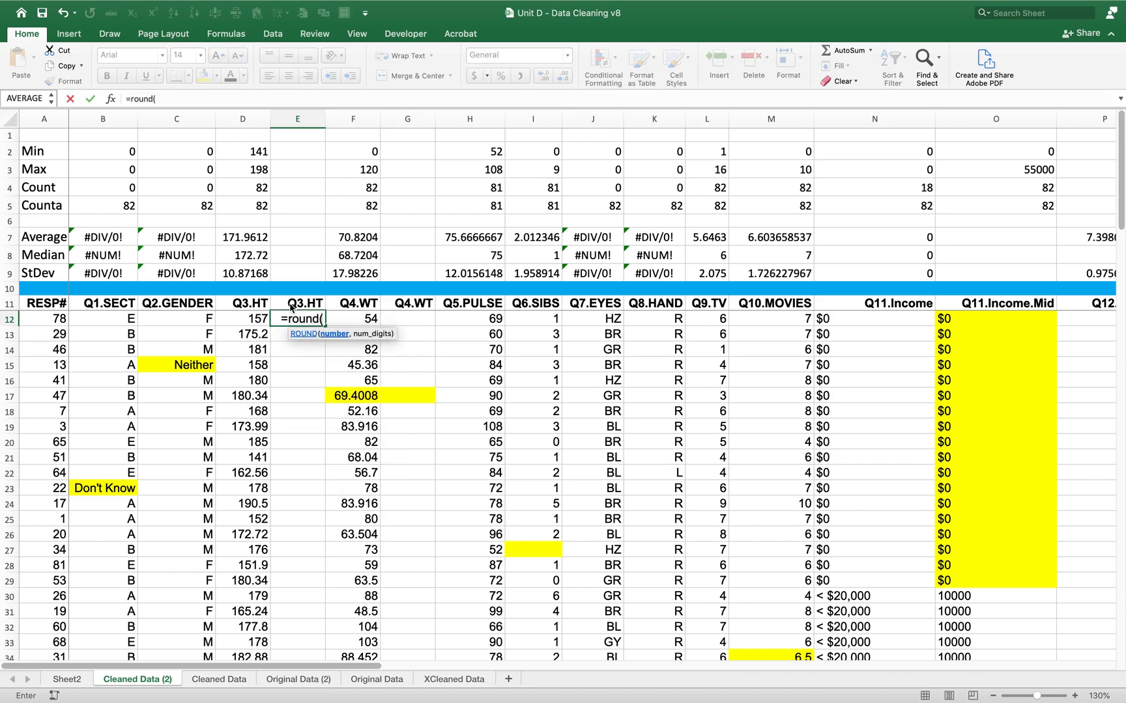
pyautogui.press('Left')
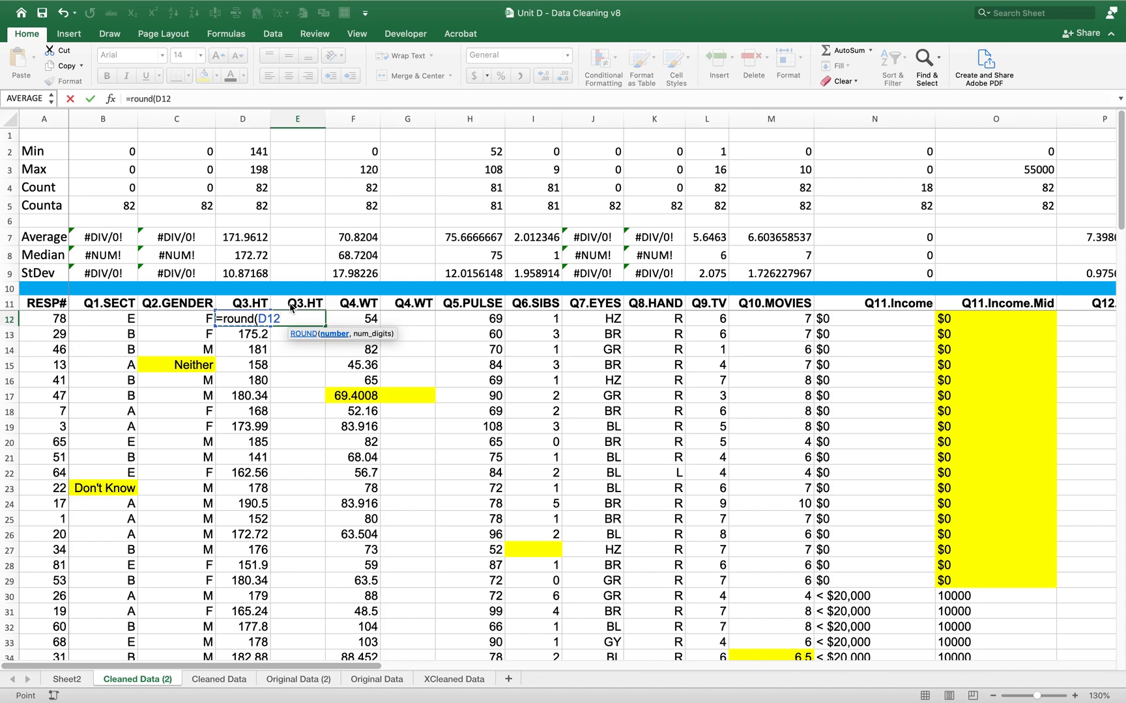
pyautogui.write(',0')
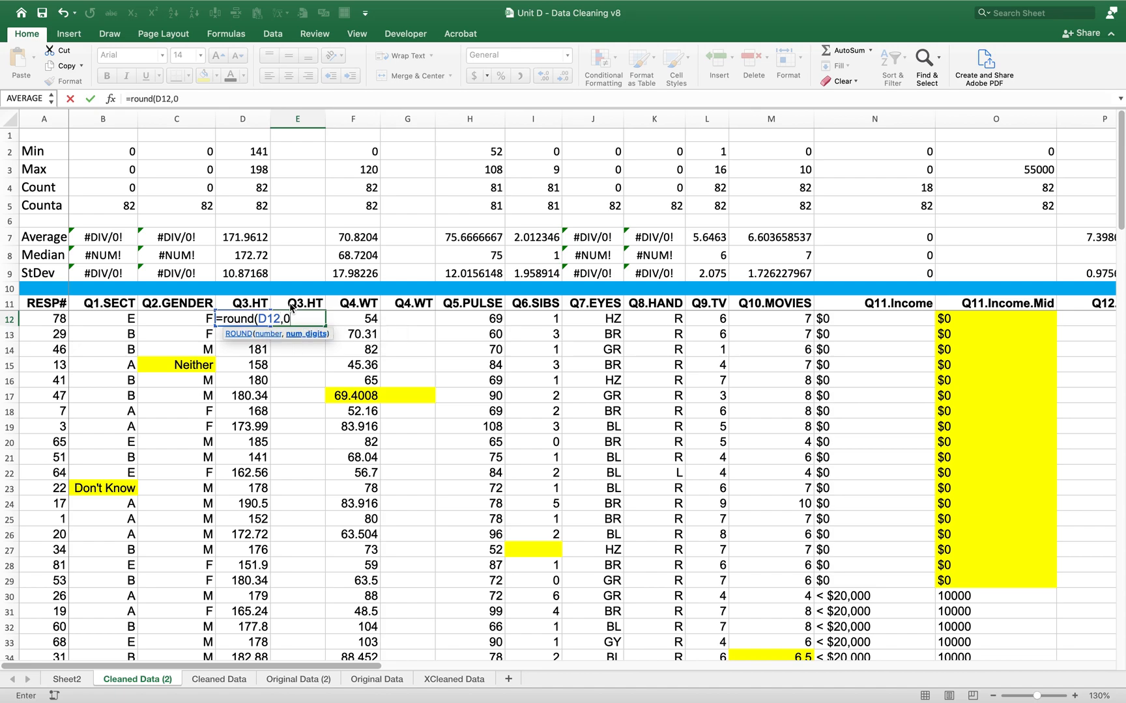
pyautogui.write(')')
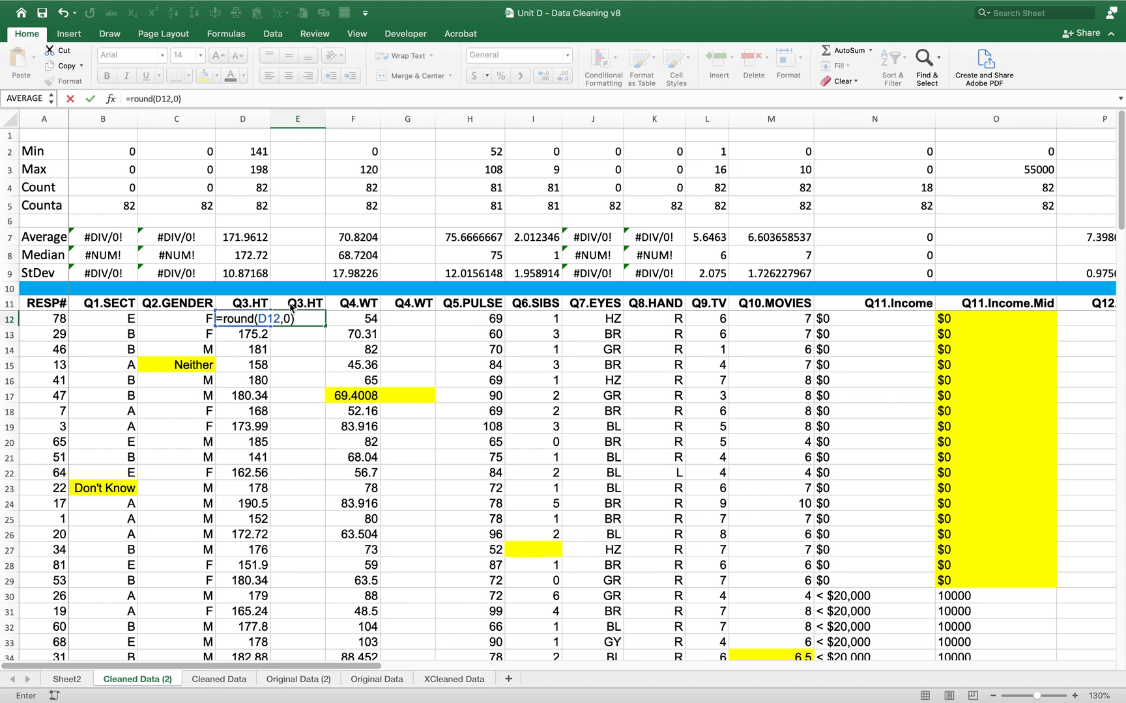
pyautogui.press('Return')
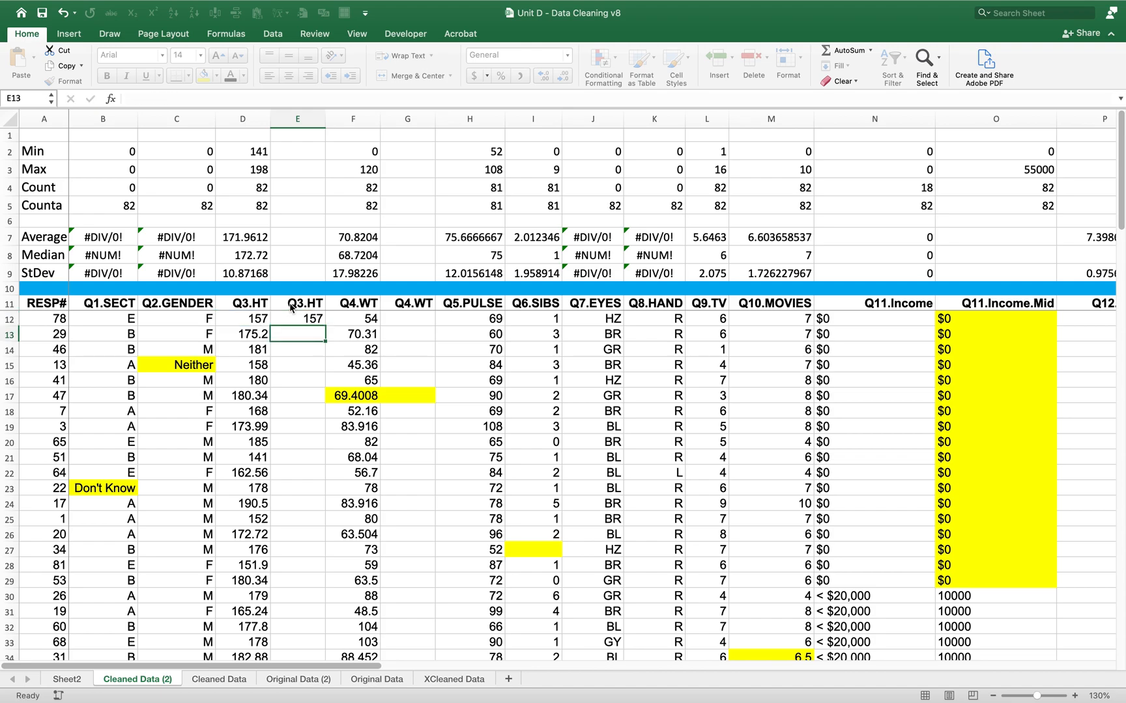
# Step: Fill the rounding formula from E12 down through E93, the last data row
pyautogui.click(294, 318)
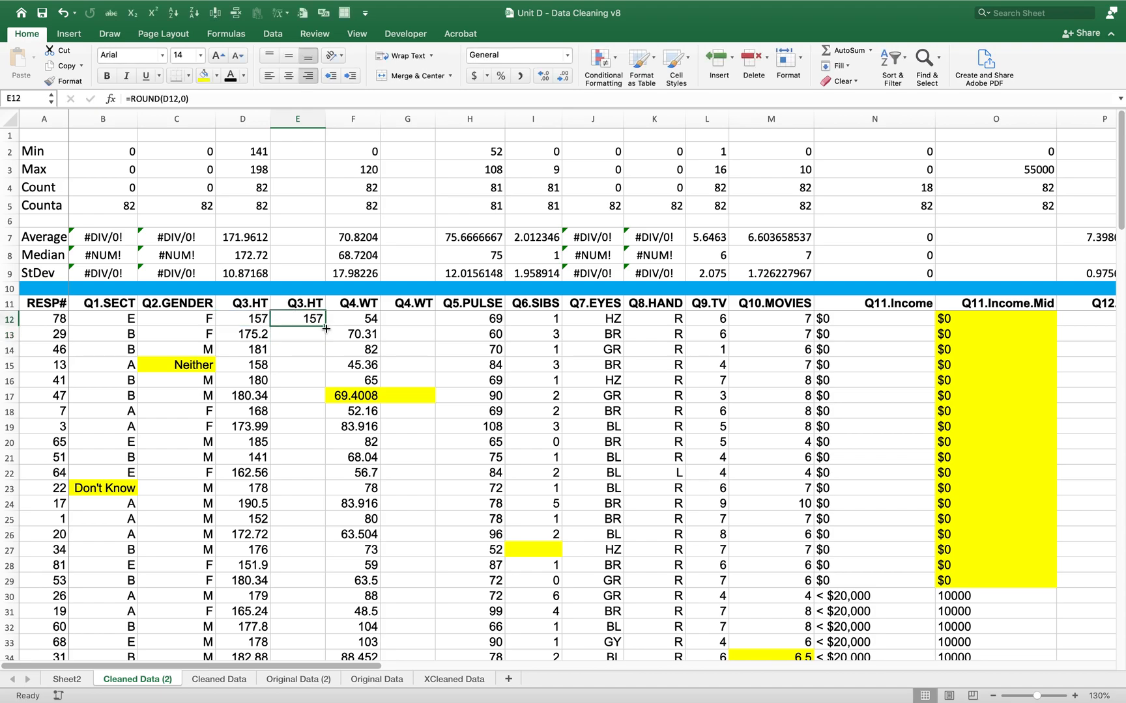
pyautogui.moveTo(325, 328); pyautogui.dragTo(297, 626)
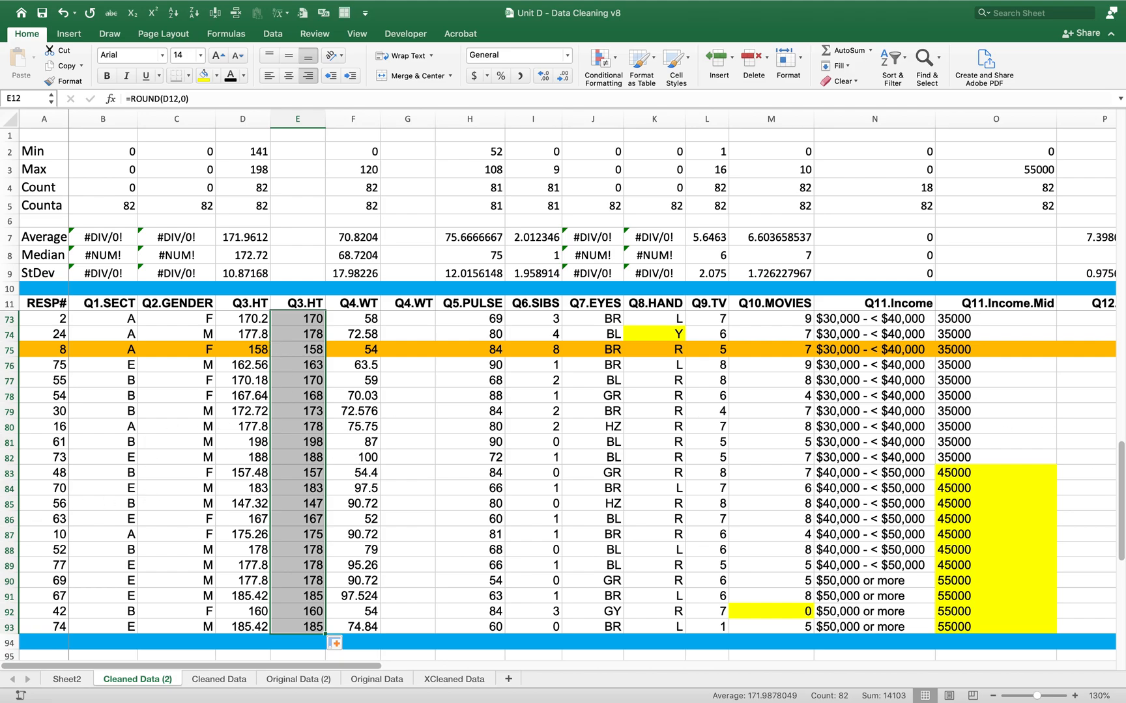
pyautogui.moveTo(1122, 462); pyautogui.dragTo(1121, 115)
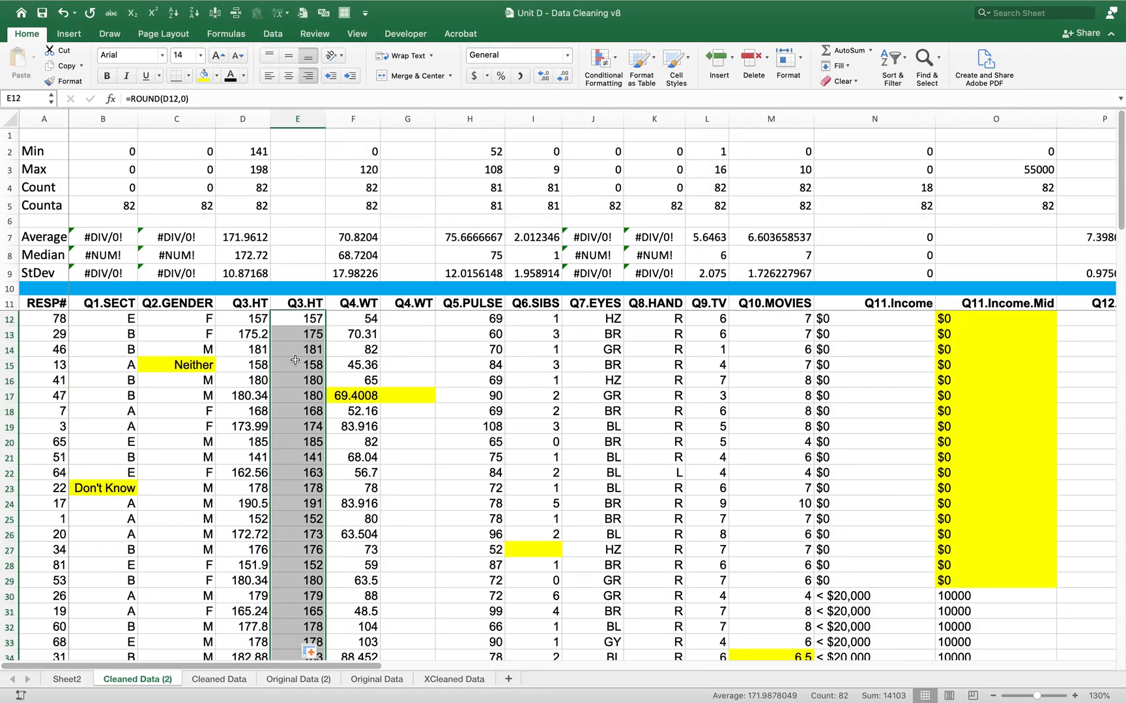
# Step: Replace the rounding formulas in E12:E93 with their plain values by copying and pasting values over them
pyautogui.rightClick(299, 336)
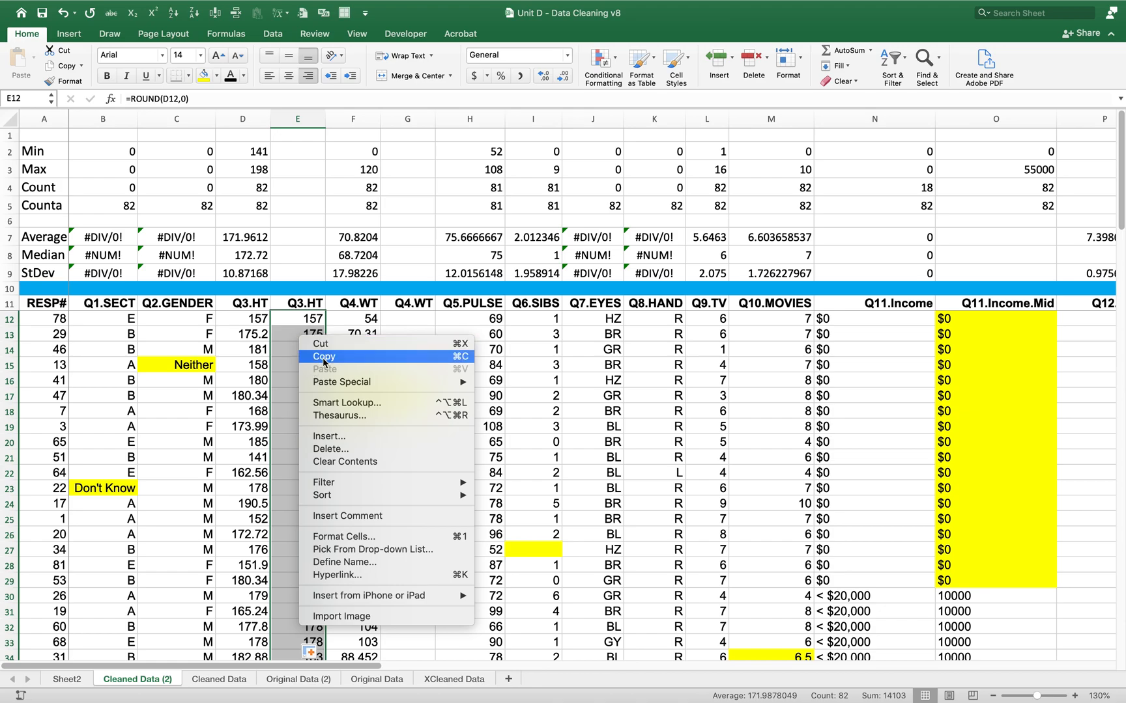
pyautogui.click(324, 357)
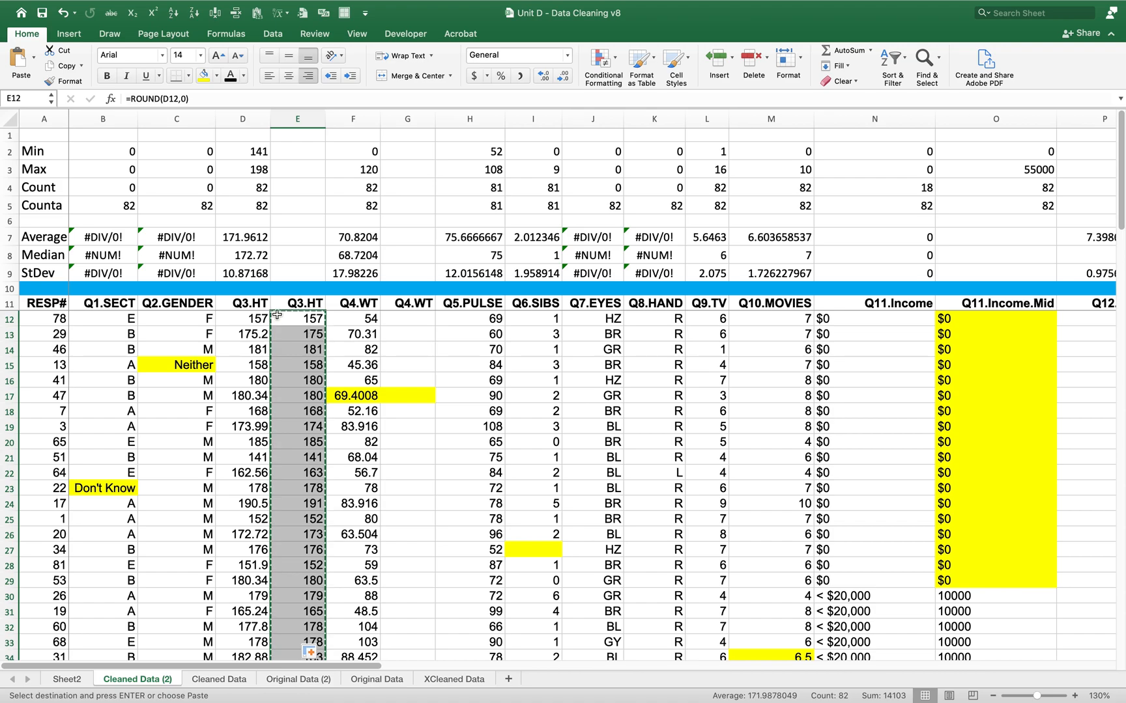
pyautogui.click(35, 59)
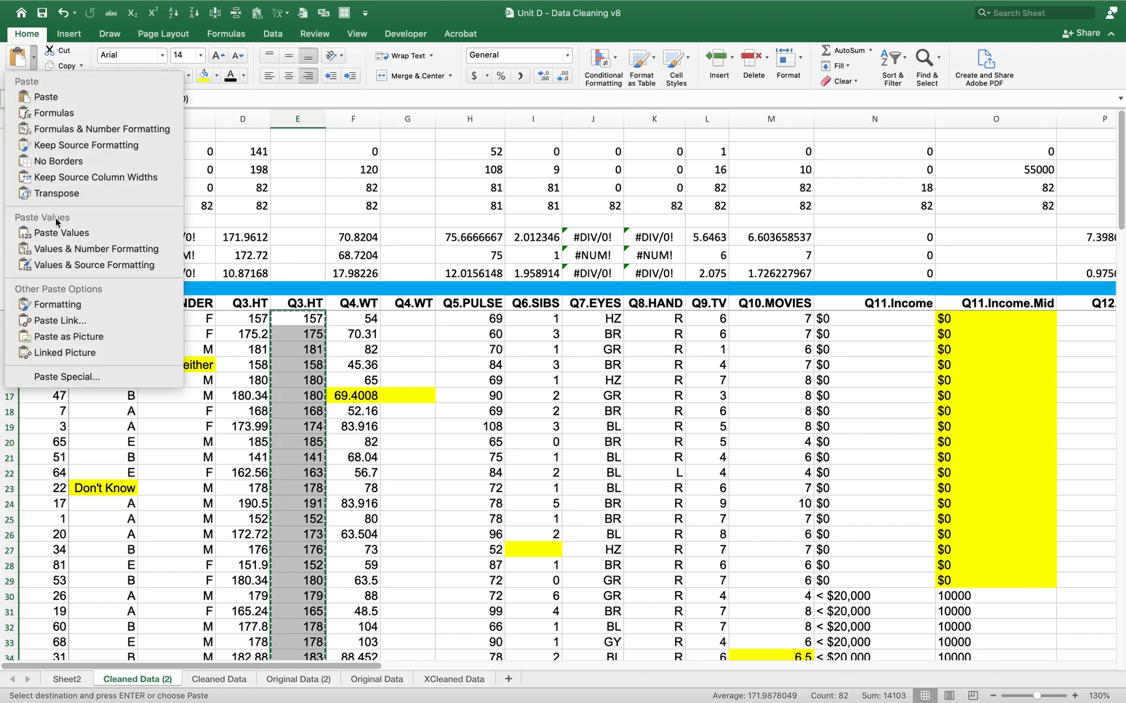
pyautogui.rightClick(291, 350)
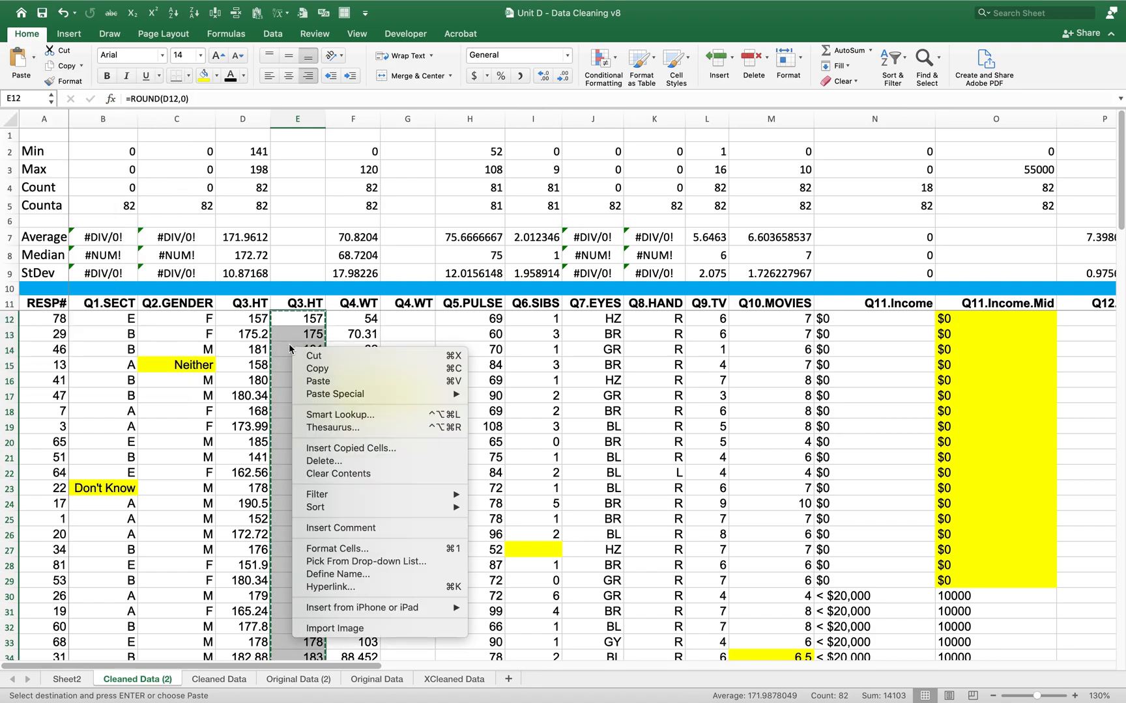
pyautogui.moveTo(335, 395)
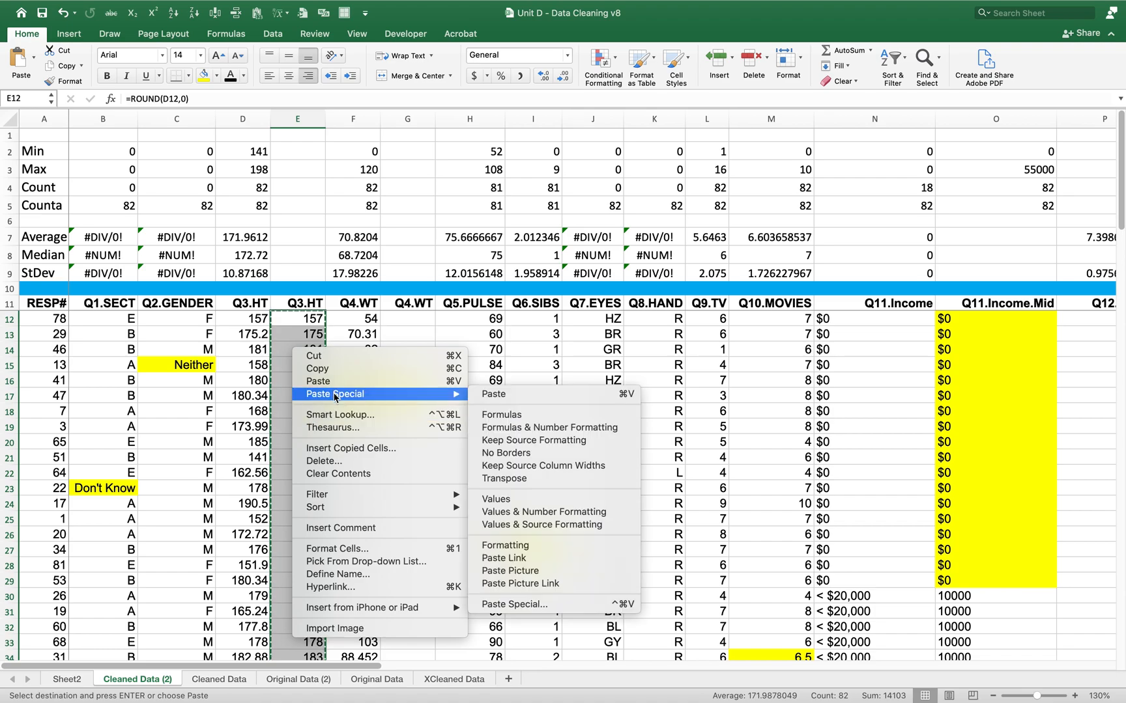
pyautogui.click(501, 503)
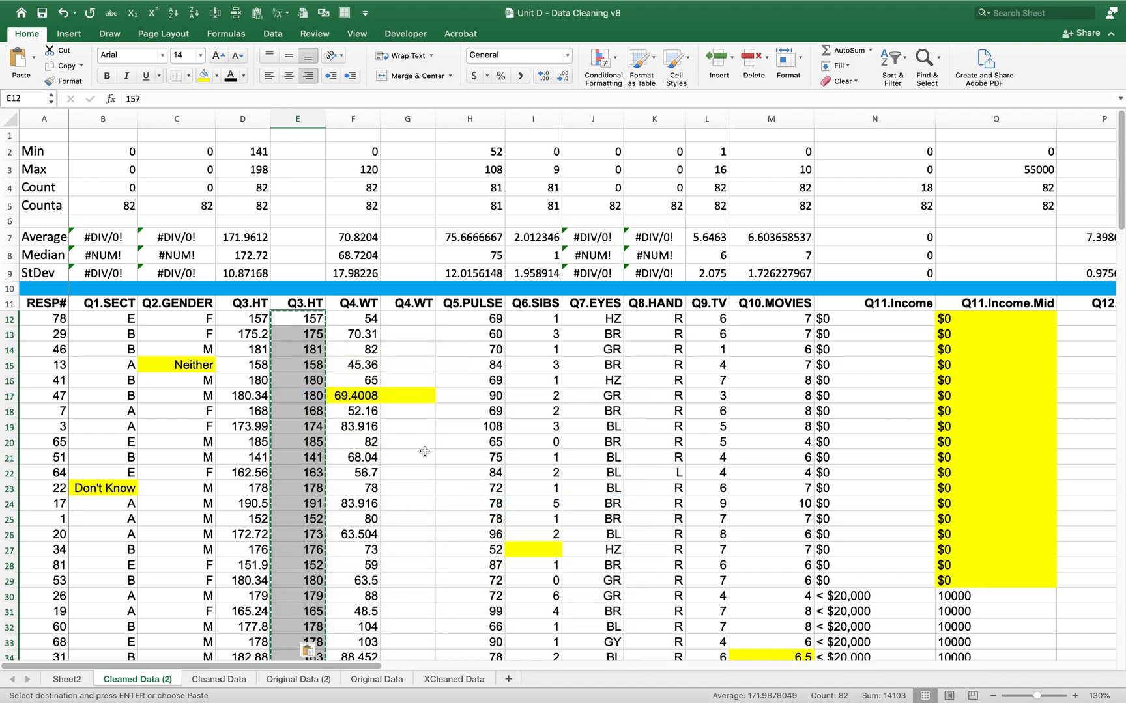
# Step: Compare the contents of the first rounded heights in column E with the original heights in column D
pyautogui.click(292, 375)
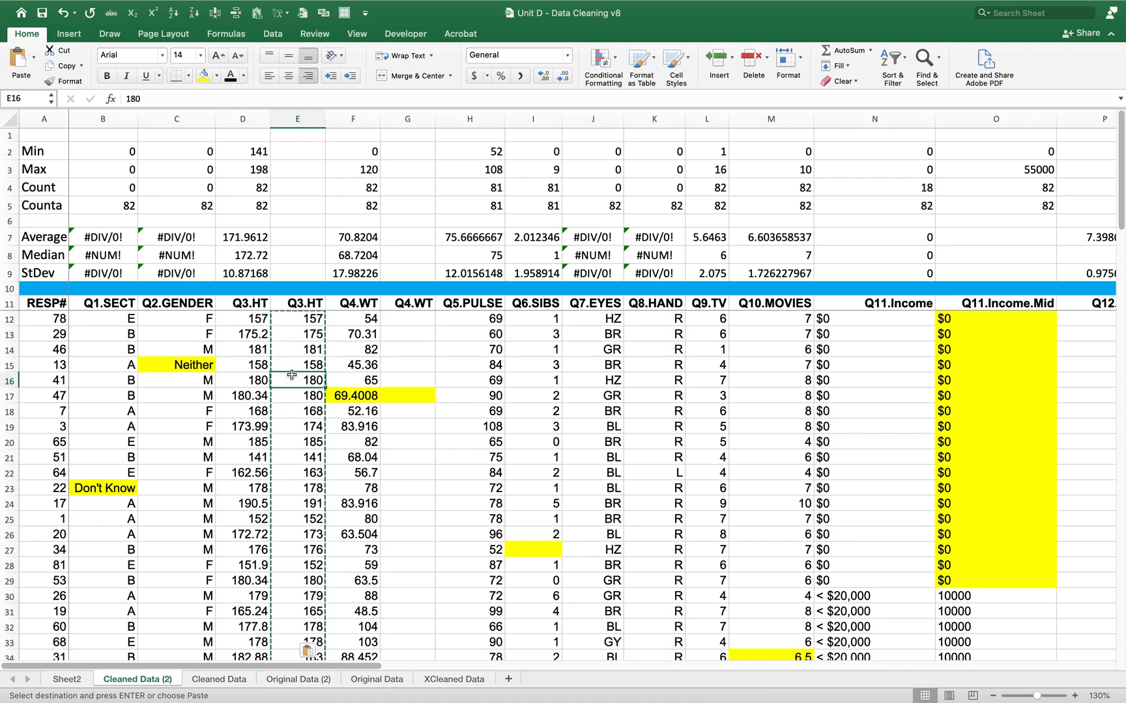
pyautogui.press('Up')
pyautogui.press('Up')
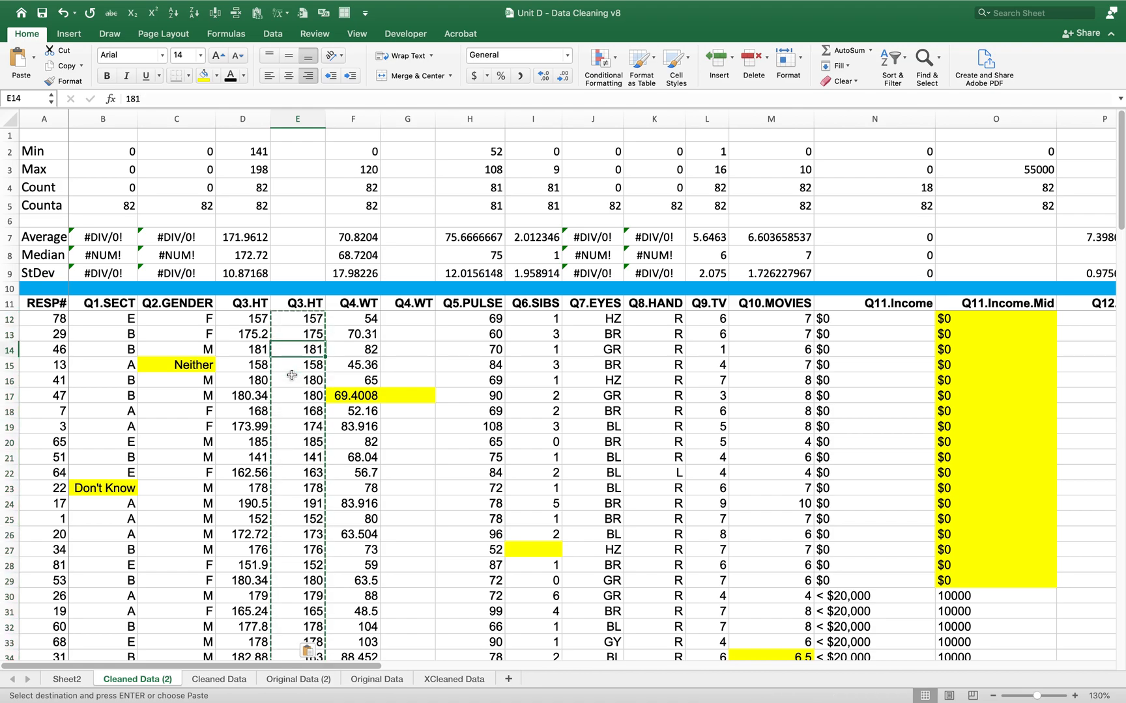
pyautogui.press('Left')
pyautogui.press('Right')
pyautogui.press('Left')
pyautogui.press('Up')
pyautogui.press('Up')
pyautogui.press('Up')
pyautogui.press('Down')
pyautogui.press('Down')
pyautogui.press('Right')
pyautogui.press('Down')
pyautogui.press('Up')
pyautogui.press('Up')
pyautogui.press('Up')
pyautogui.press('Up')
pyautogui.press('Up')
pyautogui.press('Up')
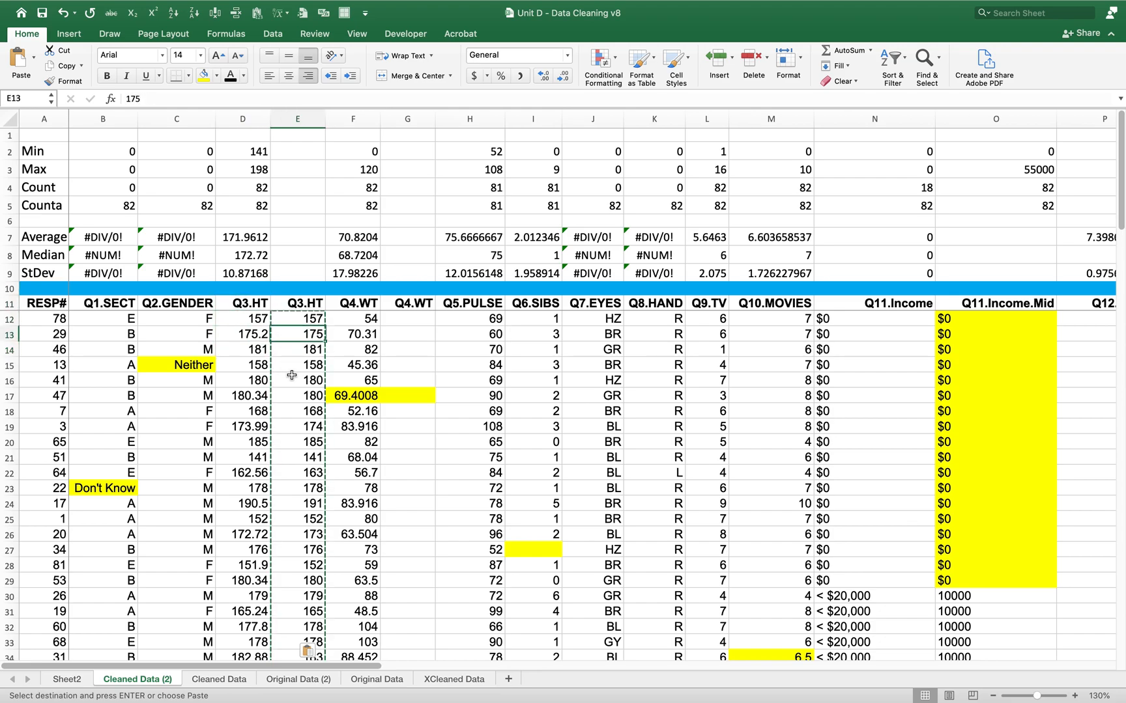
# Step: Examine the rounded heights down column E from row 13 to row 88
pyautogui.press('Down')
pyautogui.press('Down')
pyautogui.press('Down')
pyautogui.press('Down')
pyautogui.press('Down')
pyautogui.press('Down')
pyautogui.press('Down')
pyautogui.press('Down')
pyautogui.press('Down')
pyautogui.press('Down')
pyautogui.press('Down')
pyautogui.press('Down')
pyautogui.press('Down')
pyautogui.press('Down')
pyautogui.press('Down')
pyautogui.press('Down')
pyautogui.press('Down')
pyautogui.press('Down')
pyautogui.press('Down')
pyautogui.press('Down')
pyautogui.press('Down')
pyautogui.press('Down')
pyautogui.press('Down')
pyautogui.press('Down')
pyautogui.press('Down')
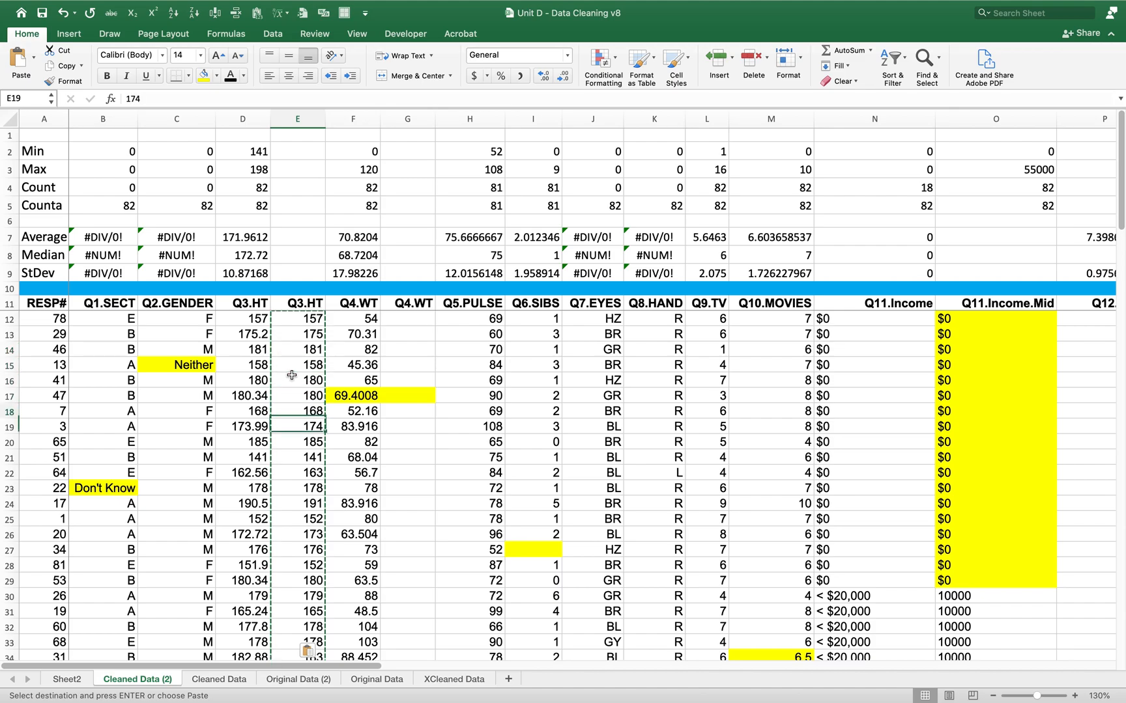
pyautogui.press('Down')
pyautogui.press('Down')
pyautogui.press('Down')
pyautogui.press('Down')
pyautogui.press('Down')
pyautogui.press('Down')
pyautogui.press('Down')
pyautogui.press('Down')
pyautogui.press('Down')
pyautogui.press('Down')
pyautogui.press('Down')
pyautogui.press('Down')
pyautogui.press('Down')
pyautogui.press('Down')
pyautogui.press('Down')
pyautogui.press('Down')
pyautogui.press('Down')
pyautogui.press('Down')
pyautogui.press('Down')
pyautogui.press('Down')
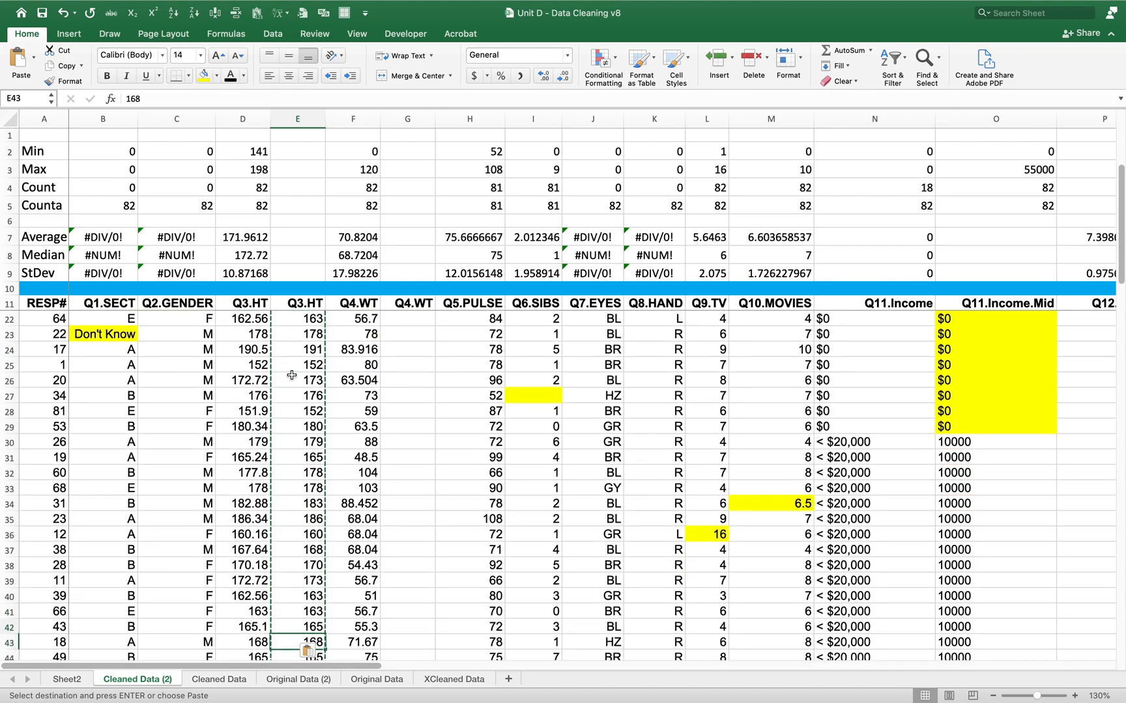
pyautogui.press('Down')
pyautogui.press('Down')
pyautogui.press('Down')
pyautogui.press('Down')
pyautogui.press('Down')
pyautogui.press('Down')
pyautogui.press('Down')
pyautogui.press('Down')
pyautogui.press('Down')
pyautogui.press('Down')
pyautogui.press('Down')
pyautogui.press('Down')
pyautogui.press('Down')
pyautogui.press('Down')
pyautogui.press('Down')
pyautogui.press('Down')
pyautogui.press('Down')
pyautogui.press('Down')
pyautogui.press('Down')
pyautogui.press('Down')
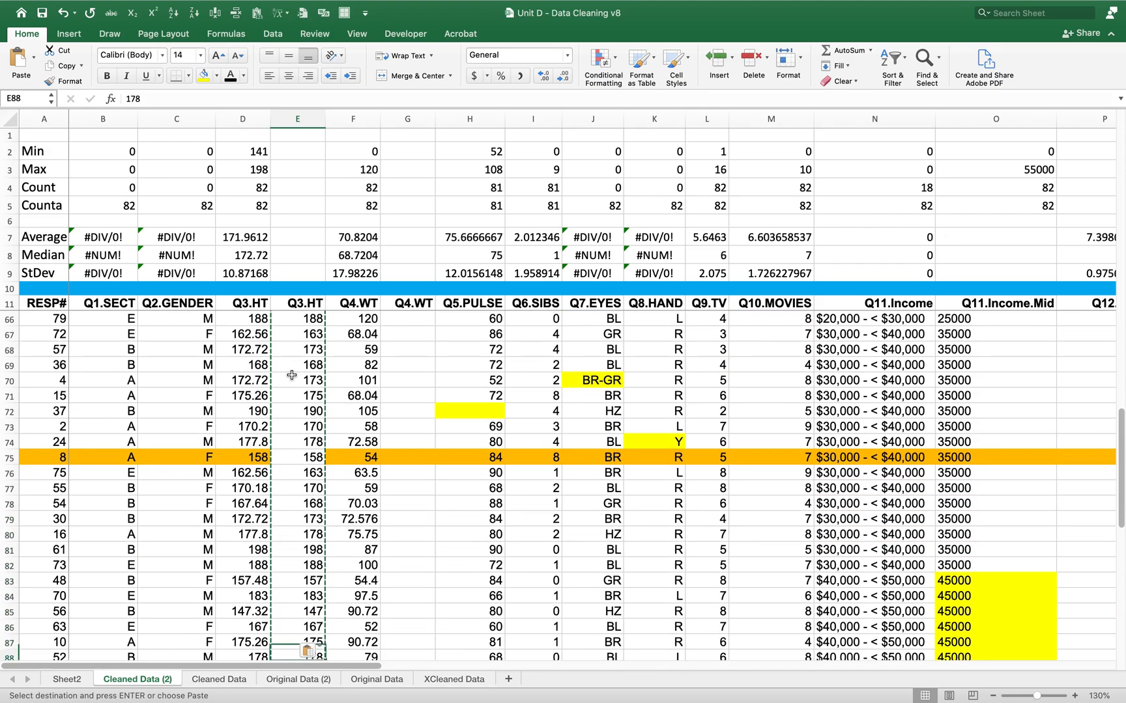
# Step: Fill cell E75 with the standard orange to match the rest of its highlighted row
pyautogui.press('Up')
pyautogui.press('Up')
pyautogui.press('Up')
pyautogui.press('Up')
pyautogui.press('Up')
pyautogui.press('Up')
pyautogui.press('Up')
pyautogui.press('Up')
pyautogui.press('Up')
pyautogui.press('Up')
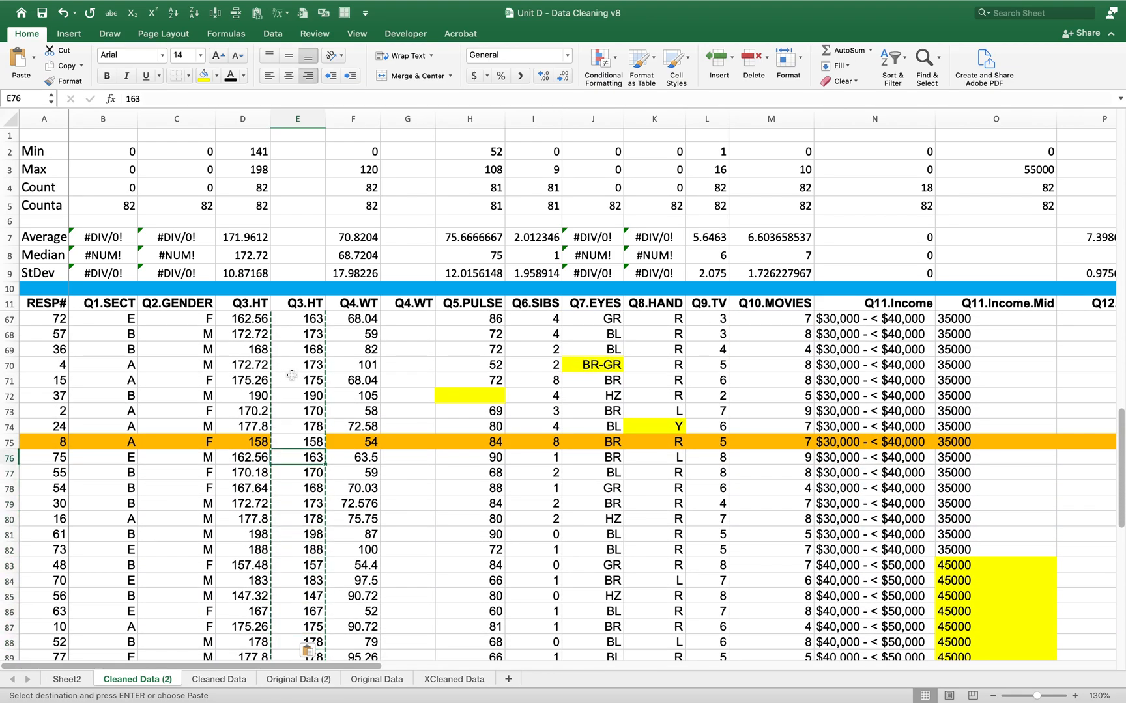
pyautogui.click(217, 76)
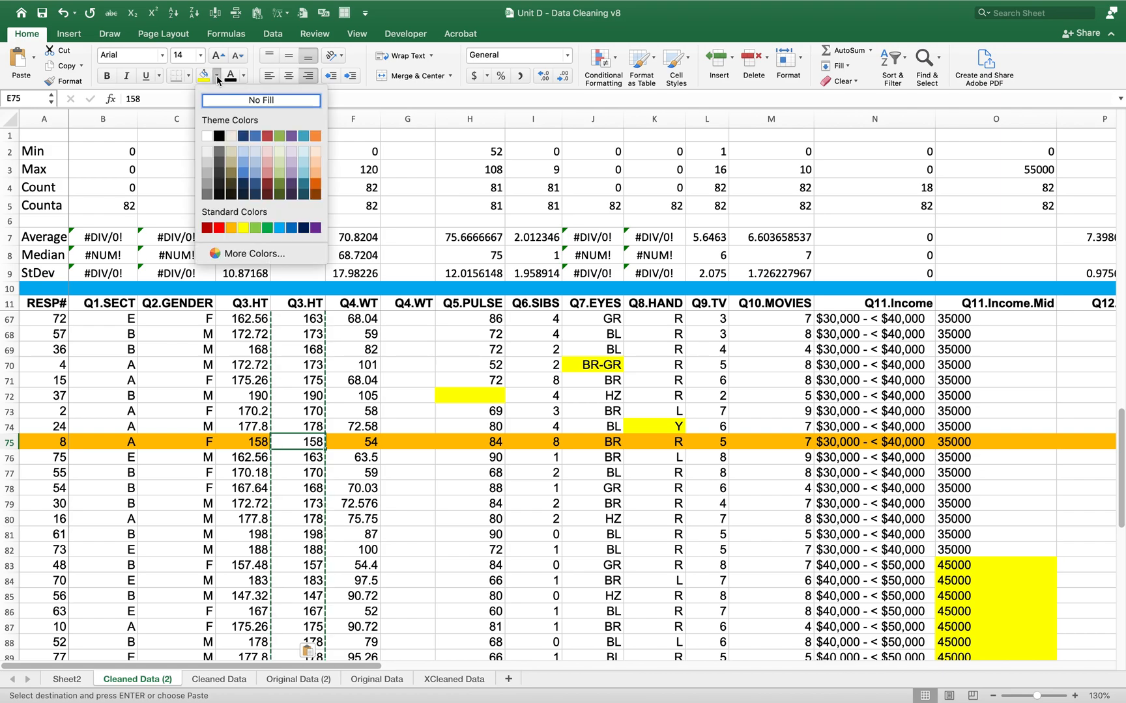
pyautogui.click(232, 227)
# Step: Examine the remaining rounded heights below row 75 to the end of the data
pyautogui.press('Down')
pyautogui.press('Down')
pyautogui.press('Down')
pyautogui.press('Down')
pyautogui.press('Down')
pyautogui.press('Down')
pyautogui.press('Down')
pyautogui.press('Down')
pyautogui.press('Down')
pyautogui.press('Down')
pyautogui.press('Down')
pyautogui.press('Down')
pyautogui.press('Down')
pyautogui.press('Down')
pyautogui.press('Down')
pyautogui.press('Down')
pyautogui.press('Down')
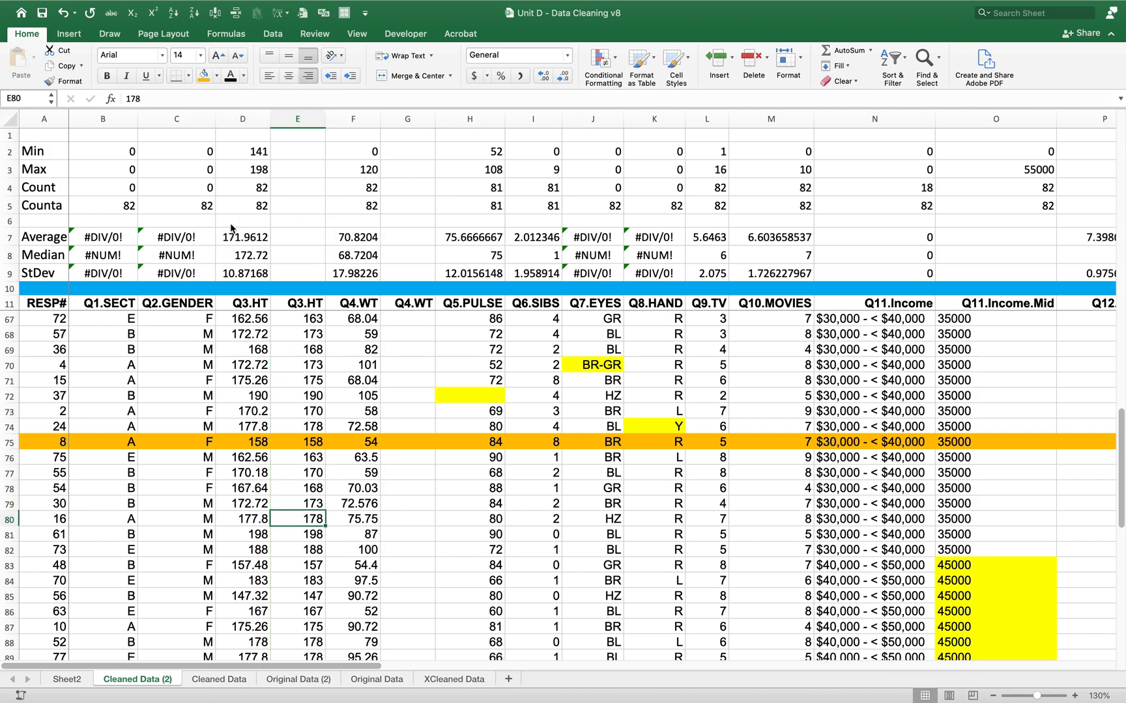
pyautogui.press('Down')
pyautogui.press('Down')
pyautogui.press('Down')
pyautogui.press('Down')
pyautogui.press('Down')
pyautogui.press('Down')
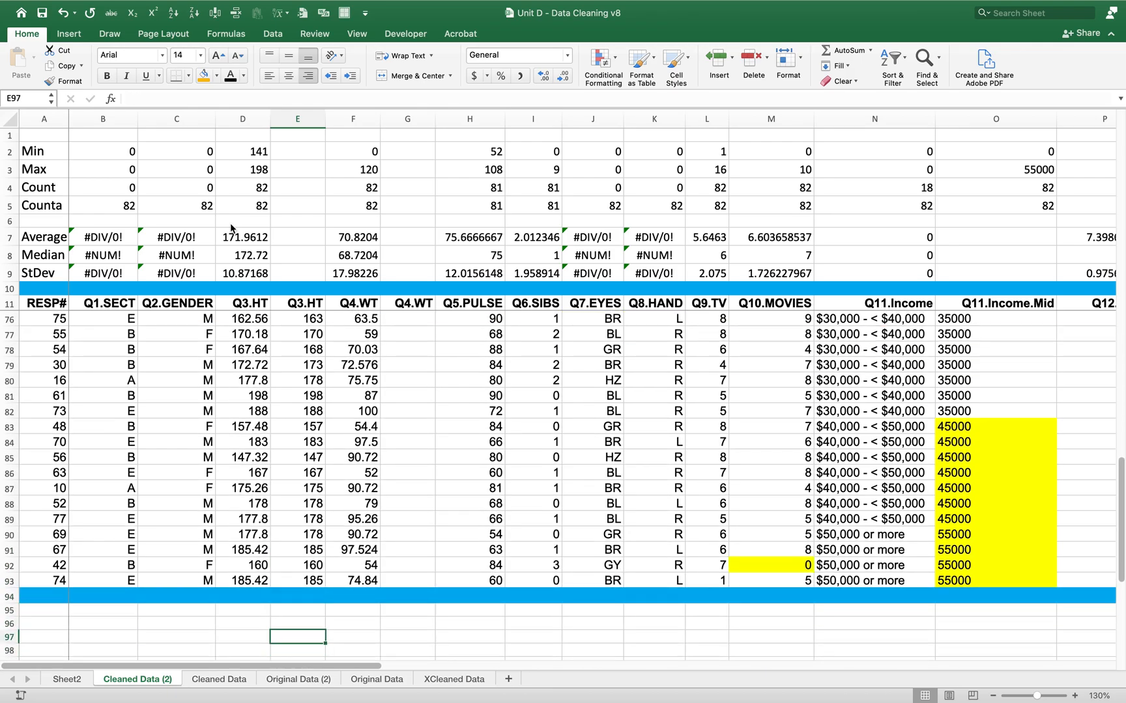
# Step: Copy the summary statistics formulas from D2:D9 into E2:E9 for the rounded height column
pyautogui.press('Up')
pyautogui.press('Up')
pyautogui.press('Up')
pyautogui.press('Up')
pyautogui.press('Up')
pyautogui.press('Up')
pyautogui.press('Up')
pyautogui.press('Up')
pyautogui.press('Up')
pyautogui.press('Up')
pyautogui.press('Up')
pyautogui.press('Up')
pyautogui.press('Up')
pyautogui.press('Up')
pyautogui.press('Up')
pyautogui.press('Up')
pyautogui.press('Up')
pyautogui.press('Up')
pyautogui.press('Up')
pyautogui.press('Up')
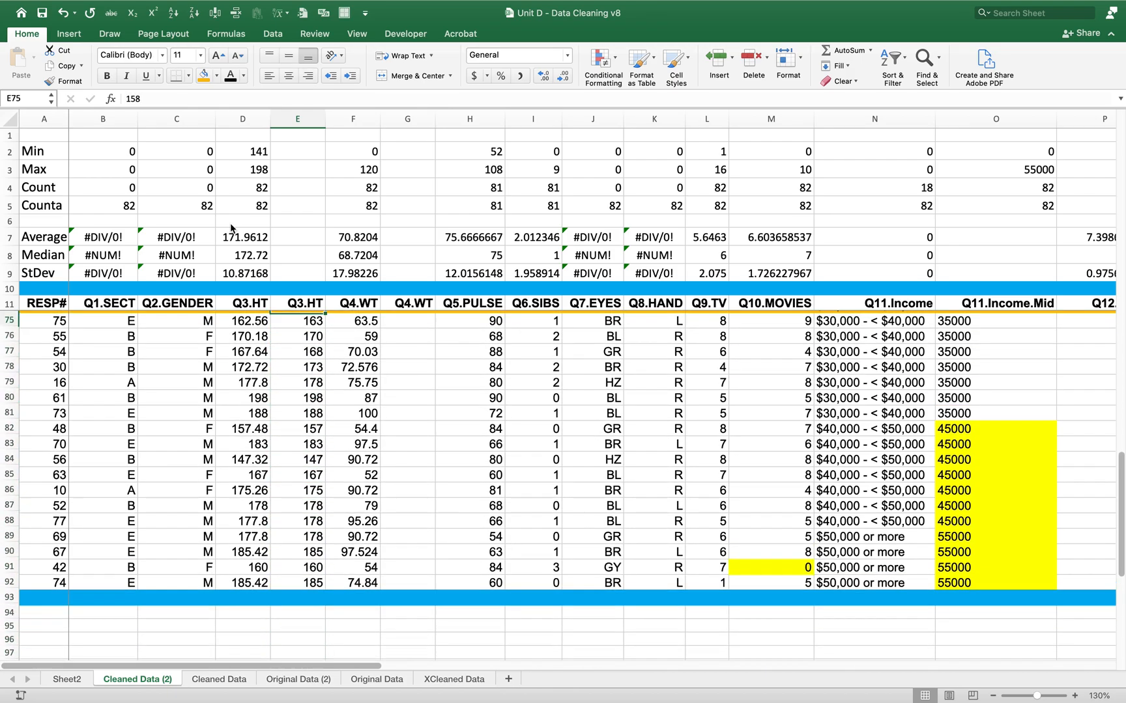
pyautogui.hotkey('ctrl', 'Up')
pyautogui.press('Up')
pyautogui.press('Up')
pyautogui.press('Up')
pyautogui.press('Up')
pyautogui.press('Left')
pyautogui.press('Up')
pyautogui.press('Up')
pyautogui.press('Up')
pyautogui.press('Up')
pyautogui.press('Up')
pyautogui.hotkey('shift', 'Down')
pyautogui.hotkey('shift', 'Down')
pyautogui.hotkey('shift', 'Down')
pyautogui.hotkey('shift', 'Down')
pyautogui.hotkey('shift', 'Down')
pyautogui.hotkey('shift', 'Down')
pyautogui.hotkey('shift', 'Down')
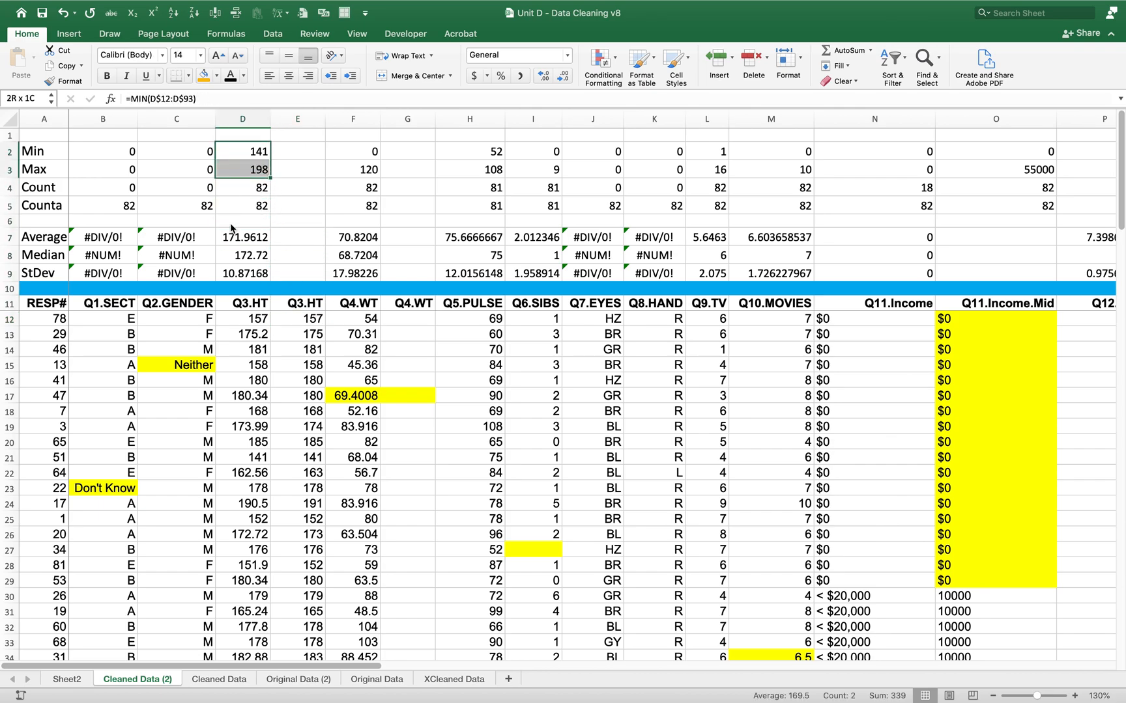
pyautogui.press('super+c')
pyautogui.press('Right')
pyautogui.press('super+v')
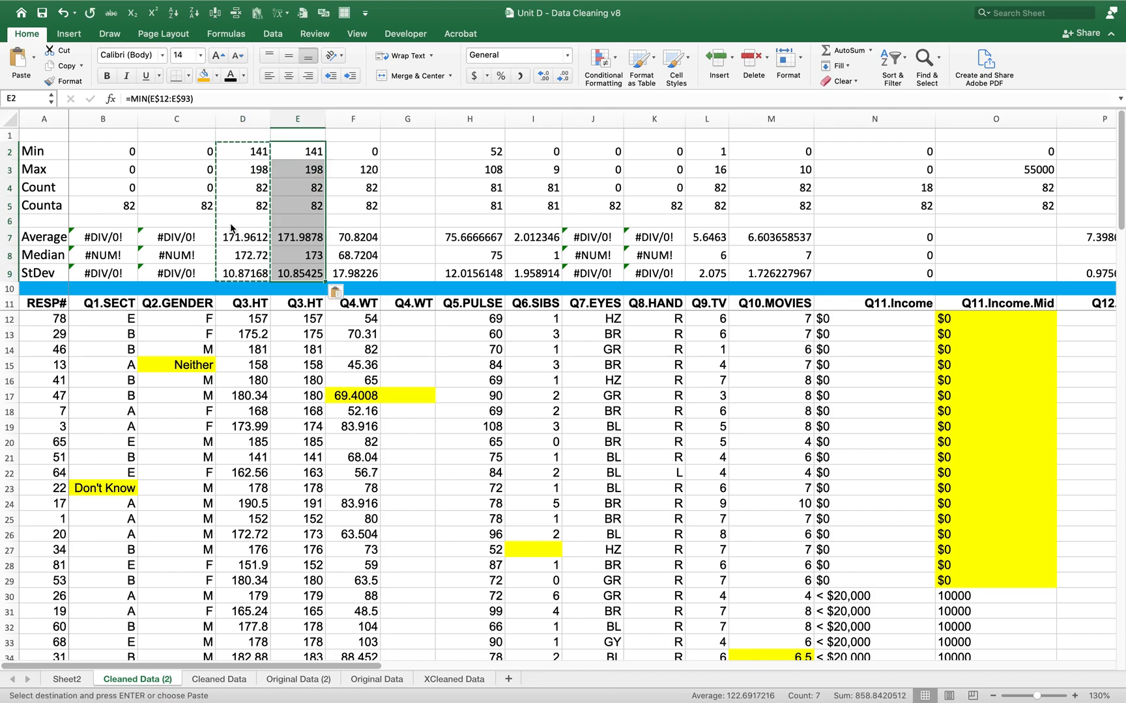
# Step: Paste the same summary statistics formulas into G2:G9 for the rounded weight column
pyautogui.press('Right')
pyautogui.press('Right')
pyautogui.press('super+v')
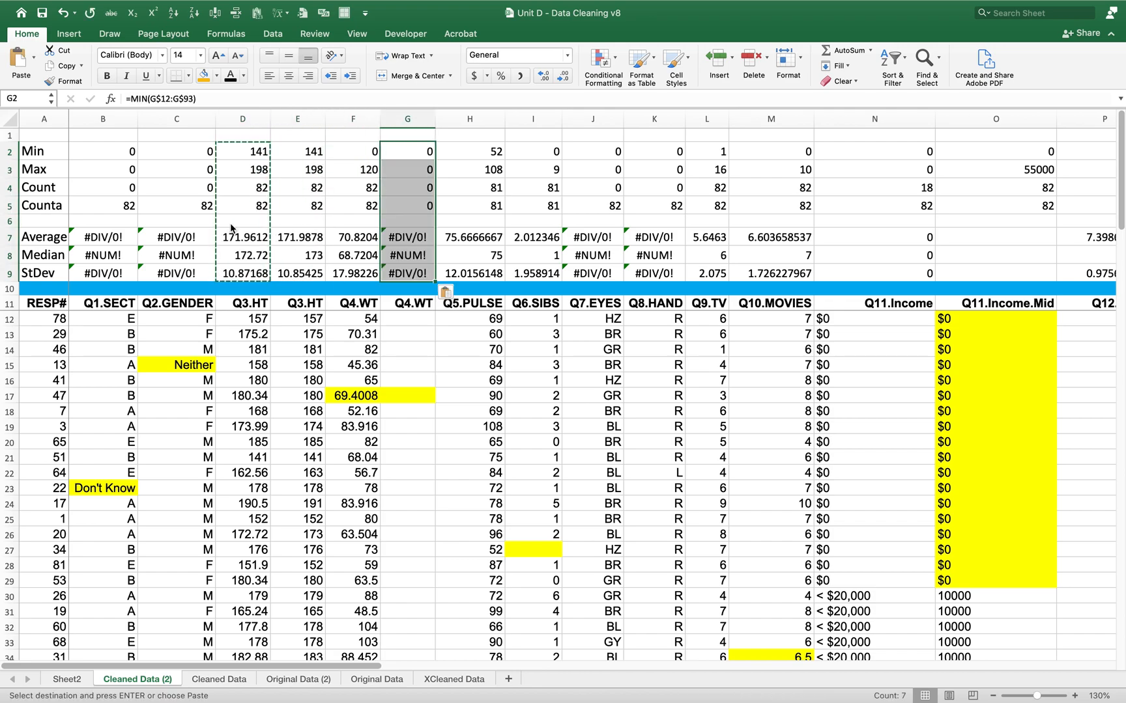
pyautogui.press('Left')
pyautogui.press('Down')
pyautogui.press('Down')
pyautogui.press('Down')
pyautogui.press('Down')
pyautogui.press('Down')
pyautogui.press('Down')
pyautogui.press('Down')
pyautogui.press('Down')
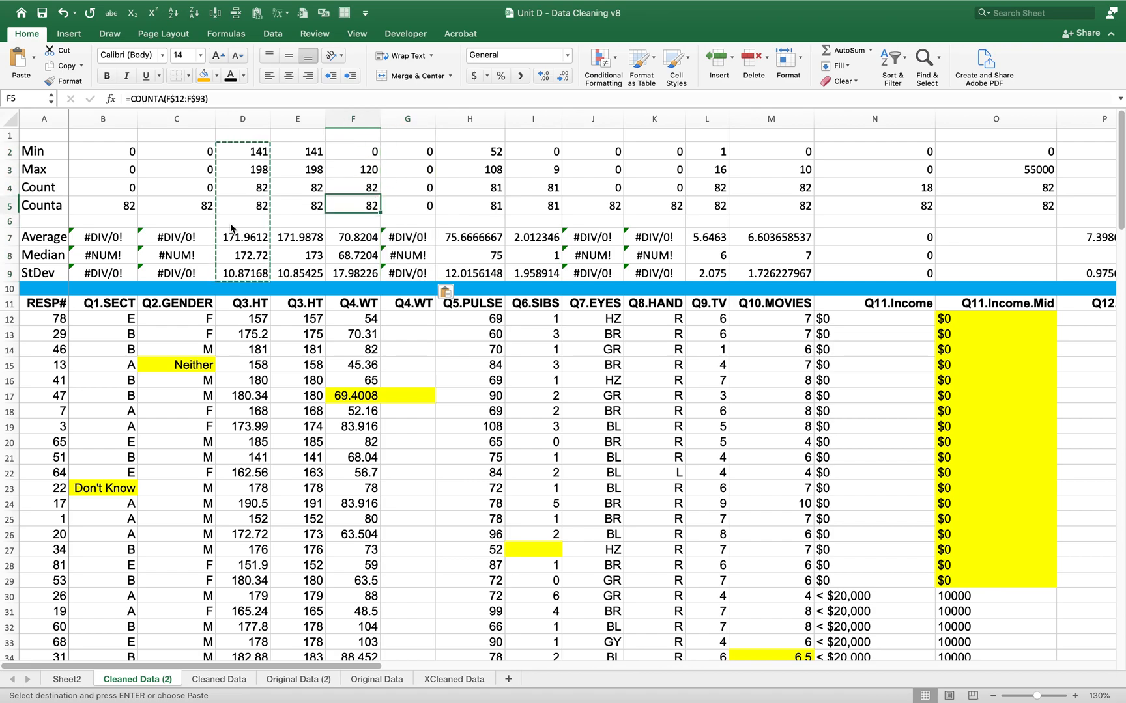
pyautogui.press('Down')
pyautogui.press('Down')
pyautogui.press('Right')
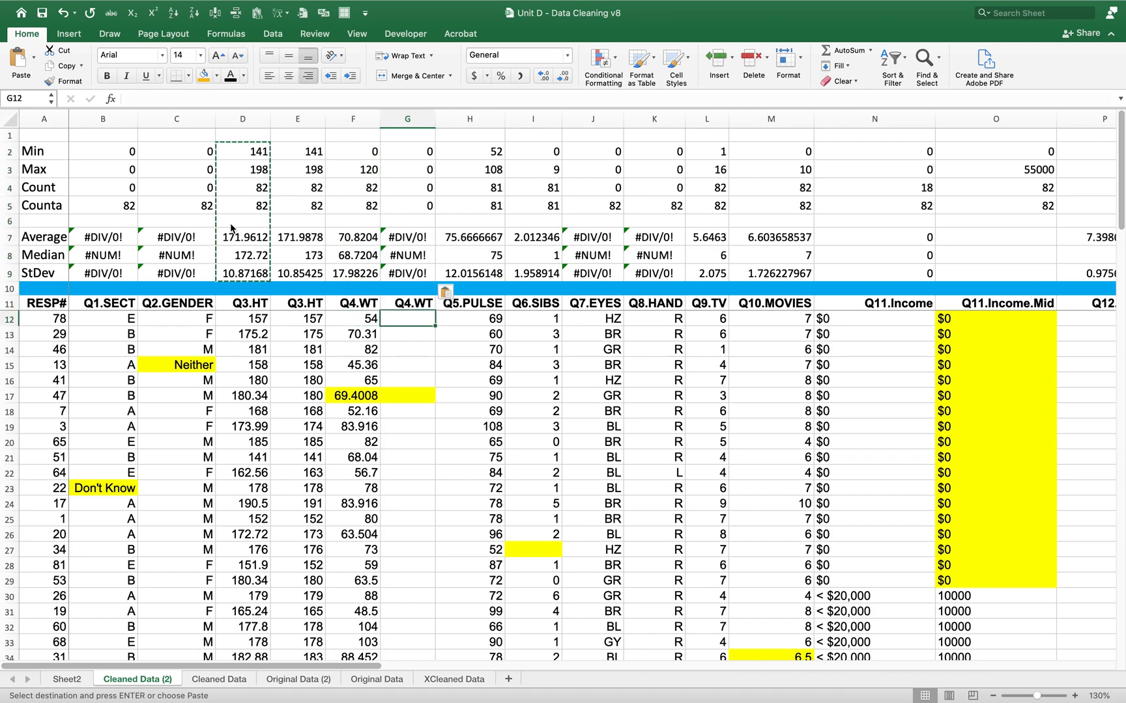
pyautogui.press('Up')
pyautogui.press('Up')
pyautogui.press('Up')
pyautogui.press('Down')
pyautogui.press('Down')
pyautogui.press('Up')
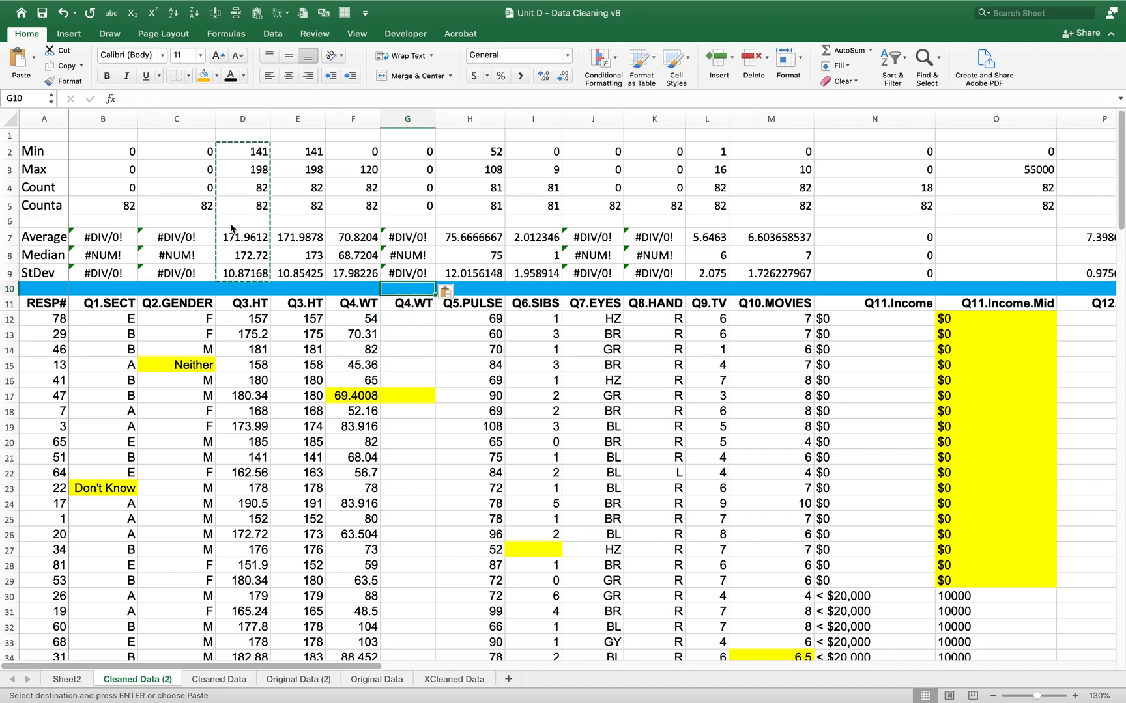
pyautogui.press('Down')
pyautogui.press('Up')
pyautogui.press('Down')
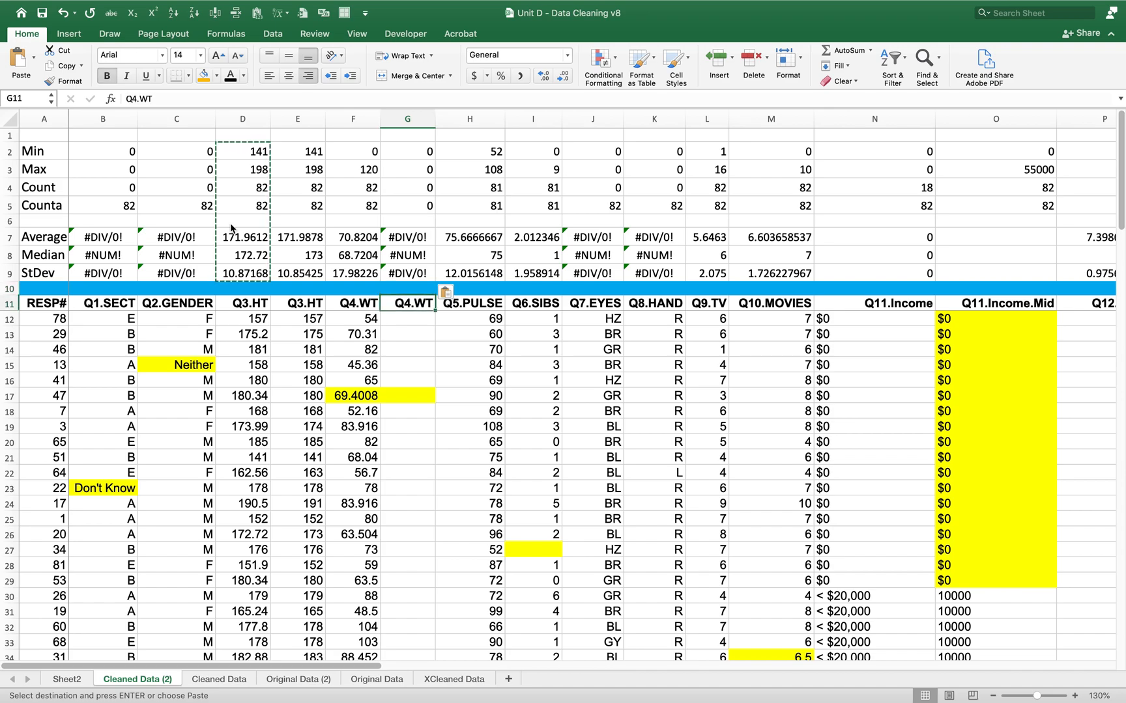
pyautogui.press('Down')
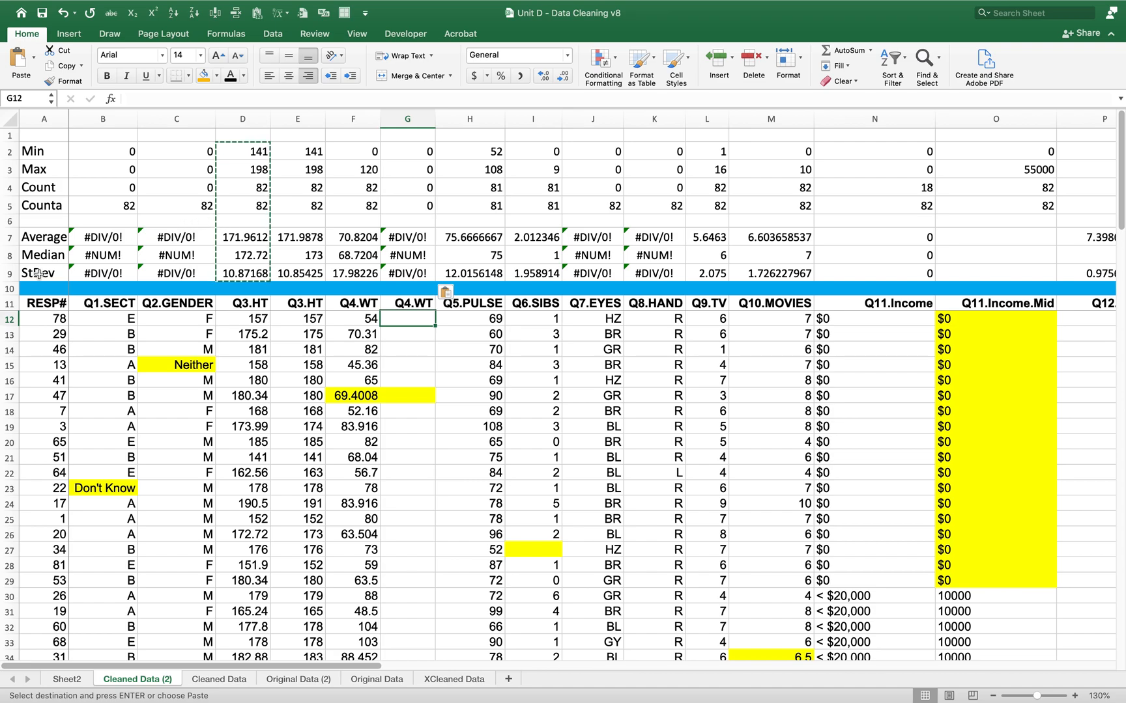
# Step: Sort the survey data in ascending order by RESP#
pyautogui.click(50, 321)
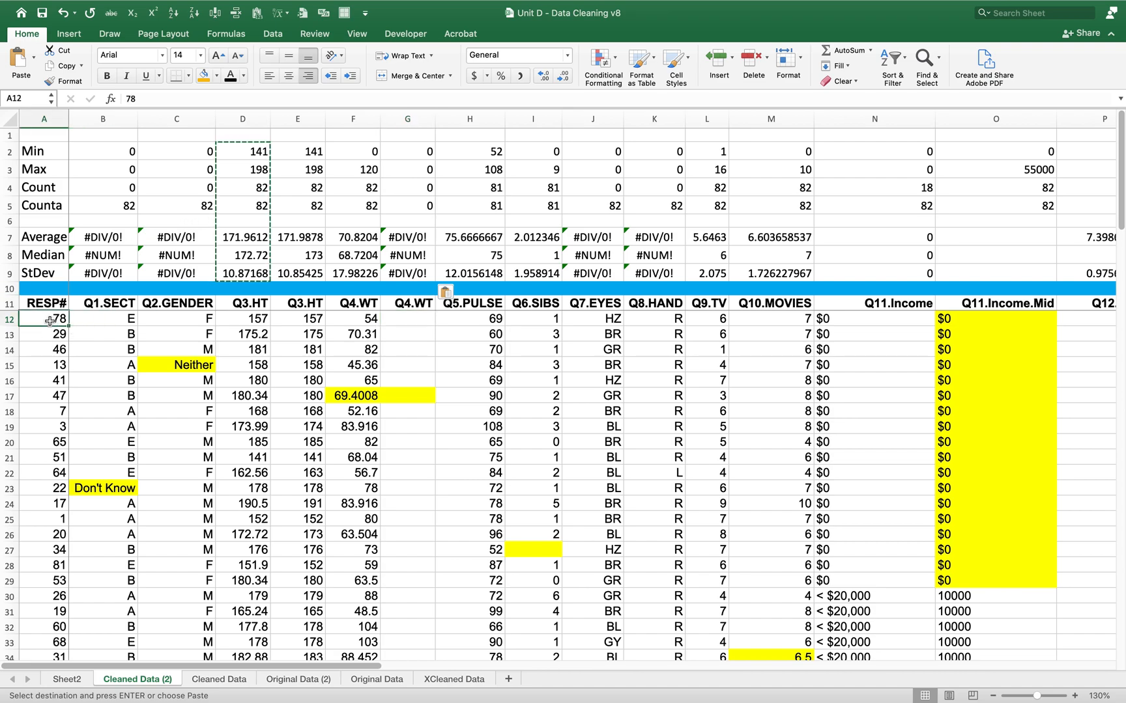
pyautogui.click(173, 17)
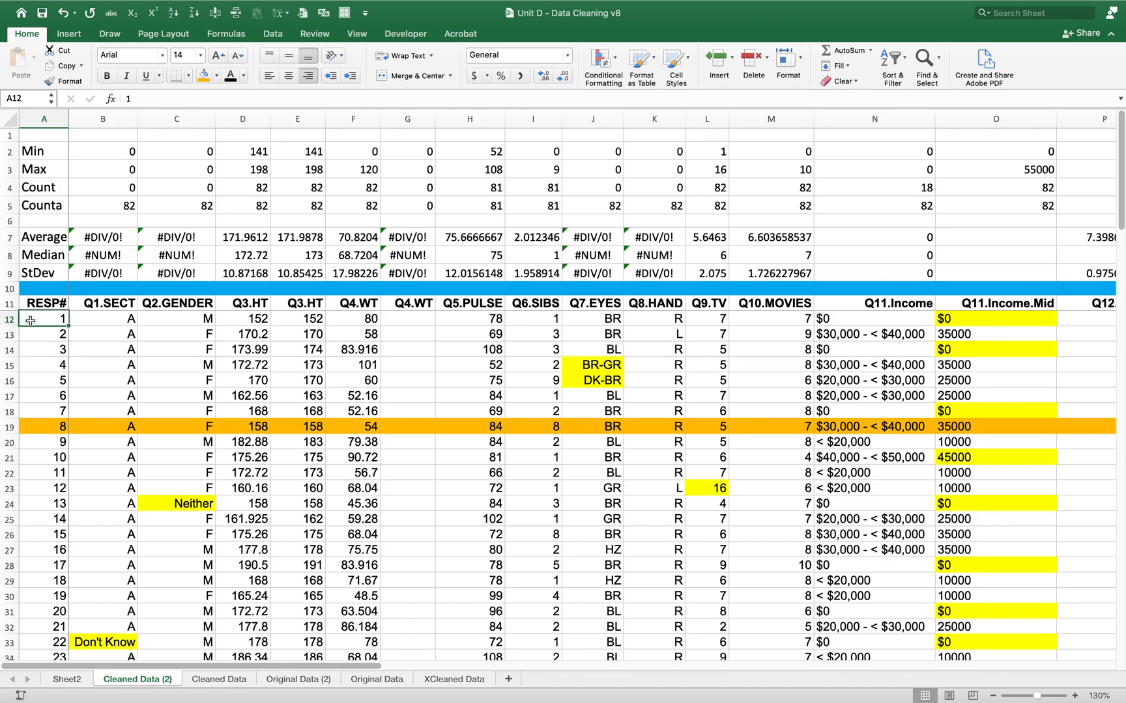
# Step: Enter =ROUND(F12,0) in G12 and fill the formula down to G93 to round all the weights
pyautogui.click(402, 320)
pyautogui.press('Up')
pyautogui.press('Down')
pyautogui.write('=round(')
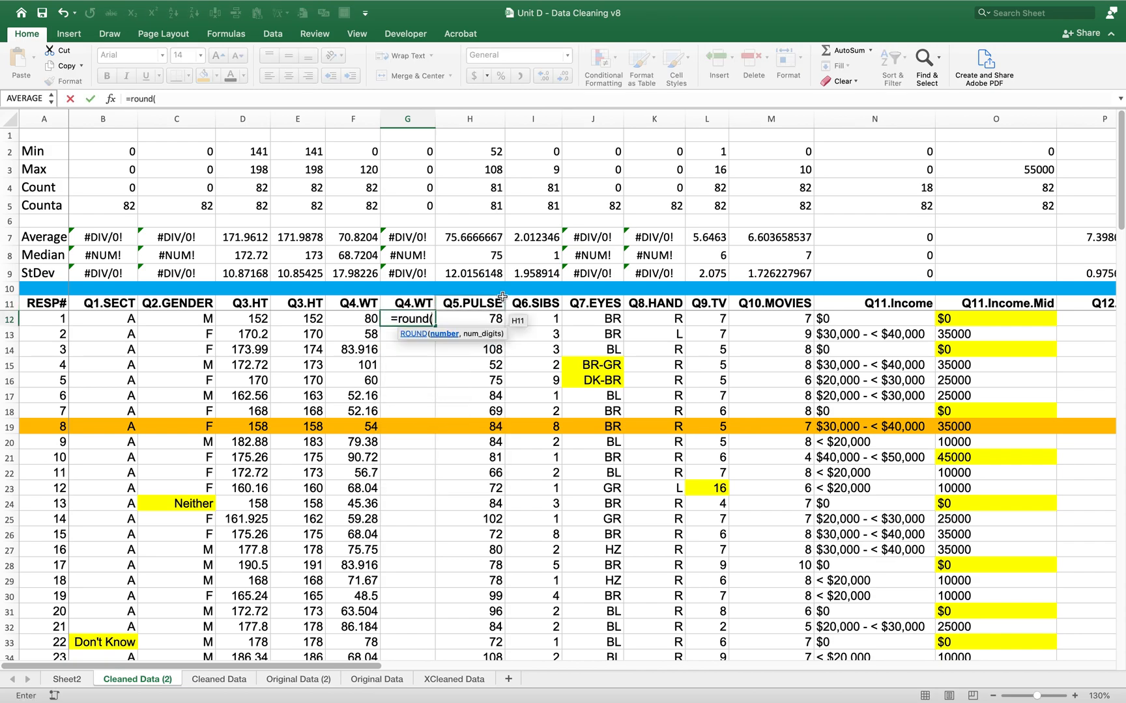
pyautogui.press('Left')
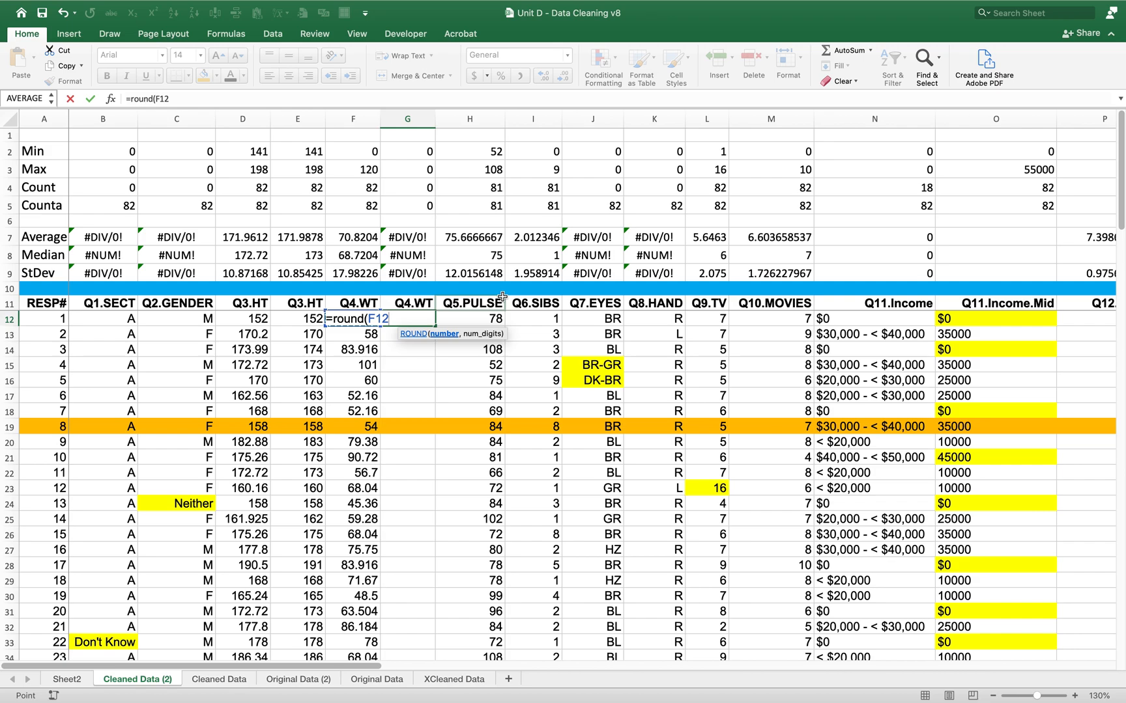
pyautogui.write(',0')
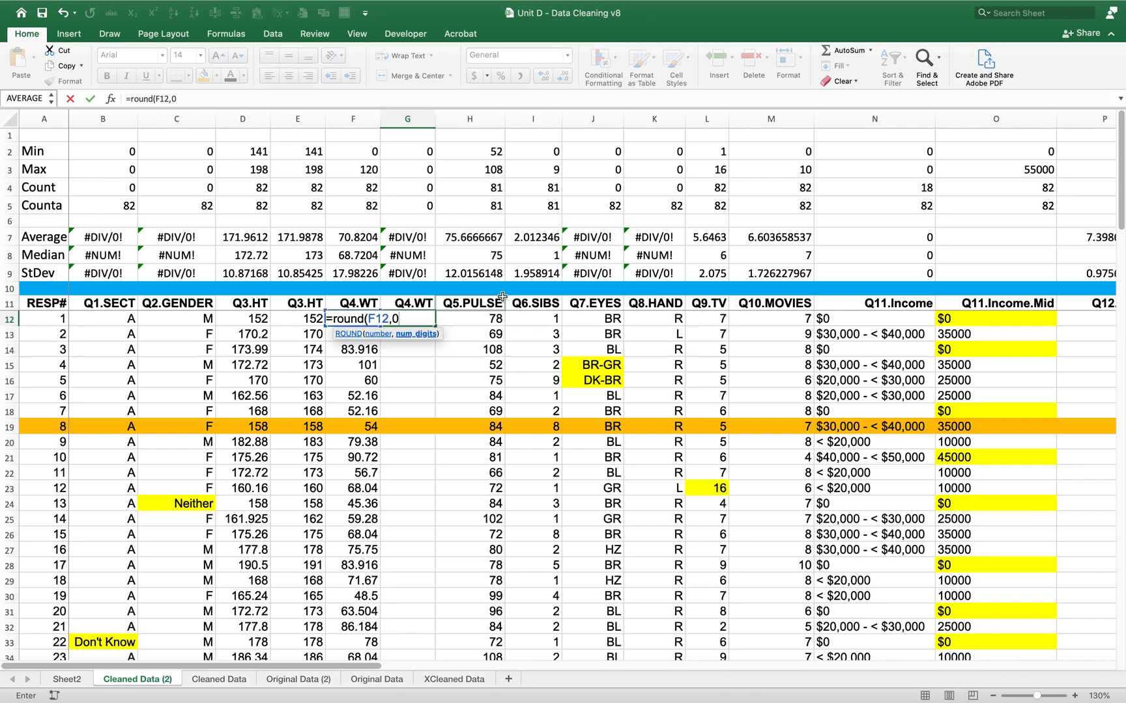
pyautogui.hotkey('ctrl', 'Return')
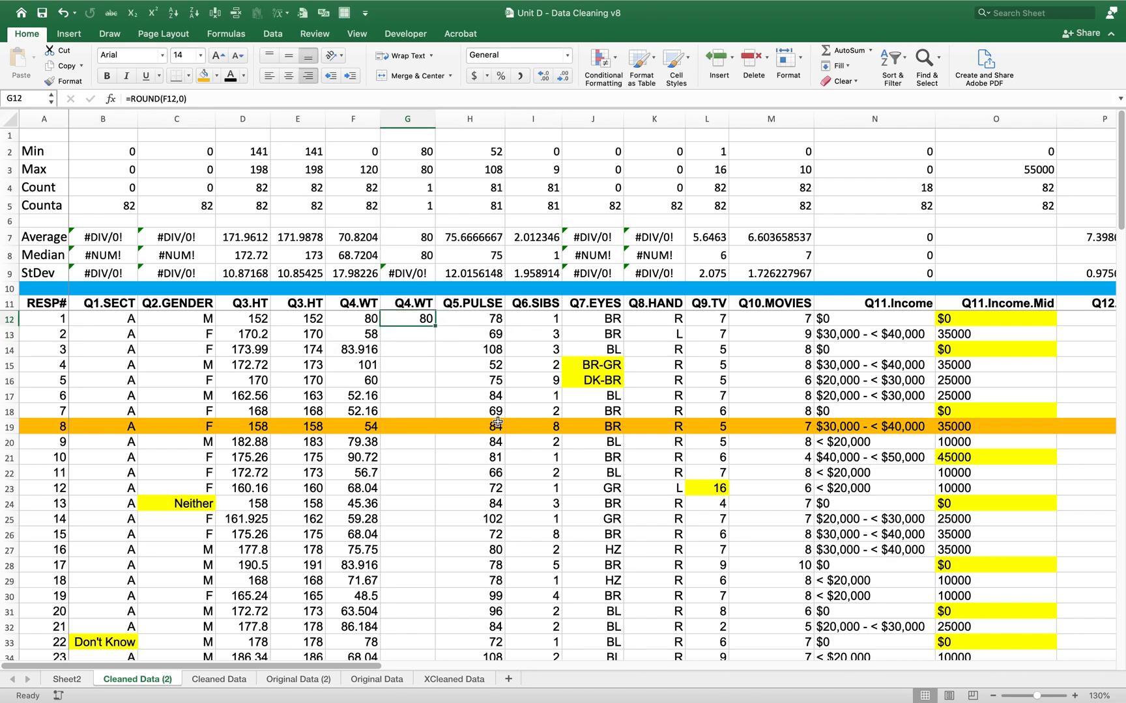
pyautogui.moveTo(436, 326); pyautogui.dragTo(403, 352)
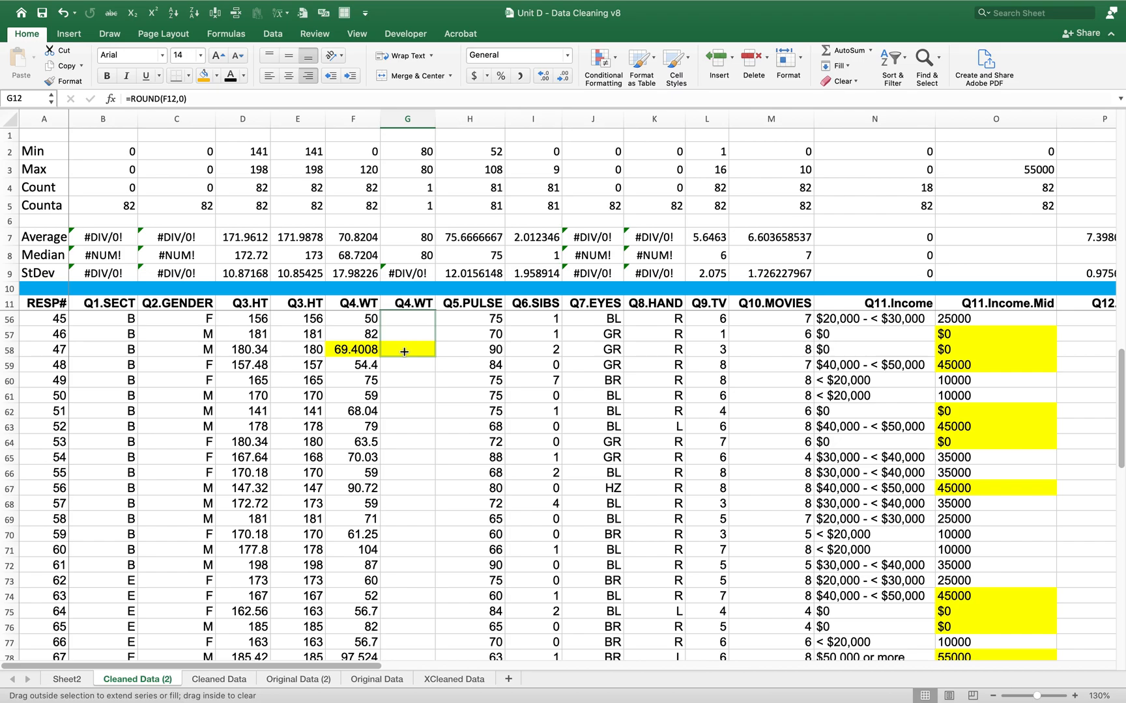
pyautogui.moveTo(404, 351); pyautogui.dragTo(410, 615)
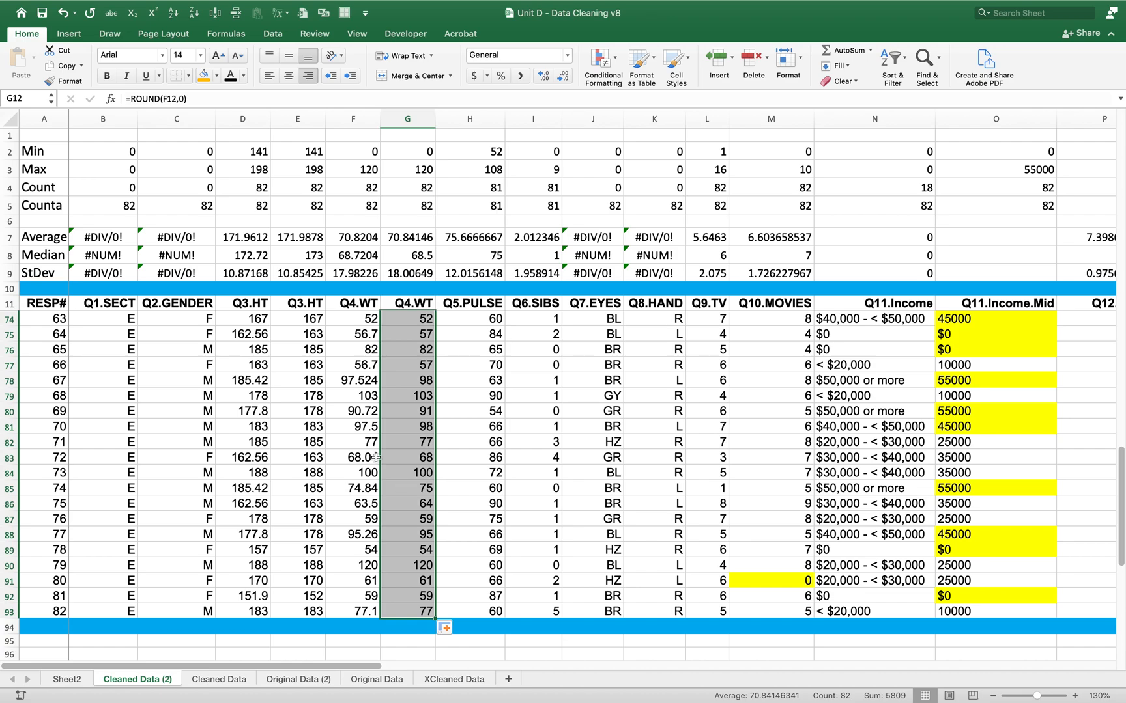
# Step: Replace the rounding formulas in G12:G93 with their values by copying the range and pasting values only over it
pyautogui.rightClick(403, 390)
pyautogui.click(427, 409)
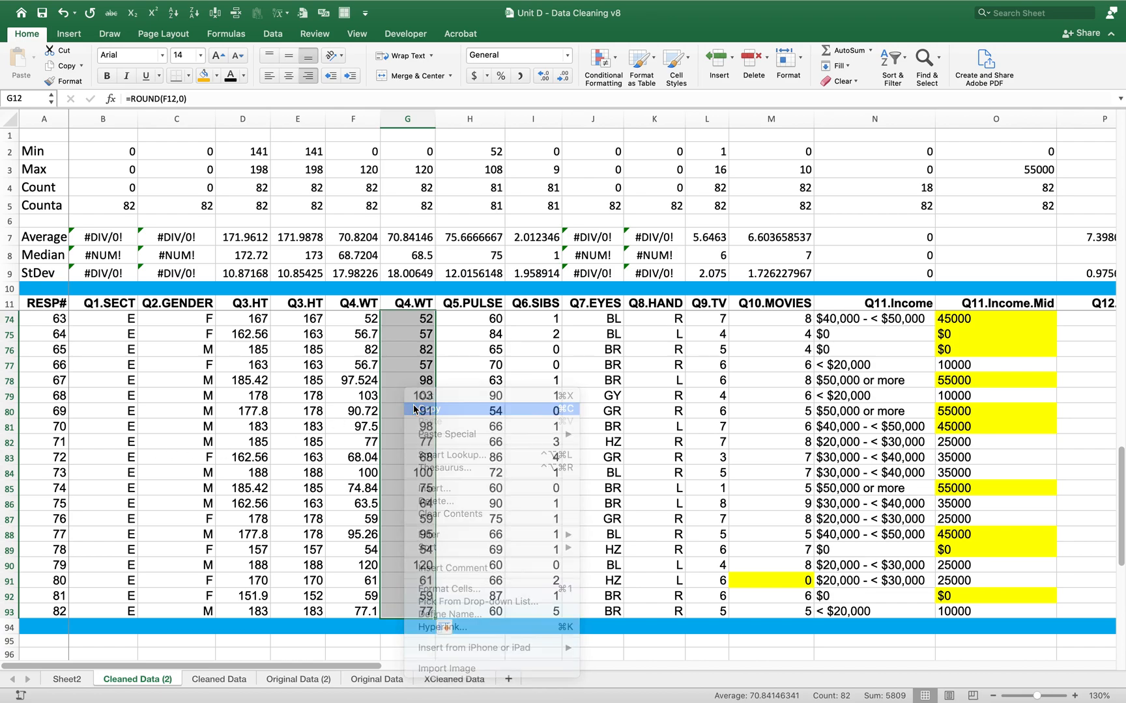
pyautogui.rightClick(410, 330)
pyautogui.moveTo(432, 373)
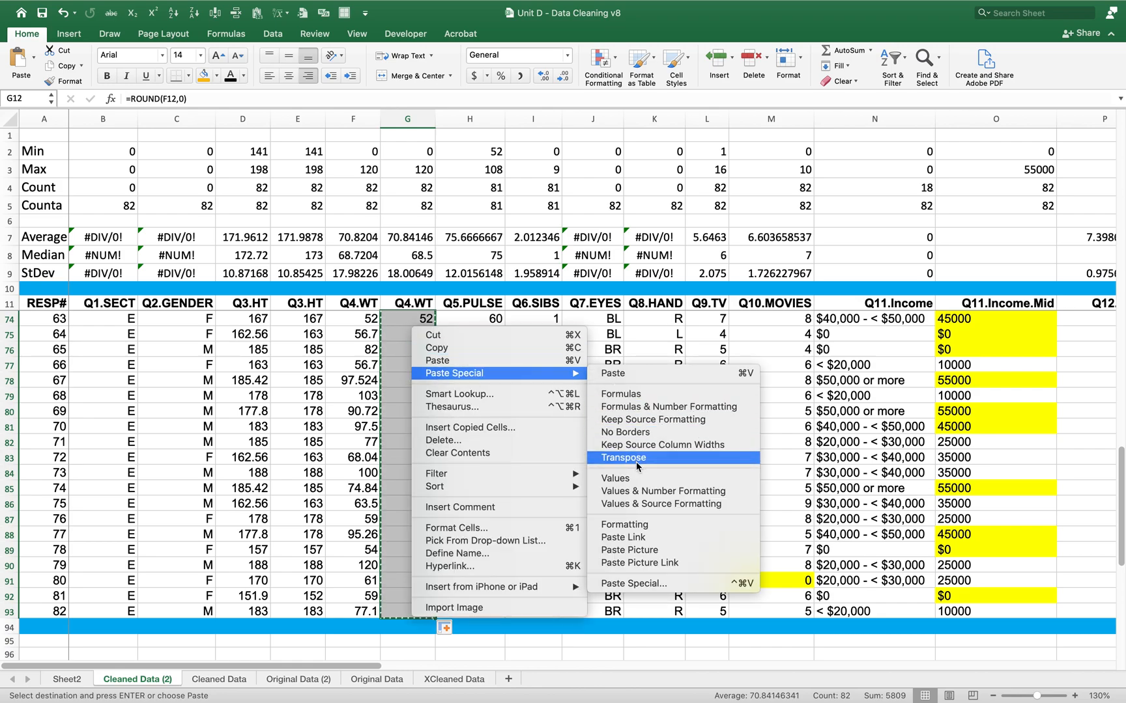
pyautogui.click(632, 484)
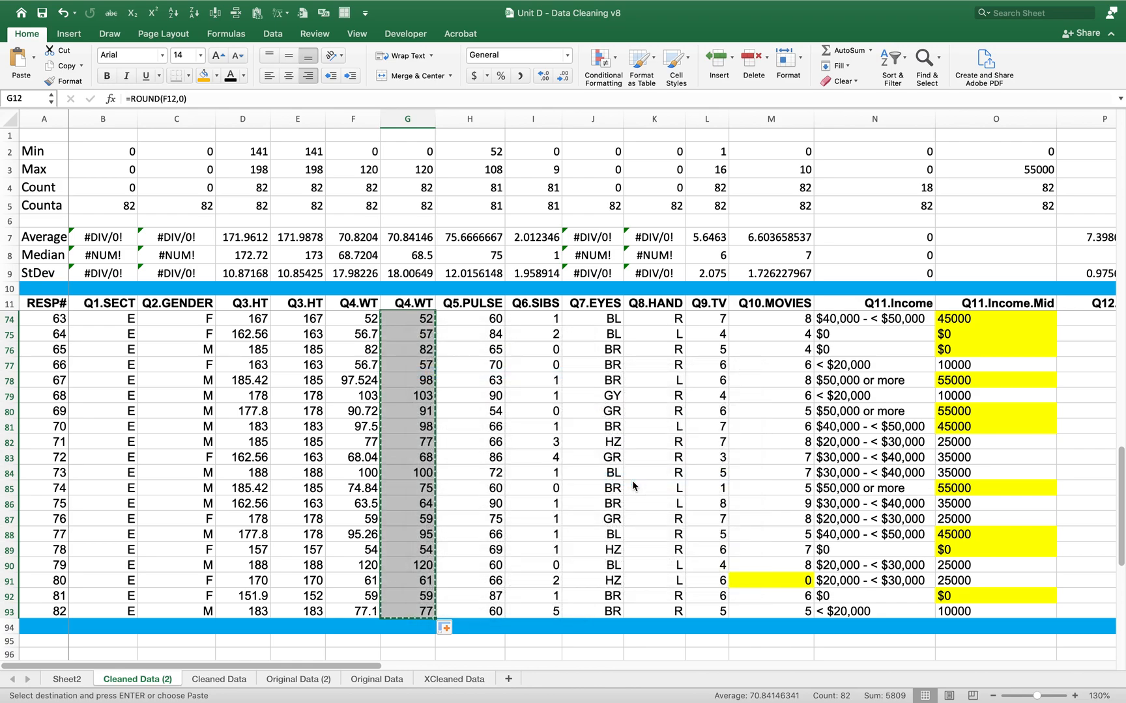
# Step: Compare the rounded weights in column G with the original weights in column F from row 88 up to row 58
pyautogui.click(391, 540)
pyautogui.press('Up')
pyautogui.press('Up')
pyautogui.press('Up')
pyautogui.press('Up')
pyautogui.press('Up')
pyautogui.press('Up')
pyautogui.press('Up')
pyautogui.press('Up')
pyautogui.press('Up')
pyautogui.press('Up')
pyautogui.press('Up')
pyautogui.press('Up')
pyautogui.press('Up')
pyautogui.press('Up')
pyautogui.press('Up')
pyautogui.press('Up')
pyautogui.press('Up')
pyautogui.press('Up')
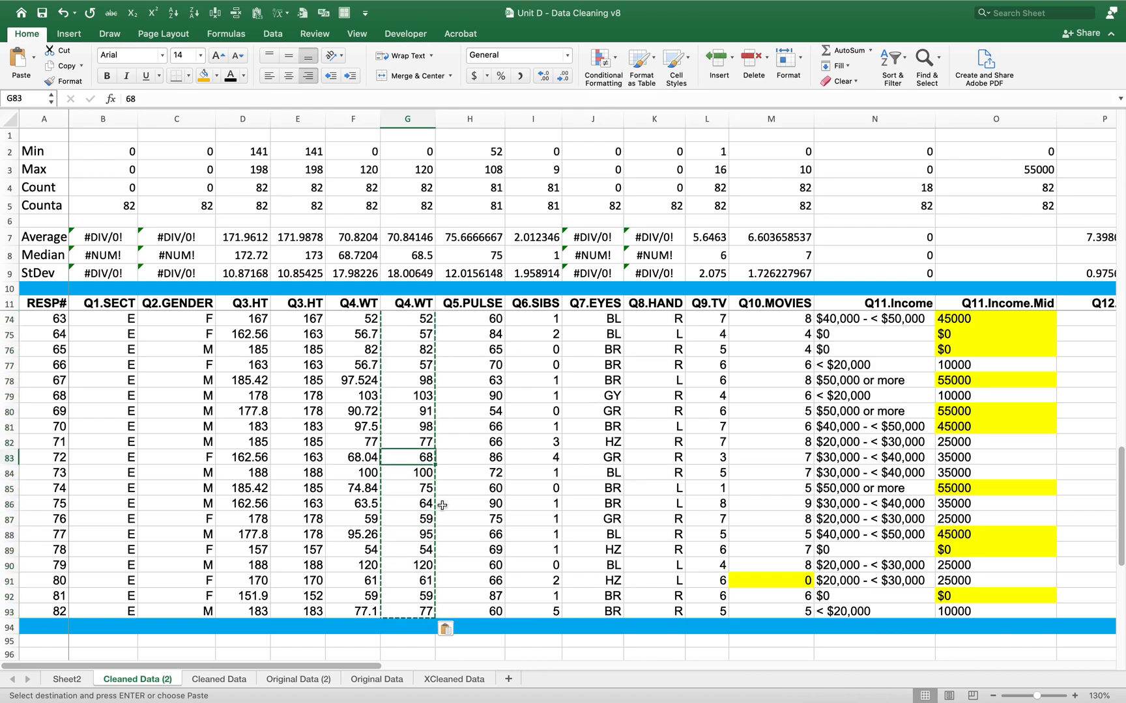
pyautogui.press('Up')
pyautogui.press('Up')
pyautogui.press('Up')
pyautogui.press('Up')
pyautogui.press('Up')
pyautogui.press('Up')
pyautogui.press('Up')
pyautogui.press('Up')
pyautogui.press('Up')
pyautogui.press('Up')
pyautogui.press('Up')
pyautogui.press('Up')
pyautogui.press('Up')
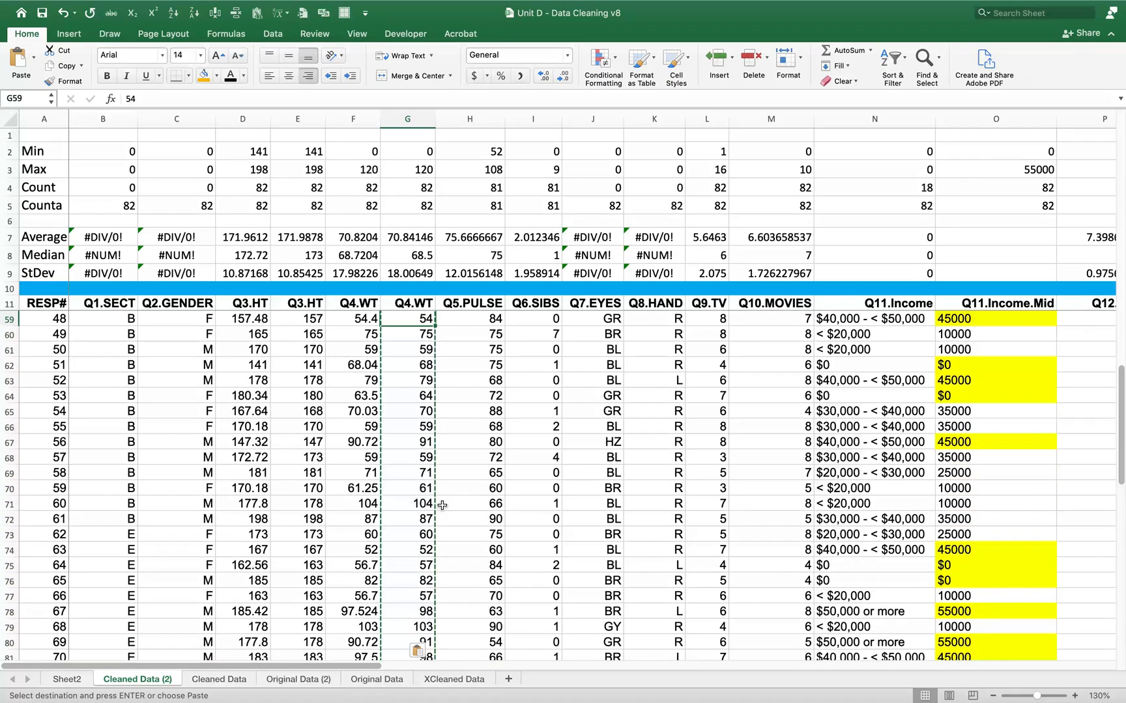
pyautogui.press('Left')
pyautogui.press('Down')
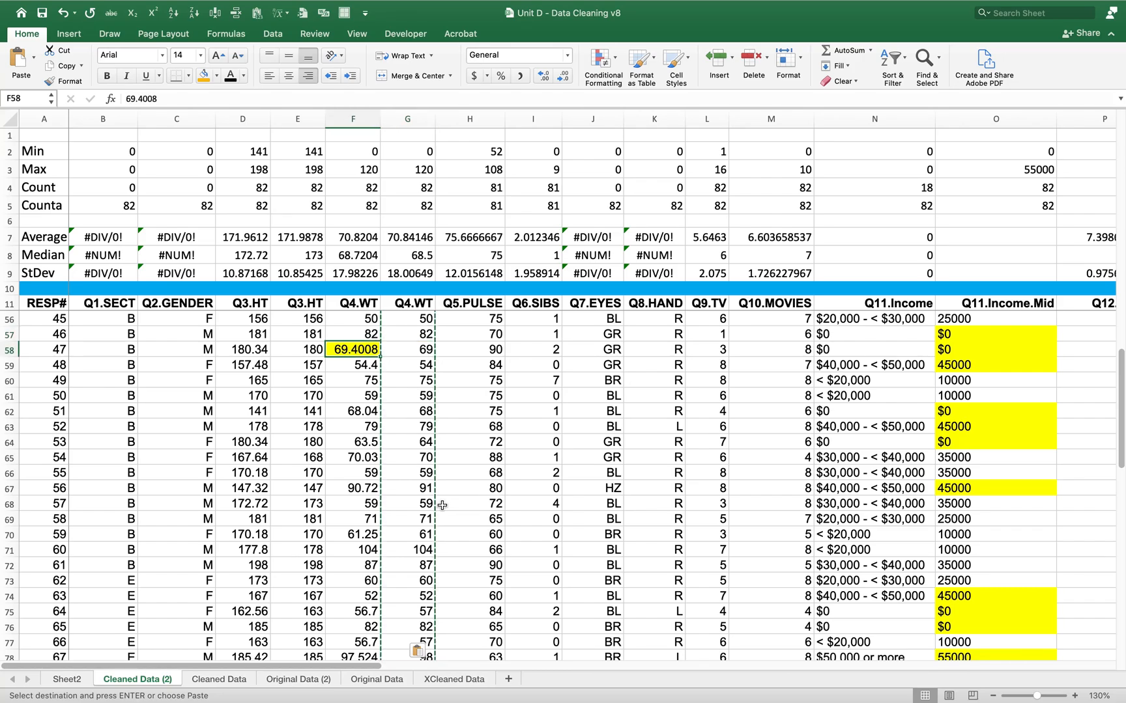
pyautogui.press('Right')
# Step: Compare the rounded weights in column G with the original weights in column F from row 57 up to row 12
pyautogui.press('Up')
pyautogui.press('Up')
pyautogui.press('Up')
pyautogui.press('Up')
pyautogui.press('Up')
pyautogui.press('Up')
pyautogui.press('Up')
pyautogui.press('Up')
pyautogui.press('Up')
pyautogui.press('Up')
pyautogui.press('Up')
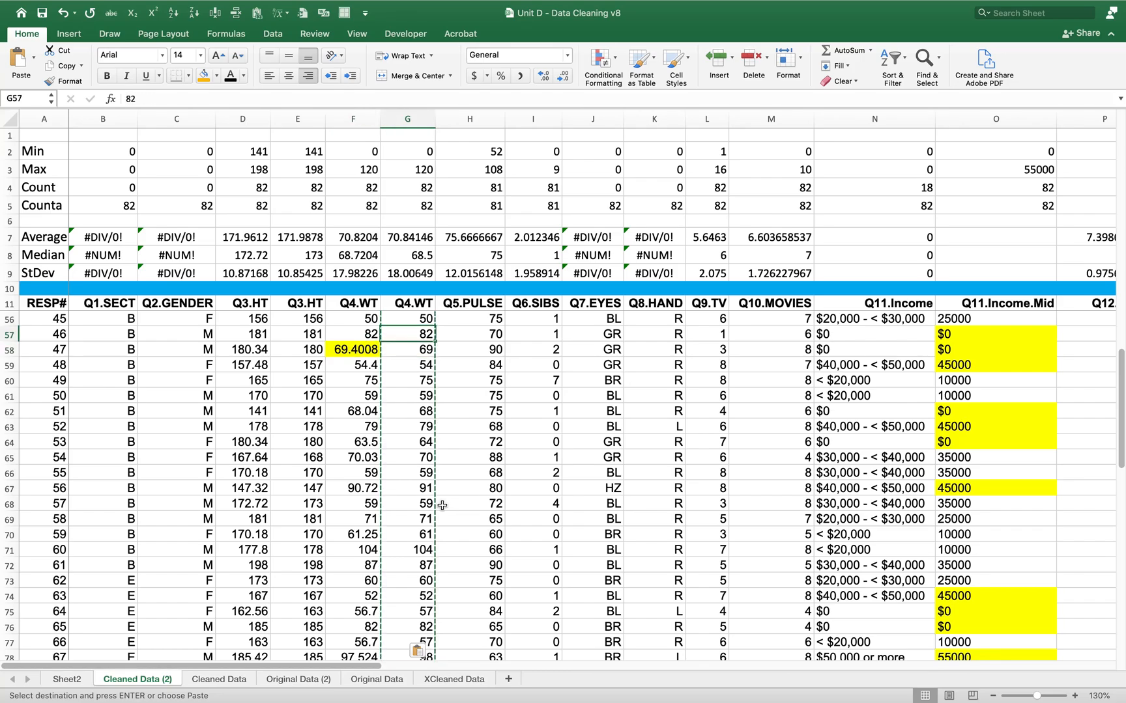
pyautogui.press('Up')
pyautogui.press('Up')
pyautogui.press('Up')
pyautogui.press('Up')
pyautogui.press('Up')
pyautogui.press('Up')
pyautogui.press('Up')
pyautogui.press('Up')
pyautogui.press('Up')
pyautogui.press('Up')
pyautogui.press('Up')
pyautogui.press('Up')
pyautogui.press('Up')
pyautogui.press('Up')
pyautogui.press('Up')
pyautogui.press('Up')
pyautogui.press('Up')
pyautogui.press('Up')
pyautogui.press('Up')
pyautogui.press('Up')
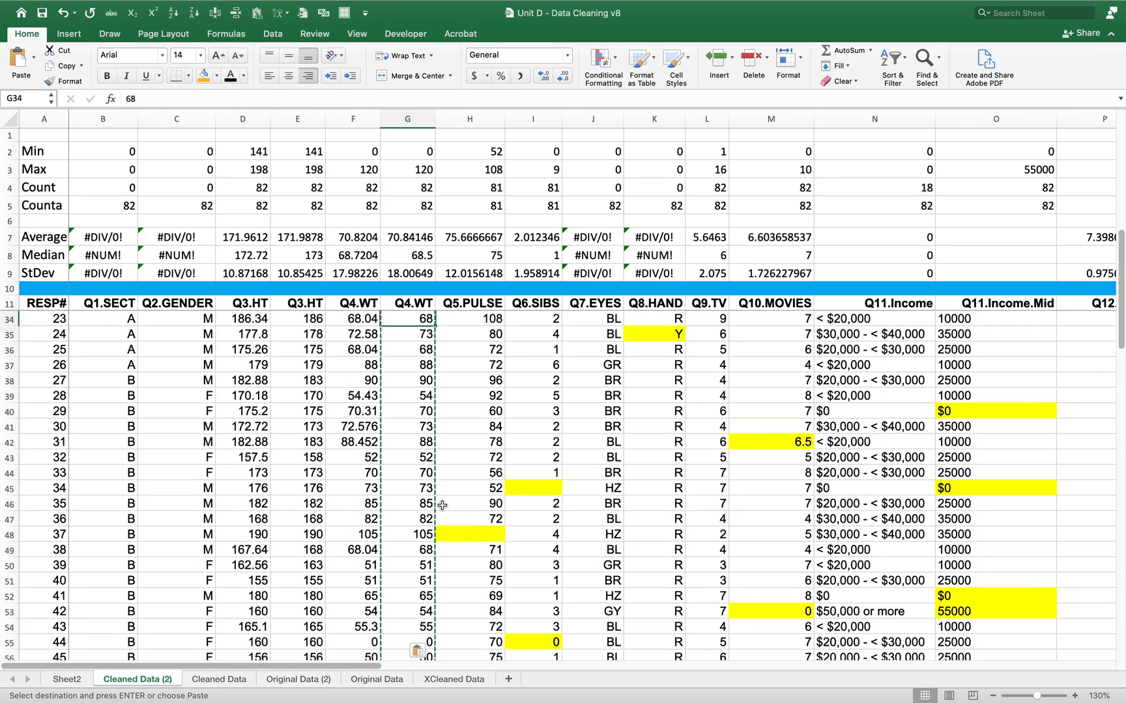
pyautogui.press('Up')
pyautogui.press('Up')
pyautogui.press('Up')
pyautogui.press('Up')
pyautogui.press('Up')
pyautogui.press('Up')
pyautogui.press('Up')
pyautogui.press('Up')
pyautogui.press('Up')
pyautogui.press('Up')
pyautogui.press('Up')
pyautogui.press('Up')
pyautogui.press('Up')
pyautogui.press('Up')
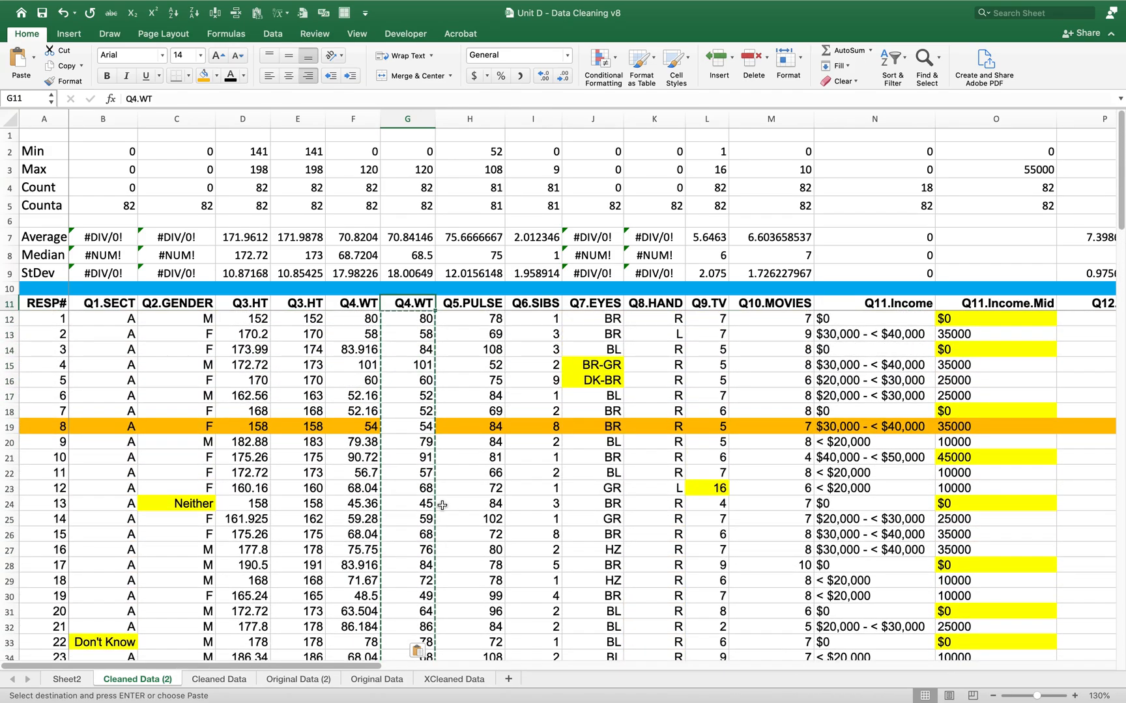
pyautogui.press('Down')
pyautogui.press('Down')
pyautogui.press('Down')
pyautogui.press('Down')
pyautogui.press('Down')
pyautogui.press('Down')
pyautogui.press('Down')
pyautogui.press('Down')
pyautogui.press('Down')
pyautogui.press('Down')
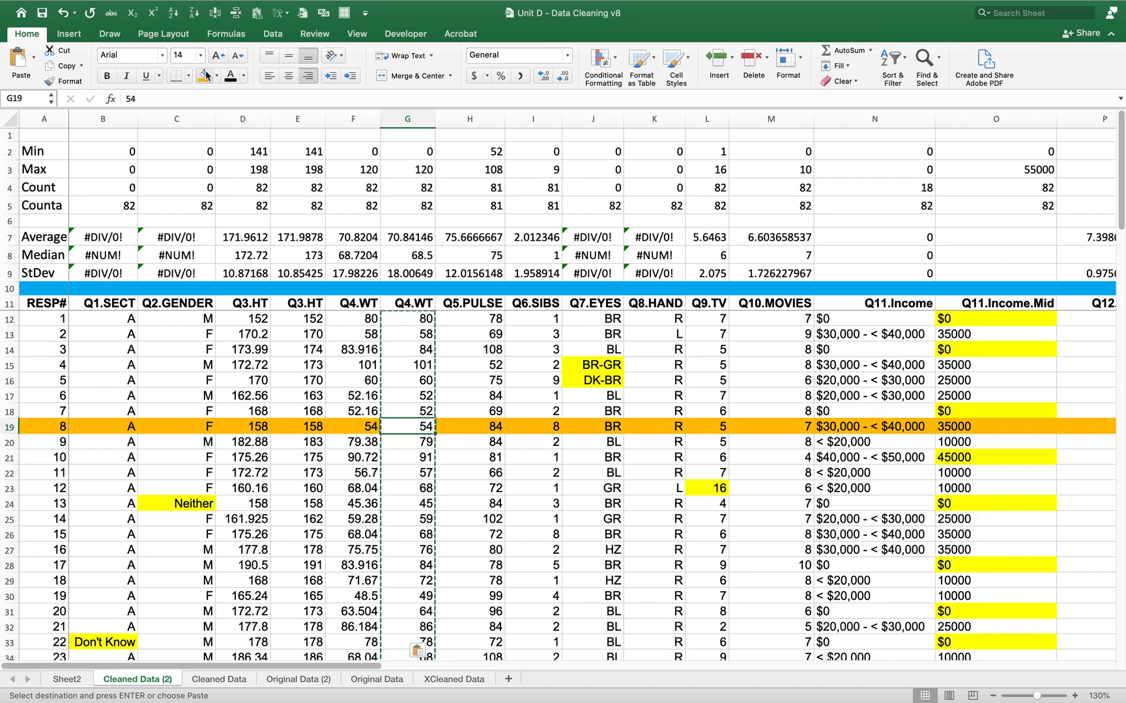
pyautogui.press('Escape')
# Step: Compare the Min, Max, Count and Counta values of the original and rounded weight columns in F2:G5
pyautogui.press('Up')
pyautogui.press('Up')
pyautogui.press('Up')
pyautogui.press('Up')
pyautogui.press('Up')
pyautogui.press('Up')
pyautogui.press('Up')
pyautogui.press('Up')
pyautogui.press('Up')
pyautogui.press('Up')
pyautogui.press('Up')
pyautogui.press('Up')
pyautogui.press('Up')
pyautogui.press('Up')
pyautogui.press('Up')
pyautogui.press('Up')
pyautogui.press('Up')
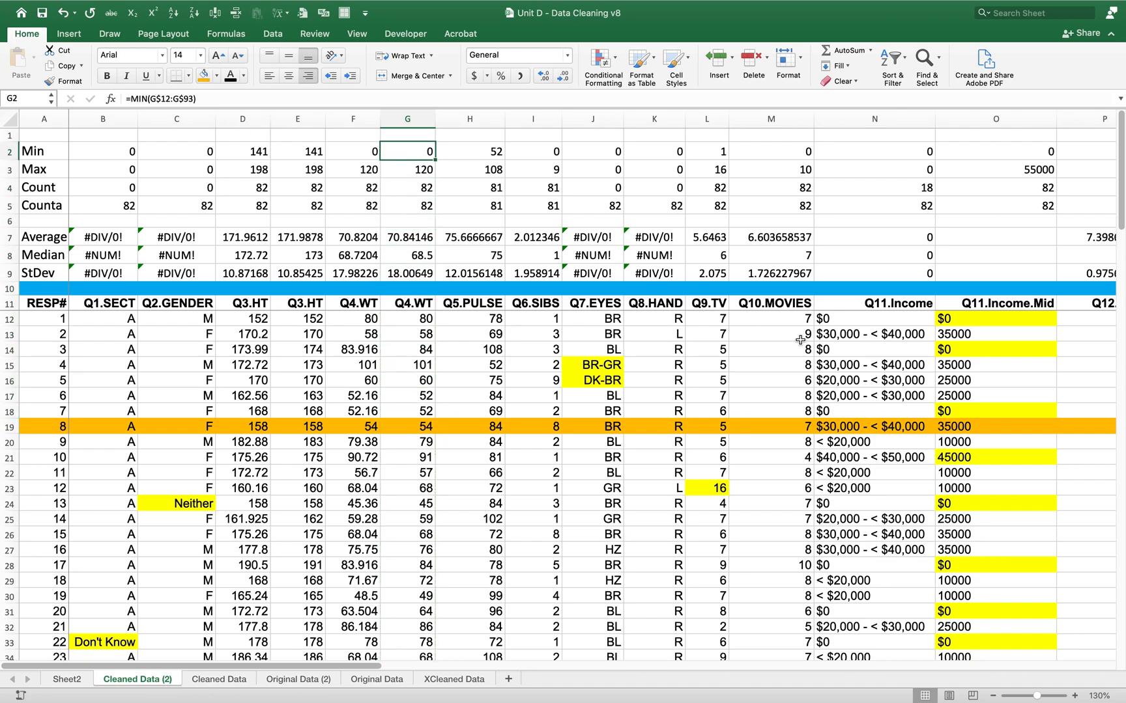
pyautogui.press('Left')
pyautogui.hotkey('shift', 'Down')
pyautogui.hotkey('shift', 'Down')
pyautogui.hotkey('shift', 'Down')
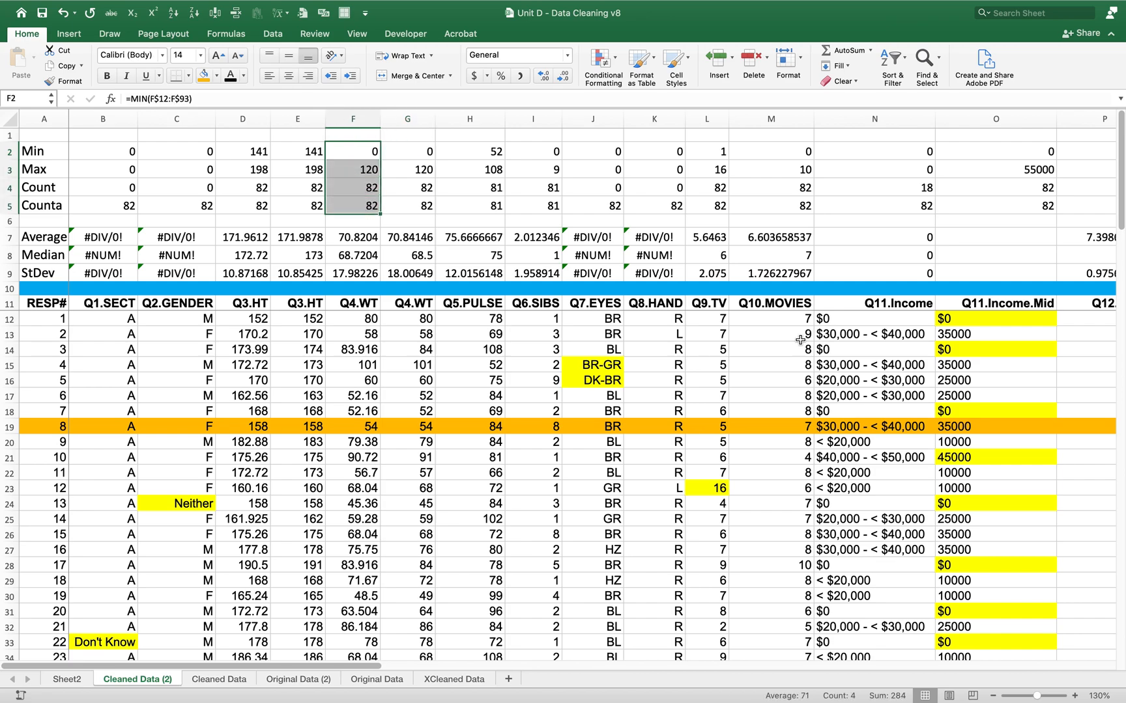
pyautogui.hotkey('shift', 'Right')
# Step: Compare the Min, Max, Count and Counta values of the original and rounded height columns in D2:E5
pyautogui.press('Left')
pyautogui.press('Left')
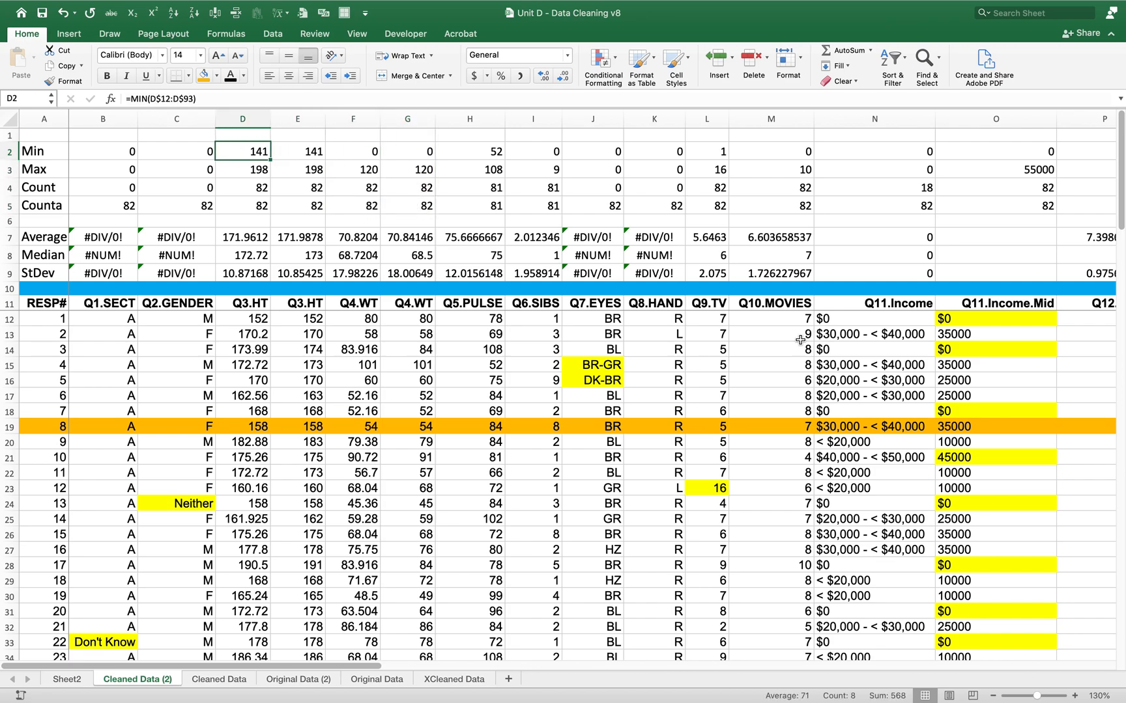
pyautogui.hotkey('shift', 'Down')
pyautogui.hotkey('shift', 'Down')
pyautogui.hotkey('shift', 'Down')
pyautogui.hotkey('shift', 'Right')
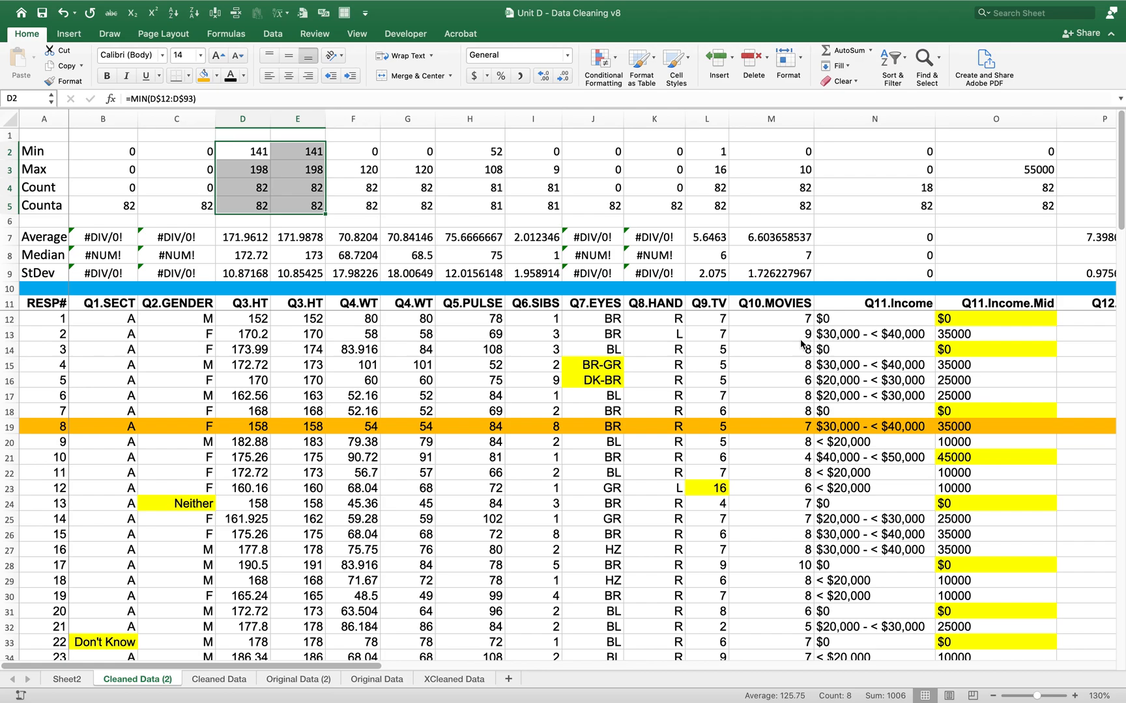
pyautogui.press('Right')
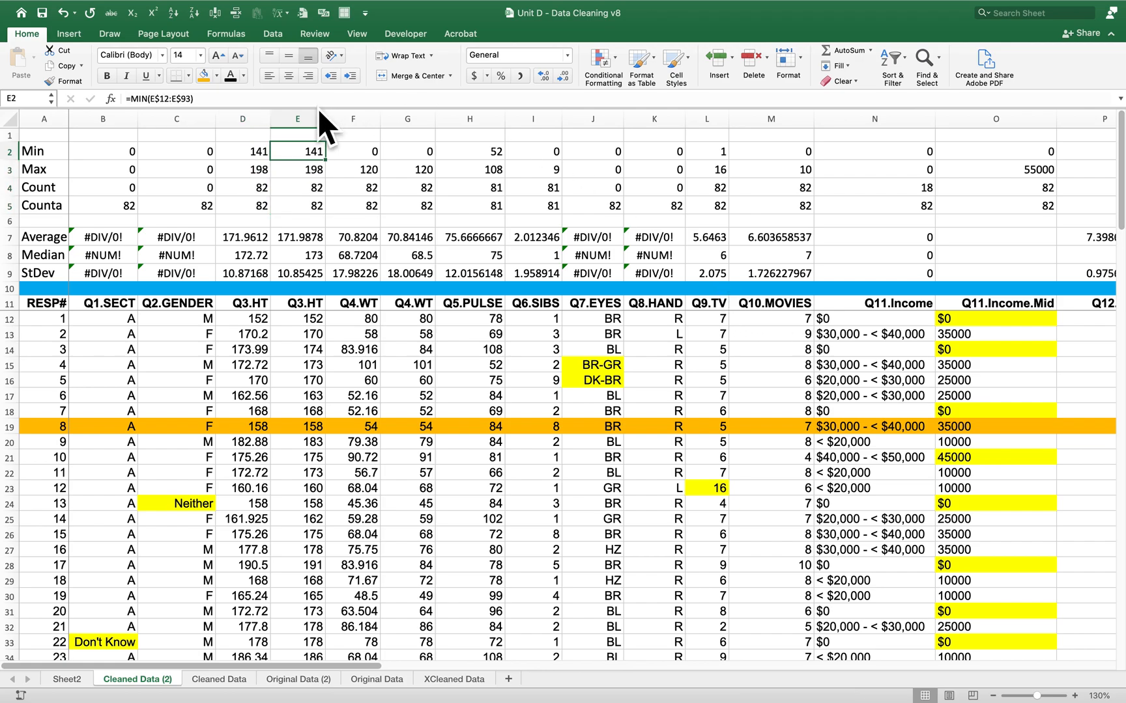
# Step: Delete column D with the original unrounded Q3.HT heights
pyautogui.click(245, 120)
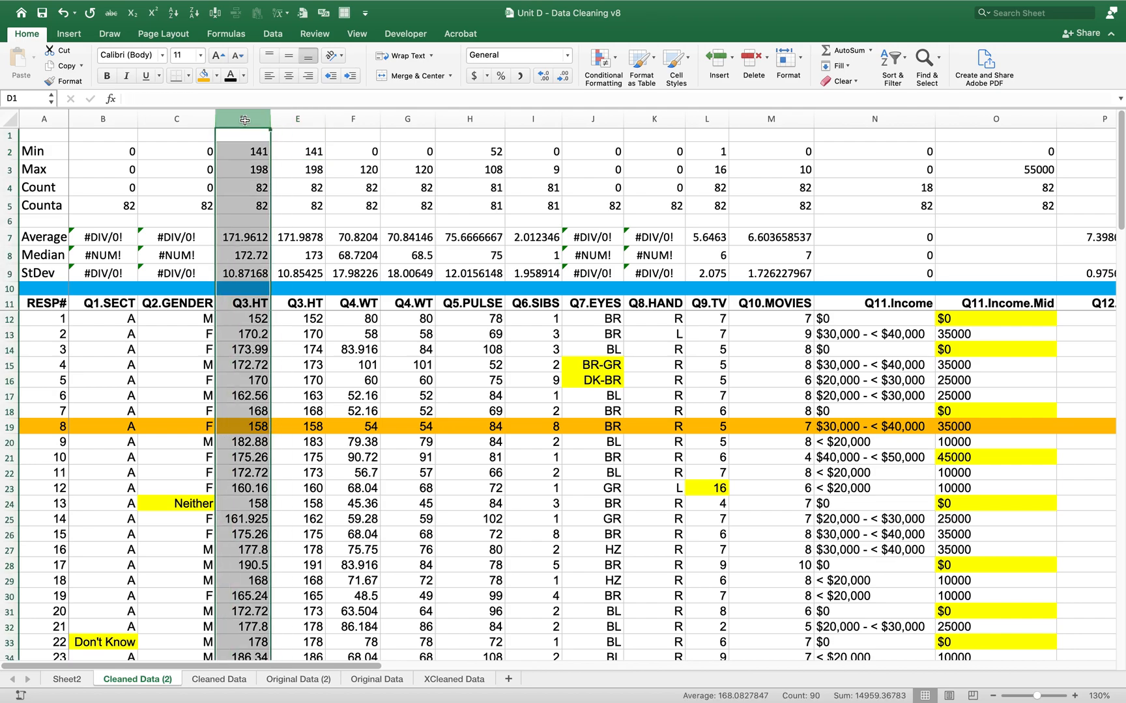
pyautogui.rightClick(244, 124)
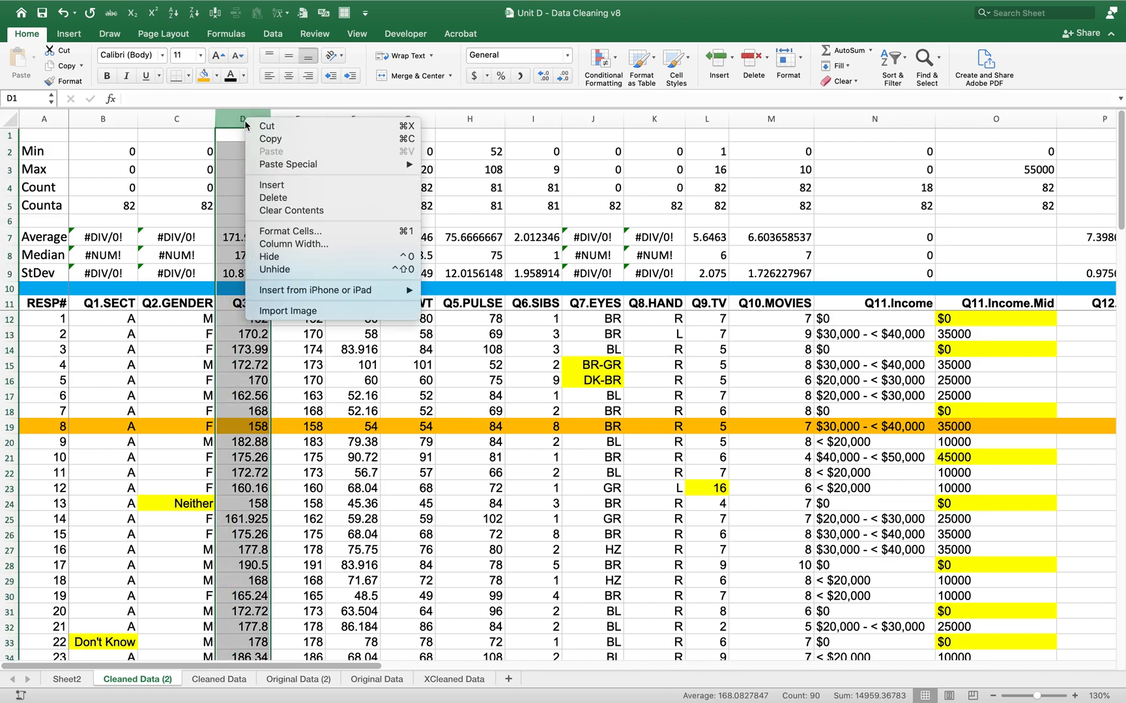
pyautogui.press('Escape')
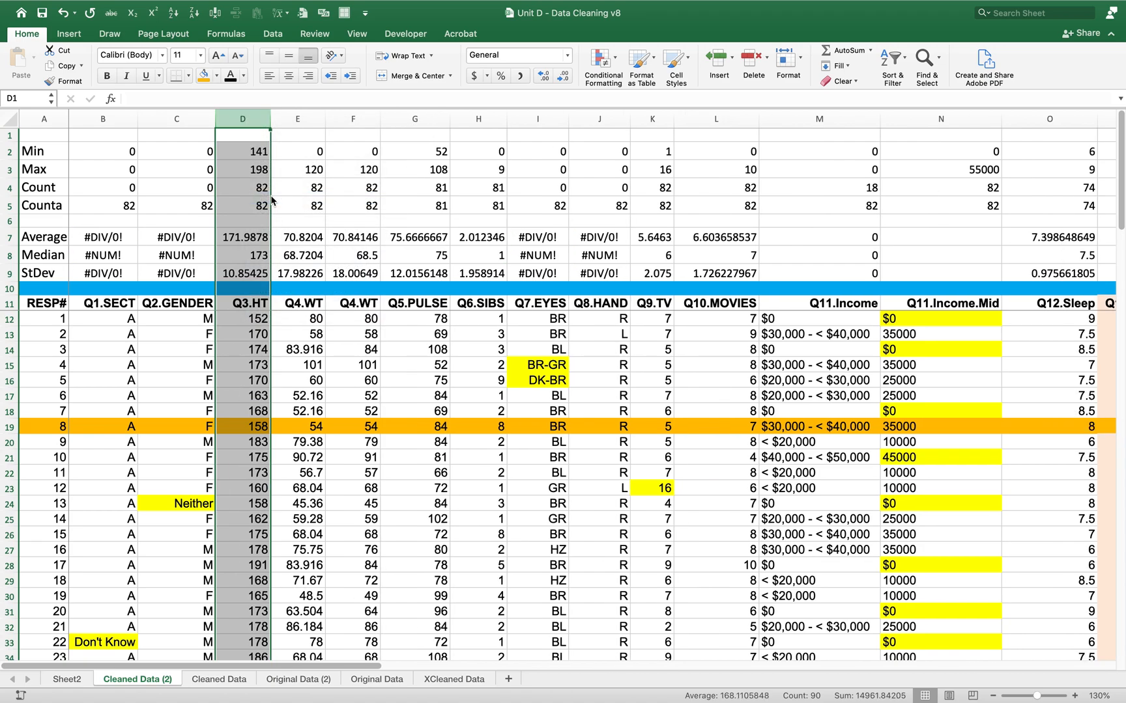
pyautogui.click(264, 323)
# Step: Delete column E with the original unrounded Q4.WT weights
pyautogui.click(318, 266)
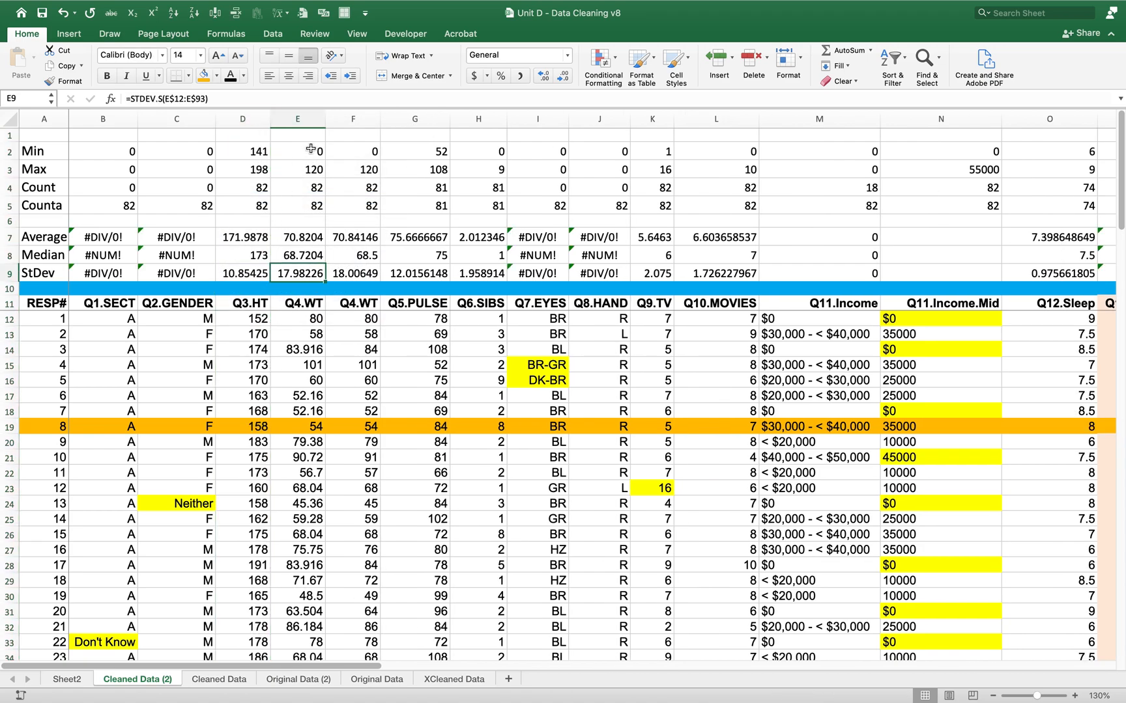
pyautogui.click(295, 117)
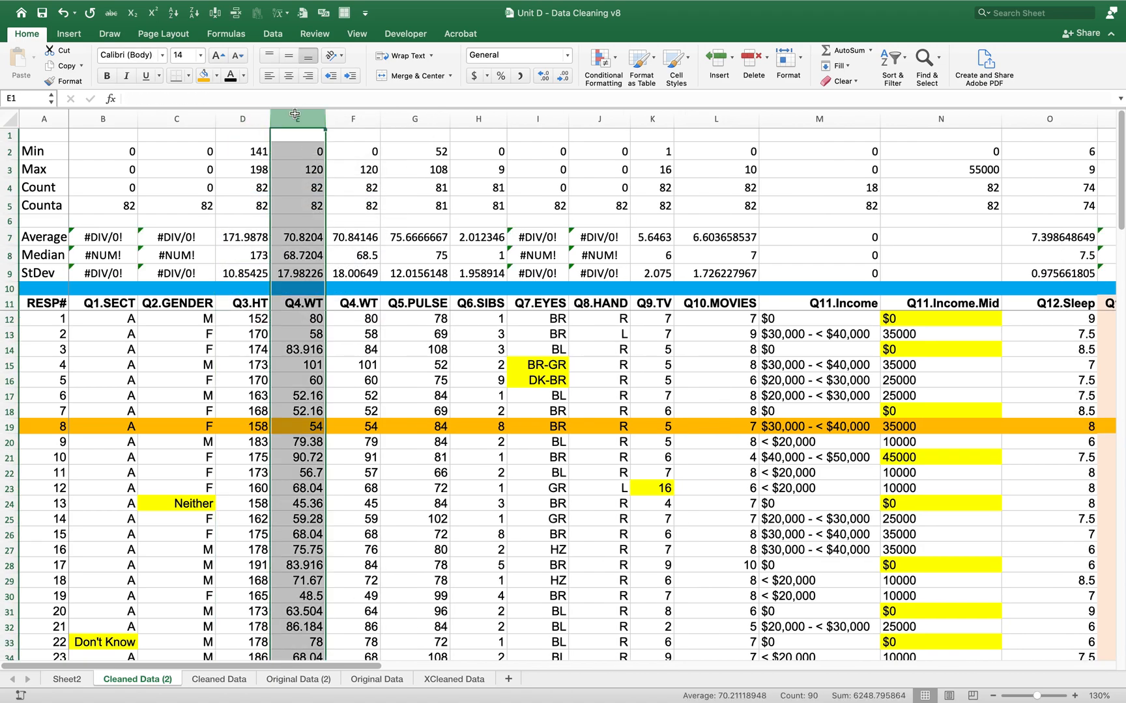
pyautogui.rightClick(296, 114)
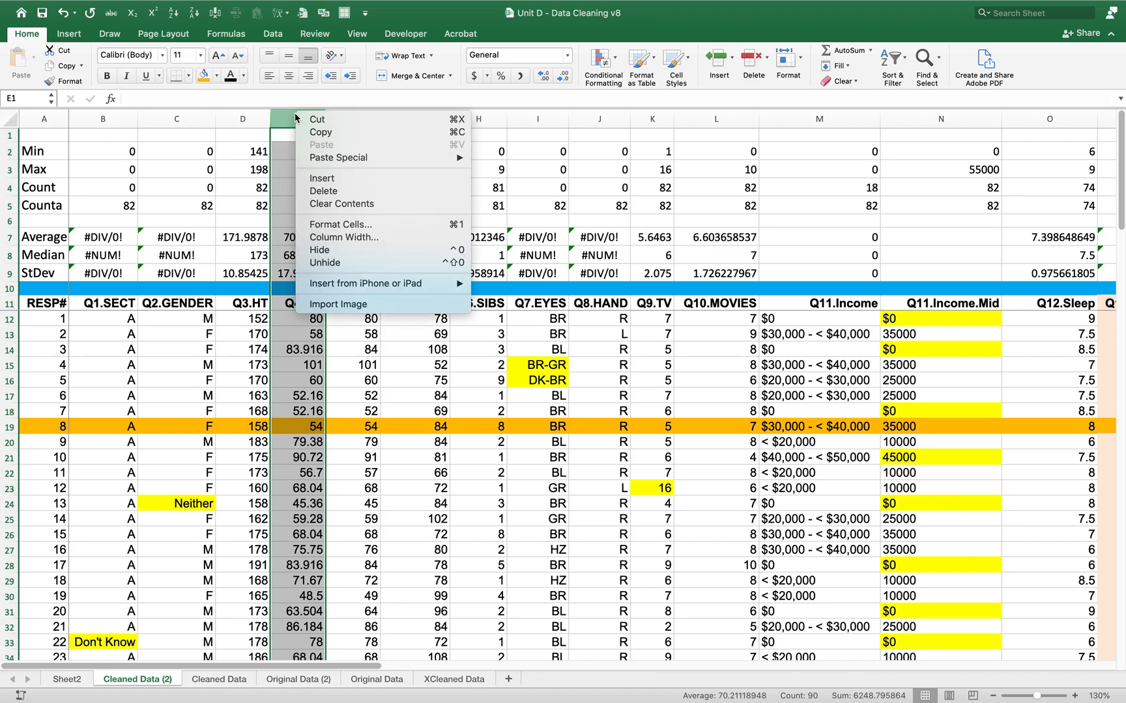
pyautogui.click(317, 191)
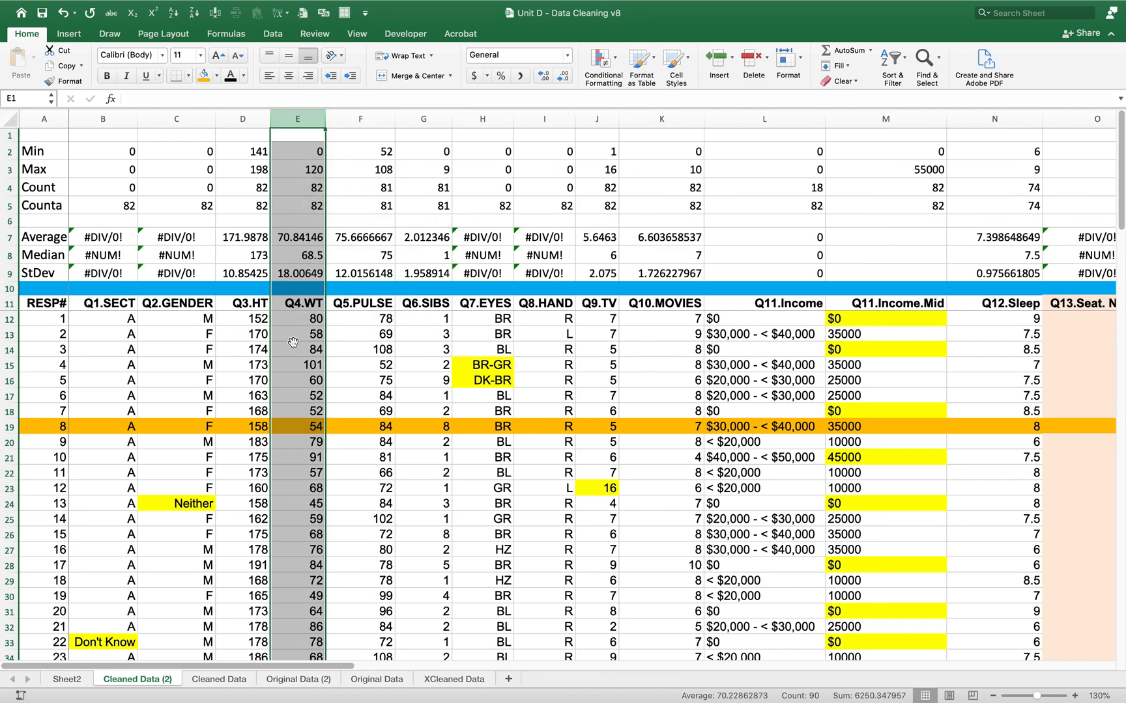
# Step: Review the remaining whole-number Q4.WT values in column E from row 12 down to row 84
pyautogui.click(310, 319)
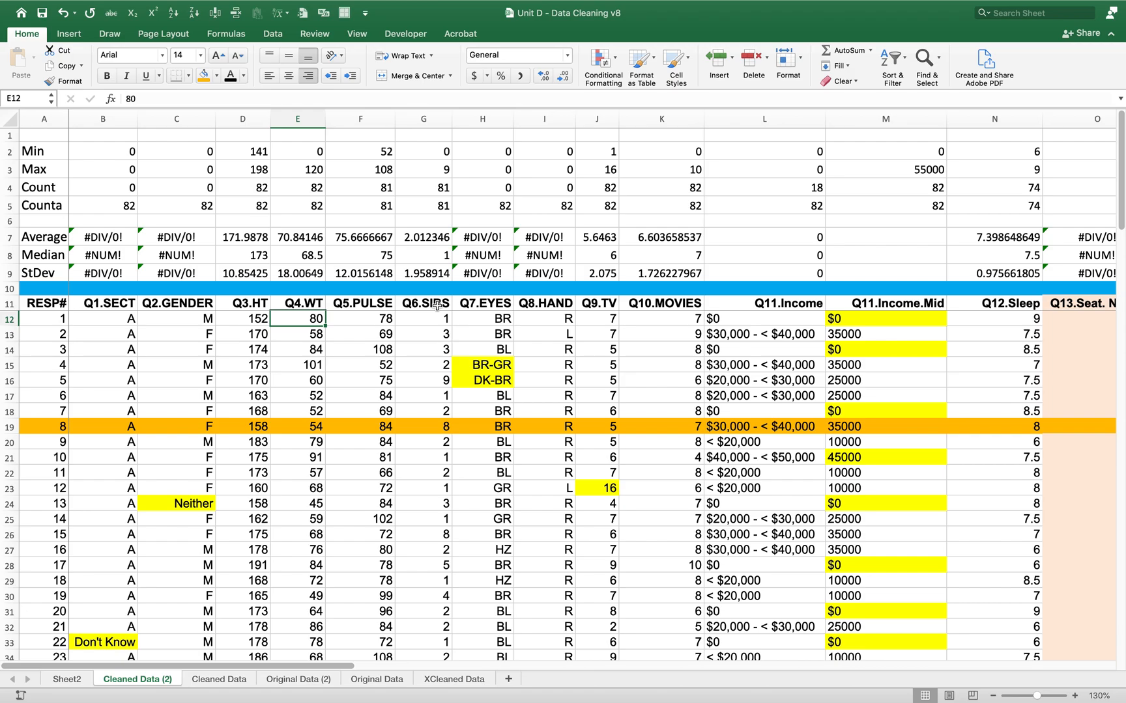
pyautogui.press('Down')
pyautogui.press('Down')
pyautogui.press('Down')
pyautogui.press('Down')
pyautogui.press('Down')
pyautogui.press('Down')
pyautogui.press('Down')
pyautogui.press('Down')
pyautogui.press('Down')
pyautogui.press('Down')
pyautogui.press('Down')
pyautogui.press('Down')
pyautogui.press('Down')
pyautogui.press('Down')
pyautogui.press('Down')
pyautogui.press('Down')
pyautogui.press('Down')
pyautogui.press('Down')
pyautogui.press('Down')
pyautogui.press('Down')
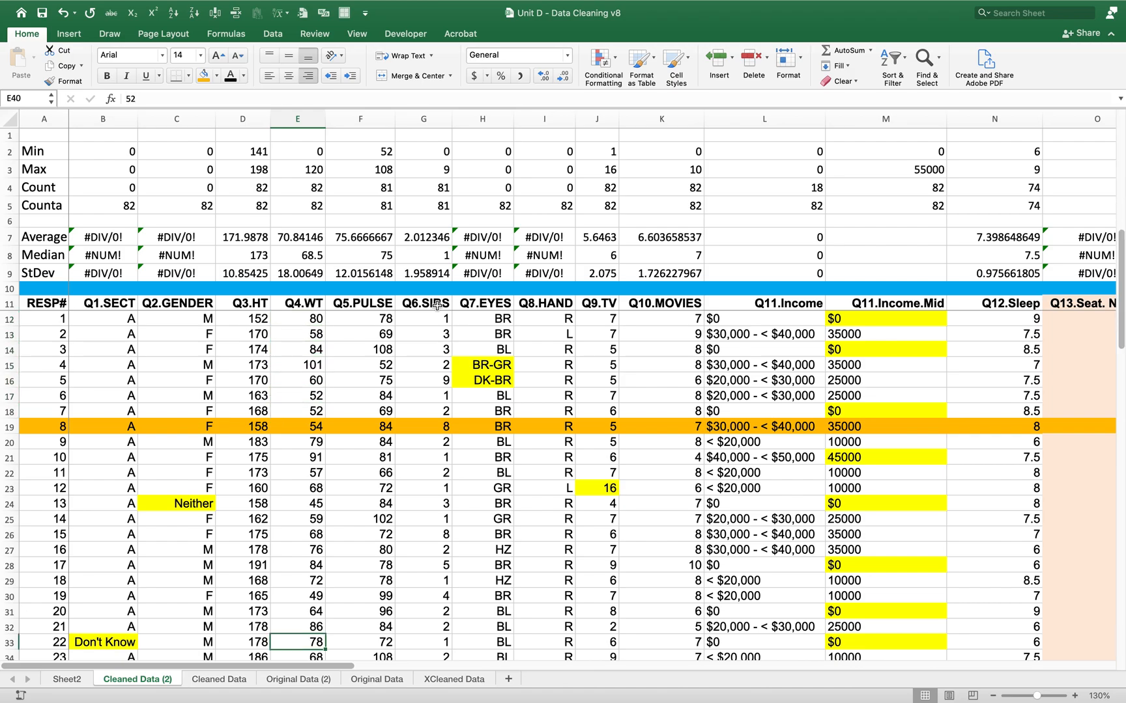
pyautogui.press('Down')
pyautogui.press('Down')
pyautogui.press('Down')
pyautogui.press('Down')
pyautogui.press('Down')
pyautogui.press('Down')
pyautogui.press('Down')
pyautogui.press('Down')
pyautogui.press('Down')
pyautogui.press('Down')
pyautogui.press('Down')
pyautogui.press('Down')
pyautogui.press('Down')
pyautogui.press('Down')
pyautogui.press('Down')
pyautogui.press('Down')
pyautogui.press('Down')
pyautogui.press('Down')
pyautogui.press('Down')
pyautogui.press('Down')
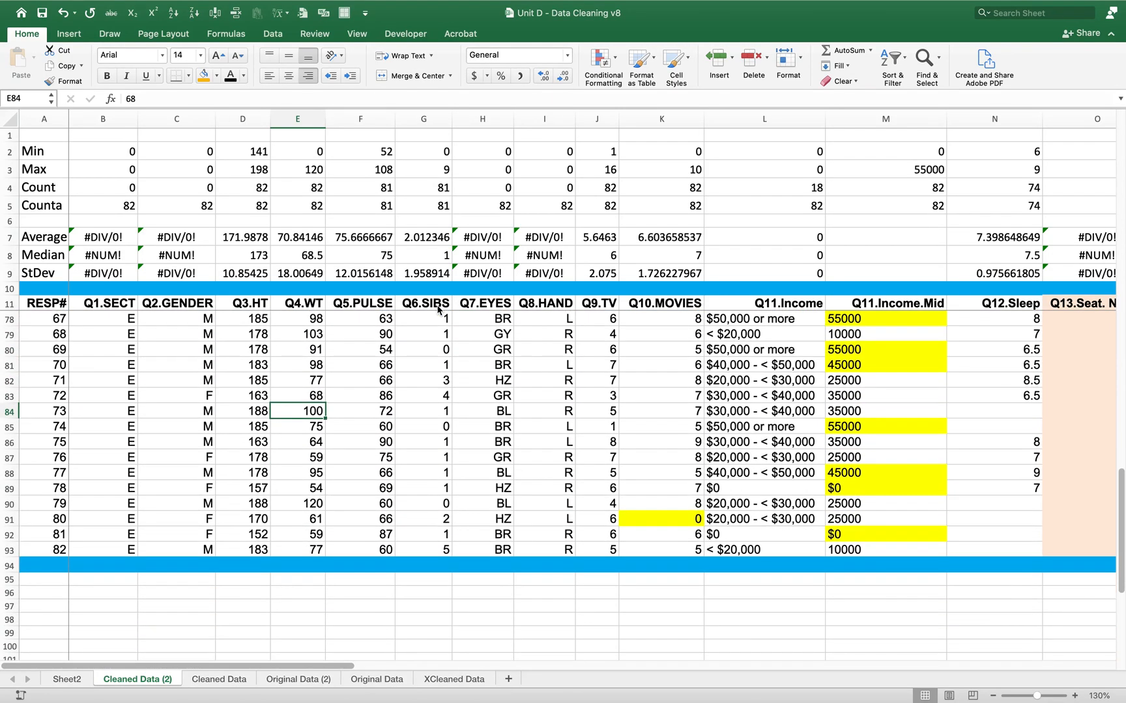
# Step: Sort the survey rows in ascending order by the Q11.Income column
pyautogui.press('Up')
pyautogui.press('Up')
pyautogui.press('Up')
pyautogui.press('Up')
pyautogui.press('Up')
pyautogui.press('Up')
pyautogui.press('Up')
pyautogui.press('Up')
pyautogui.press('Up')
pyautogui.press('Up')
pyautogui.press('Up')
pyautogui.press('Up')
pyautogui.press('Up')
pyautogui.press('Up')
pyautogui.press('Up')
pyautogui.press('Up')
pyautogui.press('Up')
pyautogui.press('Up')
pyautogui.press('Up')
pyautogui.press('Up')
pyautogui.press('Up')
pyautogui.press('Up')
pyautogui.press('Up')
pyautogui.press('Up')
pyautogui.press('Up')
pyautogui.press('Up')
pyautogui.press('Right')
pyautogui.press('Right')
pyautogui.press('Right')
pyautogui.press('Right')
pyautogui.press('Right')
pyautogui.press('Right')
pyautogui.press('Right')
pyautogui.press('Right')
pyautogui.press('Right')
pyautogui.press('Left')
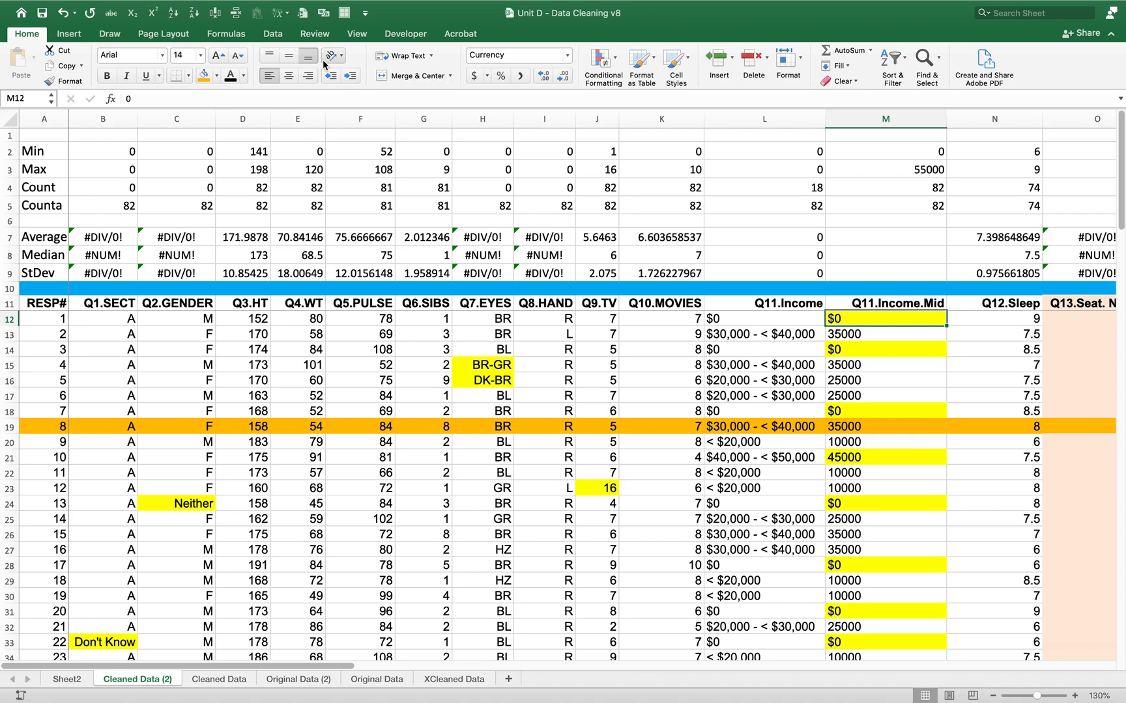
pyautogui.click(769, 322)
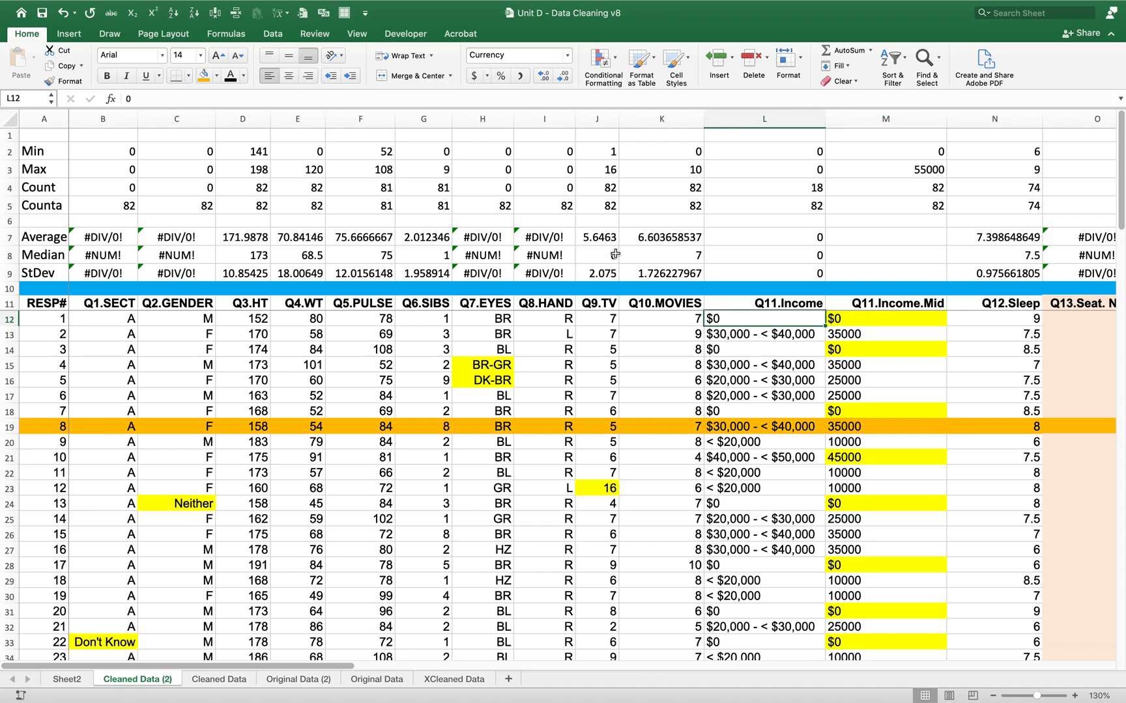
pyautogui.click(174, 13)
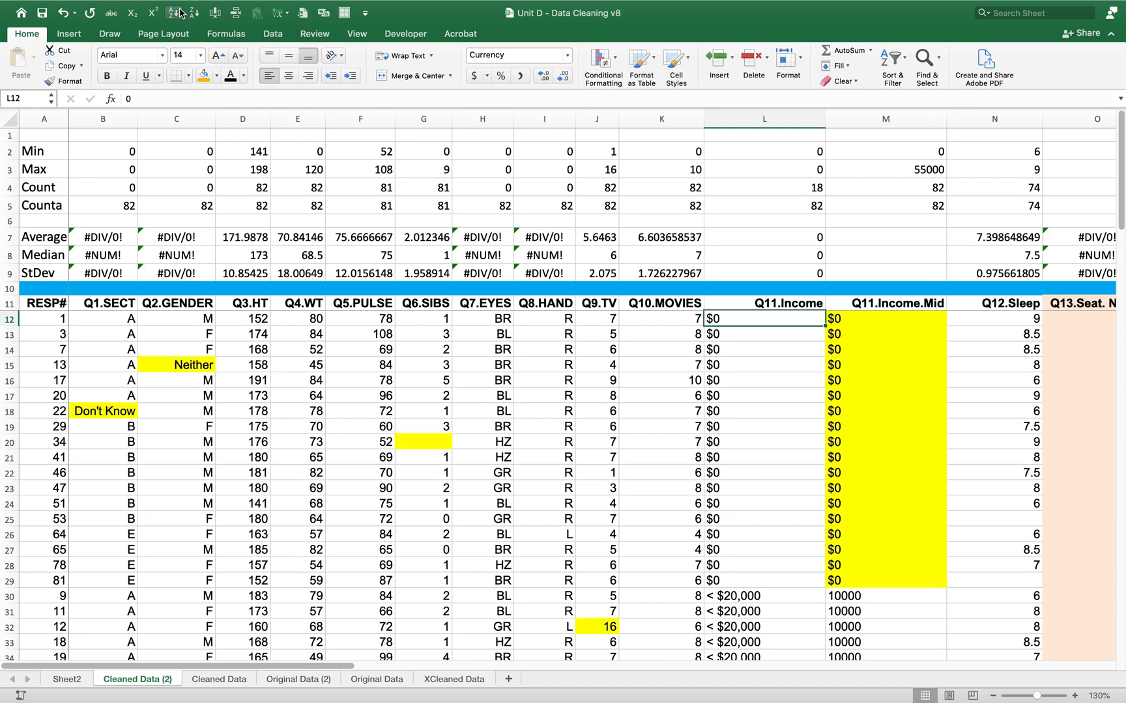
# Step: Change the number format of the $0 entries in Q11.Income.Mid, M12:M29, to General
pyautogui.press('Right')
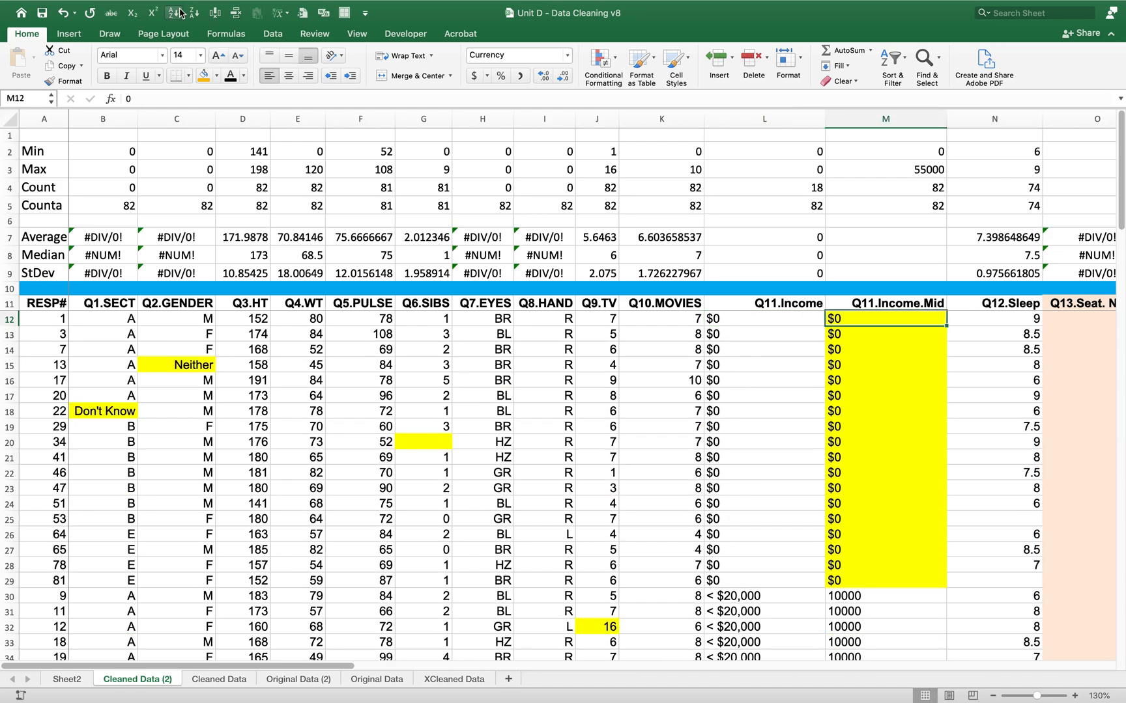
pyautogui.press('Down')
pyautogui.press('Down')
pyautogui.press('Down')
pyautogui.press('Up')
pyautogui.press('Up')
pyautogui.press('Up')
pyautogui.hotkey('shift', 'Down')
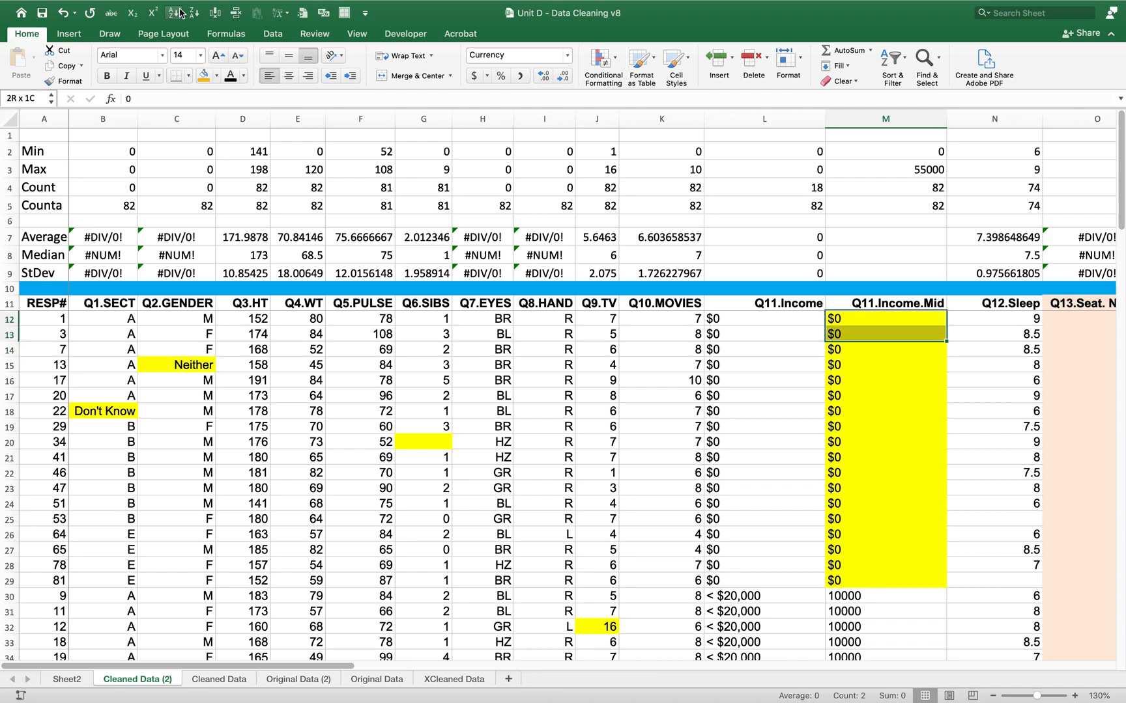
pyautogui.hotkey('shift', 'Down')
pyautogui.hotkey('shift', 'Down')
pyautogui.hotkey('shift', 'Down')
pyautogui.hotkey('shift', 'Down')
pyautogui.hotkey('shift', 'Down')
pyautogui.hotkey('shift', 'Down')
pyautogui.hotkey('shift', 'Down')
pyautogui.hotkey('shift', 'Down')
pyautogui.hotkey('shift', 'Down')
pyautogui.hotkey('shift', 'Down')
pyautogui.hotkey('shift', 'Down')
pyautogui.hotkey('shift', 'Down')
pyautogui.hotkey('shift', 'Down')
pyautogui.hotkey('shift', 'Down')
pyautogui.hotkey('shift', 'Down')
pyautogui.hotkey('shift', 'Down')
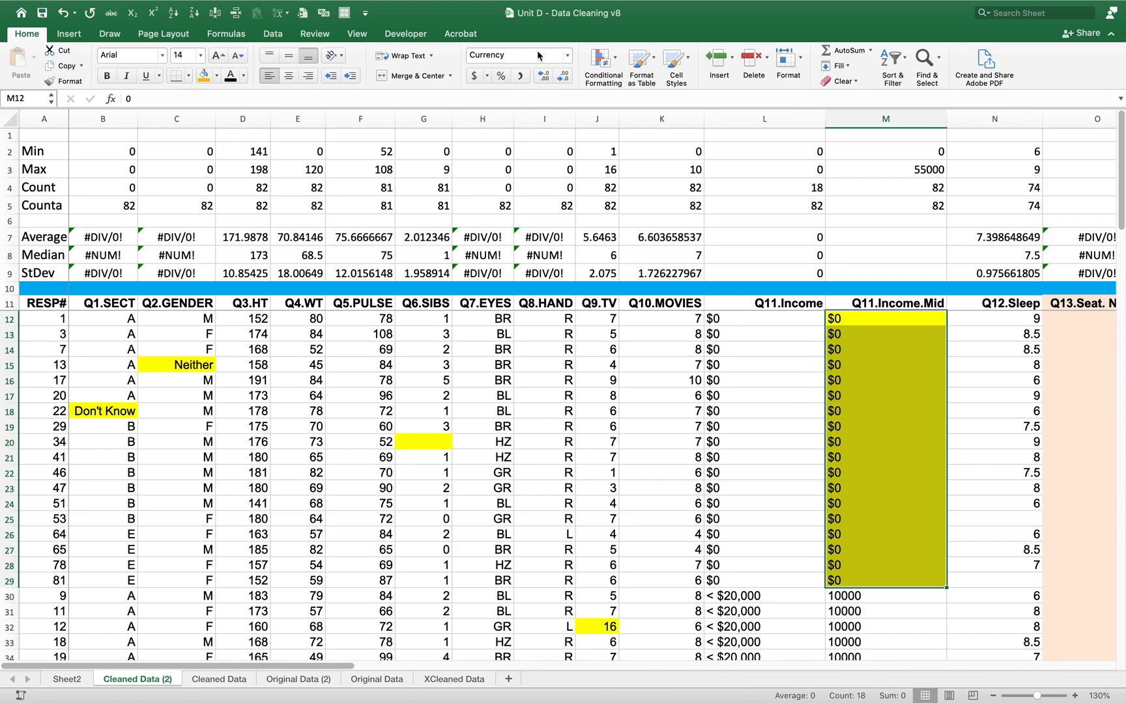
pyautogui.click(568, 57)
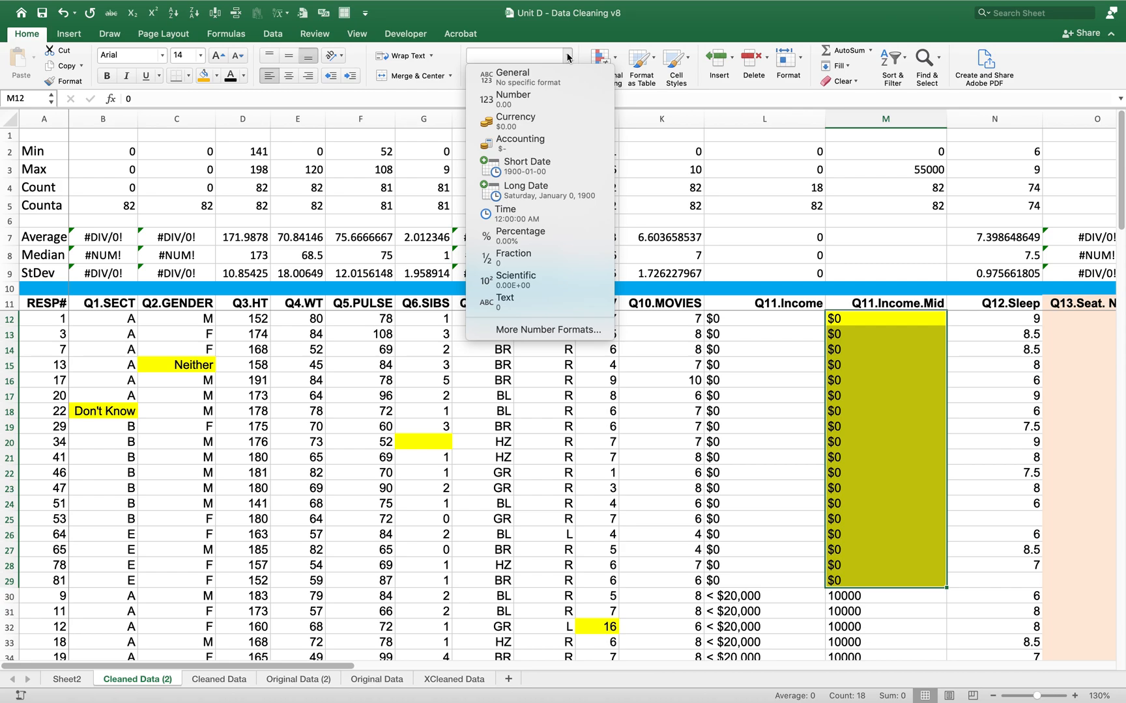
pyautogui.click(514, 85)
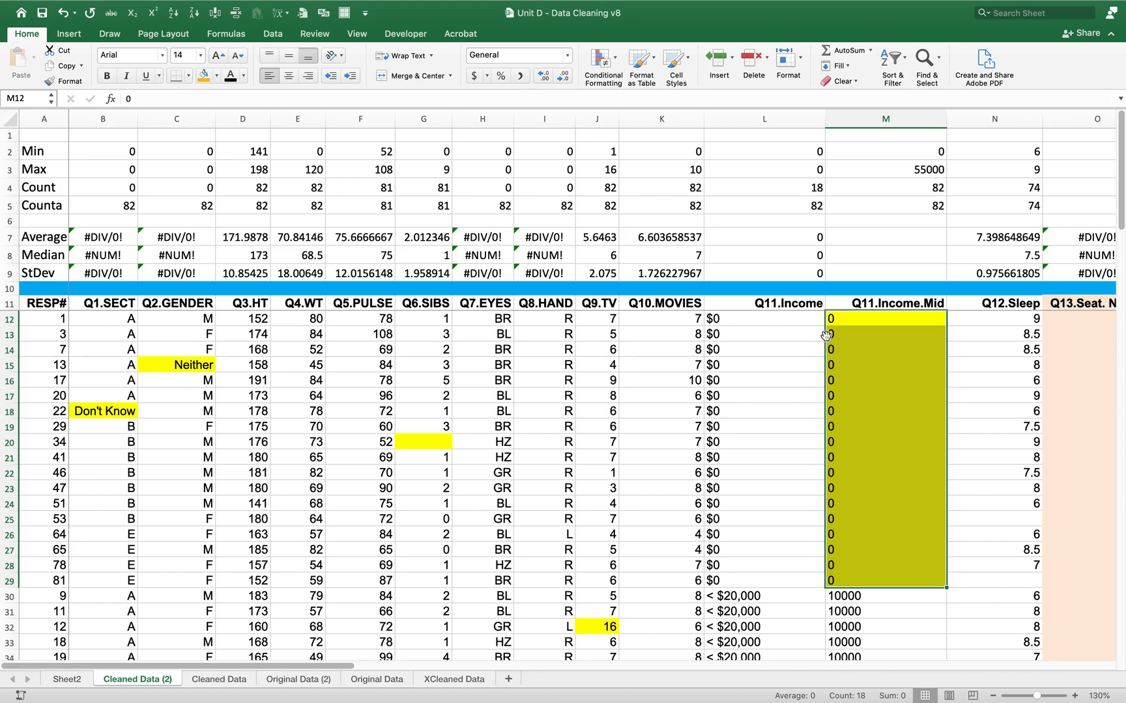
# Step: Remove the yellow fill from the zero-income midpoint cells M12:M29
pyautogui.click(857, 338)
pyautogui.moveTo(860, 318); pyautogui.dragTo(874, 580)
pyautogui.click(216, 77)
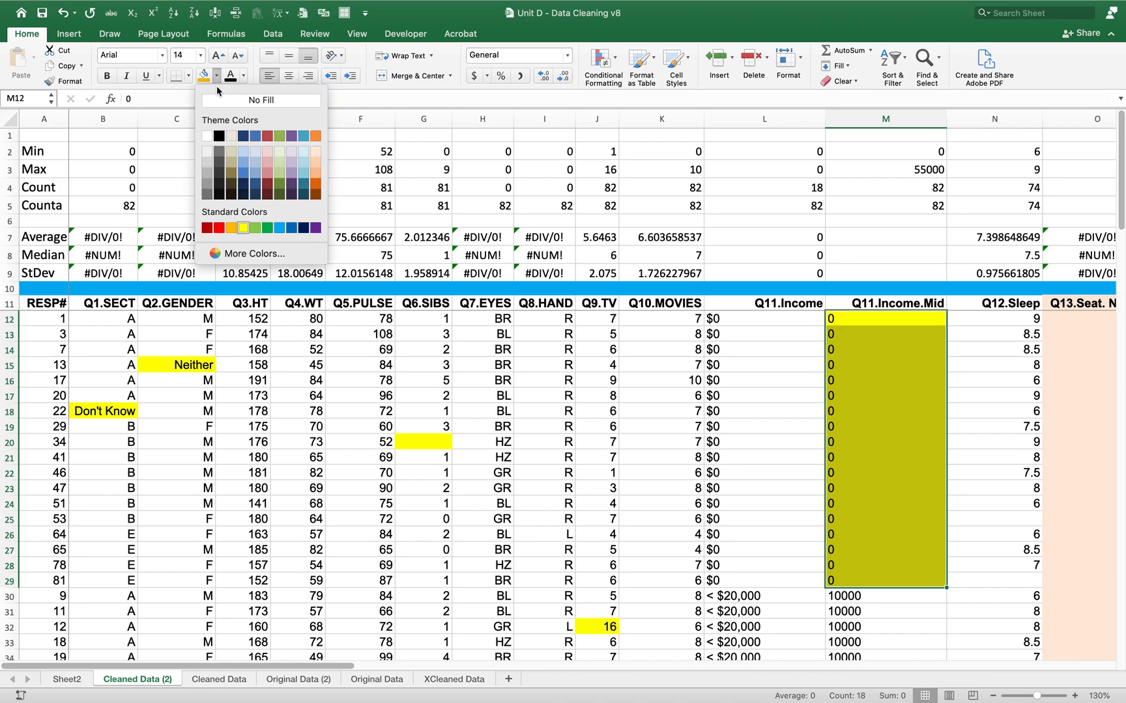
pyautogui.click(222, 99)
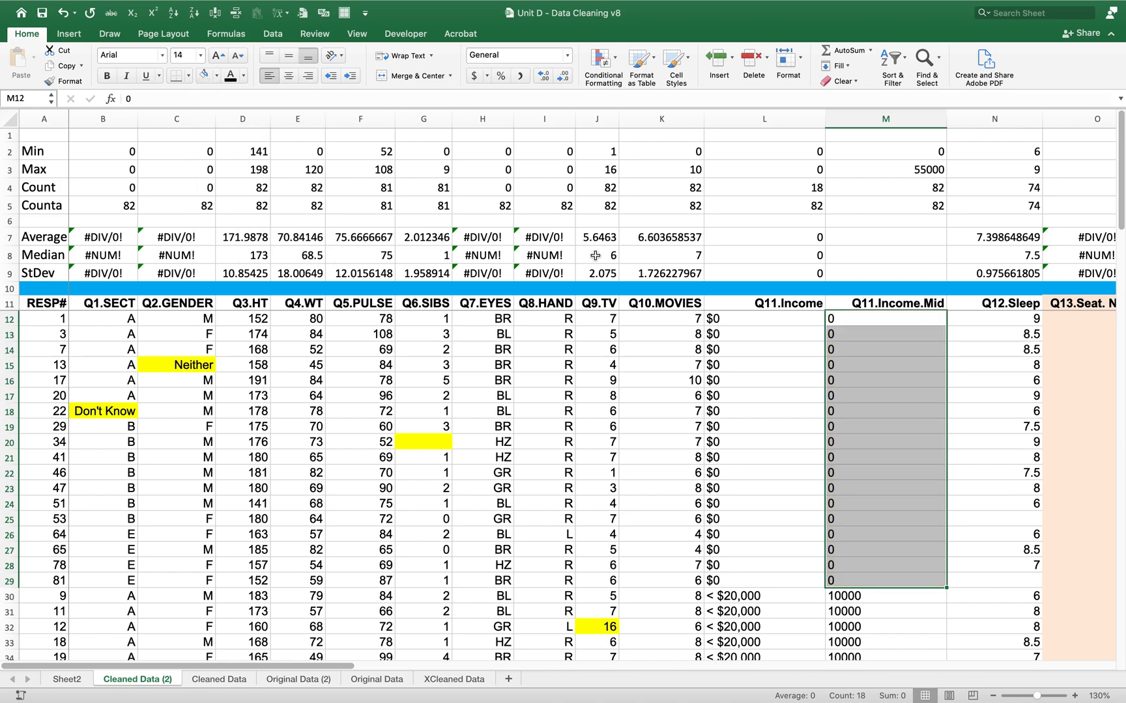
# Step: Review the sorted Q11.Income.Mid values from row 18 down to the end of the data
pyautogui.click(855, 400)
pyautogui.press('Down')
pyautogui.press('Down')
pyautogui.press('Down')
pyautogui.press('Down')
pyautogui.press('Down')
pyautogui.press('Down')
pyautogui.press('Down')
pyautogui.press('Down')
pyautogui.press('Down')
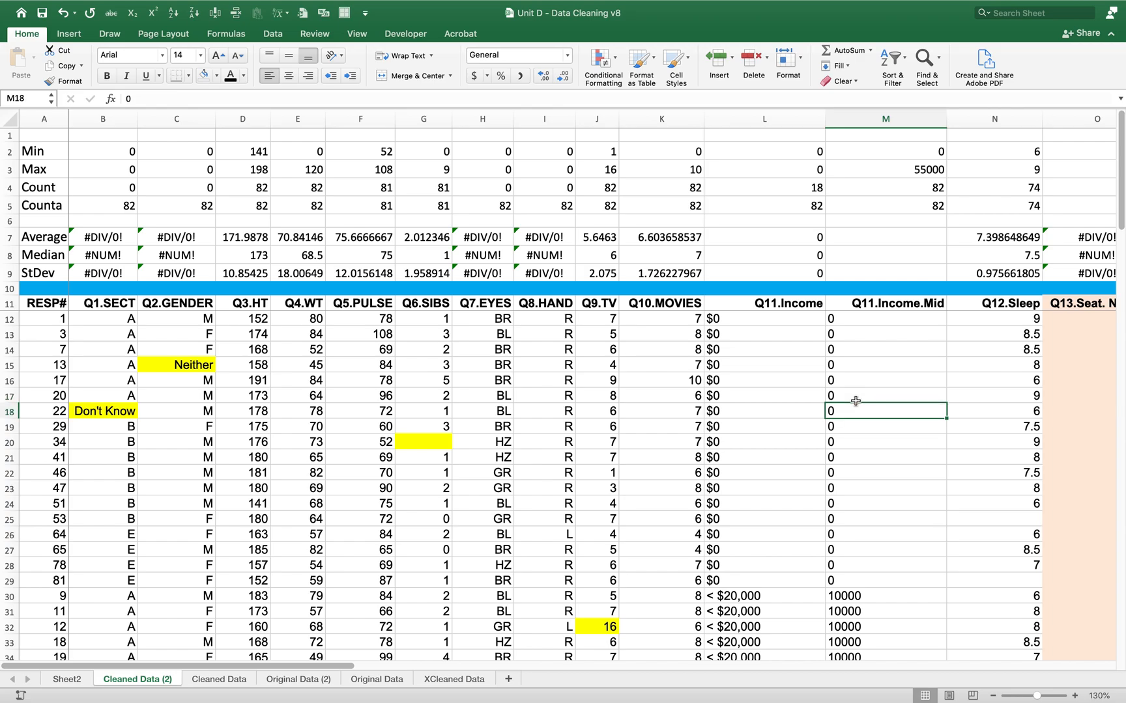
pyautogui.press('Down')
pyautogui.press('Down')
pyautogui.press('Down')
pyautogui.press('Down')
pyautogui.press('Down')
pyautogui.press('Down')
pyautogui.press('Down')
pyautogui.press('Down')
pyautogui.press('Down')
pyautogui.press('Down')
pyautogui.press('Down')
pyautogui.press('Down')
pyautogui.press('Down')
pyautogui.press('Down')
pyautogui.press('Down')
pyautogui.press('Down')
pyautogui.press('Down')
pyautogui.press('Down')
pyautogui.press('Down')
pyautogui.press('Down')
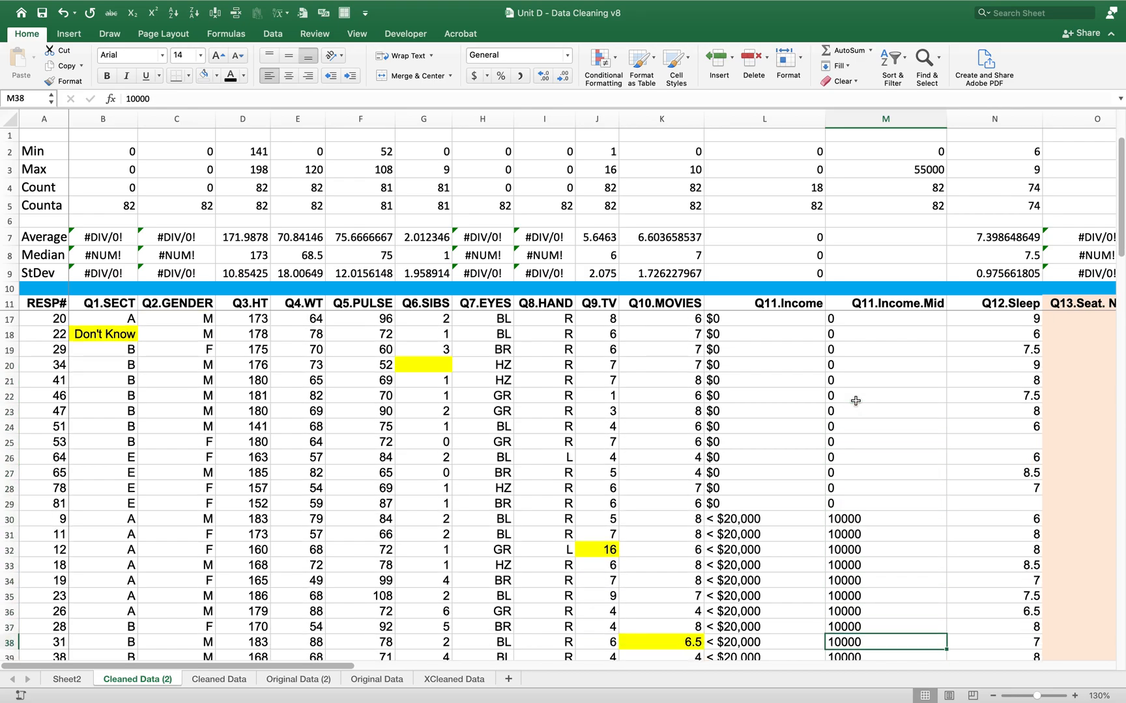
pyautogui.press('Down')
pyautogui.press('Down')
pyautogui.press('Down')
pyautogui.press('Down')
pyautogui.press('Down')
pyautogui.press('Down')
pyautogui.press('Down')
pyautogui.press('Down')
pyautogui.press('Down')
pyautogui.press('Down')
pyautogui.press('Down')
pyautogui.press('Down')
pyautogui.press('Down')
pyautogui.press('Down')
pyautogui.press('Down')
pyautogui.press('Down')
pyautogui.press('Down')
pyautogui.press('Down')
pyautogui.press('Down')
pyautogui.press('Down')
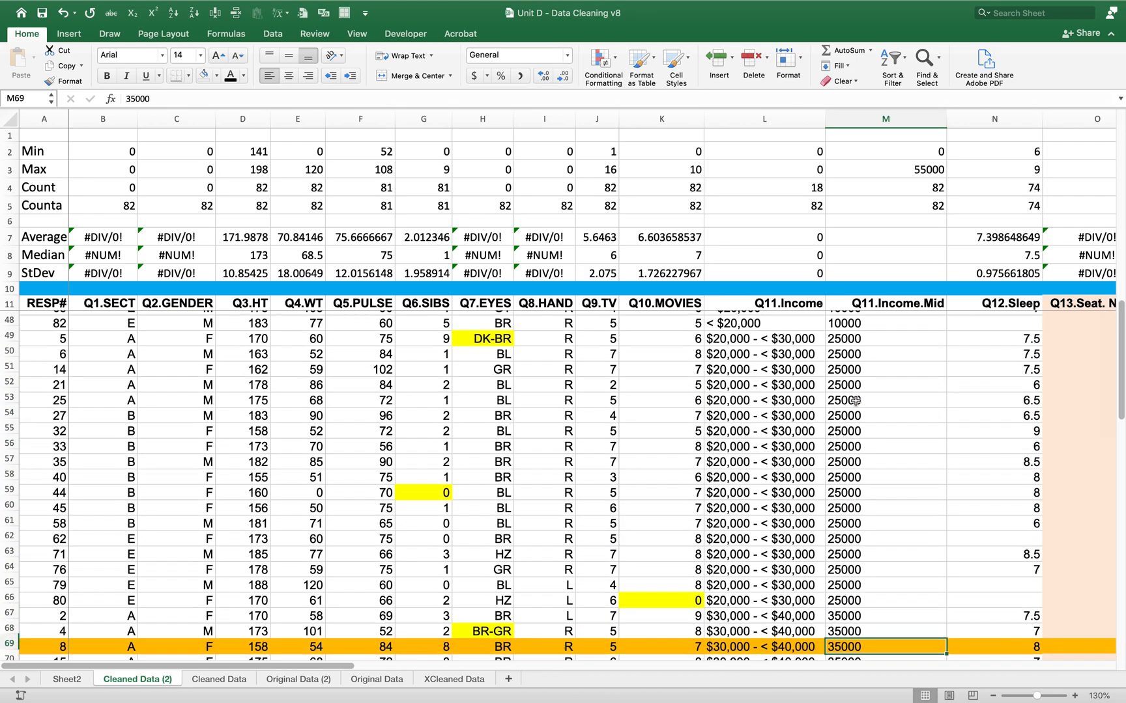
pyautogui.press('Down')
pyautogui.press('Down')
pyautogui.press('Down')
pyautogui.press('Down')
pyautogui.press('Down')
pyautogui.press('Down')
pyautogui.press('Down')
pyautogui.press('Down')
pyautogui.press('Down')
pyautogui.press('Down')
pyautogui.press('Down')
pyautogui.press('Down')
pyautogui.press('Down')
pyautogui.press('Down')
pyautogui.press('Down')
pyautogui.press('Down')
pyautogui.press('Down')
pyautogui.press('Down')
pyautogui.press('Down')
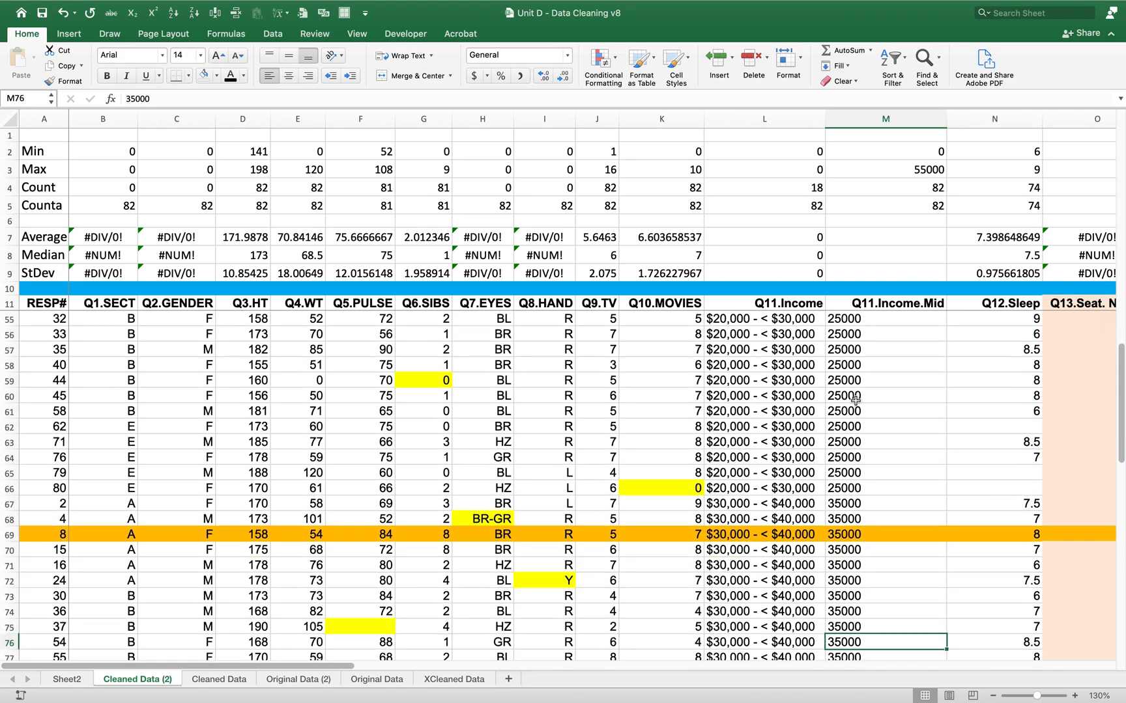
pyautogui.press('Down')
pyautogui.press('Down')
pyautogui.press('Down')
pyautogui.press('Down')
pyautogui.press('Down')
pyautogui.press('Down')
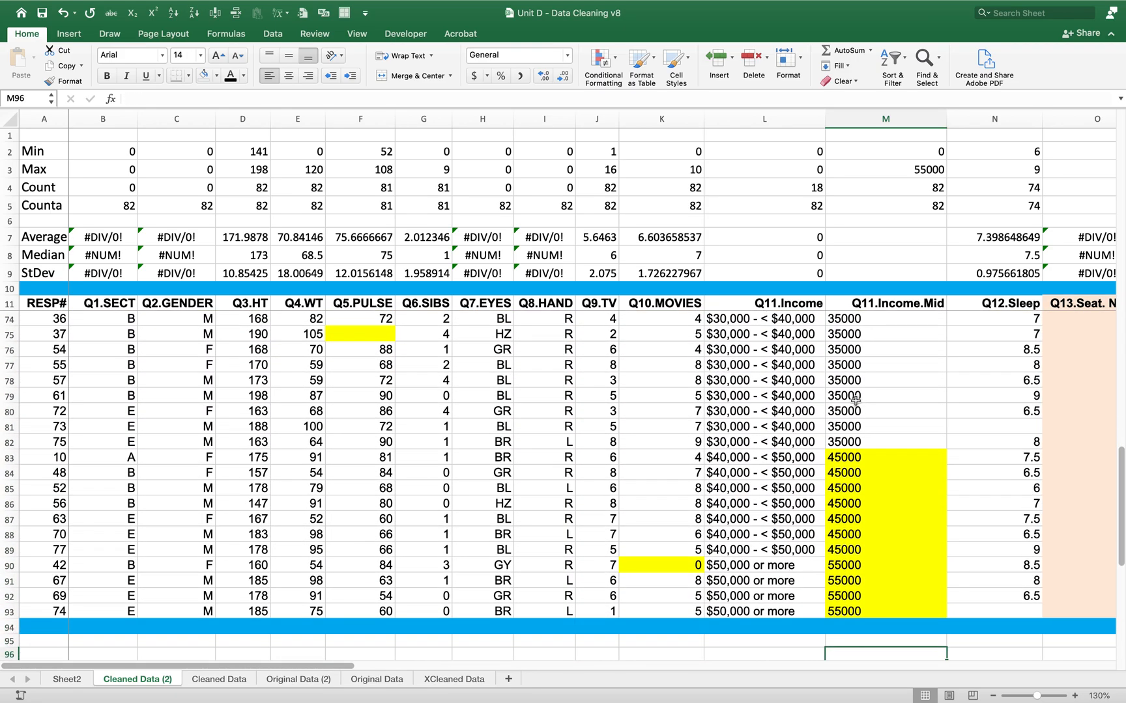
# Step: Compare the highlighted Q11.Income.Mid values around row 83 with their Q11.Income ranges
pyautogui.press('Up')
pyautogui.press('Up')
pyautogui.press('Up')
pyautogui.press('Up')
pyautogui.press('Up')
pyautogui.press('Up')
pyautogui.press('Up')
pyautogui.press('Up')
pyautogui.press('Up')
pyautogui.press('Up')
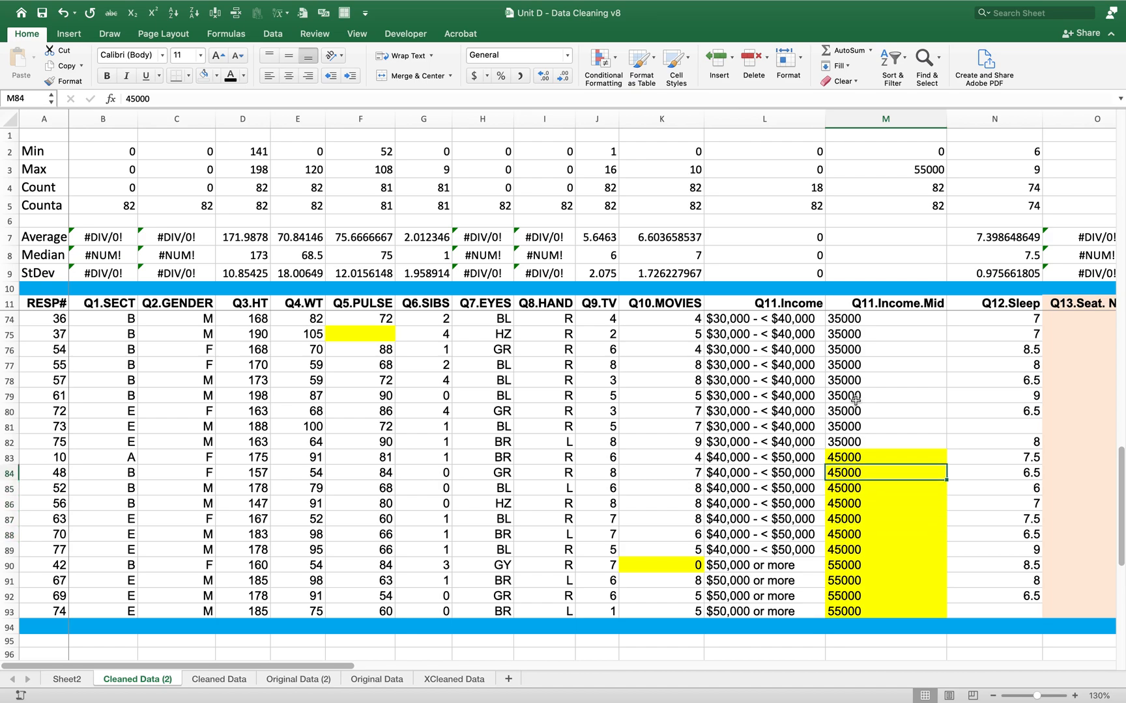
pyautogui.press('Left')
pyautogui.press('Left')
pyautogui.press('Right')
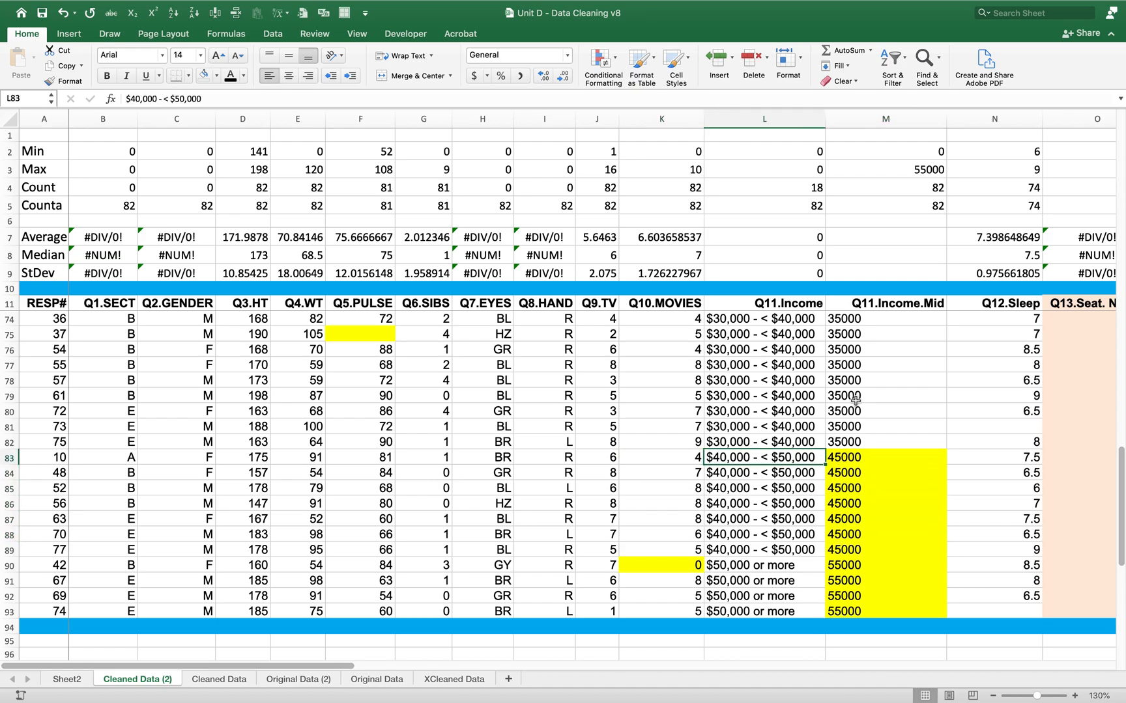
# Step: Check the Q11.Income ranges beside the highlighted midpoints, from row 83 through the $50,000 or more entries in L90:L93
pyautogui.press('Down')
pyautogui.press('Down')
pyautogui.press('Down')
pyautogui.press('Down')
pyautogui.press('Down')
pyautogui.press('Down')
pyautogui.press('Down')
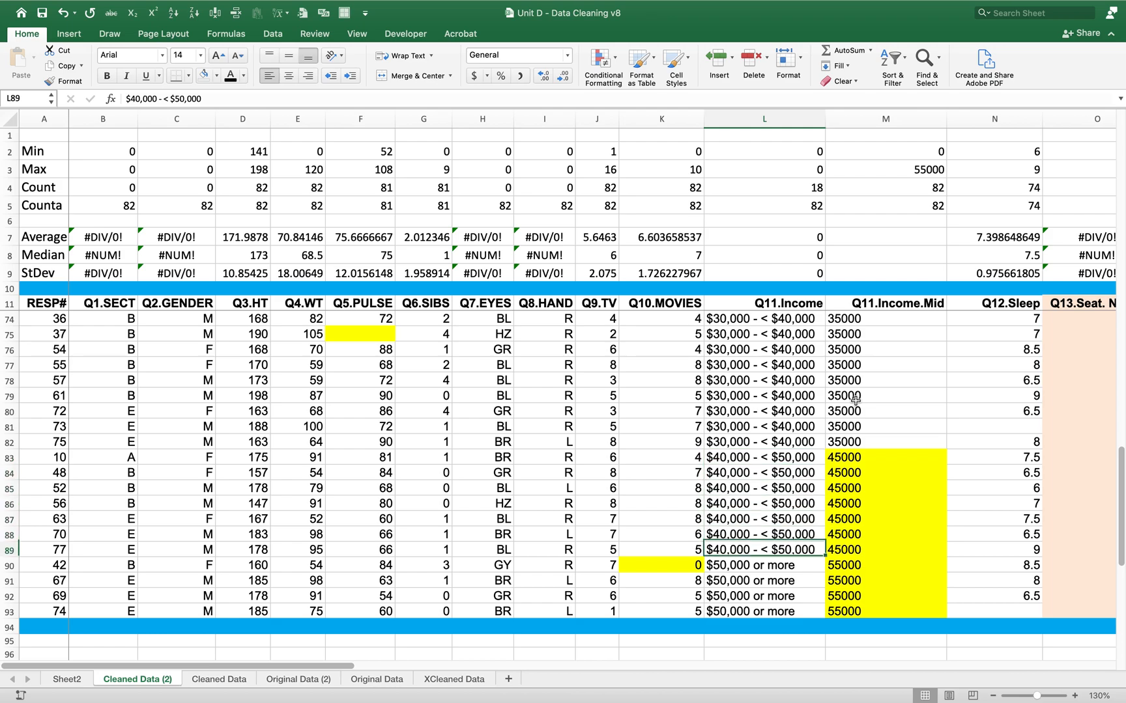
pyautogui.hotkey('shift', 'Down')
pyautogui.hotkey('shift', 'Down')
pyautogui.hotkey('shift', 'Down')
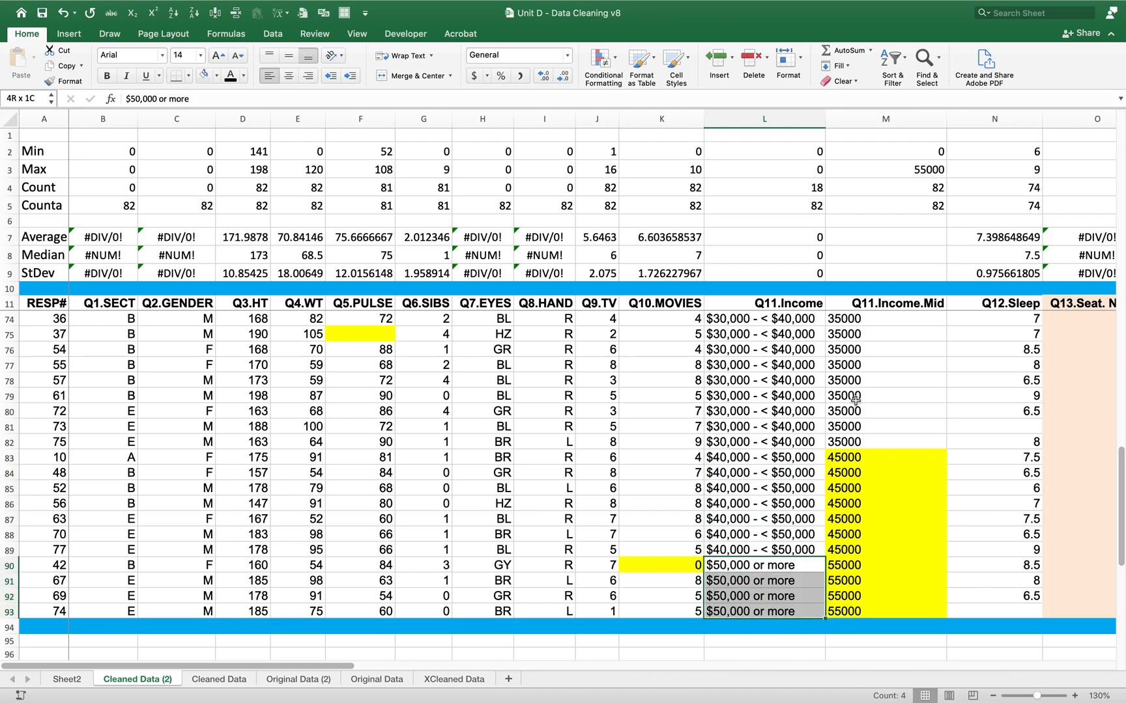
# Step: Review the Q11.Income.Mid values upward from the $30,000 - < $40,000 group to the $0 entries at the start of the data
pyautogui.press('Up')
pyautogui.press('Up')
pyautogui.press('Up')
pyautogui.press('Up')
pyautogui.press('Up')
pyautogui.press('Up')
pyautogui.press('Up')
pyautogui.press('Up')
pyautogui.press('Up')
pyautogui.press('Up')
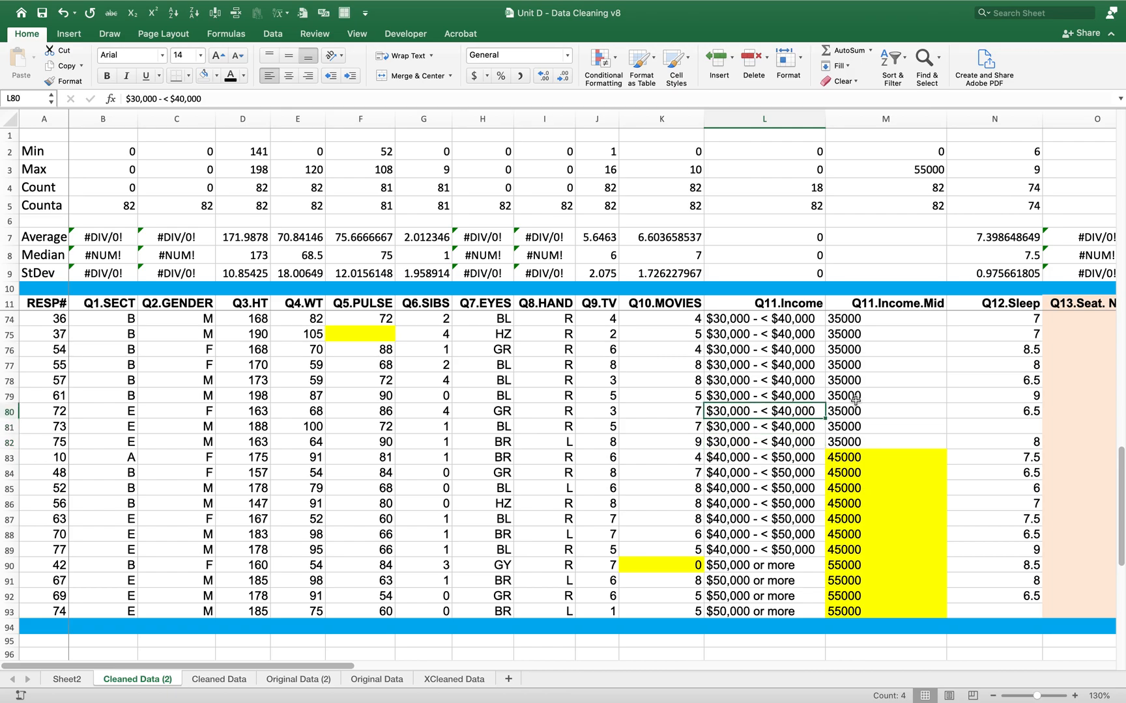
pyautogui.press('Right')
pyautogui.press('Up')
pyautogui.press('Up')
pyautogui.press('Up')
pyautogui.press('Up')
pyautogui.press('Up')
pyautogui.press('Up')
pyautogui.press('Up')
pyautogui.press('Up')
pyautogui.press('Up')
pyautogui.press('Up')
pyautogui.press('Up')
pyautogui.press('Up')
pyautogui.press('Up')
pyautogui.press('Up')
pyautogui.press('Up')
pyautogui.press('Up')
pyautogui.press('Up')
pyautogui.press('Up')
pyautogui.press('Up')
pyautogui.press('Up')
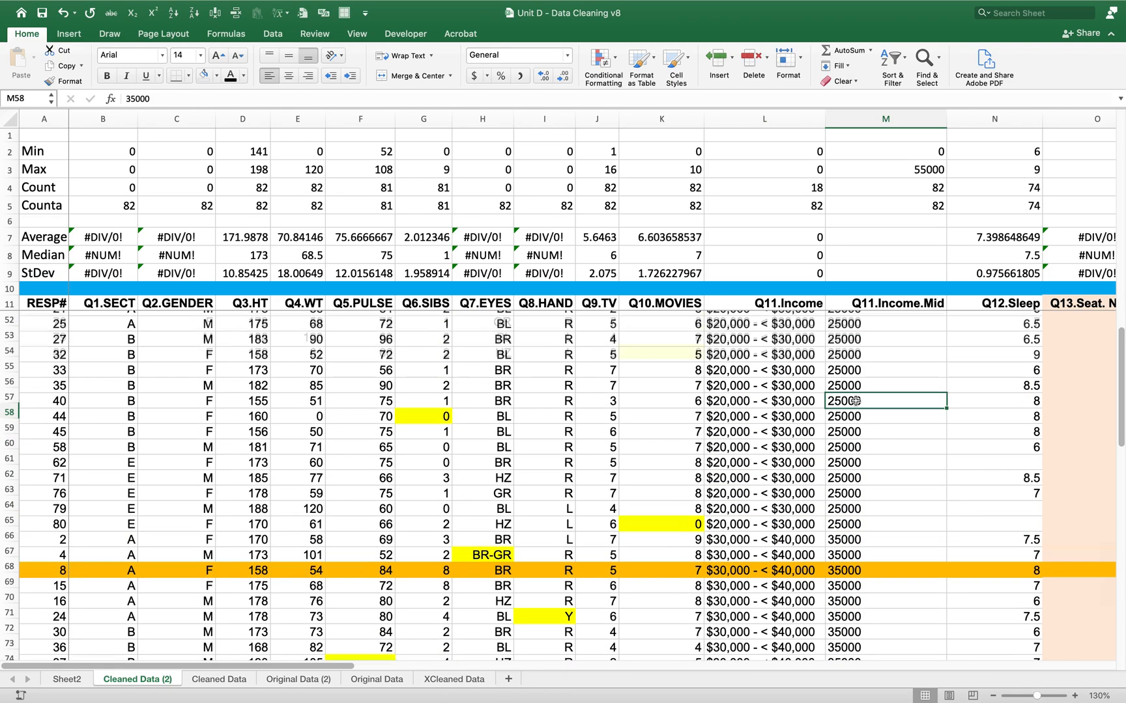
pyautogui.press('Up')
pyautogui.press('Up')
pyautogui.press('Up')
pyautogui.press('Up')
pyautogui.press('Up')
pyautogui.press('Up')
pyautogui.press('Up')
pyautogui.press('Up')
pyautogui.press('Up')
pyautogui.press('Up')
pyautogui.press('Up')
pyautogui.press('Up')
pyautogui.press('Up')
pyautogui.press('Up')
pyautogui.press('Up')
pyautogui.press('Up')
pyautogui.press('Up')
pyautogui.press('Up')
pyautogui.press('Up')
pyautogui.press('Up')
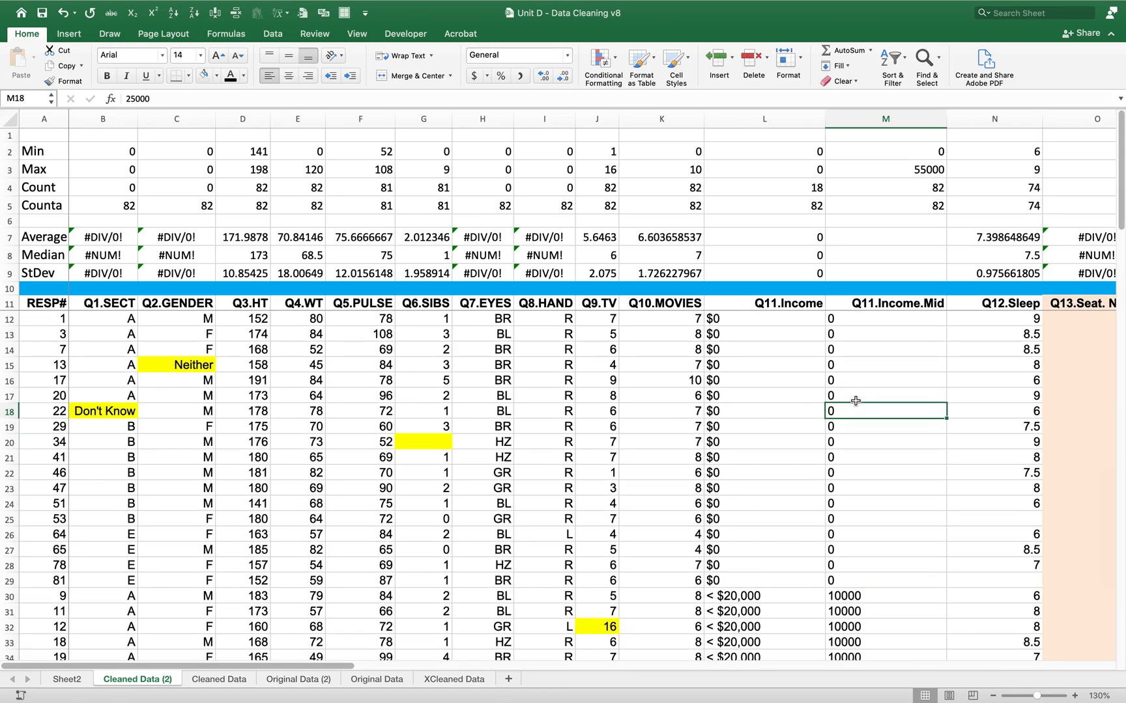
# Step: Check the Q11.Income.Mid values against each income group from the $0 entries down to the last record in row 93
pyautogui.press('Down')
pyautogui.press('Down')
pyautogui.press('Down')
pyautogui.press('Down')
pyautogui.press('Down')
pyautogui.press('Down')
pyautogui.press('Down')
pyautogui.press('Down')
pyautogui.press('Down')
pyautogui.press('Down')
pyautogui.press('Down')
pyautogui.press('Down')
pyautogui.press('Down')
pyautogui.press('Down')
pyautogui.press('Down')
pyautogui.press('Down')
pyautogui.press('Down')
pyautogui.press('Down')
pyautogui.press('Down')
pyautogui.press('Down')
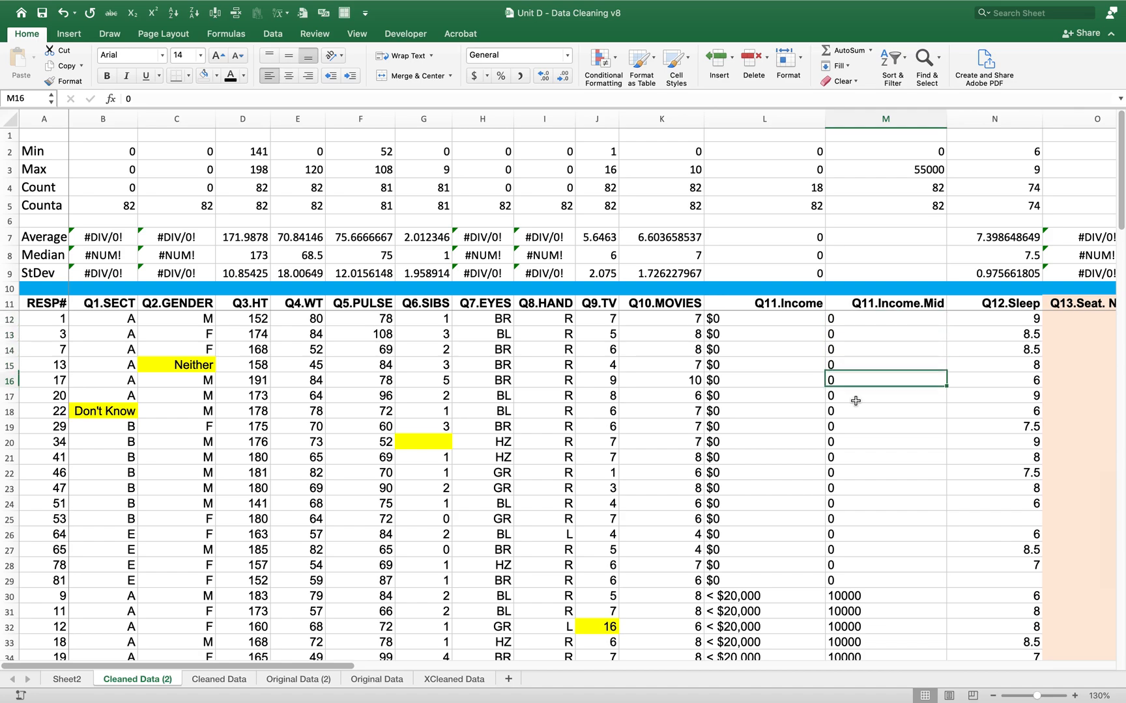
pyautogui.press('Down')
pyautogui.press('Down')
pyautogui.press('Down')
pyautogui.press('Down')
pyautogui.press('Down')
pyautogui.press('Down')
pyautogui.press('Down')
pyautogui.press('Down')
pyautogui.press('Down')
pyautogui.press('Down')
pyautogui.press('Down')
pyautogui.press('Down')
pyautogui.press('Down')
pyautogui.press('Down')
pyautogui.press('Down')
pyautogui.press('Down')
pyautogui.press('Down')
pyautogui.press('Down')
pyautogui.press('Down')
pyautogui.press('Down')
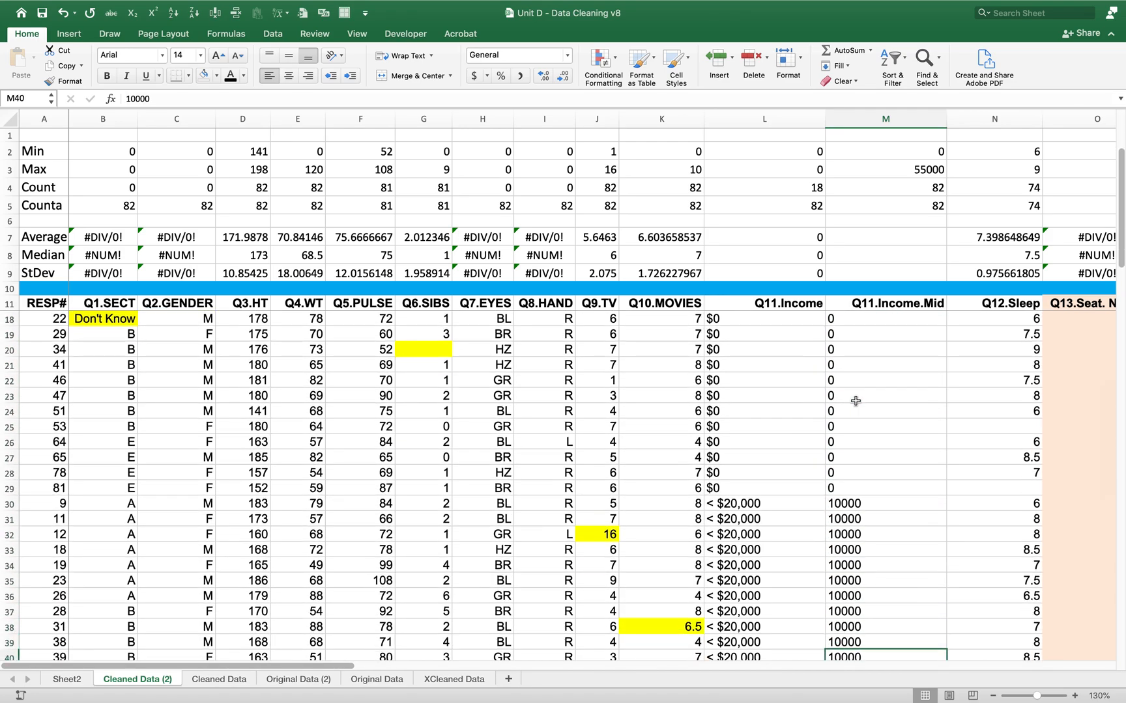
pyautogui.press('Down')
pyautogui.press('Down')
pyautogui.press('Down')
pyautogui.press('Down')
pyautogui.press('Down')
pyautogui.press('Down')
pyautogui.press('Down')
pyautogui.press('Down')
pyautogui.press('Down')
pyautogui.press('Down')
pyautogui.press('Down')
pyautogui.press('Down')
pyautogui.press('Down')
pyautogui.press('Down')
pyautogui.press('Down')
pyautogui.press('Down')
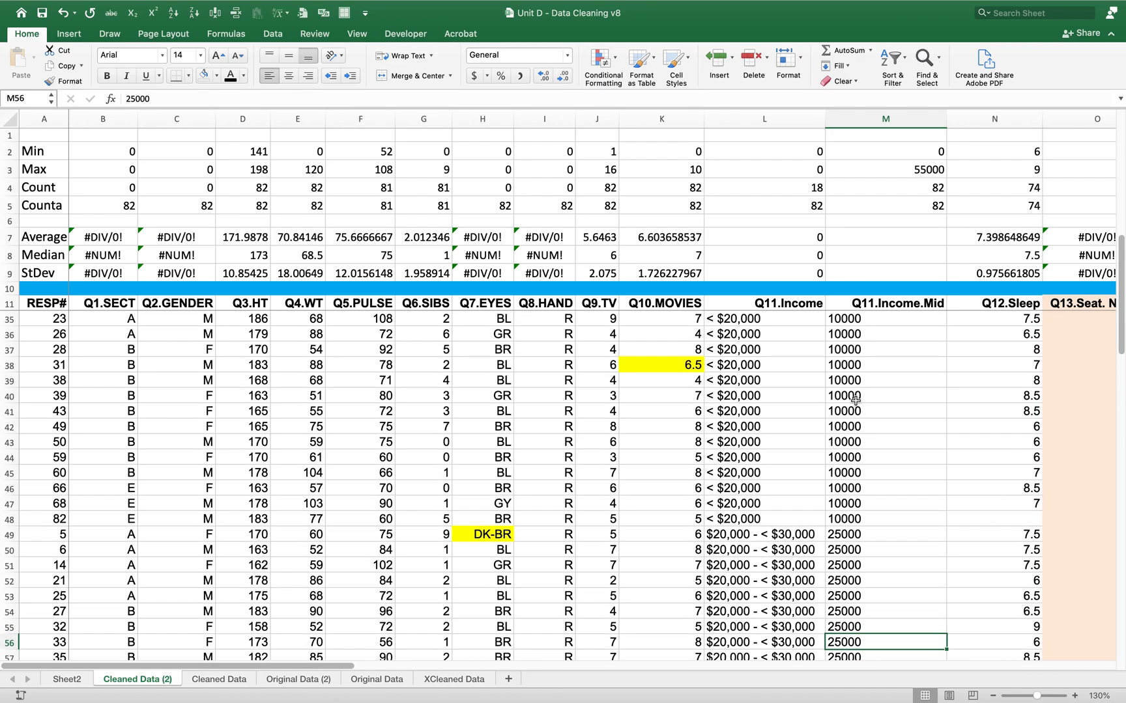
pyautogui.press('Down')
pyautogui.press('Down')
pyautogui.press('Down')
pyautogui.press('Down')
pyautogui.press('Down')
pyautogui.press('Down')
pyautogui.press('Down')
pyautogui.press('Down')
pyautogui.press('Down')
pyautogui.press('Down')
pyautogui.press('Down')
pyautogui.press('Down')
pyautogui.press('Down')
pyautogui.press('Down')
pyautogui.press('Down')
pyautogui.press('Down')
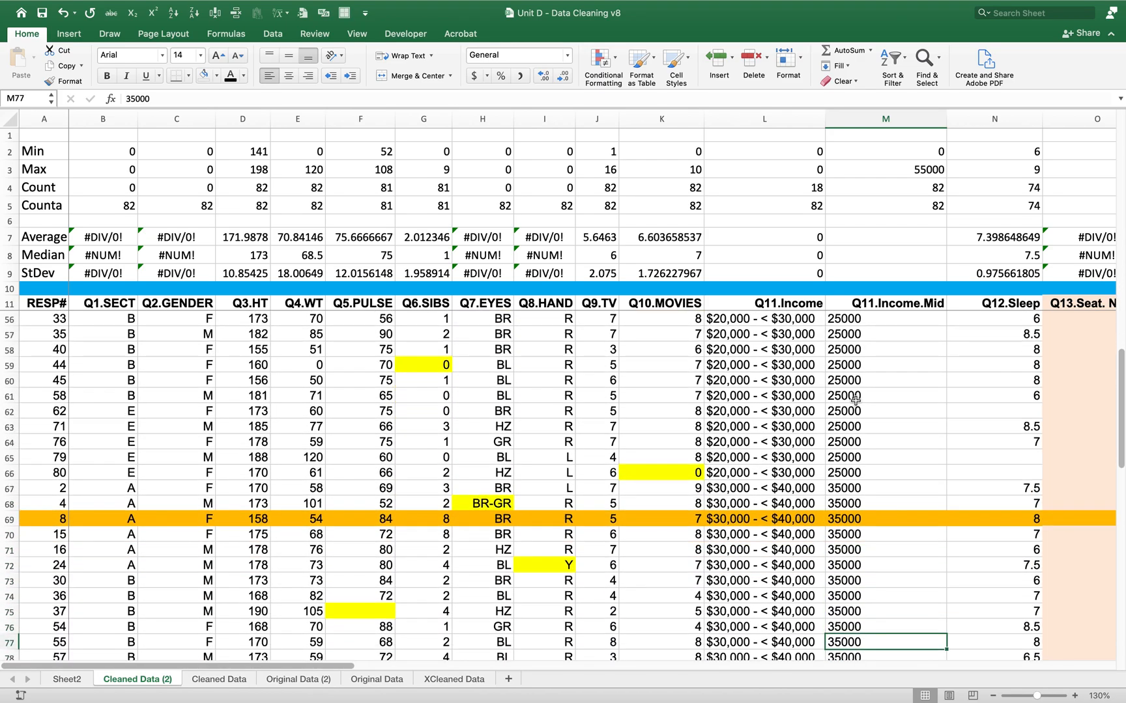
pyautogui.press('Down')
pyautogui.press('Down')
pyautogui.press('Down')
pyautogui.press('Down')
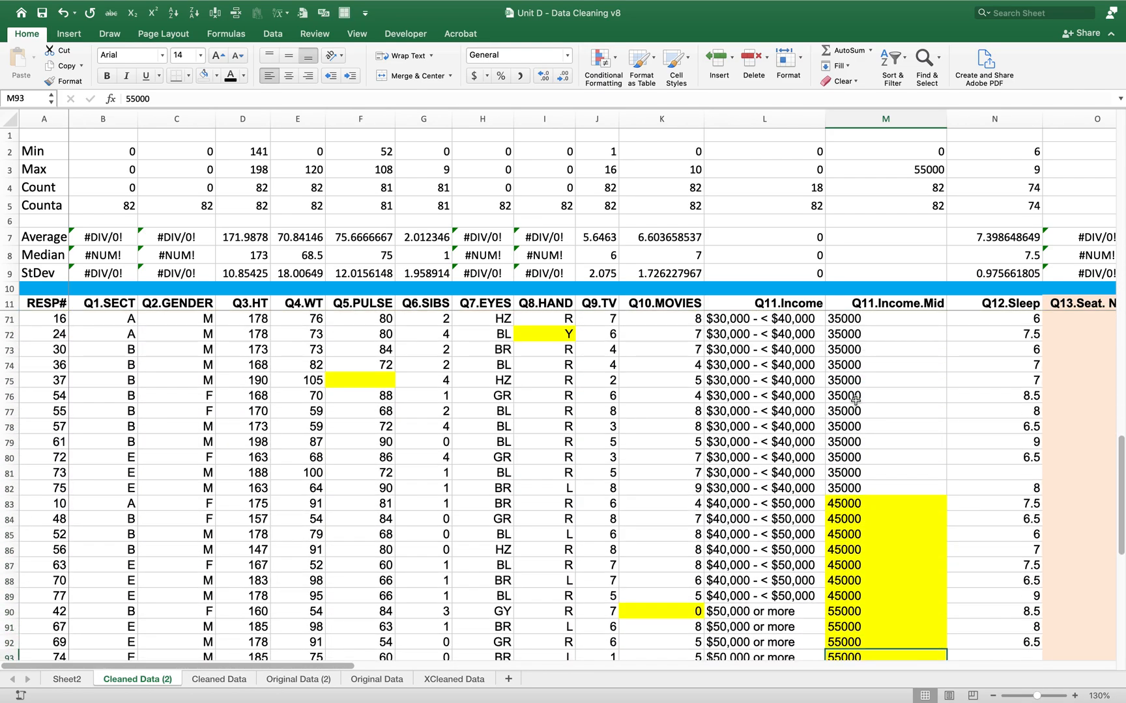
# Step: Remove the yellow fill from the 45000 and 55000 midpoint cells M83:M93 and return to the start of the data
pyautogui.press('Up')
pyautogui.press('Up')
pyautogui.press('Up')
pyautogui.press('Up')
pyautogui.press('Up')
pyautogui.press('Up')
pyautogui.press('Up')
pyautogui.press('Up')
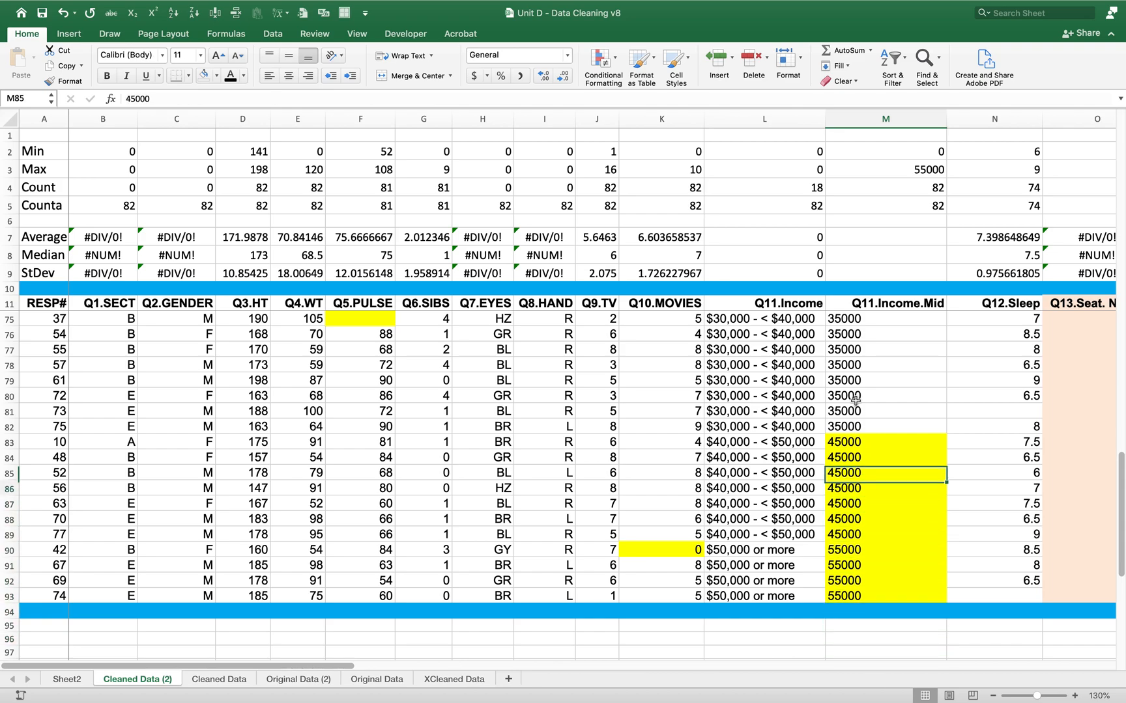
pyautogui.hotkey('shift', 'Down')
pyautogui.hotkey('shift', 'Down')
pyautogui.hotkey('shift', 'Down')
pyautogui.hotkey('shift', 'Down')
pyautogui.hotkey('shift', 'Down')
pyautogui.hotkey('shift', 'Down')
pyautogui.hotkey('shift', 'Down')
pyautogui.hotkey('shift', 'Down')
pyautogui.hotkey('shift', 'Down')
pyautogui.hotkey('shift', 'Down')
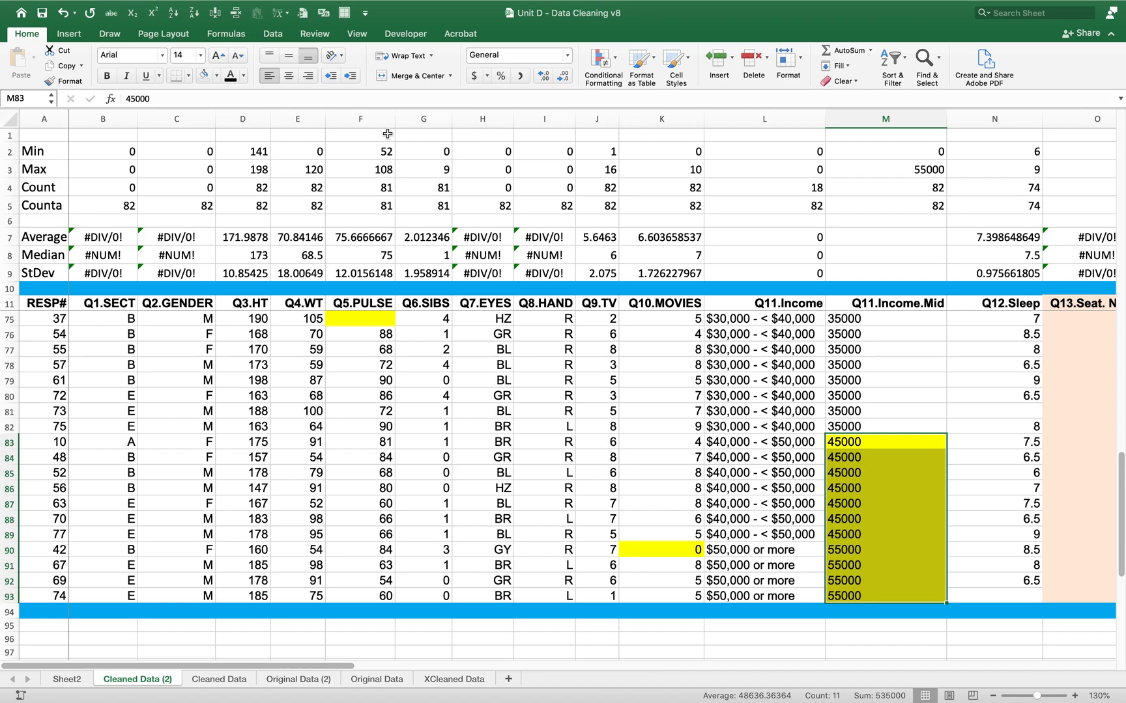
pyautogui.click(204, 78)
pyautogui.click(264, 352)
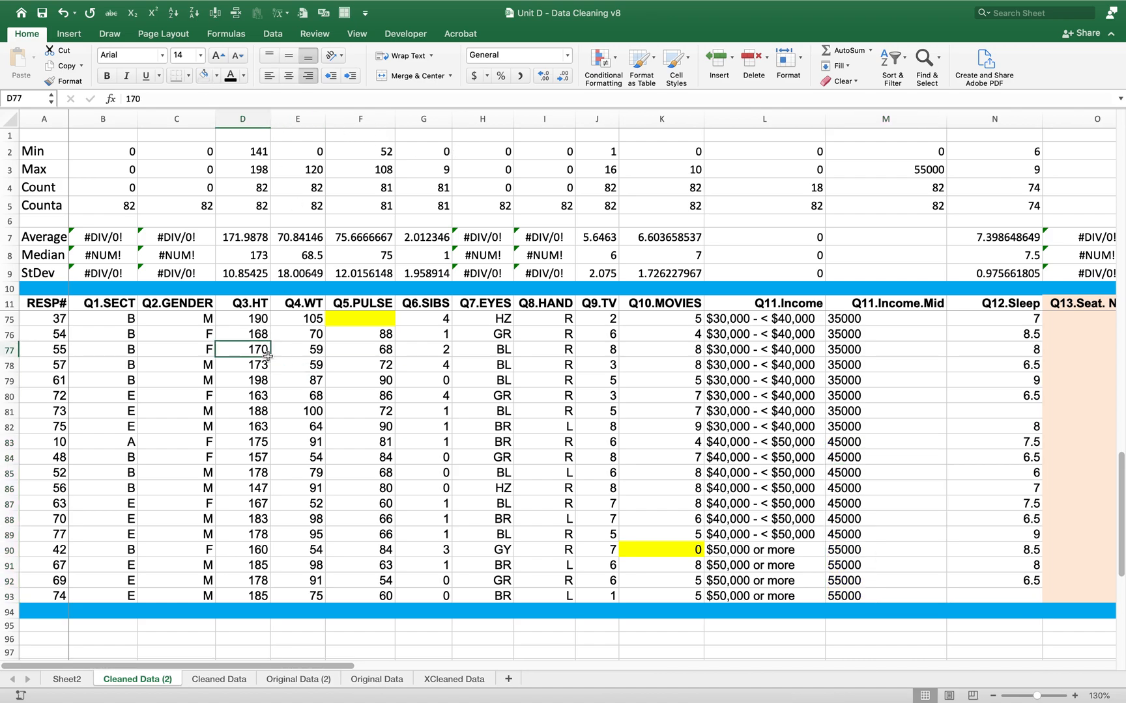
pyautogui.hotkey('ctrl', 'Home')
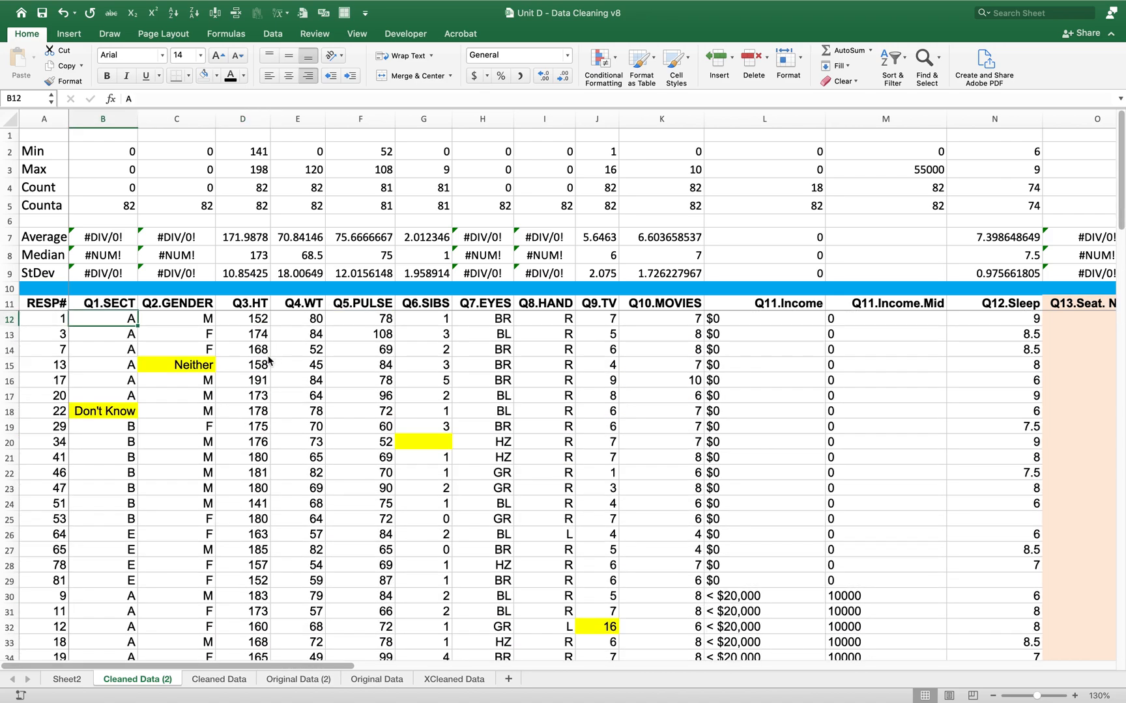
# Step: Select the Q4.WT minimum in E2 and sort the summary rows in ascending order by that column
pyautogui.press('Right')
pyautogui.press('Right')
pyautogui.press('Right')
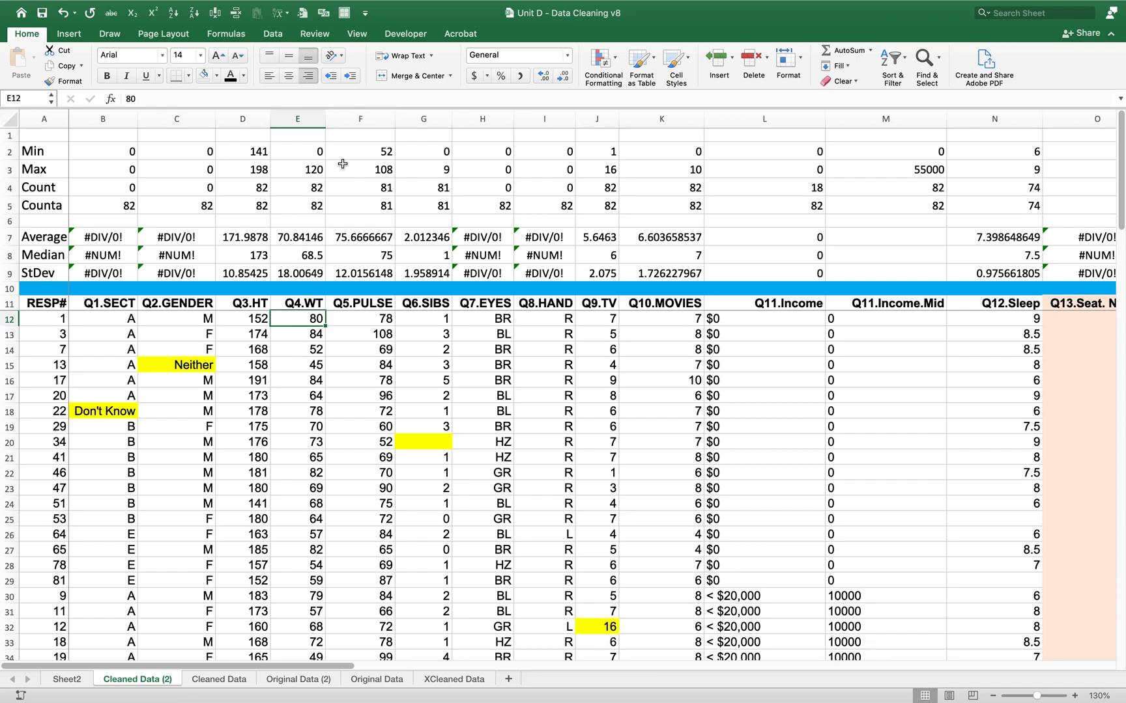
pyautogui.click(316, 155)
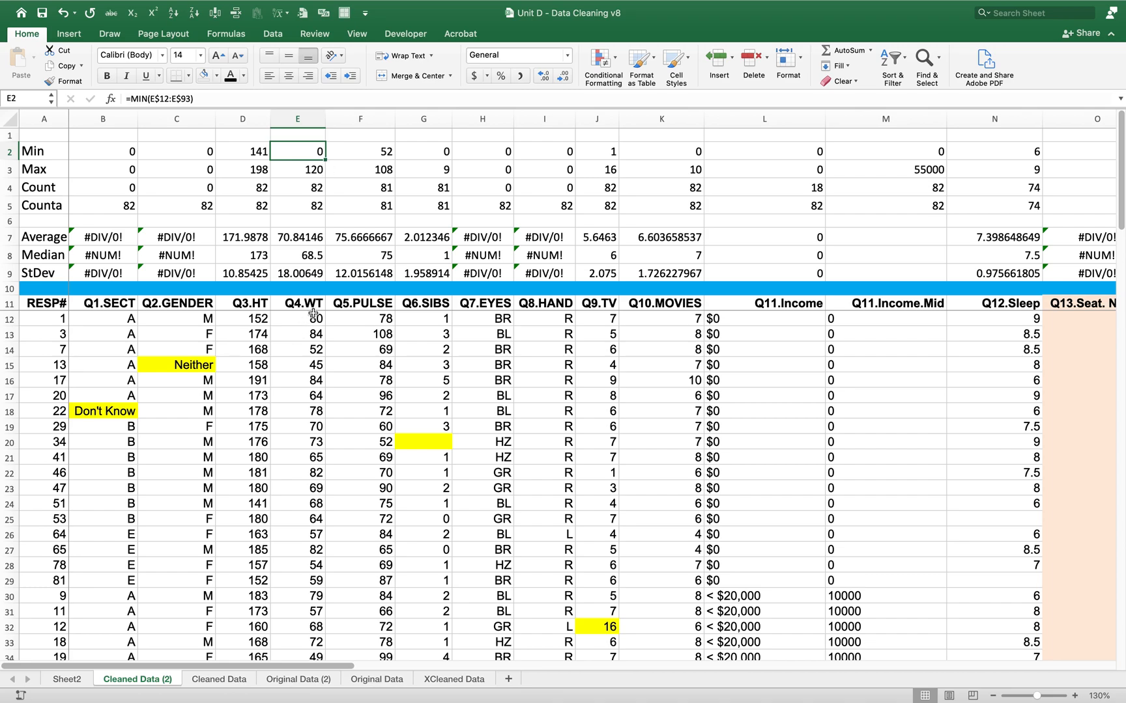
pyautogui.click(175, 20)
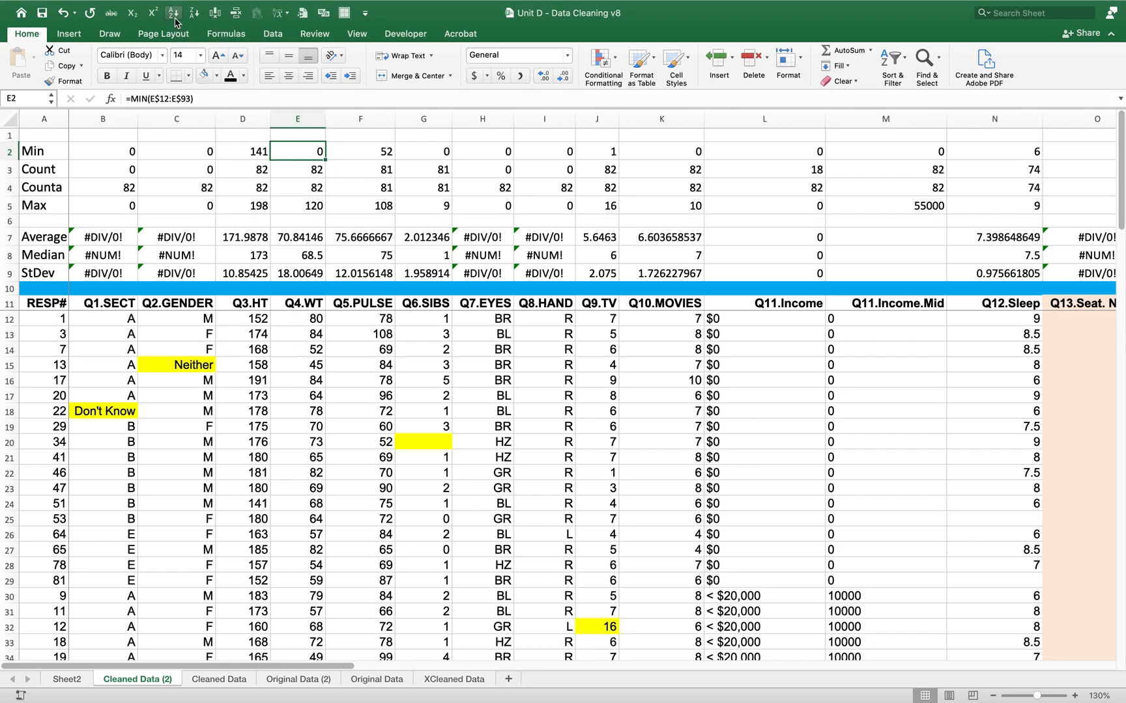
# Step: Sort the survey records by Q4.WT in ascending order and clear the 0 weight in E12
pyautogui.click(303, 335)
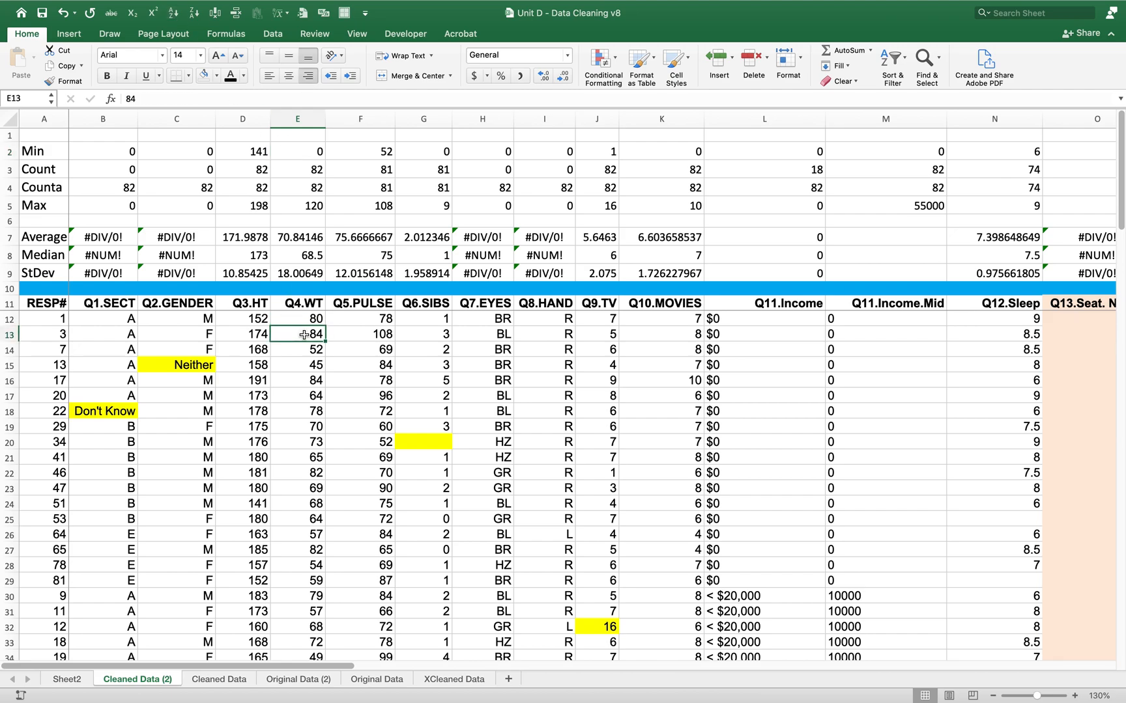
pyautogui.click(174, 13)
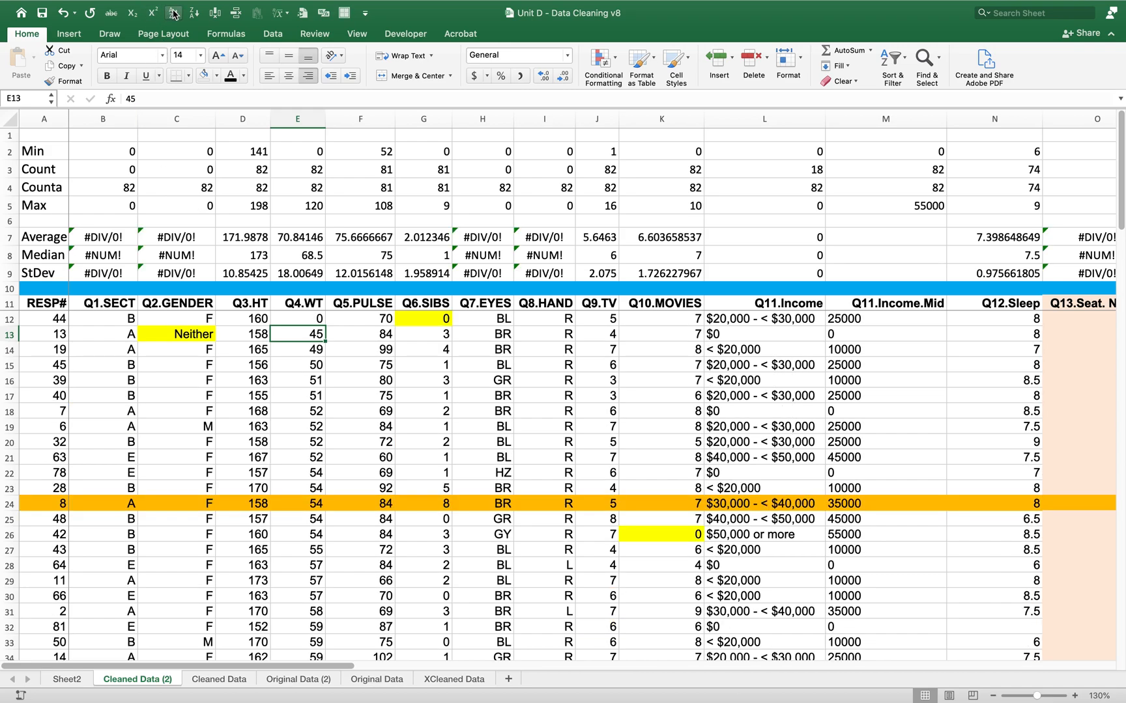
pyautogui.press('Up')
pyautogui.press('Up')
pyautogui.press('Up')
pyautogui.press('Up')
pyautogui.press('Down')
pyautogui.press('Down')
pyautogui.press('Down')
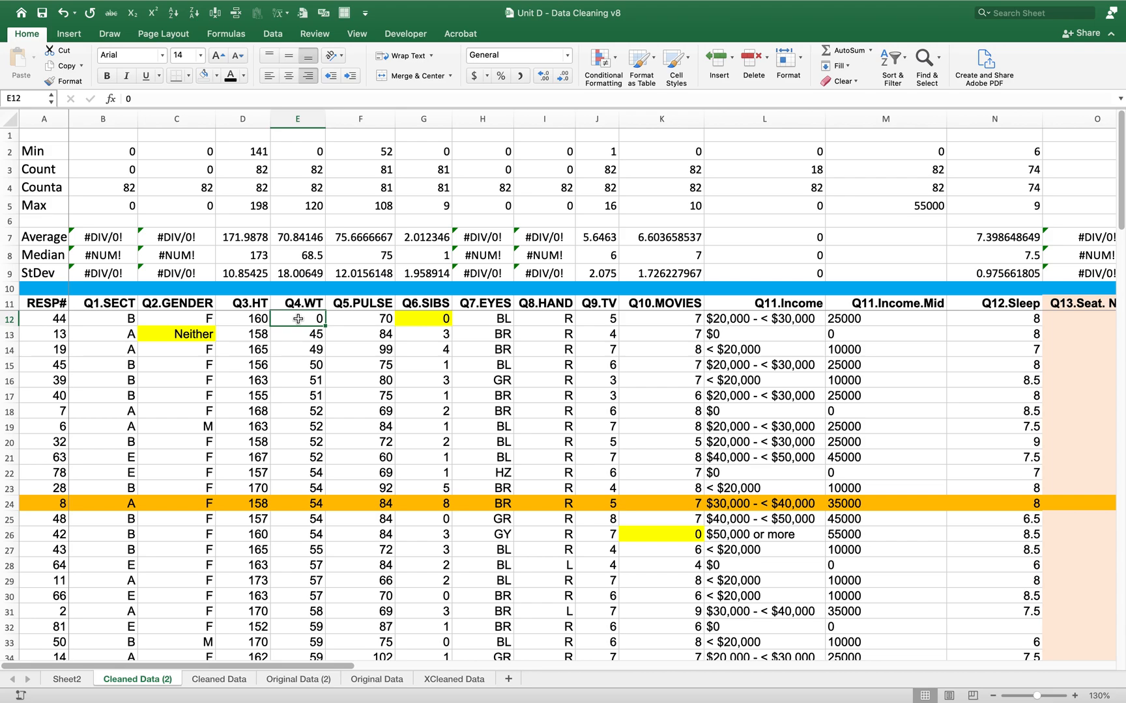
pyautogui.press('Delete')
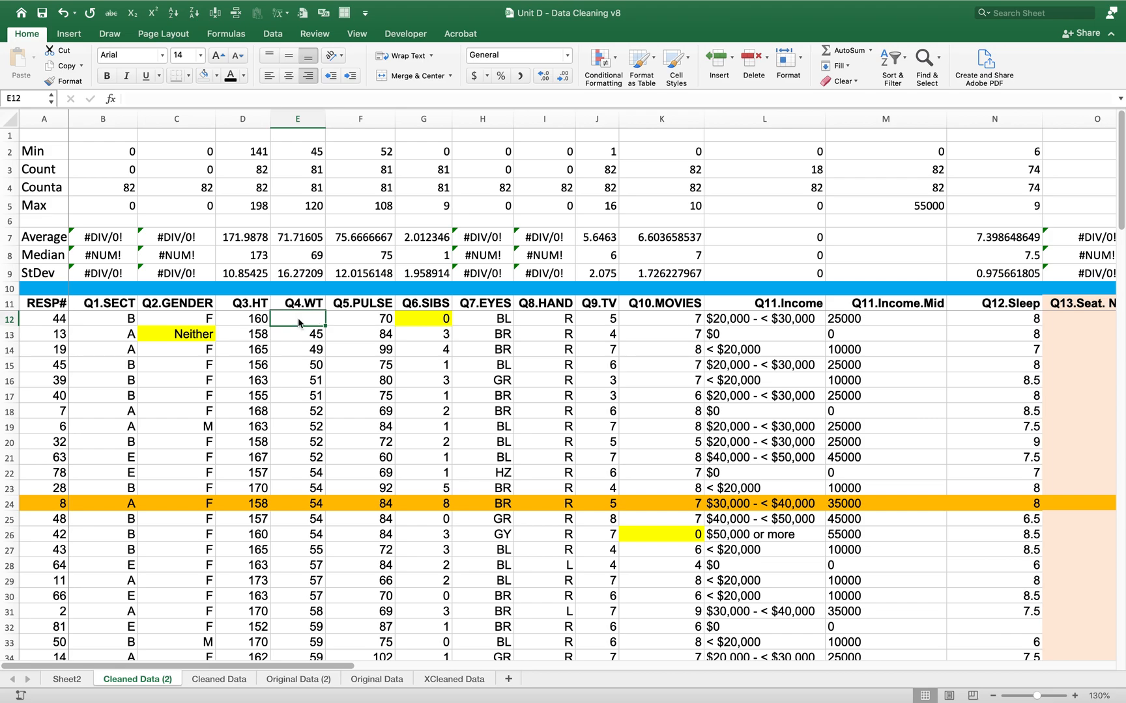
# Step: Check the Min and Count formulas for Q4.WT in E2 and E3 against the cleared weight cell
pyautogui.press('Down')
pyautogui.click(299, 320)
pyautogui.click(317, 151)
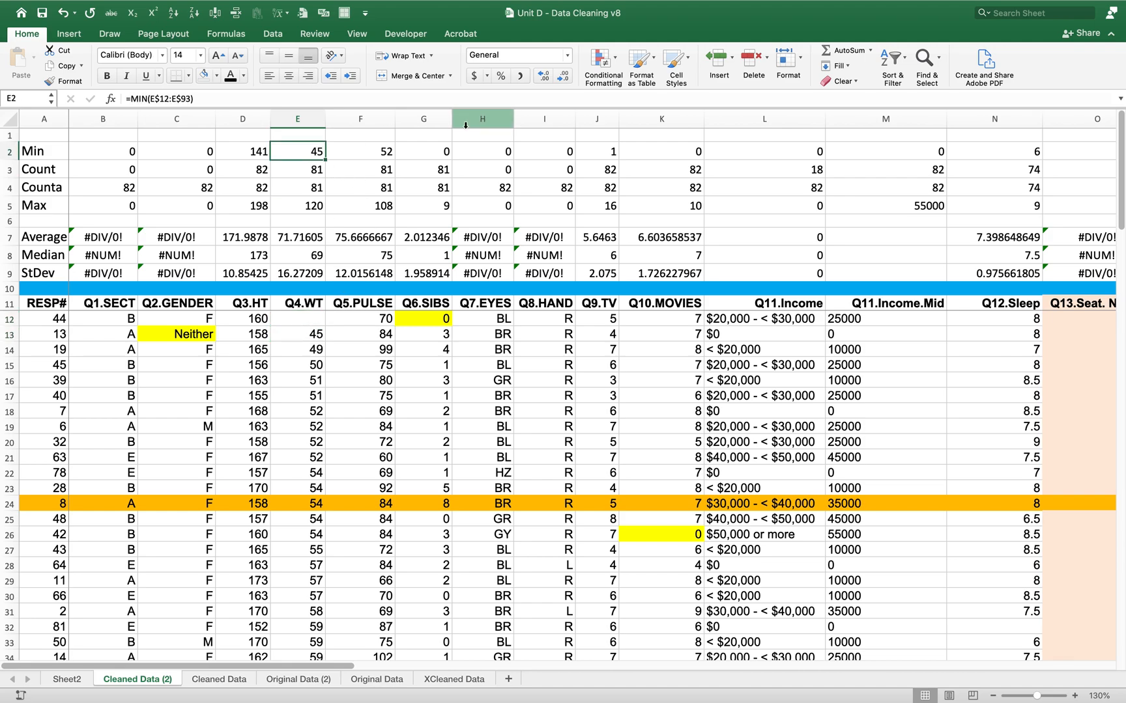
pyautogui.press('Down')
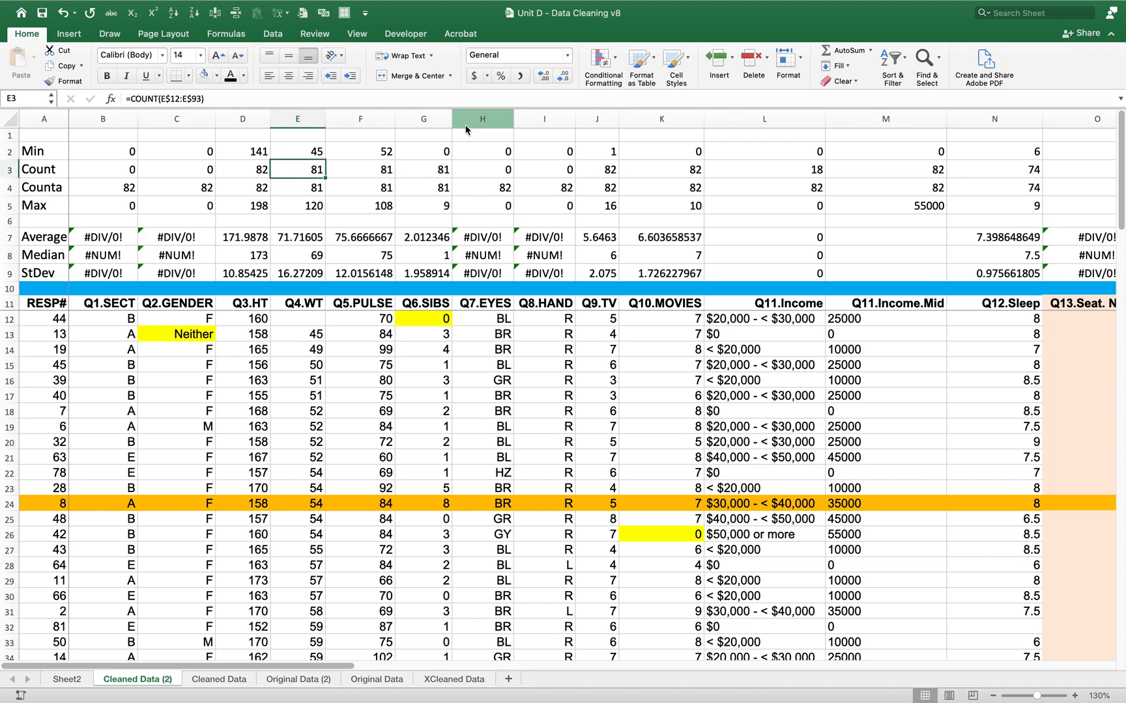
pyautogui.press('Up')
pyautogui.press('Up')
pyautogui.press('Down')
# Step: Add the label Max in A1 above the Min row
pyautogui.press('Left')
pyautogui.press('Left')
pyautogui.press('Left')
pyautogui.press('Left')
pyautogui.press('Up')
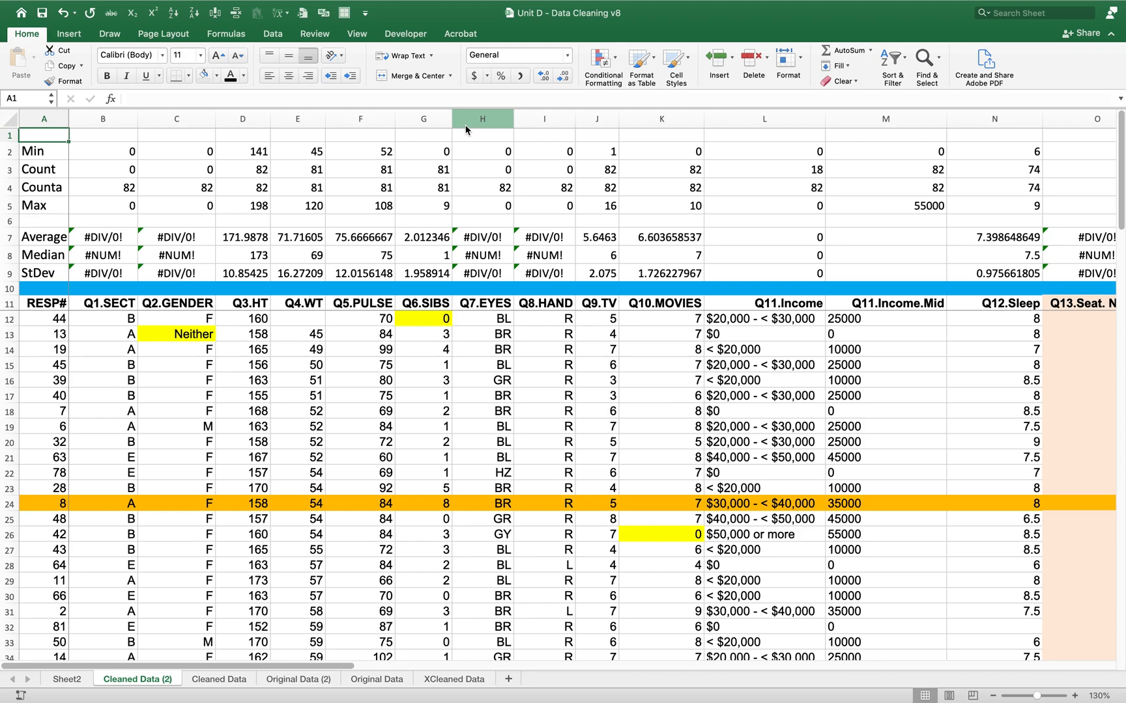
pyautogui.write('Max')
pyautogui.press('Return')
pyautogui.press('Up')
pyautogui.write('M')
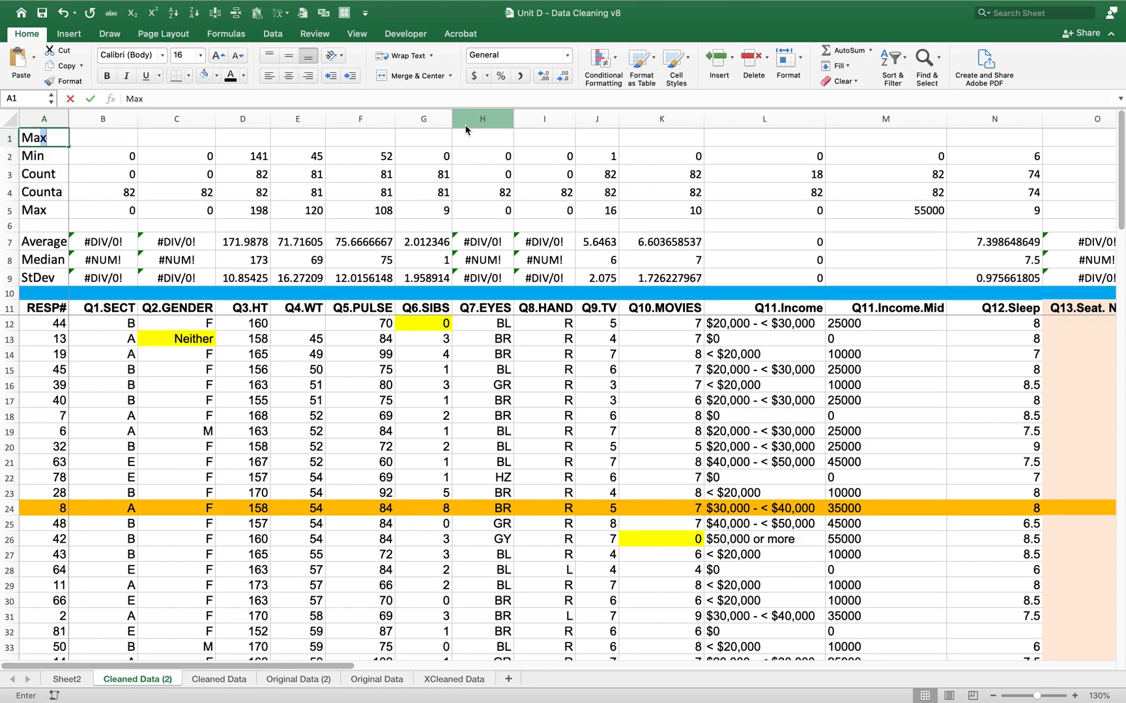
pyautogui.write('ax')
# Step: Copy the Min formula from B2 into B1 and change its function to MAX
pyautogui.press('Tab')
pyautogui.press('Down')
pyautogui.press('cmd+c')
pyautogui.press('Up')
pyautogui.press('cmd+v')
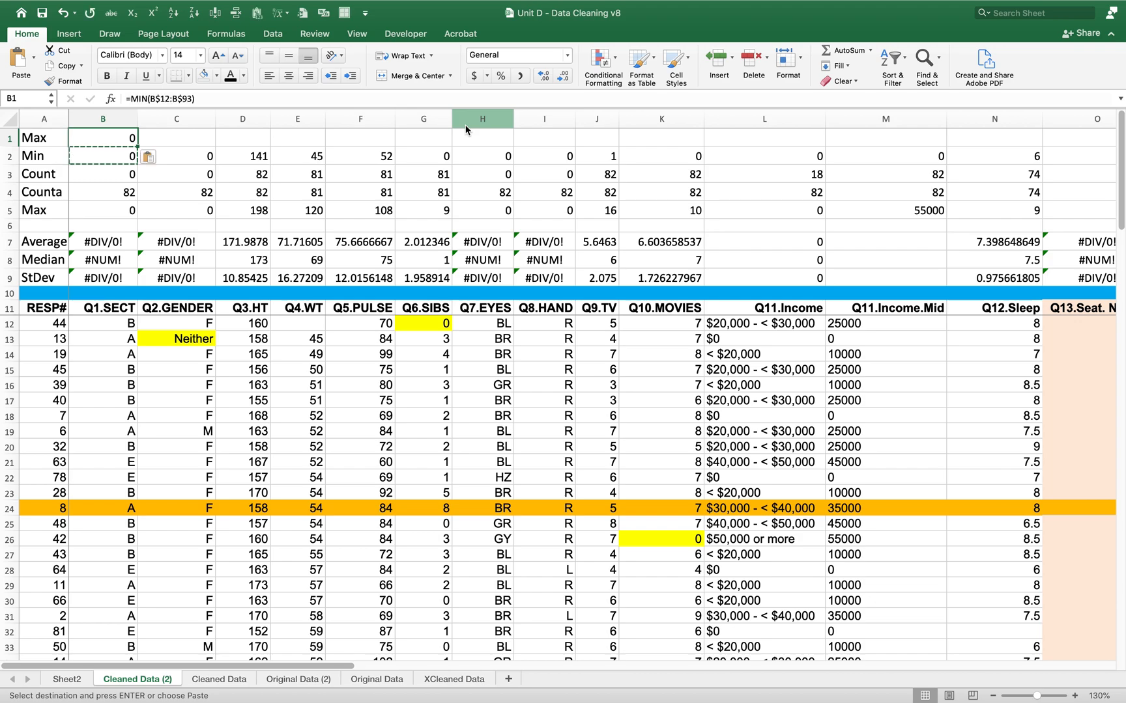
pyautogui.press('F1')
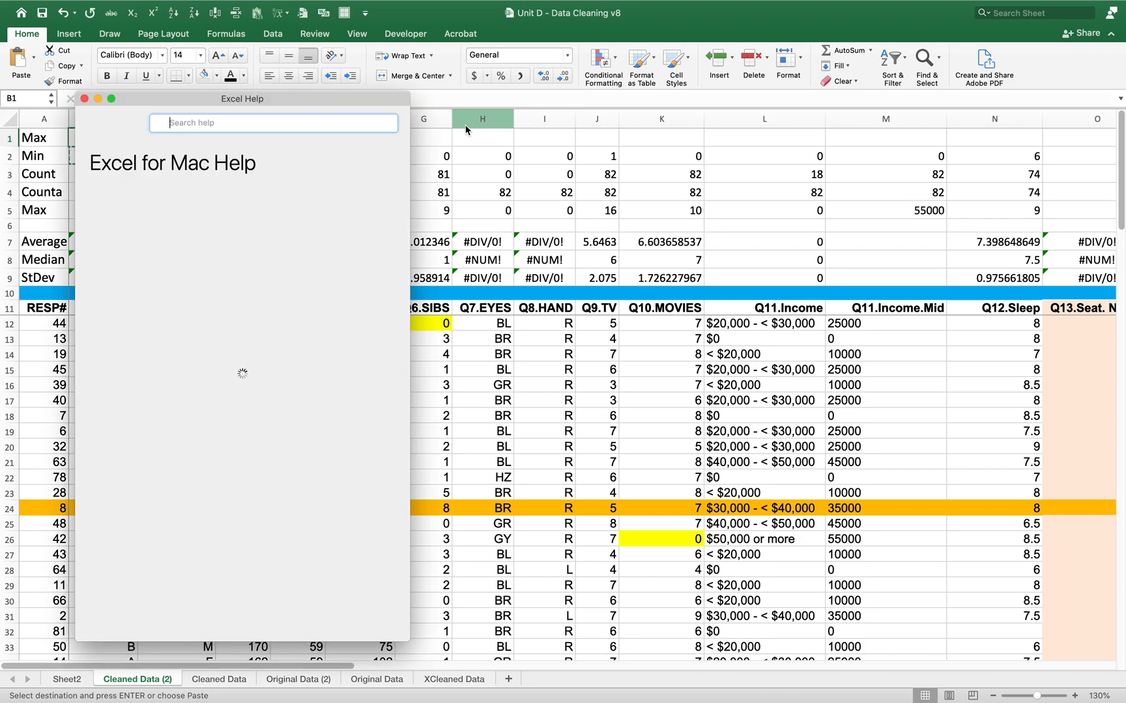
pyautogui.click(84, 99)
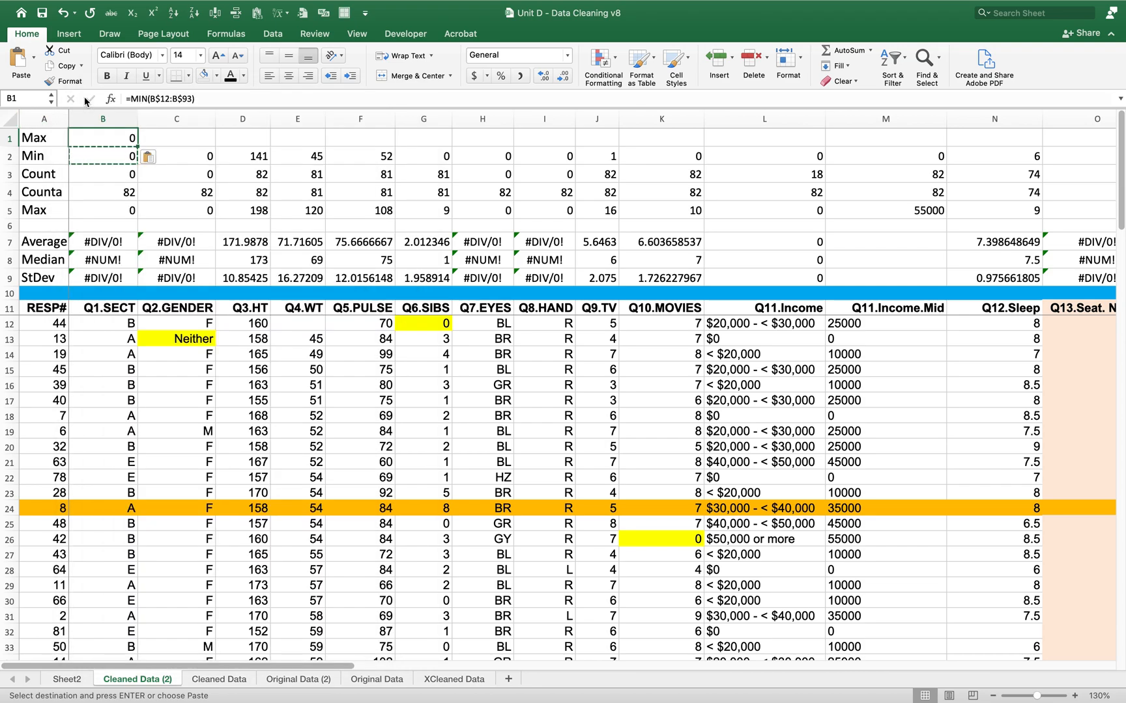
pyautogui.click(135, 99)
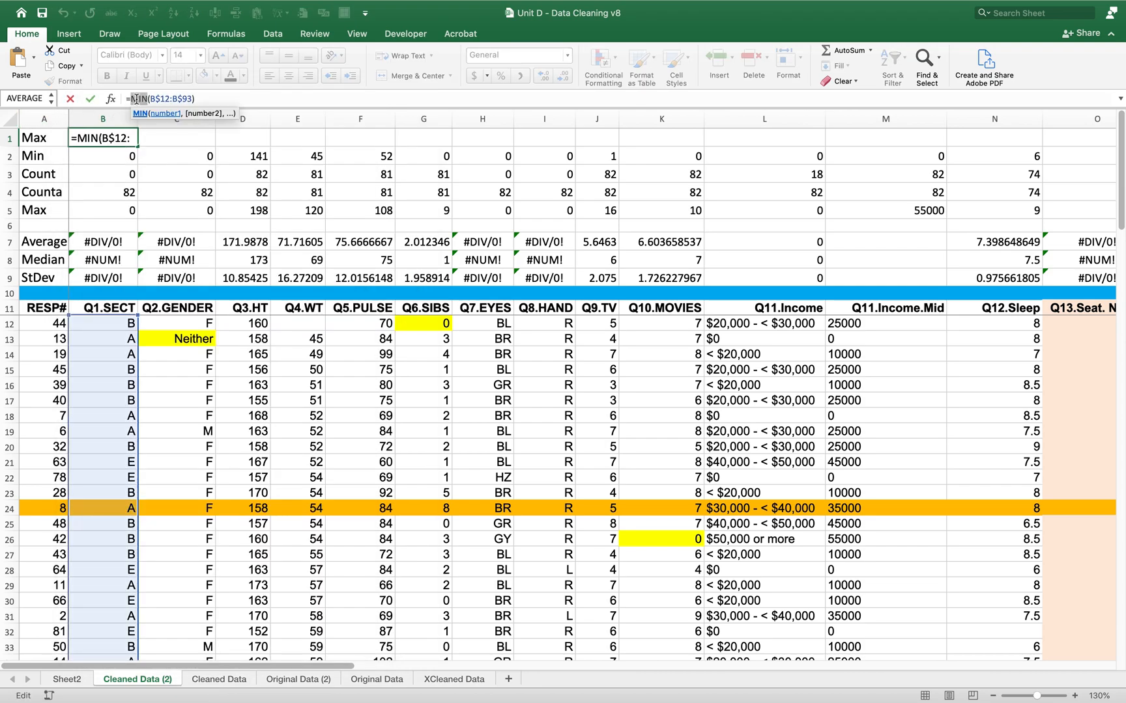
pyautogui.write('MAX')
pyautogui.press('Return')
pyautogui.press('Up')
# Step: Fill the MAX formula from B1 across row 1 to AD1 and return to the first columns
pyautogui.moveTo(140, 150); pyautogui.dragTo(258, 157)
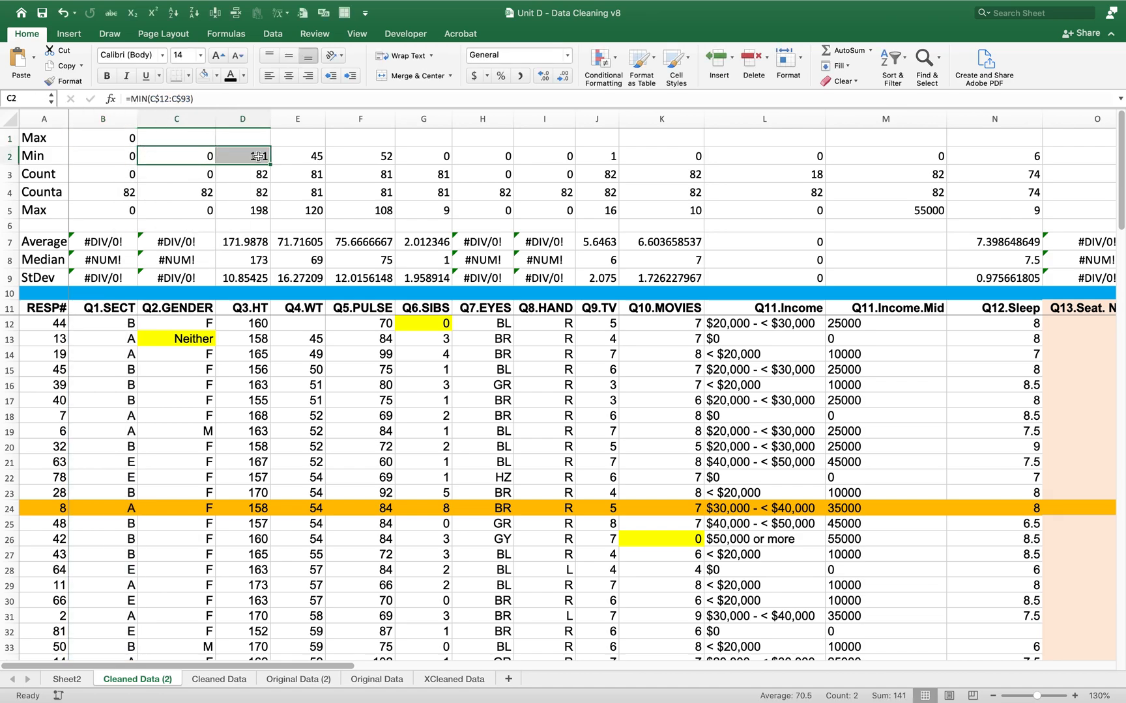
pyautogui.click(127, 142)
pyautogui.moveTo(137, 147); pyautogui.dragTo(967, 148)
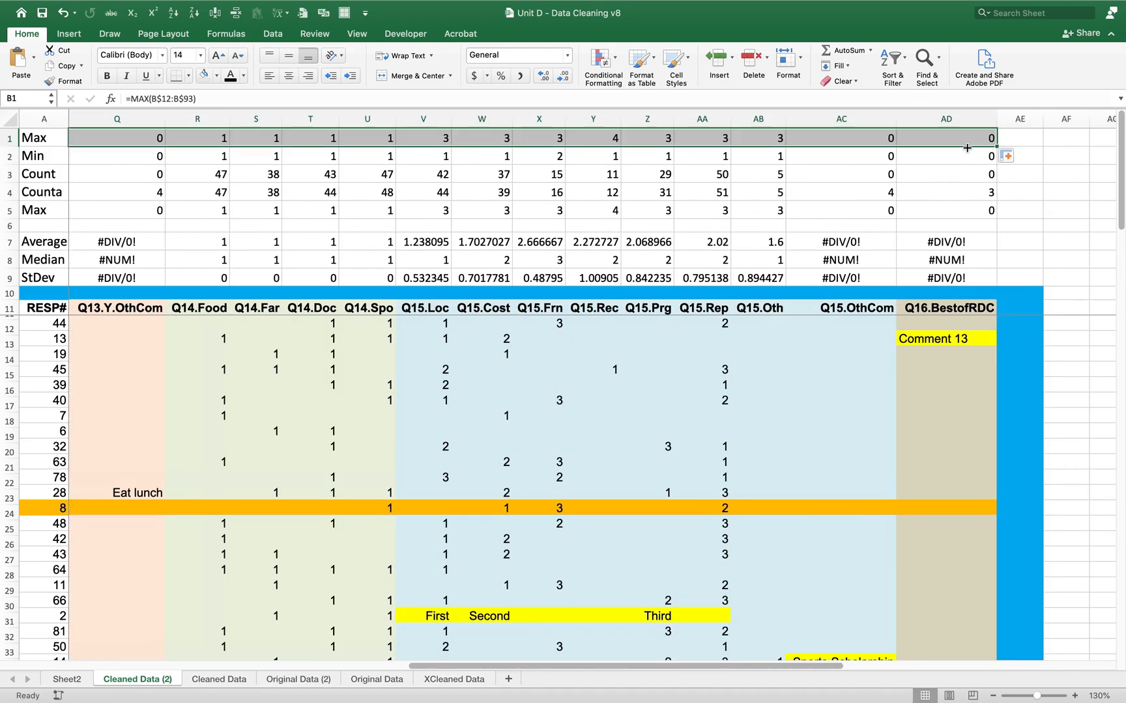
pyautogui.hscroll(-10, 290, 146)
# Step: Compare the maximum and minimum values of Q4.WT and Q3.HT in rows 1 and 2
pyautogui.click(291, 146)
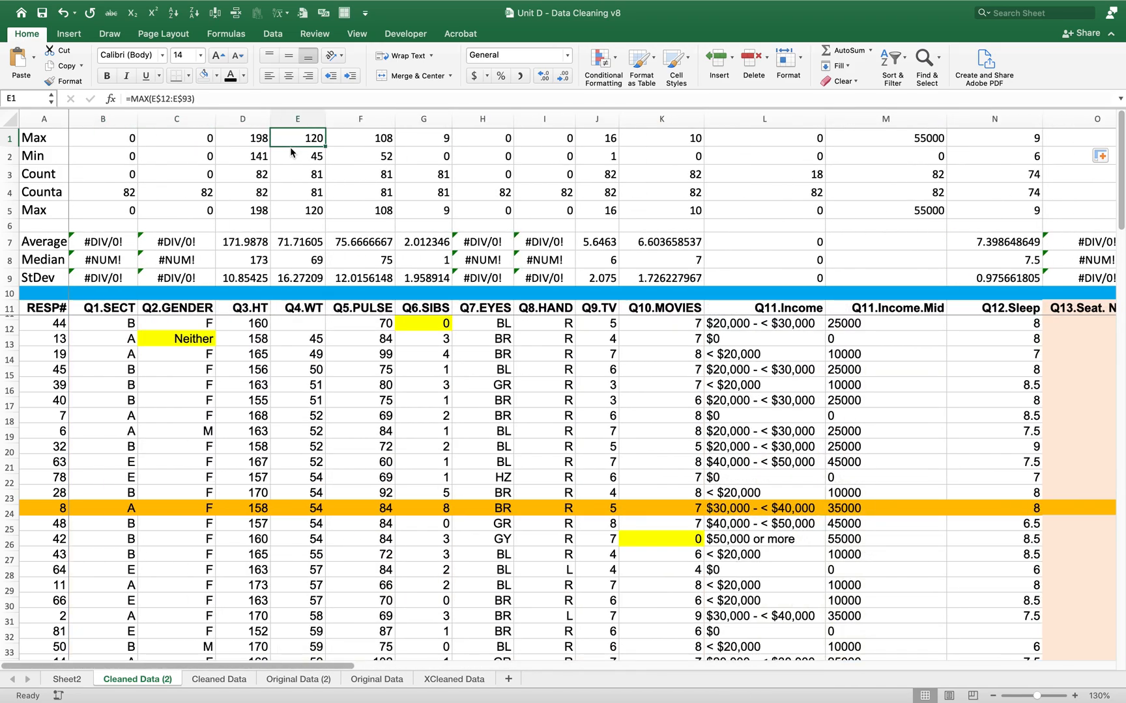
pyautogui.hotkey('shift', 'Down')
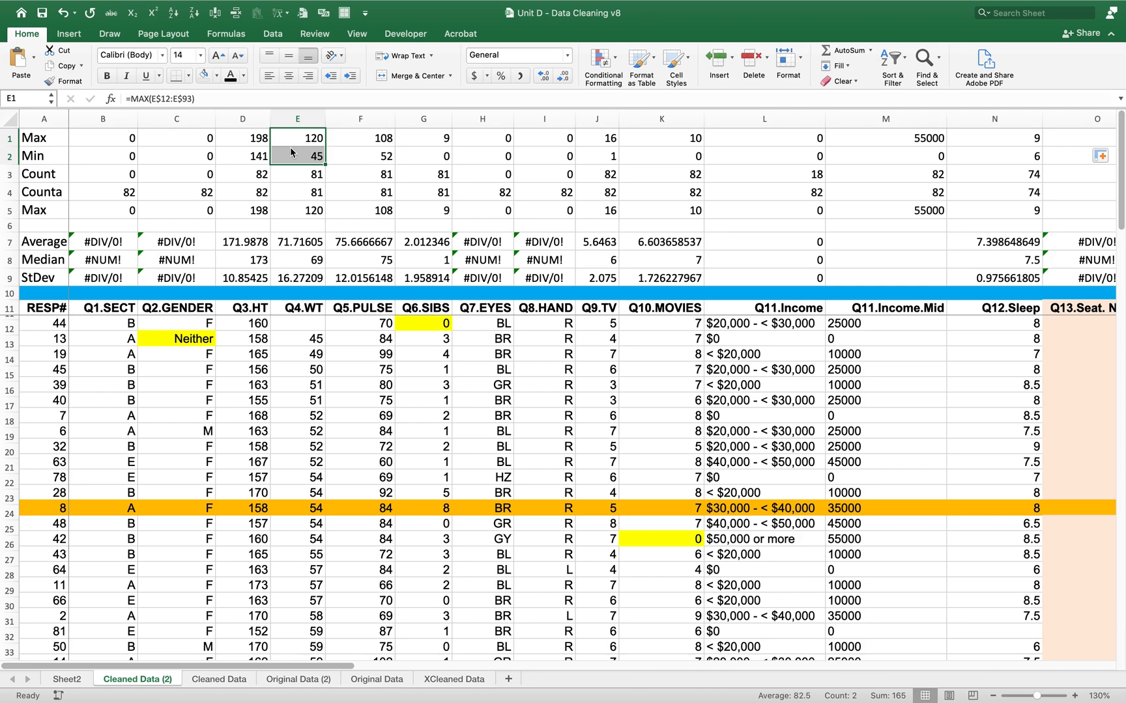
pyautogui.press('Left')
pyautogui.hotkey('shift', 'Down')
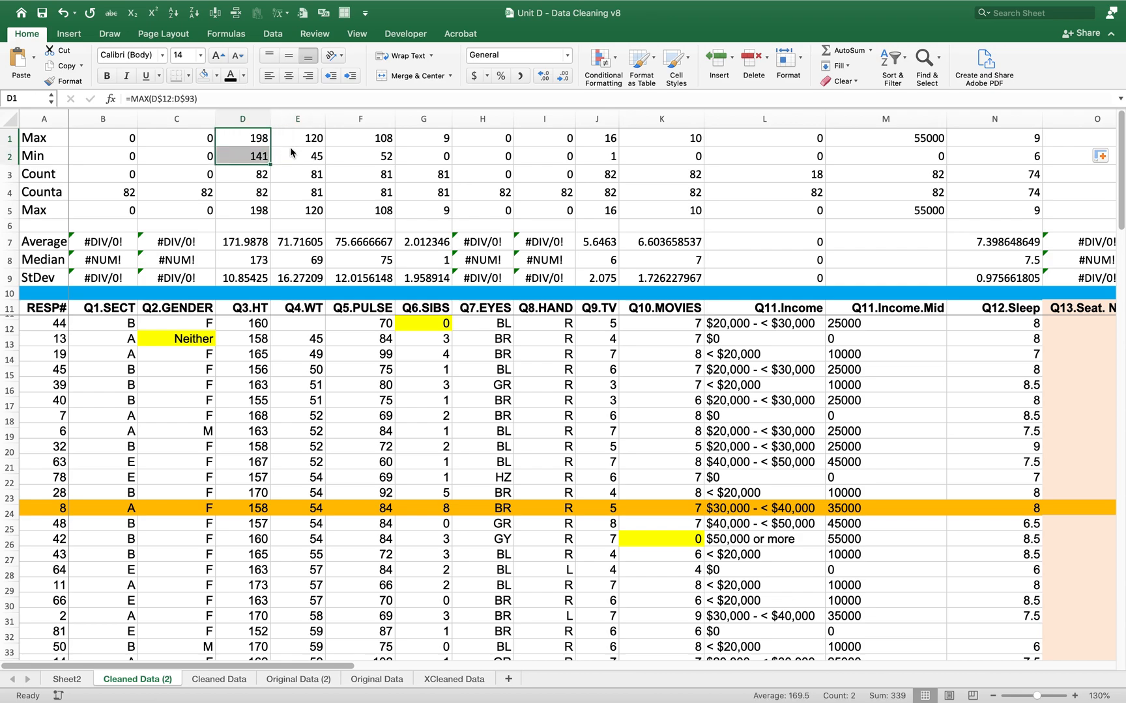
# Step: Sort the survey records by Q6.SIBS in ascending order, starting from G12
pyautogui.press('Right')
pyautogui.press('Right')
pyautogui.press('Right')
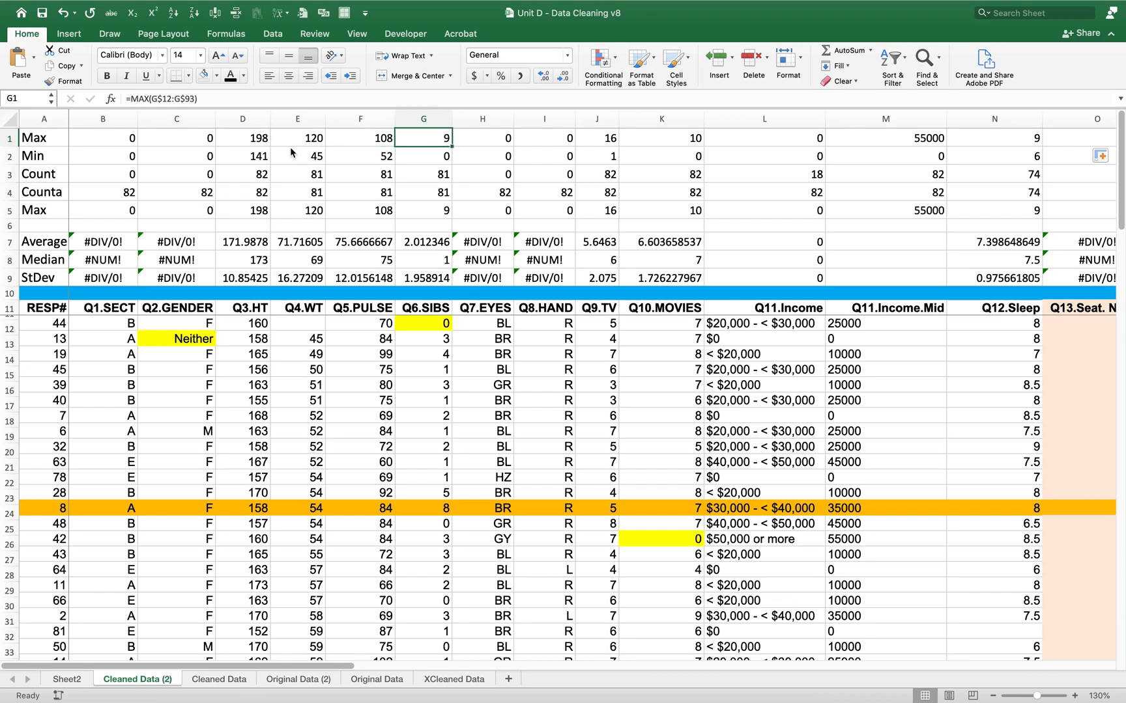
pyautogui.press('Down')
pyautogui.press('Down')
pyautogui.press('Down')
pyautogui.press('Down')
pyautogui.press('Down')
pyautogui.press('Down')
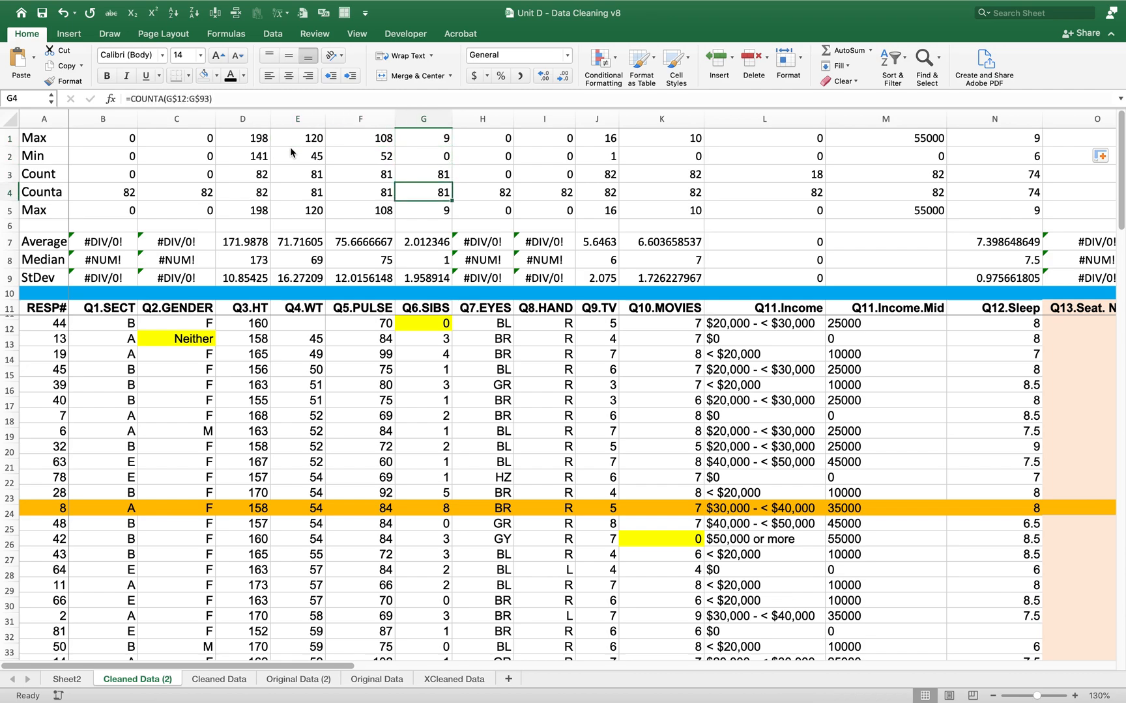
pyautogui.press('Down')
pyautogui.press('Down')
pyautogui.press('Down')
pyautogui.press('Down')
pyautogui.press('Down')
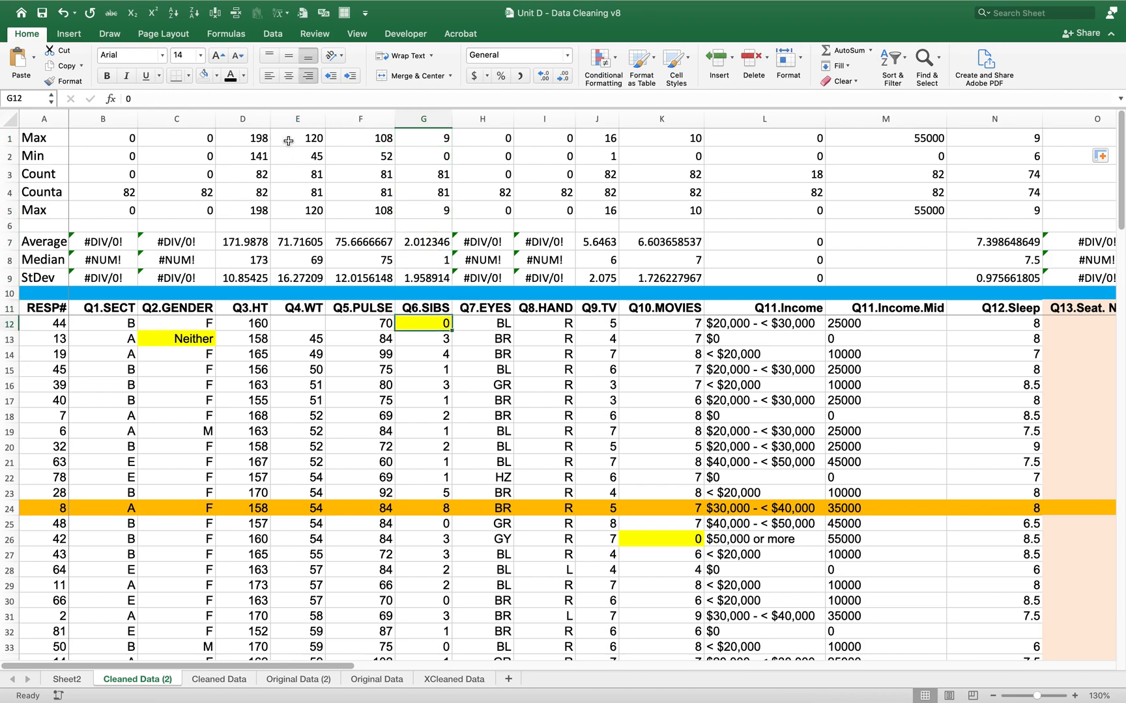
pyautogui.click(173, 13)
# Step: Review the sorted Q6.SIBS values from the first record down to the last one in row 93
pyautogui.press('Down')
pyautogui.press('Down')
pyautogui.press('Down')
pyautogui.press('Down')
pyautogui.press('Down')
pyautogui.press('Down')
pyautogui.press('Down')
pyautogui.press('Down')
pyautogui.press('Down')
pyautogui.press('Down')
pyautogui.press('Down')
pyautogui.press('Down')
pyautogui.press('Down')
pyautogui.press('Down')
pyautogui.press('Down')
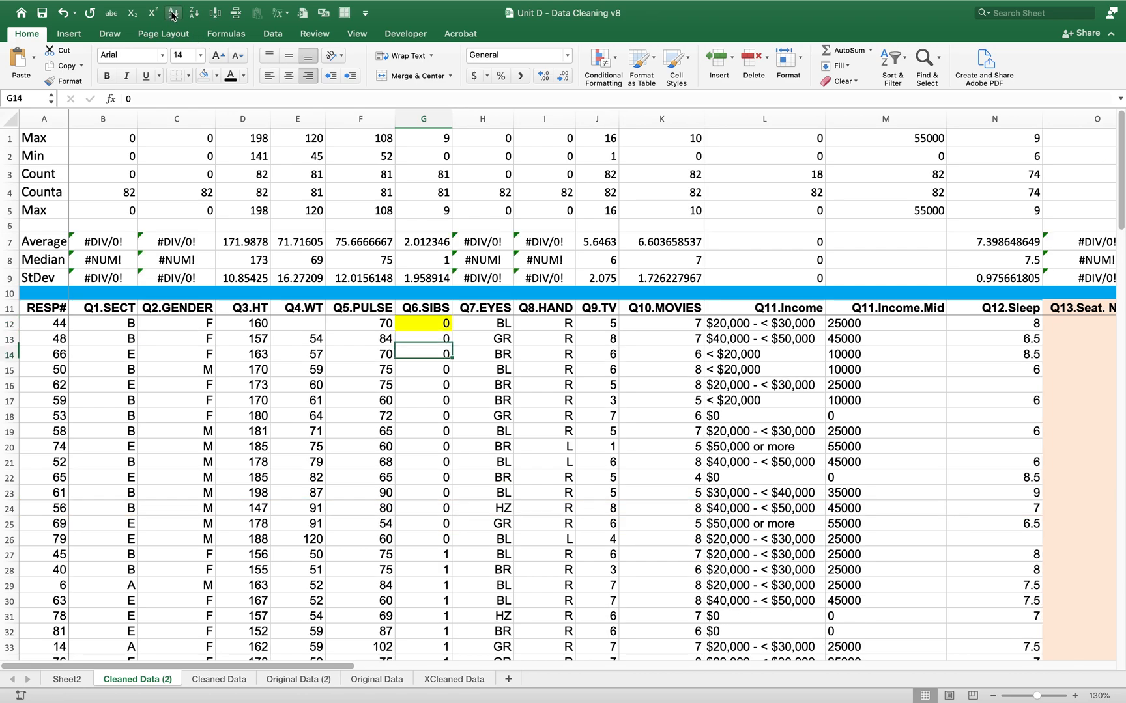
pyautogui.press('Down')
pyautogui.press('Down')
pyautogui.press('Down')
pyautogui.press('Down')
pyautogui.press('Down')
pyautogui.press('Down')
pyautogui.press('Down')
pyautogui.press('Down')
pyautogui.press('Down')
pyautogui.press('Down')
pyautogui.press('Down')
pyautogui.press('Down')
pyautogui.press('Down')
pyautogui.press('Down')
pyautogui.press('Down')
pyautogui.press('Down')
pyautogui.press('Down')
pyautogui.press('Down')
pyautogui.press('Down')
pyautogui.press('Down')
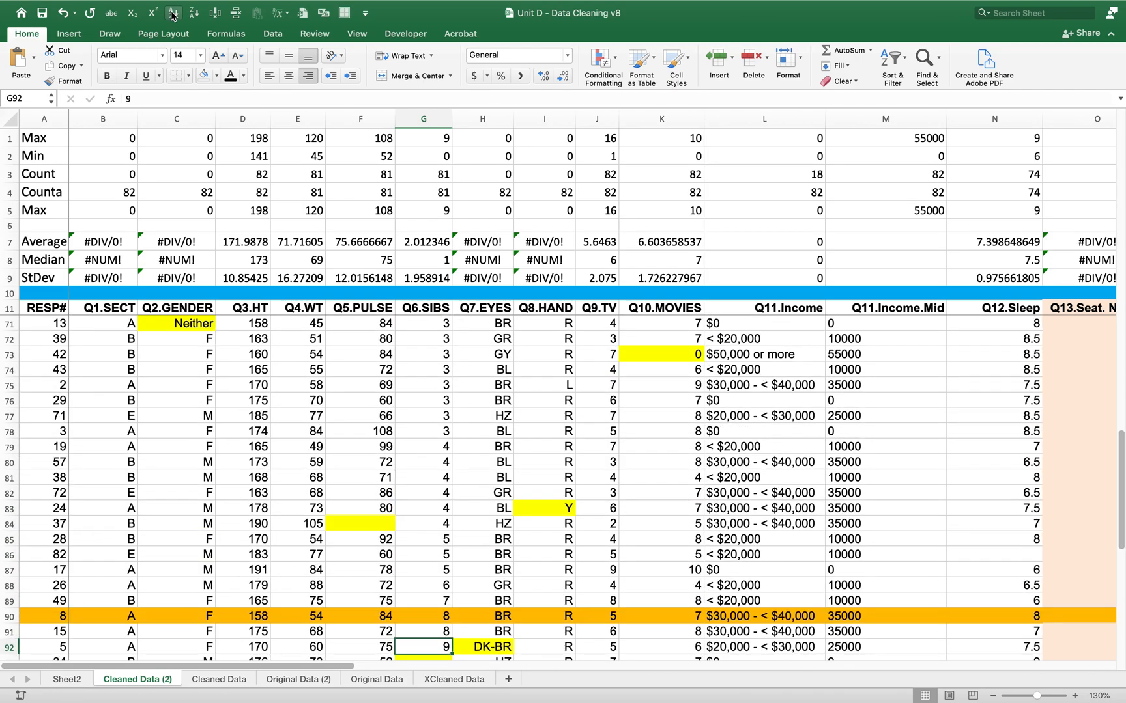
pyautogui.press('Down')
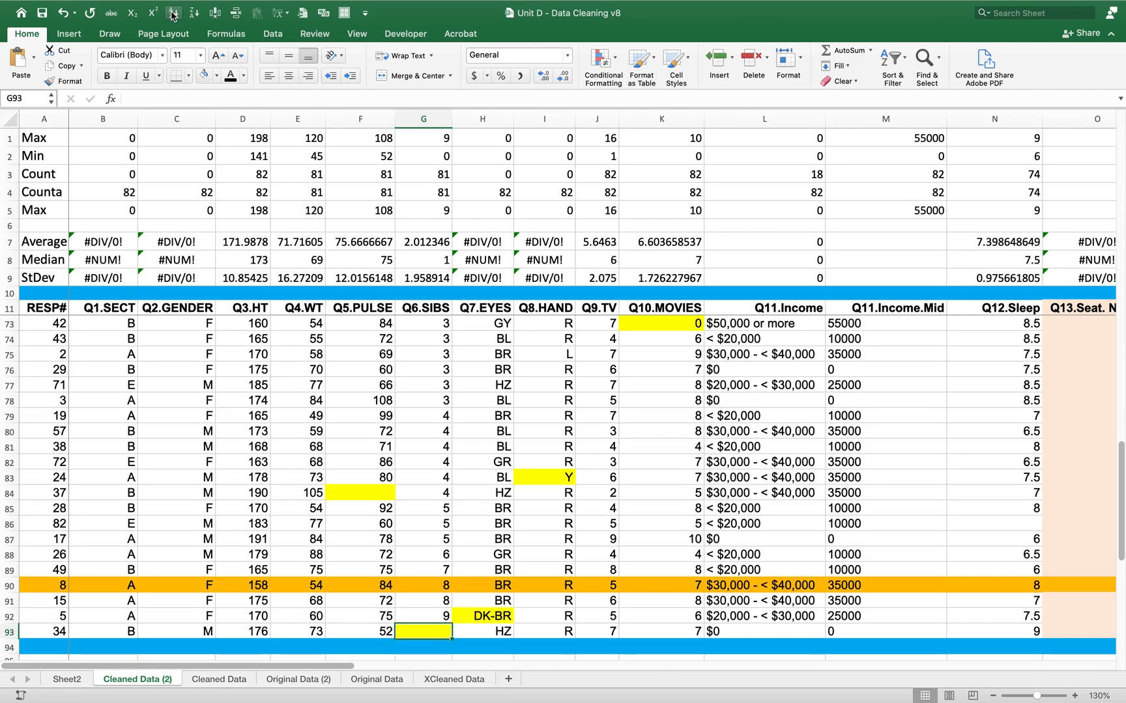
pyautogui.press('Up')
pyautogui.press('Up')
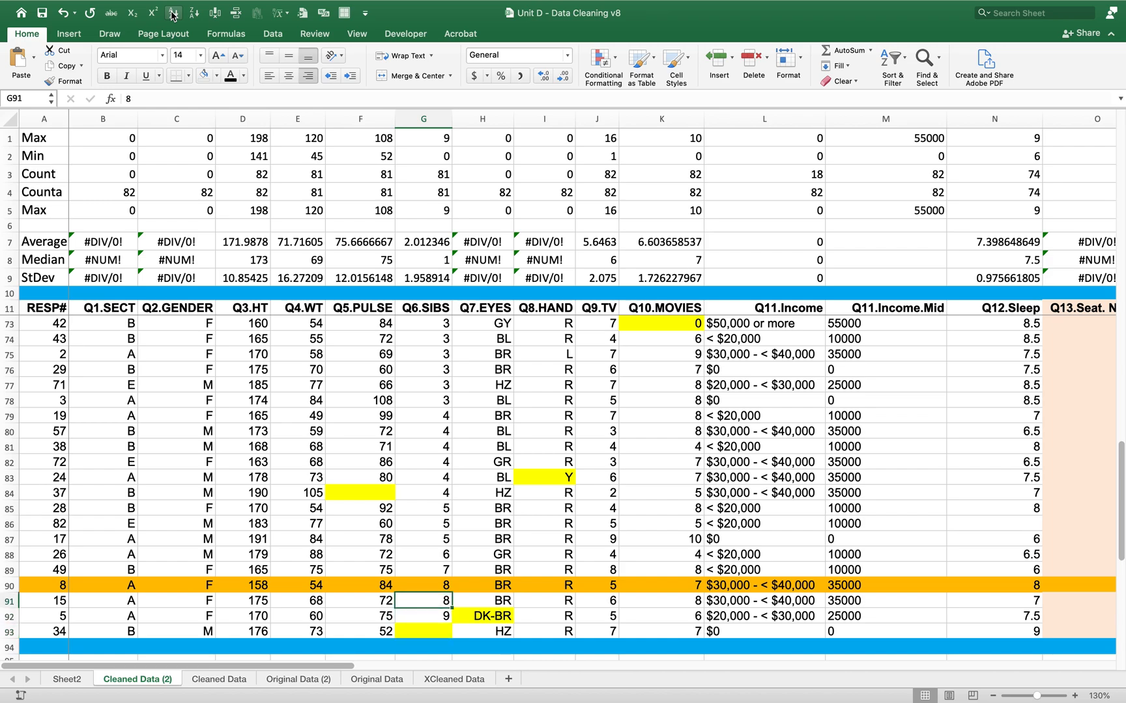
pyautogui.press('Down')
pyautogui.press('Down')
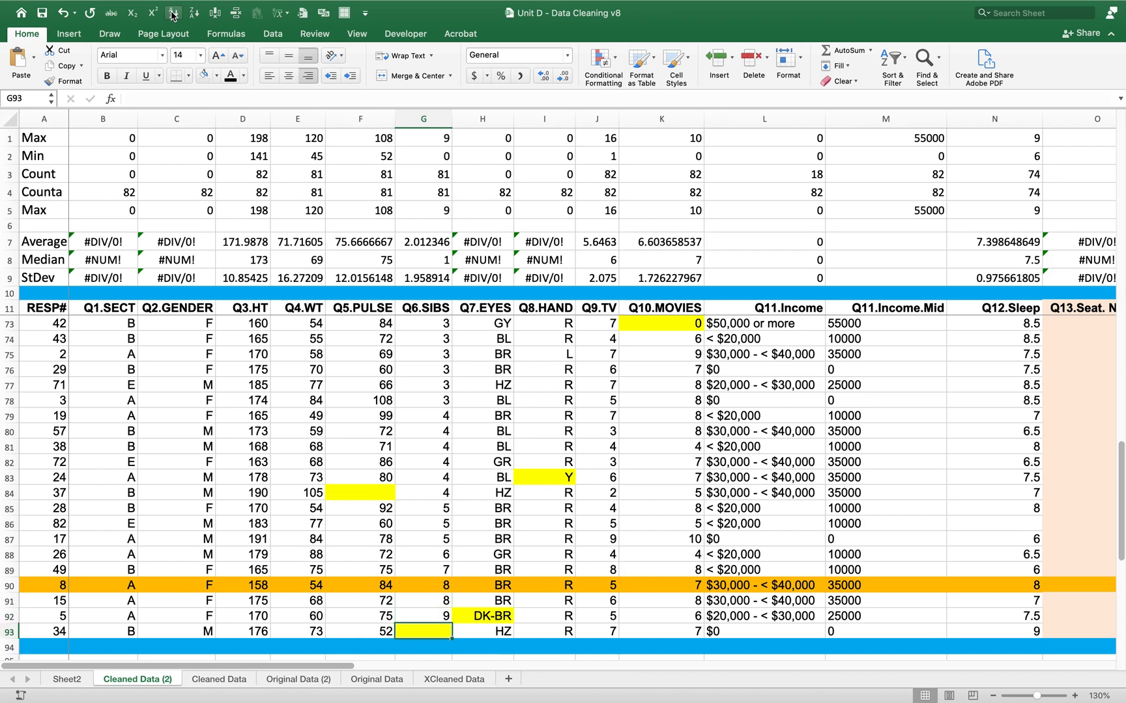
# Step: Remove the yellow fill from the Q6.SIBS cells G93 and G12
pyautogui.click(207, 79)
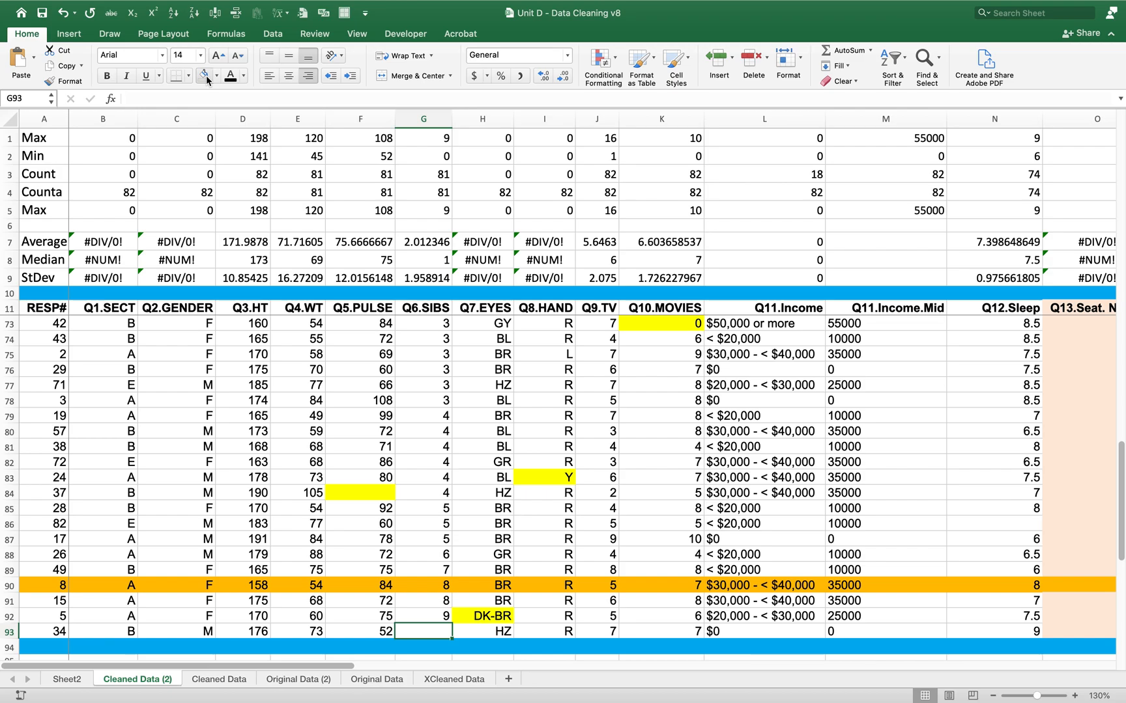
pyautogui.press('Up')
pyautogui.press('Up')
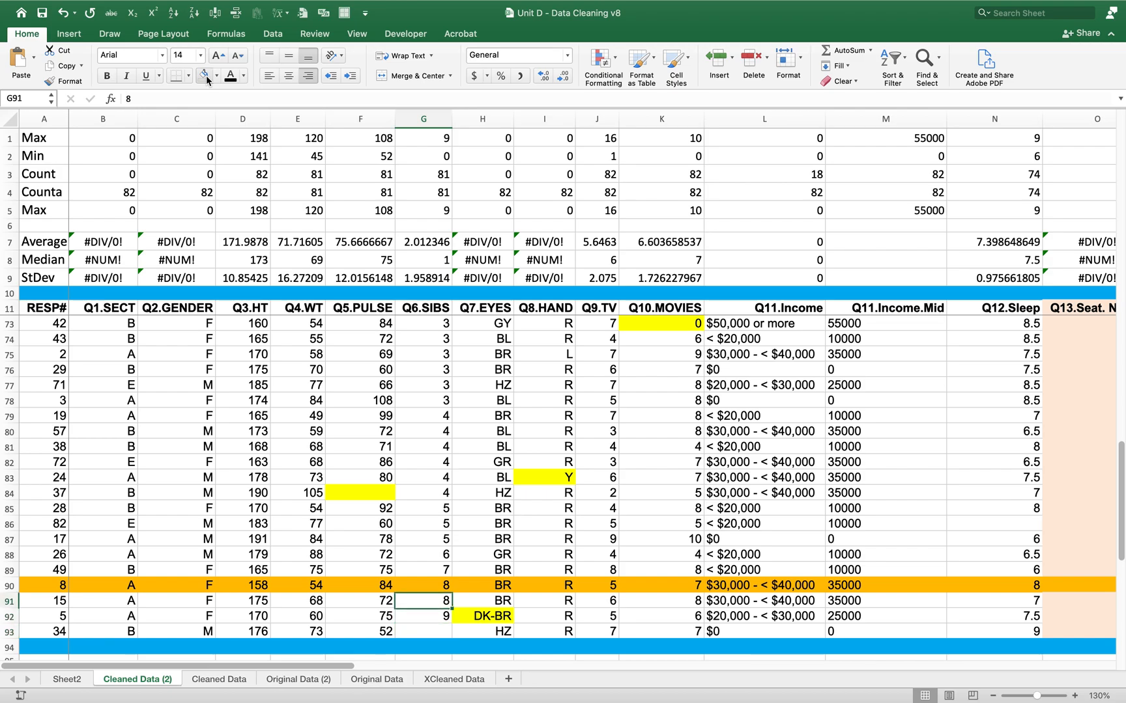
pyautogui.hotkey('ctrl', 'Up')
pyautogui.press('Down')
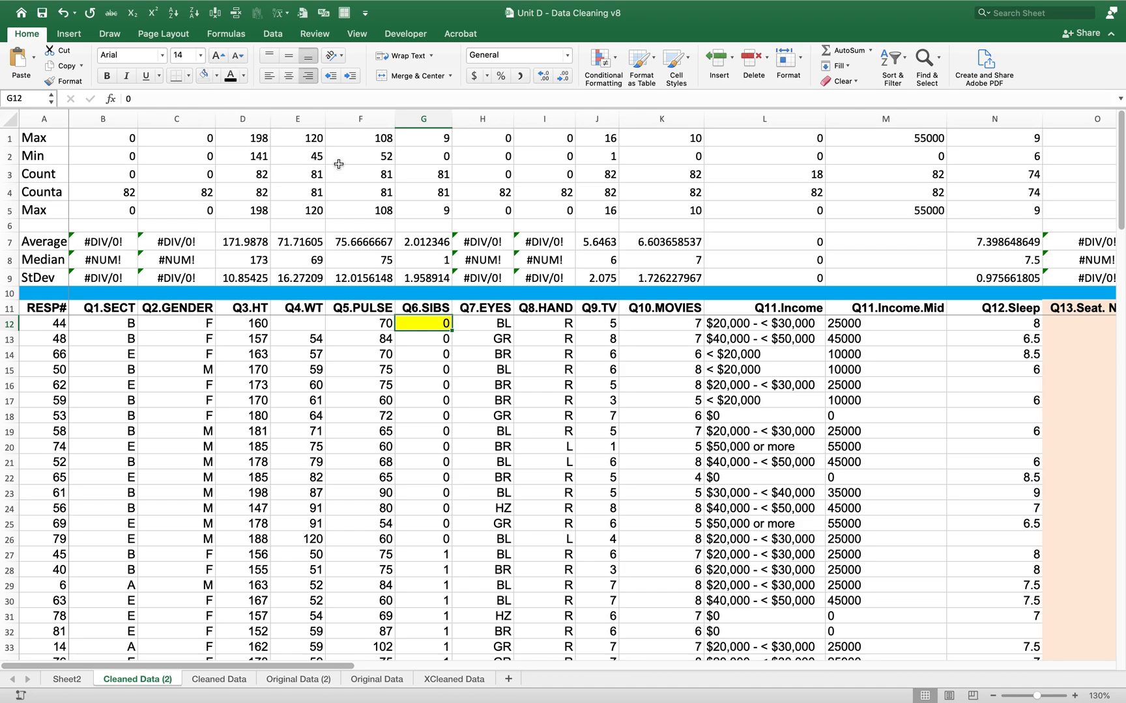
pyautogui.click(208, 80)
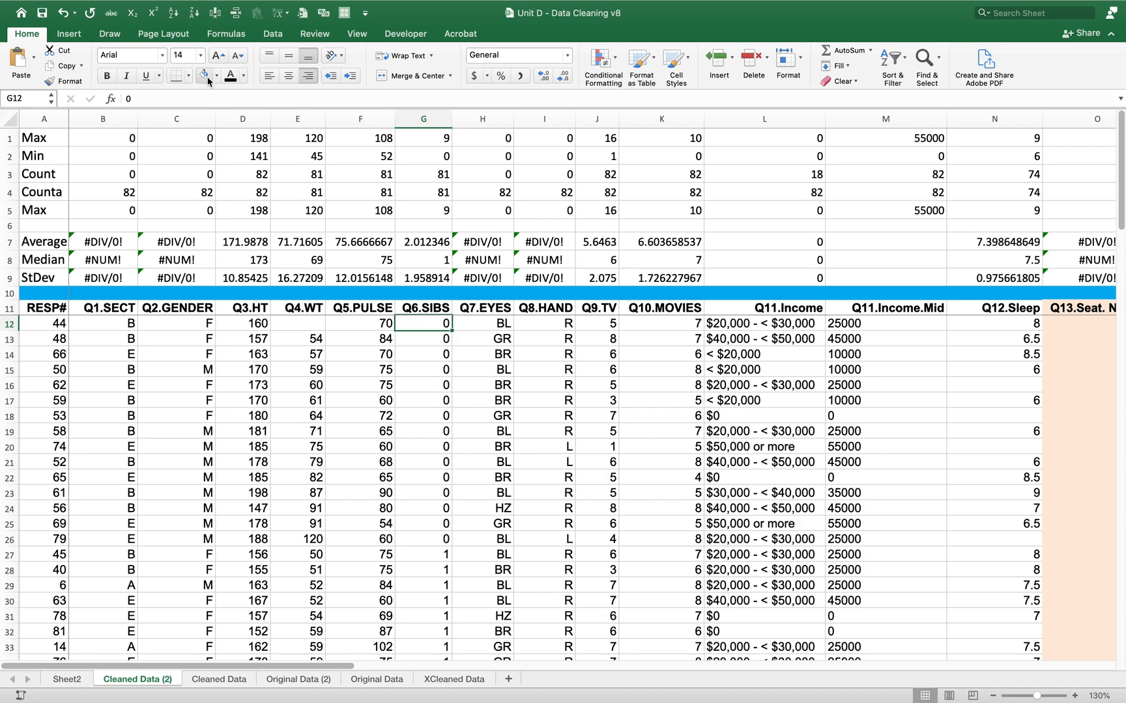
# Step: Check the Q9.TV and Q10.MOVIES columns and select the Q10.MOVIES minimum in K2
pyautogui.press('Right')
pyautogui.press('Right')
pyautogui.press('Right')
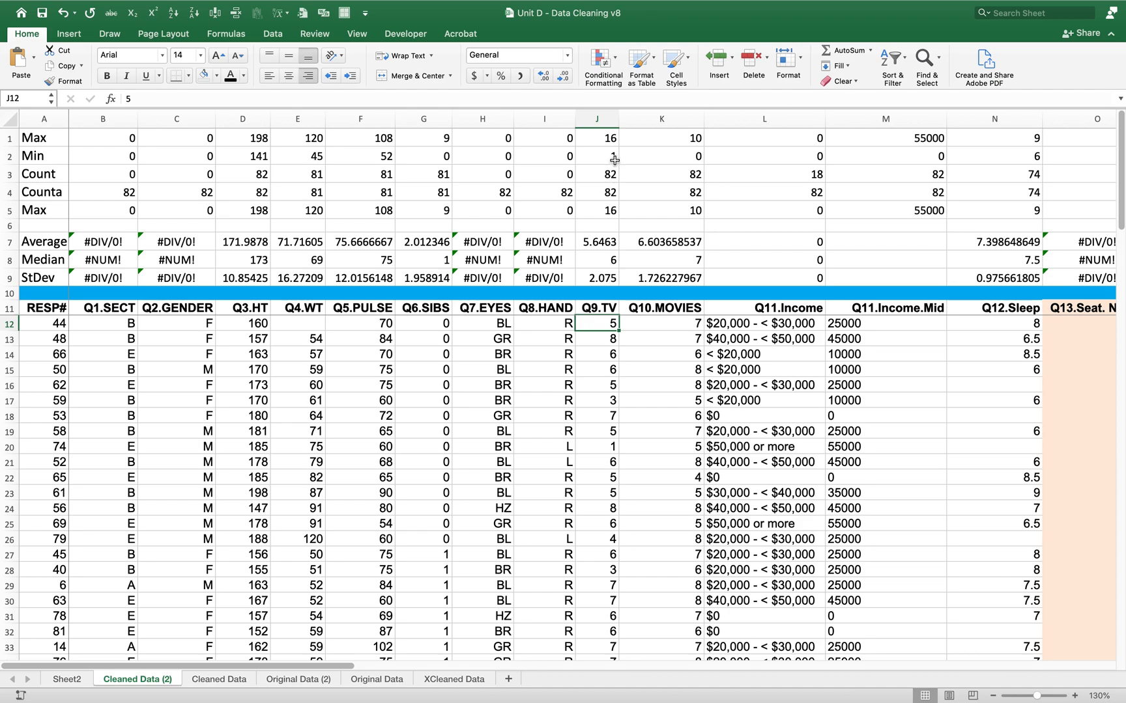
pyautogui.press('Right')
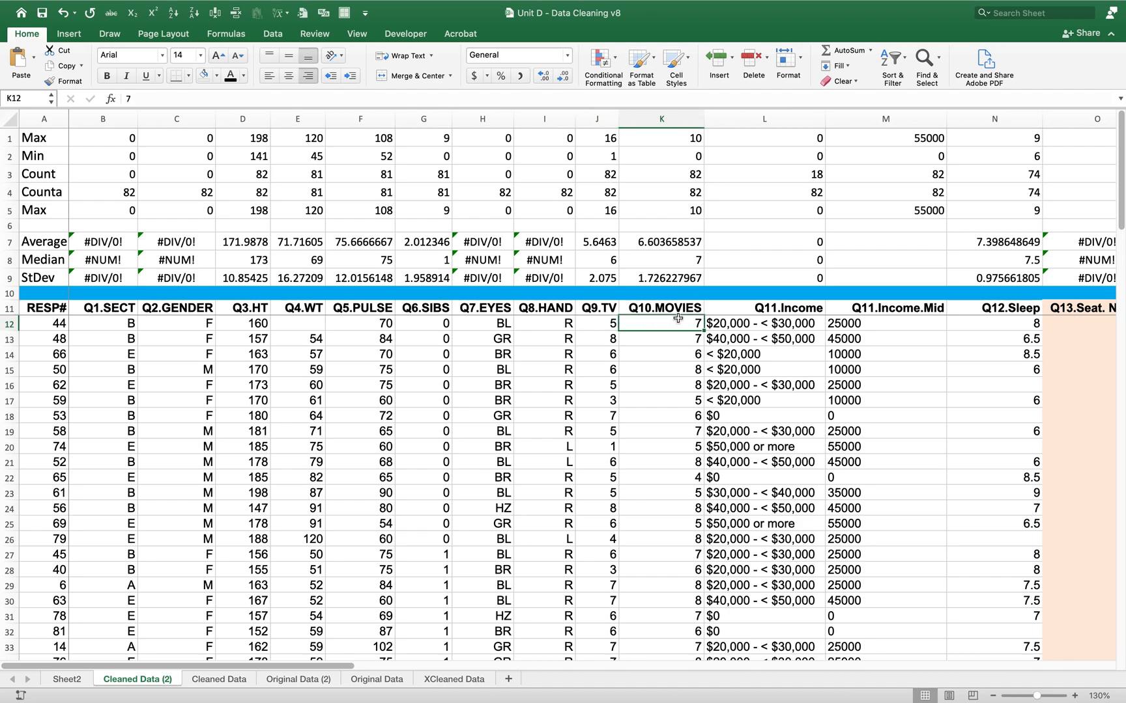
pyautogui.click(693, 155)
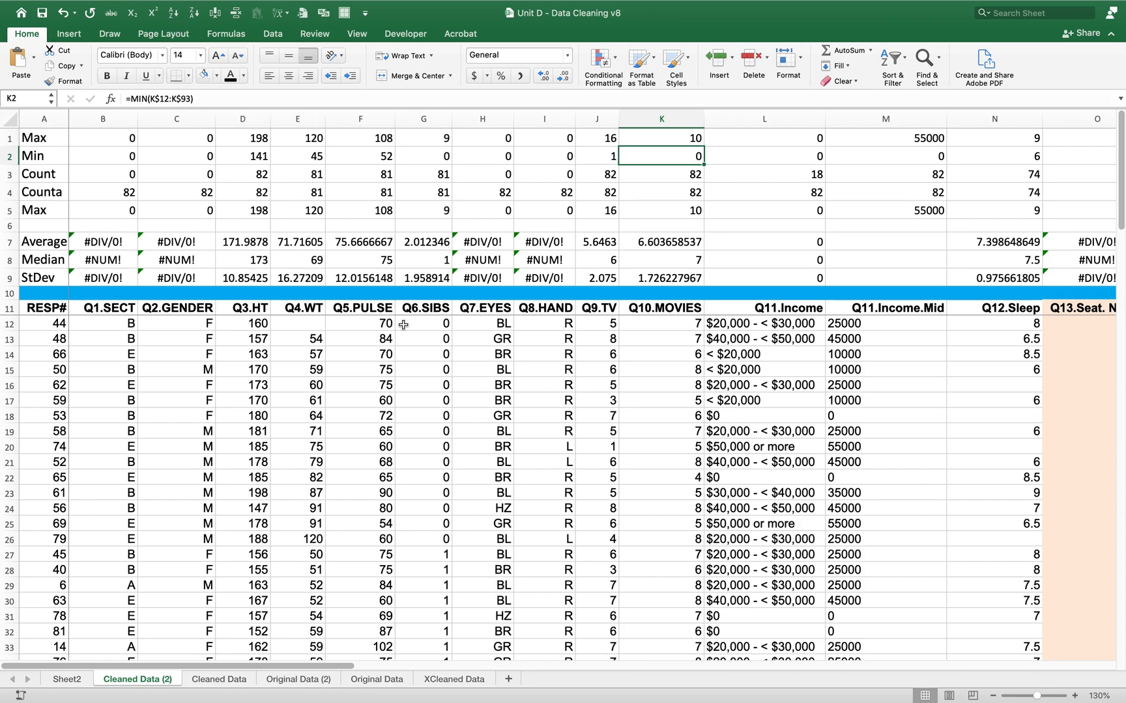
# Step: Sort the survey records by Q10.MOVIES in ascending order and select the two zero ratings in K12:K13
pyautogui.click(652, 448)
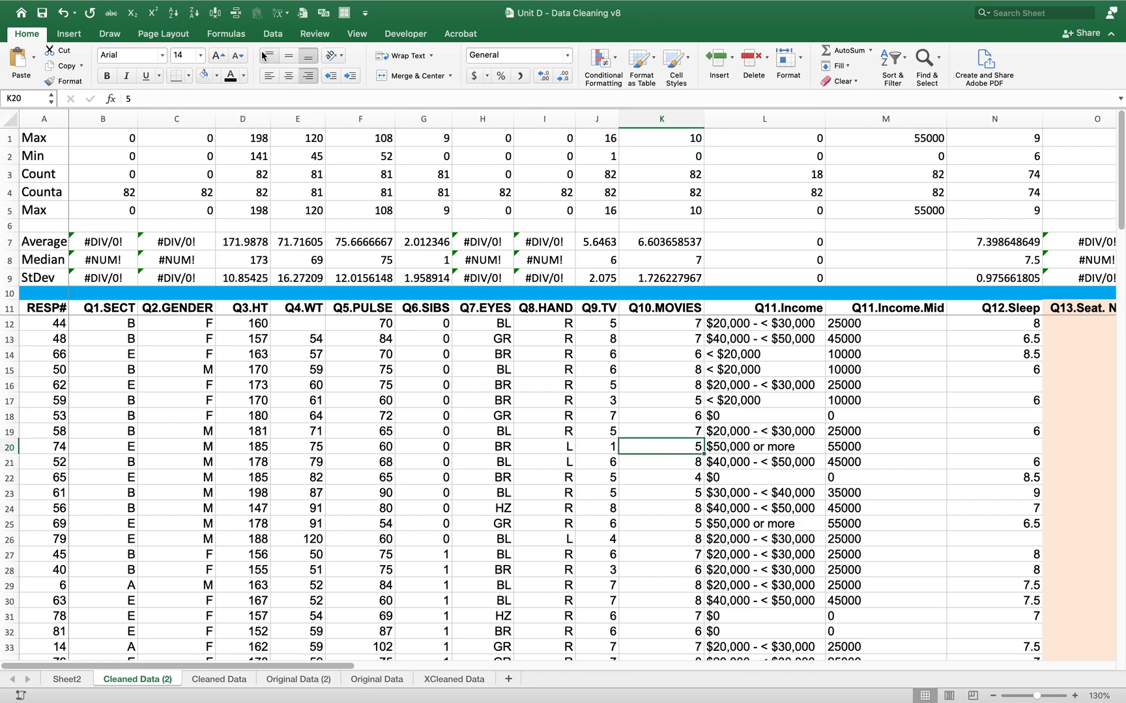
pyautogui.click(172, 13)
pyautogui.press('Up')
pyautogui.press('Up')
pyautogui.press('Up')
pyautogui.press('Up')
pyautogui.press('Up')
pyautogui.press('Up')
pyautogui.press('Up')
pyautogui.press('Up')
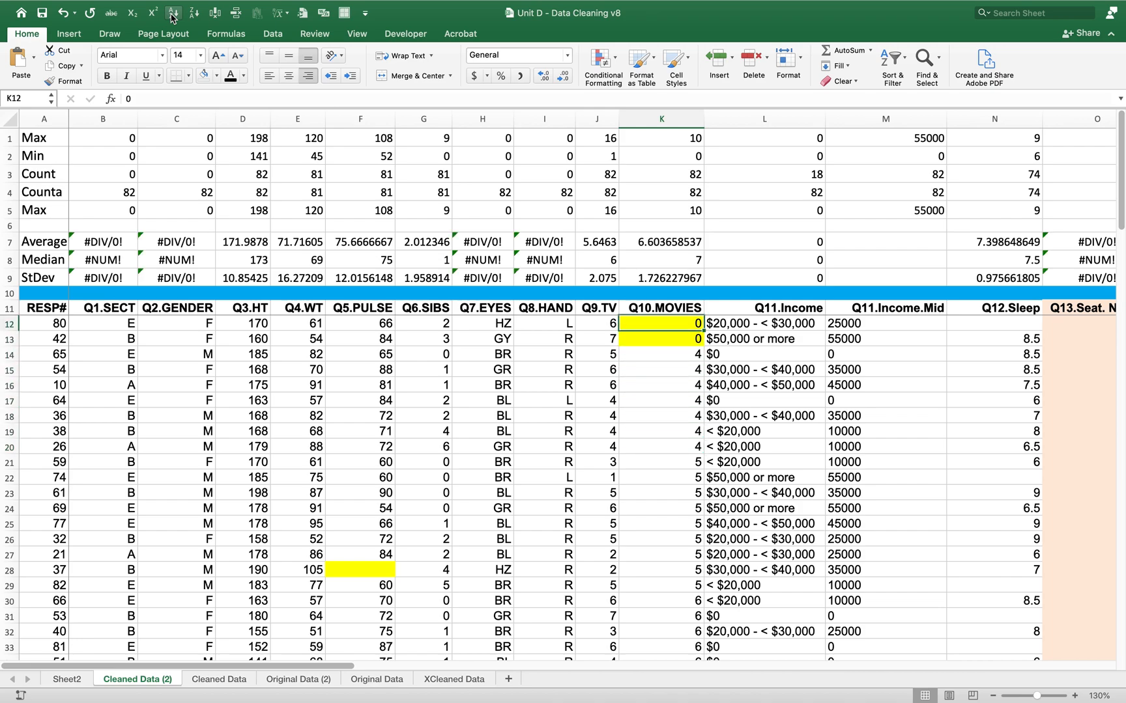
pyautogui.hotkey('shift', 'Down')
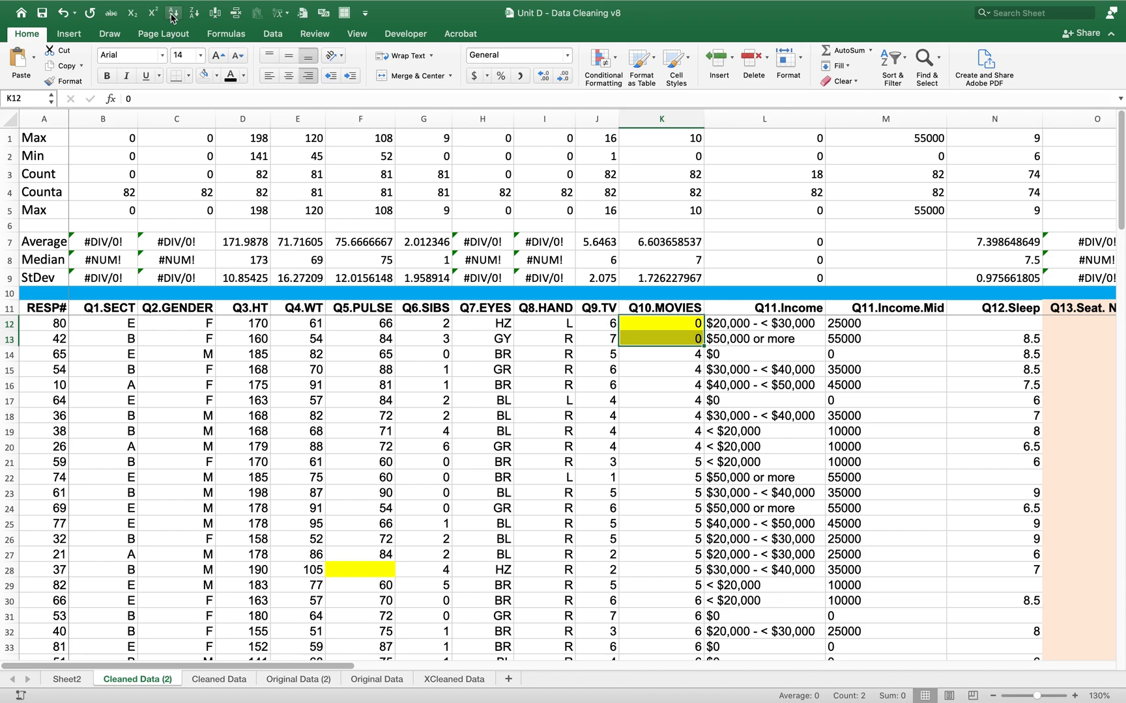
# Step: Check the rating scale of question 10 about last year's movies in the Word survey document, and return to the Excel workbook
pyautogui.hotkey('ctrl', 'Left')
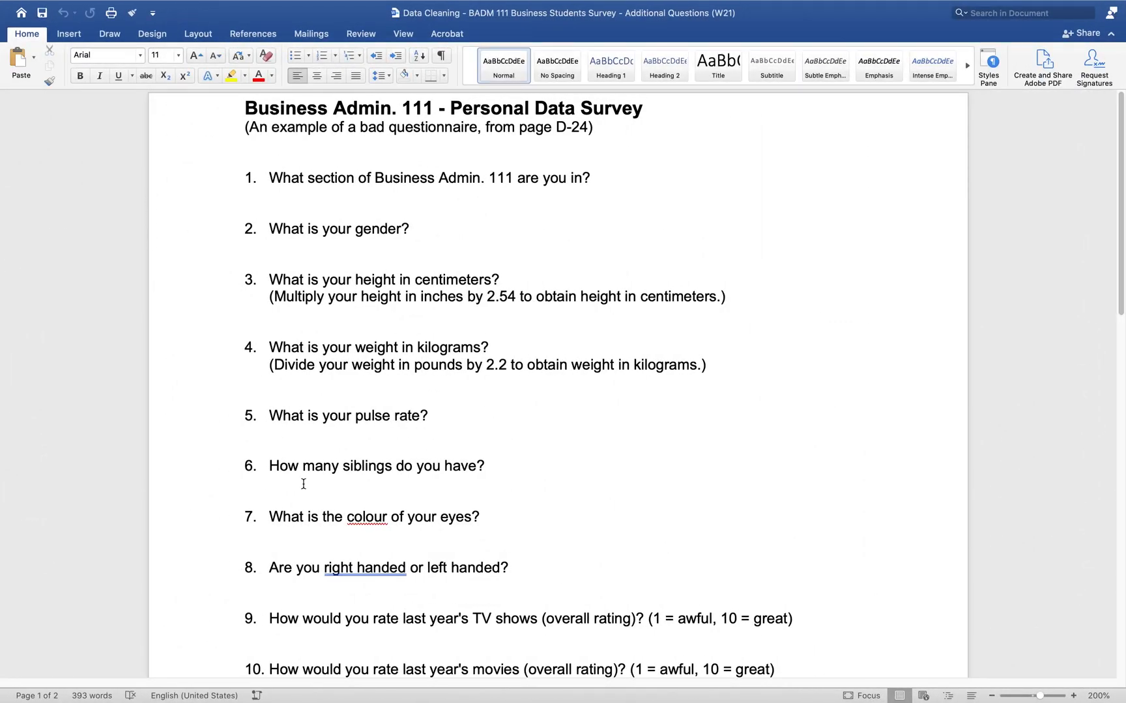
pyautogui.click(327, 659)
pyautogui.press('Down')
pyautogui.press('Down')
pyautogui.press('Down')
pyautogui.press('Down')
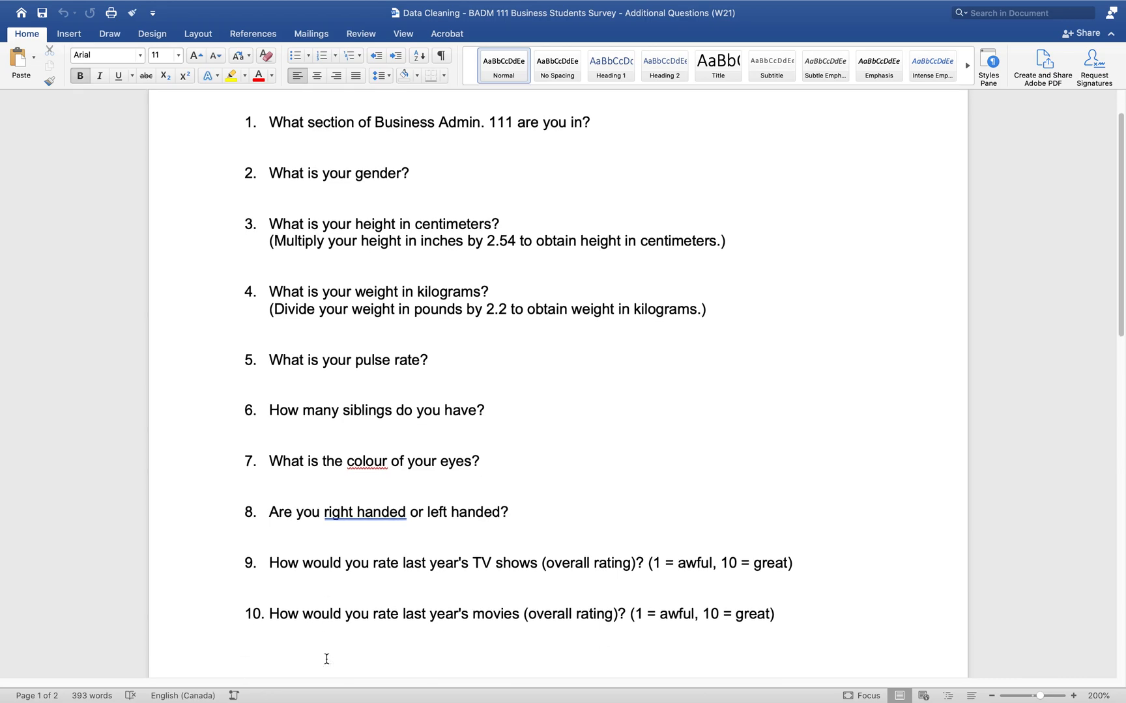
pyautogui.press('Up')
pyautogui.press('Up')
pyautogui.press('Right')
pyautogui.hotkey('ctrl', 'Right')
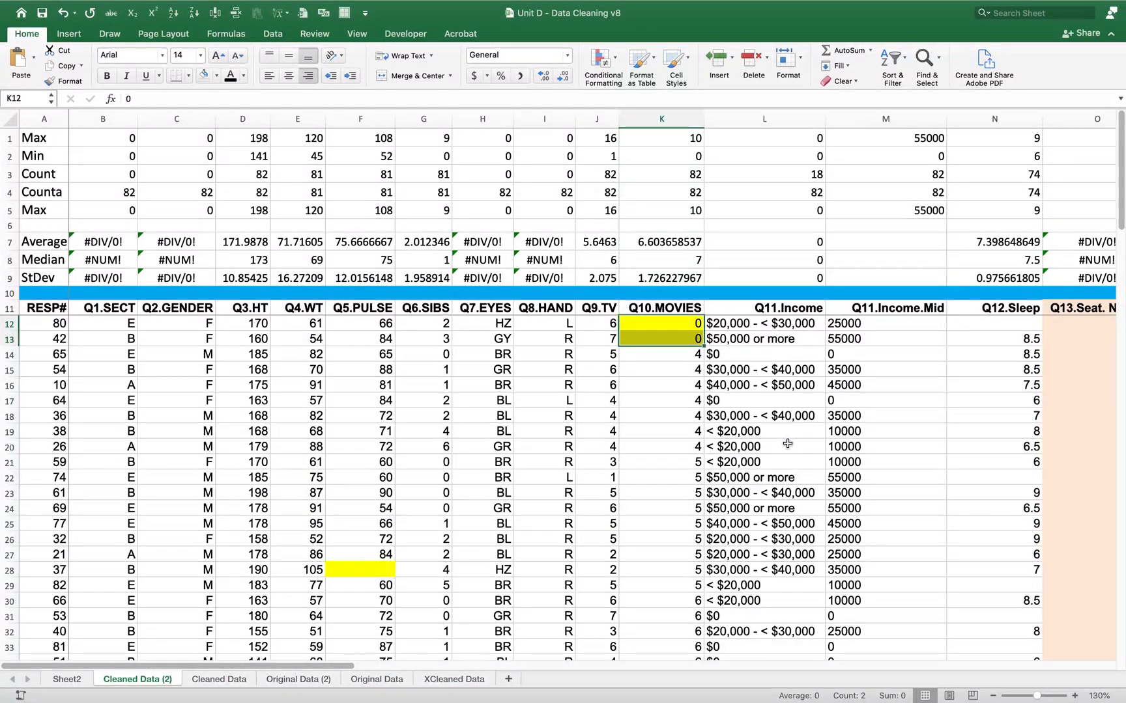
# Step: Replace the zero Q10.MOVIES ratings in K12 and K13 with 1
pyautogui.click(684, 368)
pyautogui.click(687, 329)
pyautogui.write('1')
pyautogui.press('Return')
pyautogui.write('01')
pyautogui.press('Return')
# Step: Remove the yellow fill from the Q10.MOVIES cells K12:K13
pyautogui.press('Up')
pyautogui.press('Up')
pyautogui.hotkey('shift', 'Down')
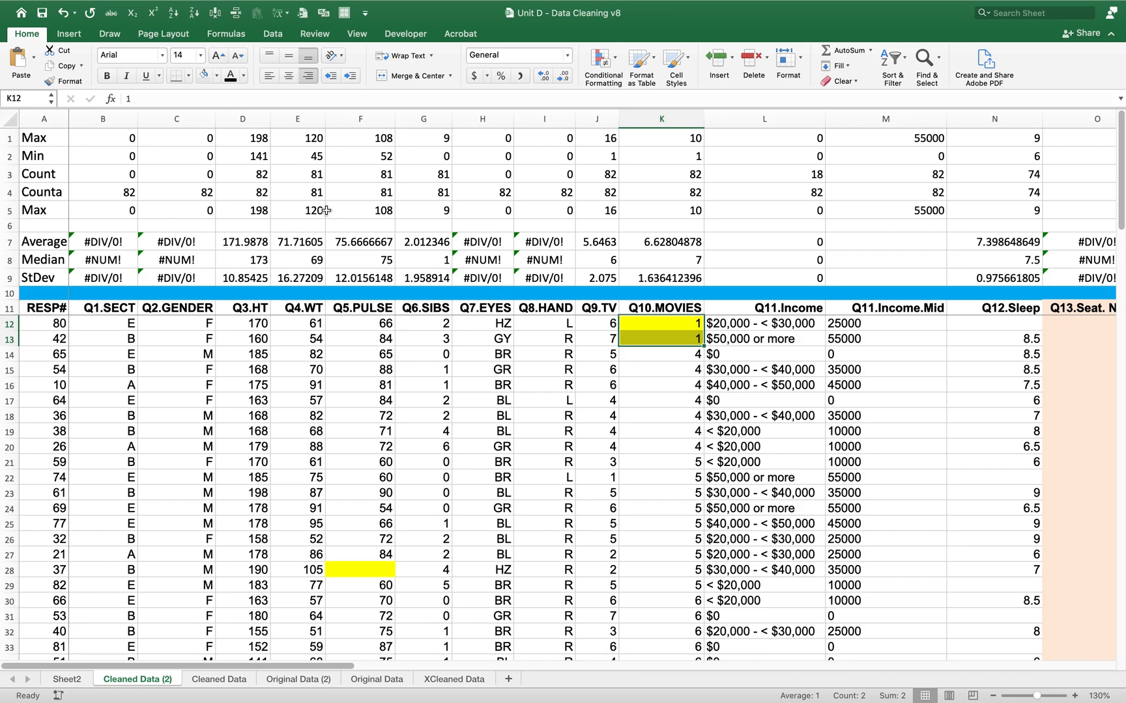
pyautogui.click(214, 77)
pyautogui.click(671, 330)
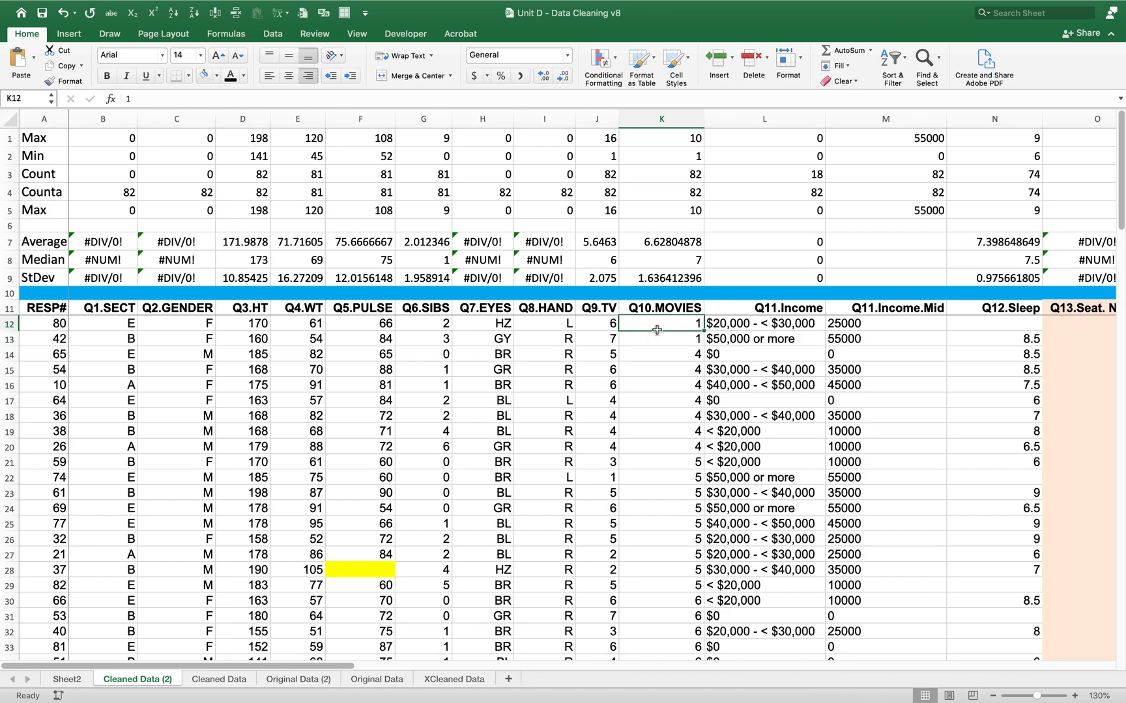
# Step: Sort the survey records by Q5.PULSE in ascending order, starting from F13
pyautogui.click(605, 339)
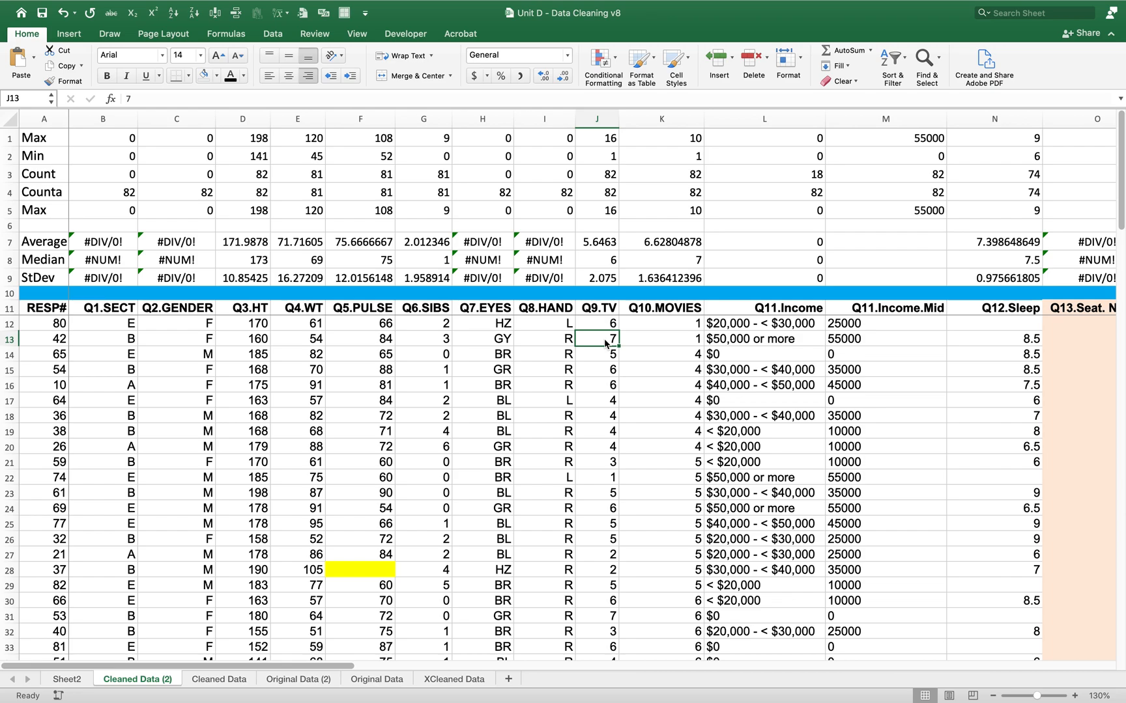
pyautogui.press('Left')
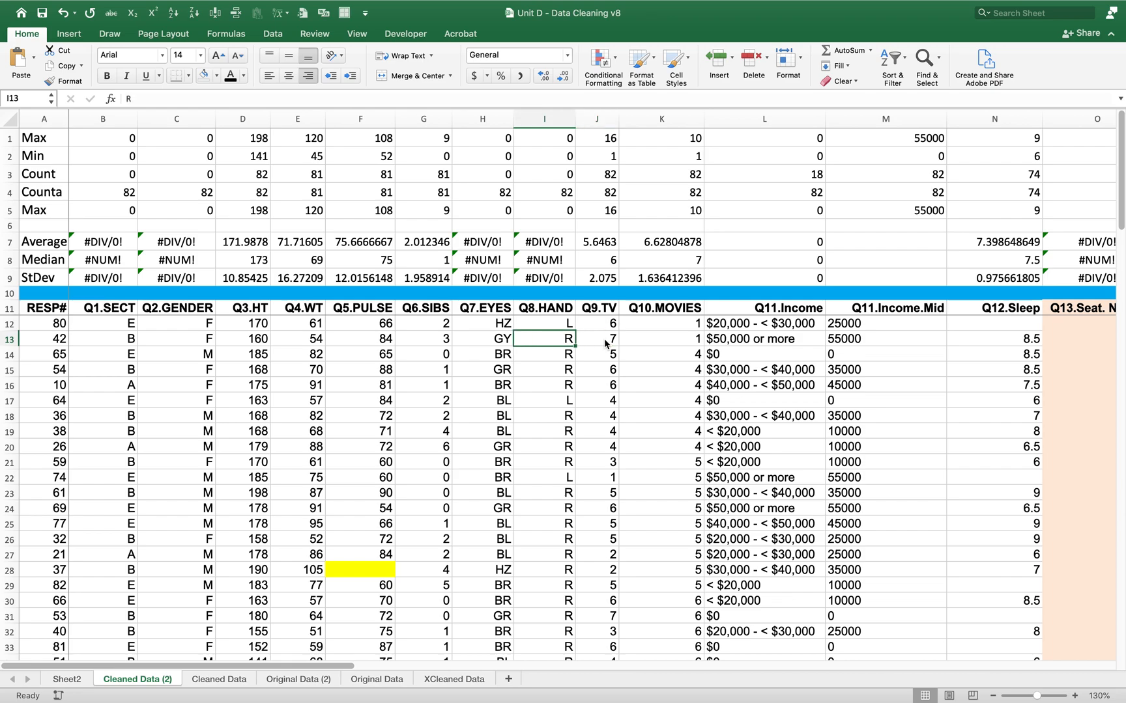
pyautogui.press('Left')
pyautogui.press('Left')
pyautogui.press('Left')
pyautogui.press('Left')
pyautogui.press('Right')
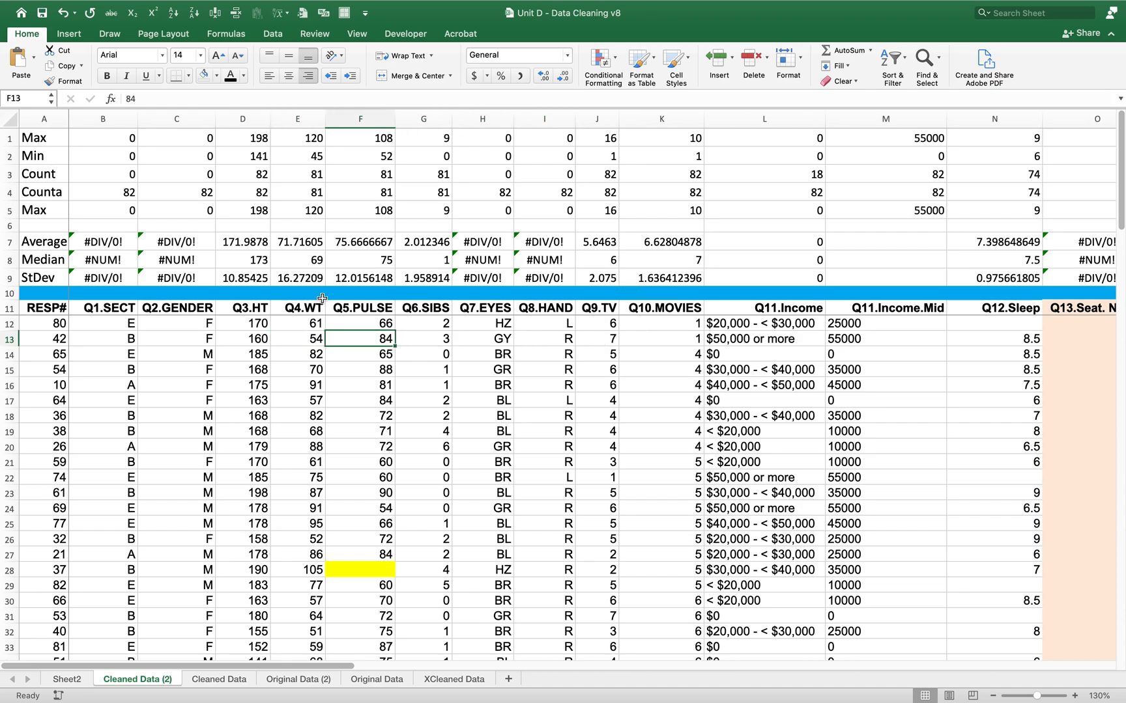
pyautogui.click(173, 13)
pyautogui.press('Up')
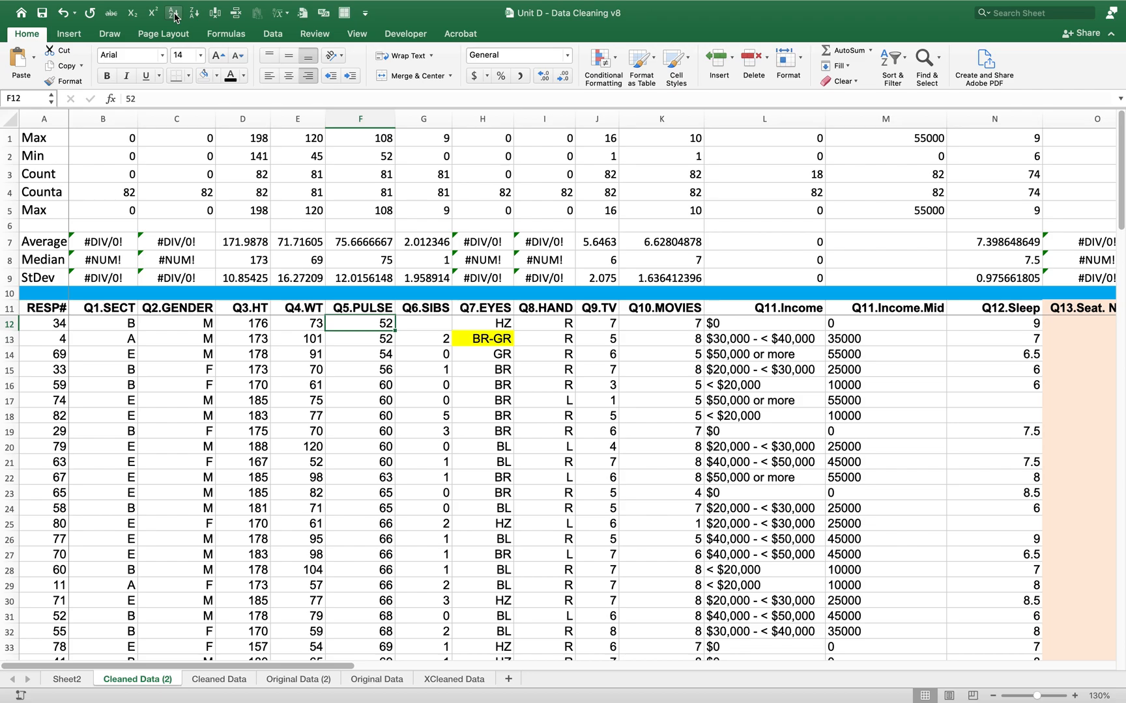
# Step: Remove the yellow fill from the blank Q5.PULSE cell F93 in the last record
pyautogui.hotkey('ctrl', 'Down')
pyautogui.press('Down')
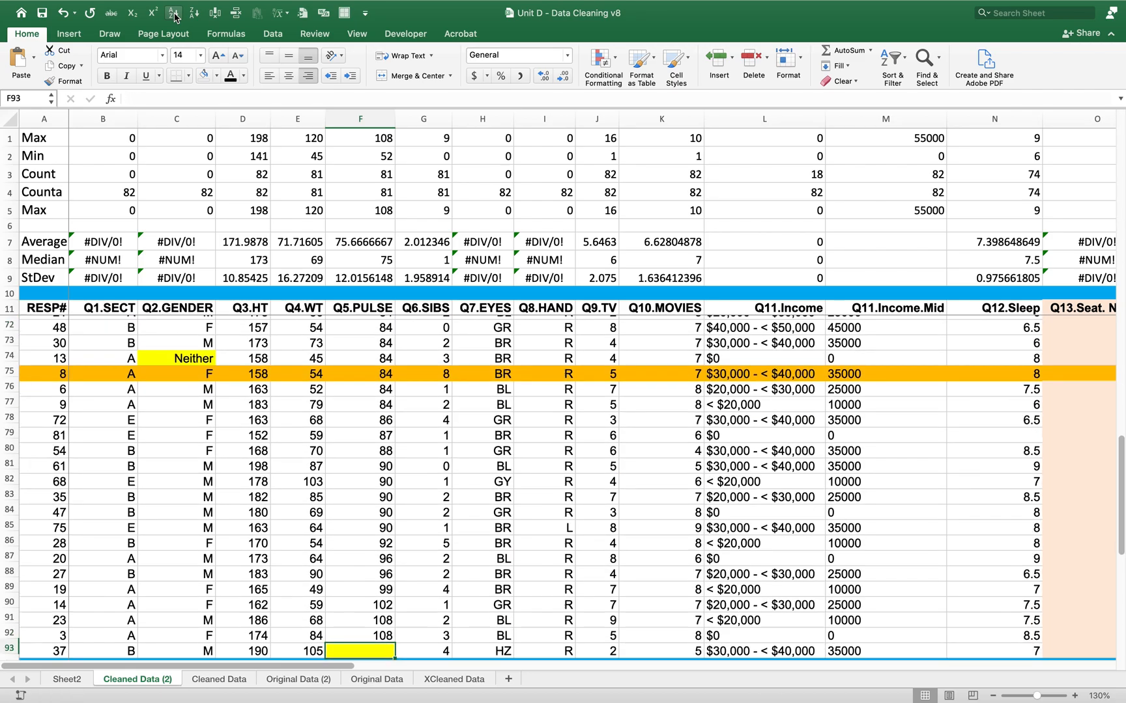
pyautogui.press('Down')
pyautogui.press('Down')
pyautogui.press('Up')
pyautogui.press('Up')
pyautogui.press('Up')
pyautogui.press('Down')
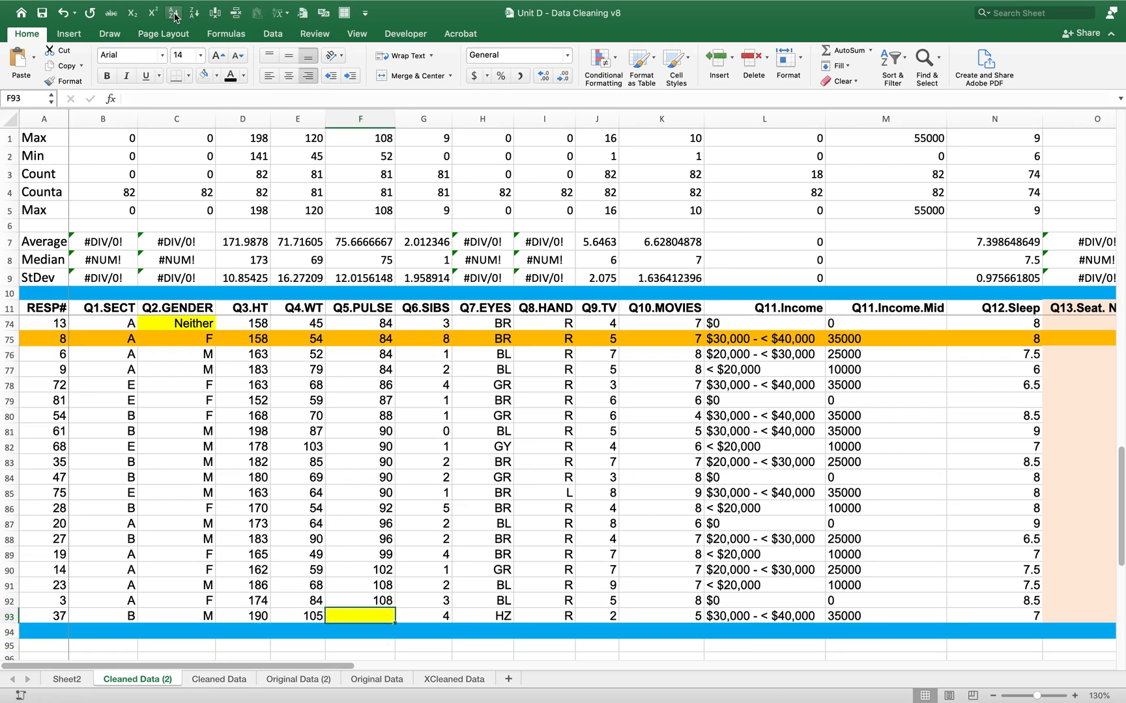
pyautogui.click(205, 78)
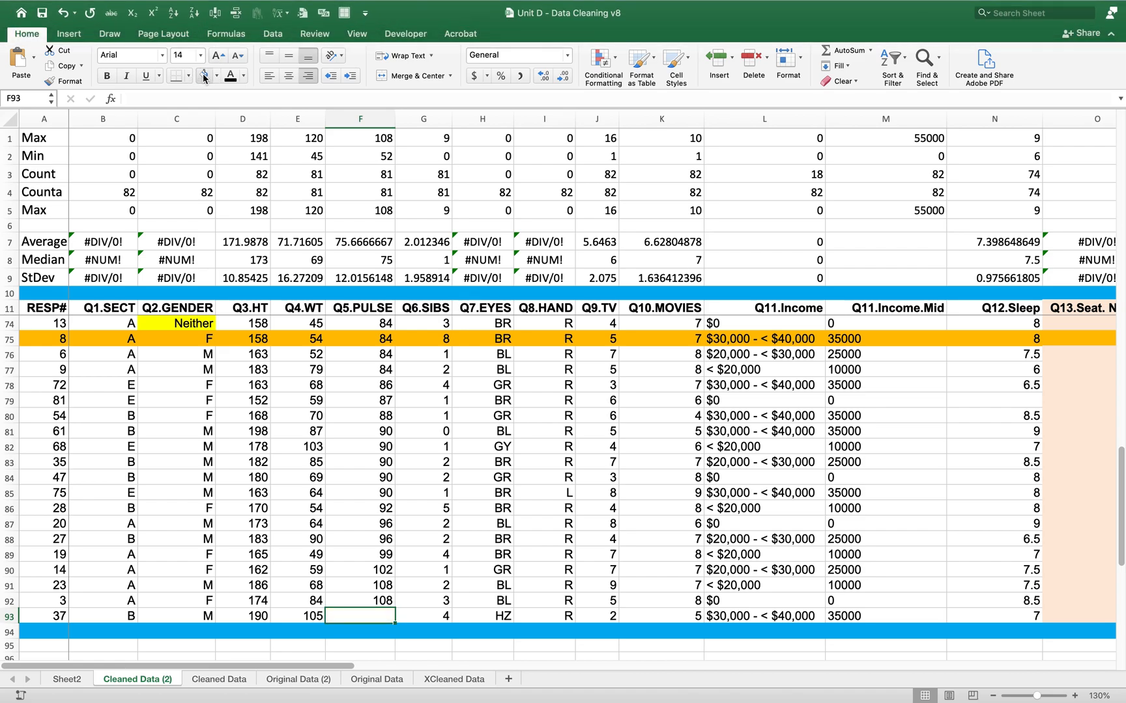
# Step: Go through the Q1.SECT column from B12, clear the "Don't Know" entry in B48 and remove its yellow fill
pyautogui.press('Up')
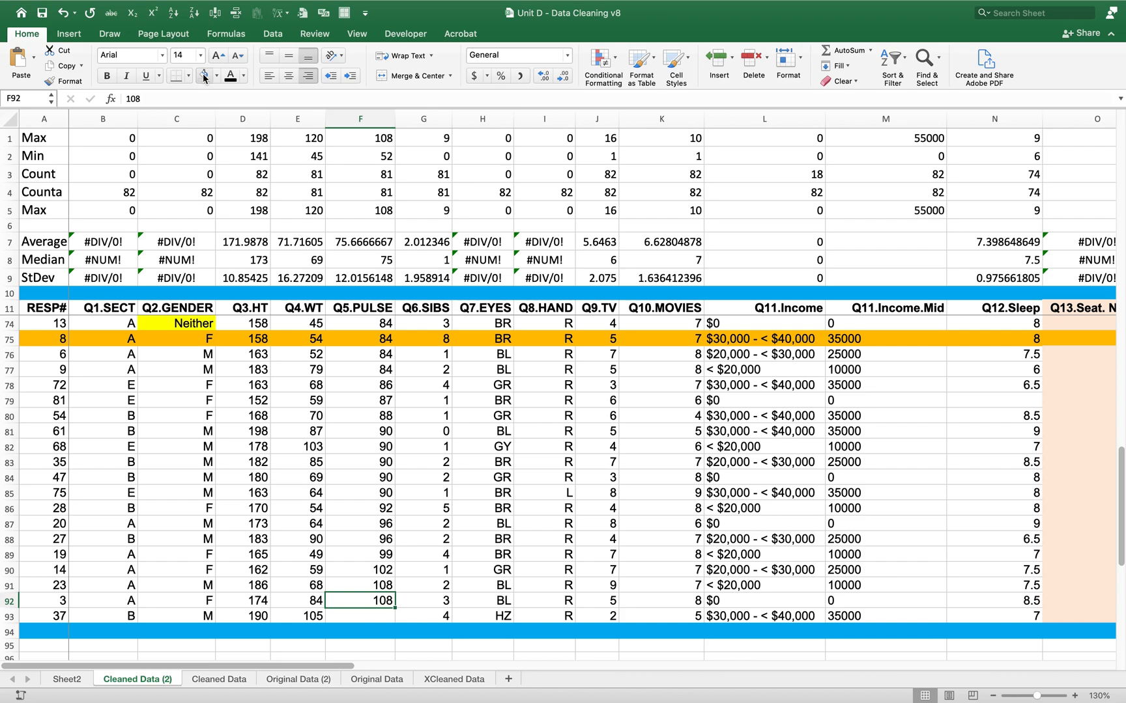
pyautogui.press('Left')
pyautogui.press('super+Up')
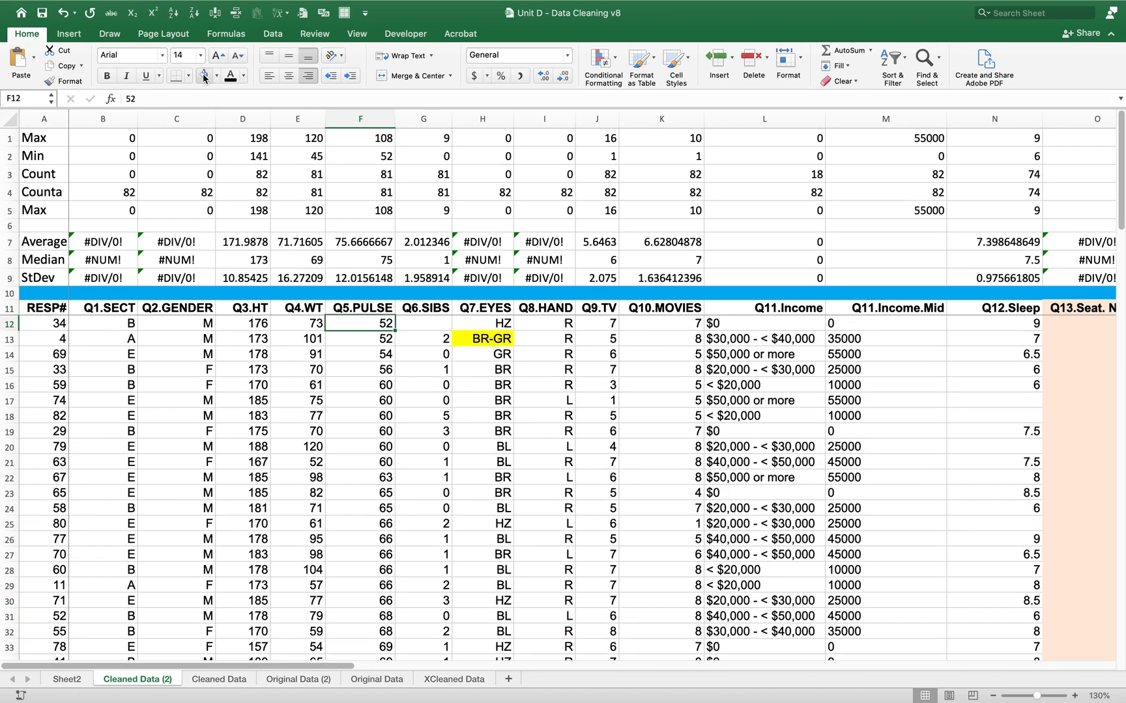
pyautogui.press('Left')
pyautogui.press('Left')
pyautogui.press('Left')
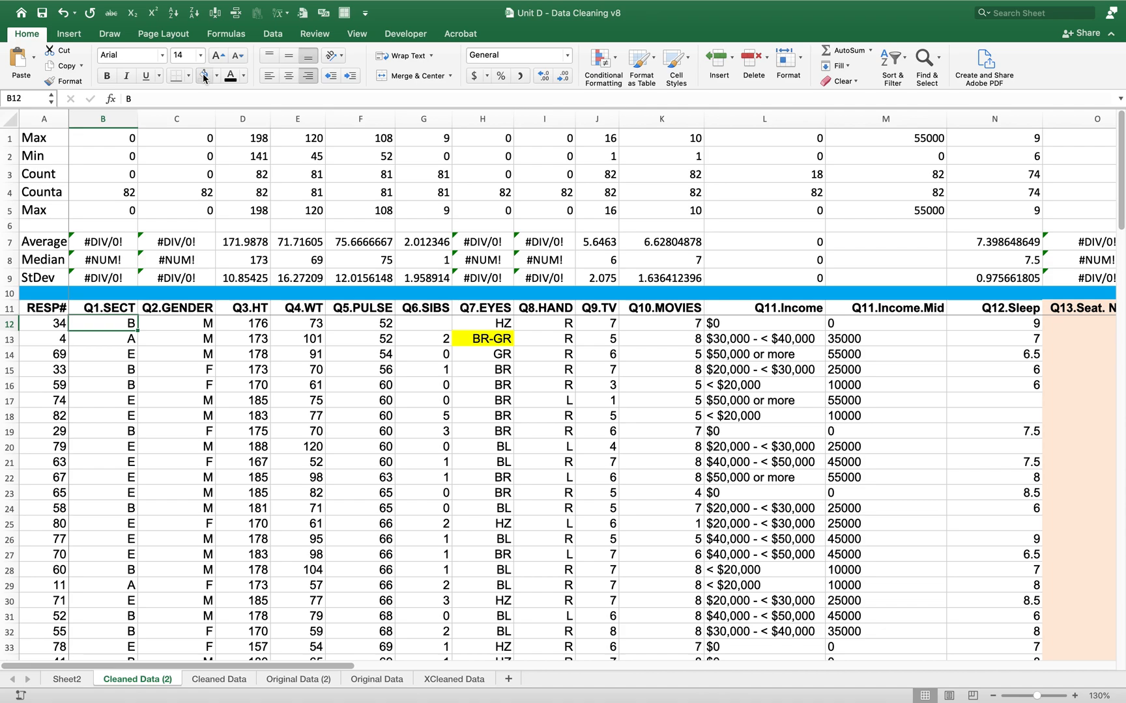
pyautogui.press('Down')
pyautogui.press('Down')
pyautogui.press('Down')
pyautogui.press('Down')
pyautogui.press('Down')
pyautogui.press('Down')
pyautogui.press('Down')
pyautogui.press('Down')
pyautogui.press('Down')
pyautogui.press('Down')
pyautogui.press('Down')
pyautogui.press('Down')
pyautogui.press('Down')
pyautogui.press('Down')
pyautogui.press('Down')
pyautogui.press('Down')
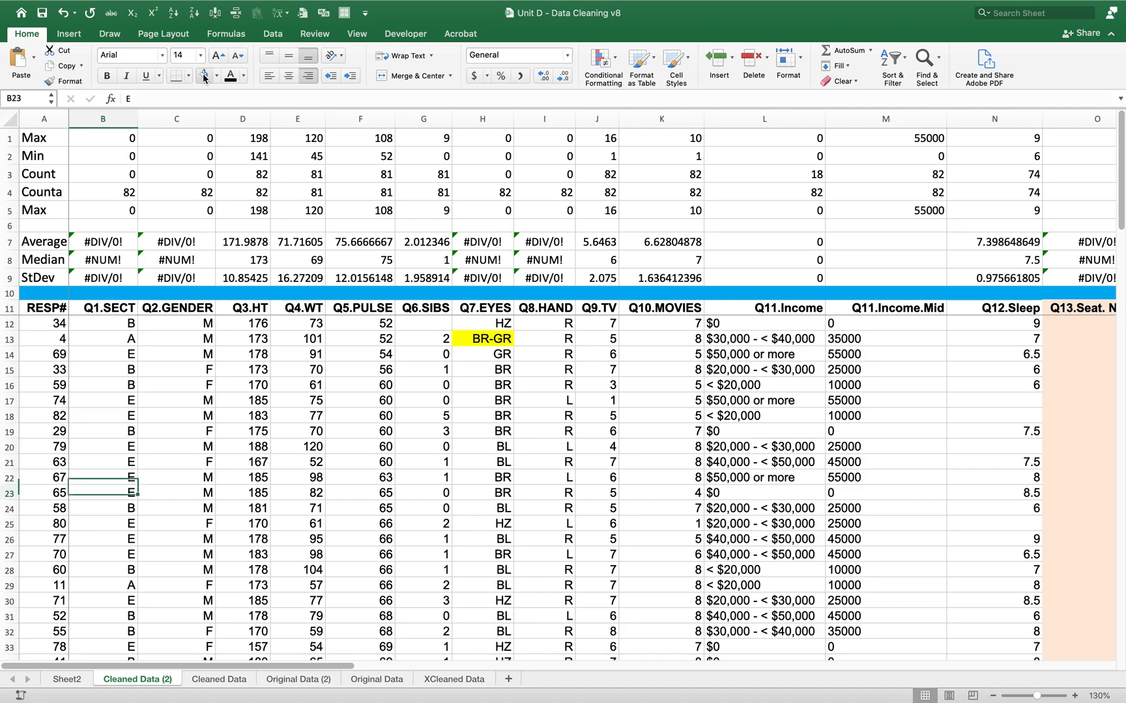
pyautogui.press('Down')
pyautogui.press('Down')
pyautogui.press('Down')
pyautogui.press('Down')
pyautogui.press('Down')
pyautogui.press('Down')
pyautogui.press('Down')
pyautogui.press('Down')
pyautogui.press('Down')
pyautogui.press('Down')
pyautogui.press('Down')
pyautogui.press('Down')
pyautogui.press('Down')
pyautogui.press('Down')
pyautogui.press('Down')
pyautogui.press('Down')
pyautogui.press('Down')
pyautogui.press('Down')
pyautogui.press('Down')
pyautogui.press('Down')
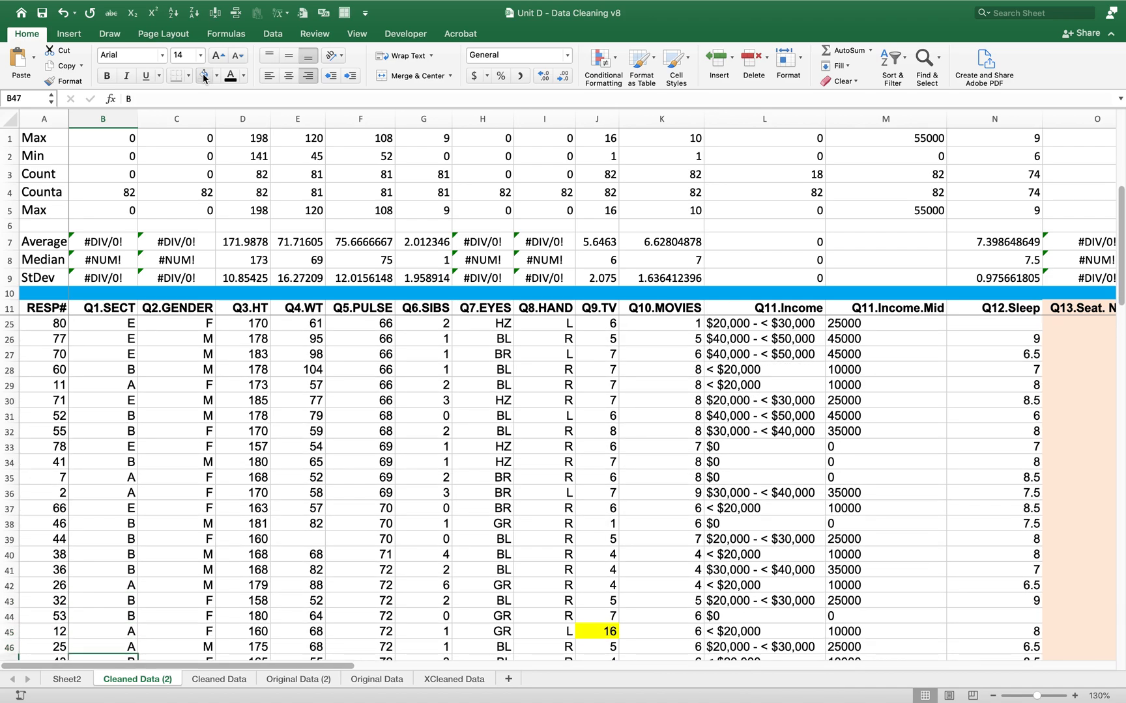
pyautogui.press('Up')
pyautogui.press('Up')
pyautogui.press('Up')
pyautogui.press('Up')
pyautogui.press('Up')
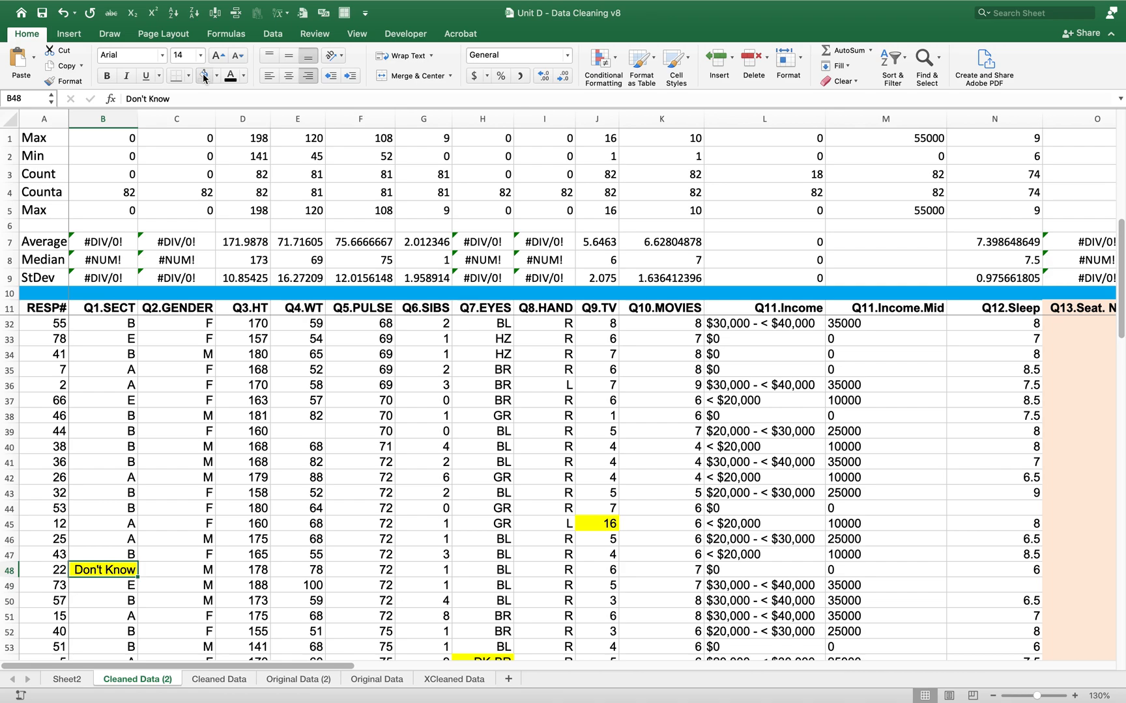
pyautogui.press('Delete')
pyautogui.click(204, 76)
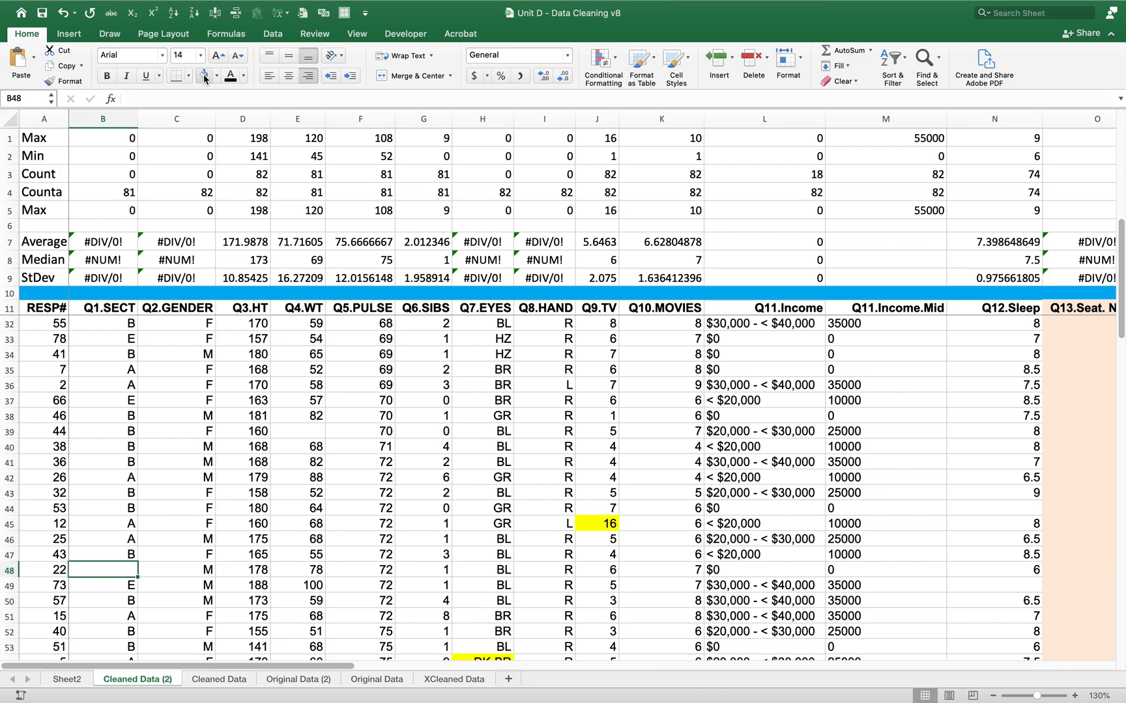
# Step: Review the Q1.SECT entries below row 48 for further invalid values
pyautogui.press('Down')
pyautogui.press('Down')
pyautogui.press('Down')
pyautogui.press('Down')
pyautogui.press('Down')
pyautogui.press('Down')
pyautogui.press('Down')
pyautogui.press('Down')
pyautogui.press('Down')
pyautogui.press('Down')
pyautogui.press('Down')
pyautogui.press('Down')
pyautogui.press('Down')
pyautogui.press('Down')
pyautogui.press('Down')
pyautogui.press('Down')
pyautogui.press('Down')
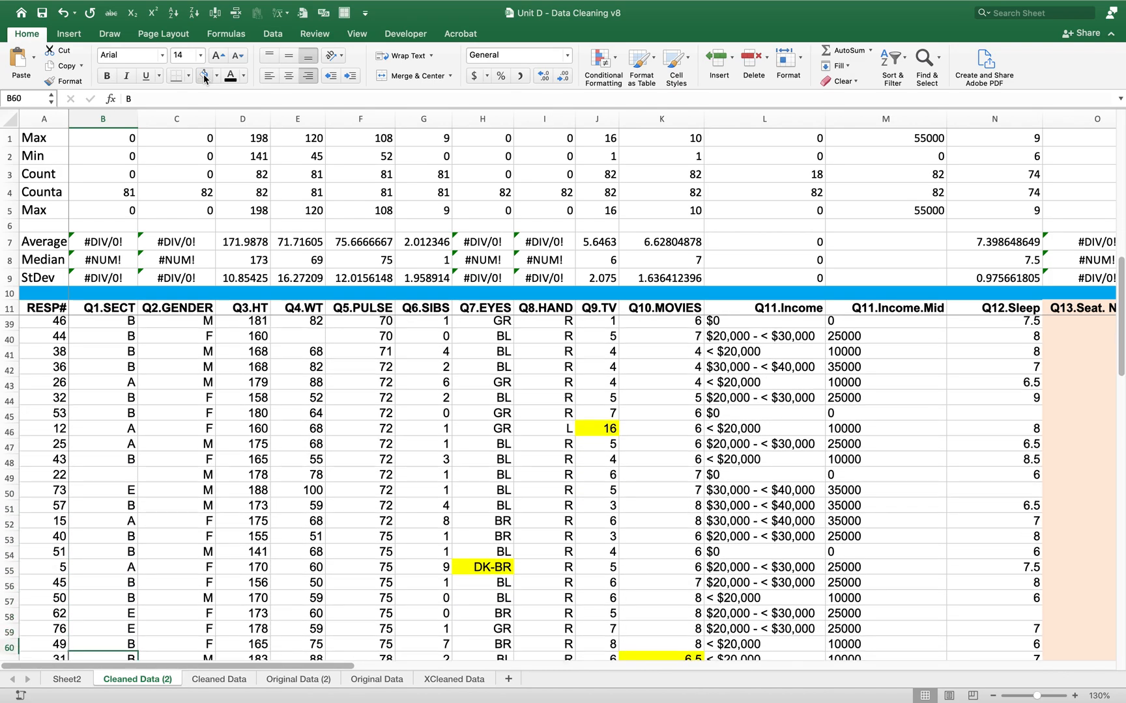
pyautogui.press('Down')
pyautogui.press('Down')
pyautogui.press('Down')
pyautogui.press('Down')
pyautogui.press('Down')
pyautogui.press('Down')
pyautogui.press('Down')
pyautogui.press('Down')
pyautogui.press('Down')
pyautogui.press('Down')
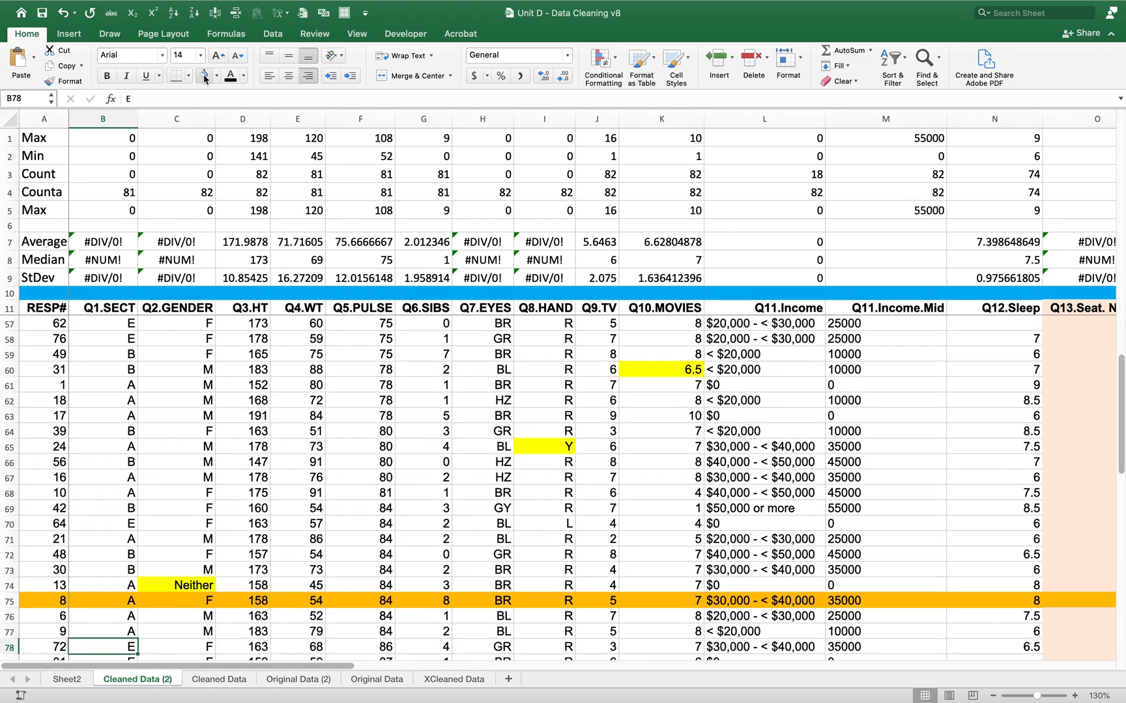
# Step: Select the "Neither" entry in Q2.GENDER cell C74 and check it against the gender question in the Word survey document
pyautogui.press('Up')
pyautogui.press('Right')
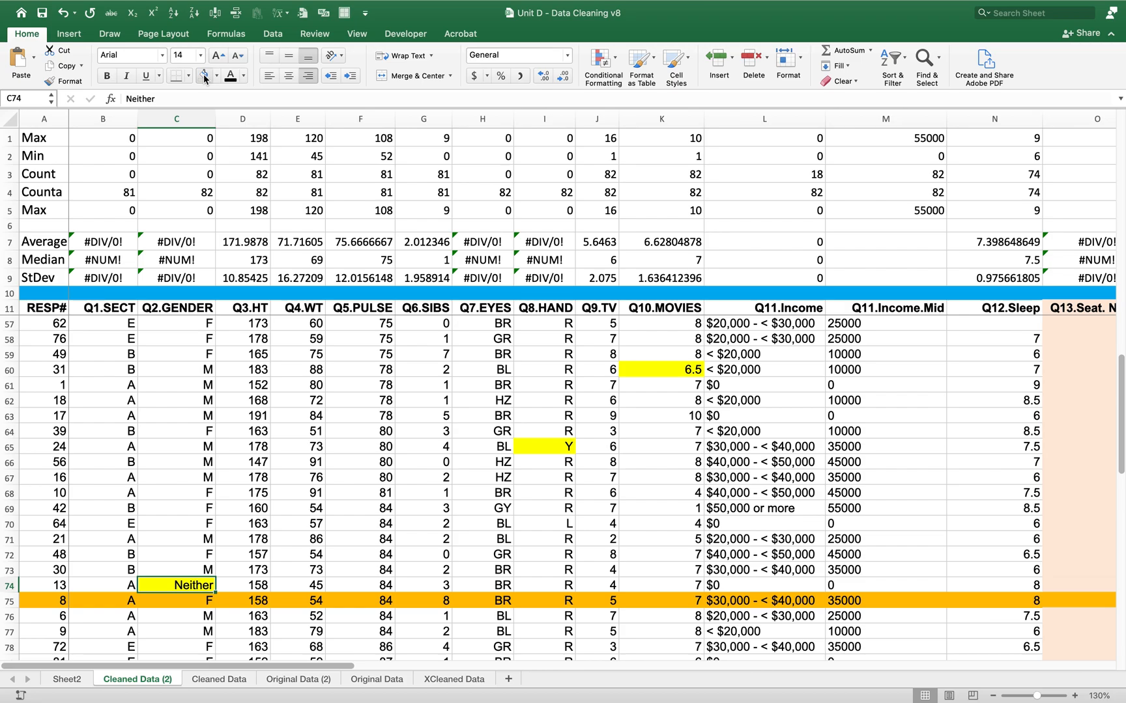
pyautogui.press('super+Tab')
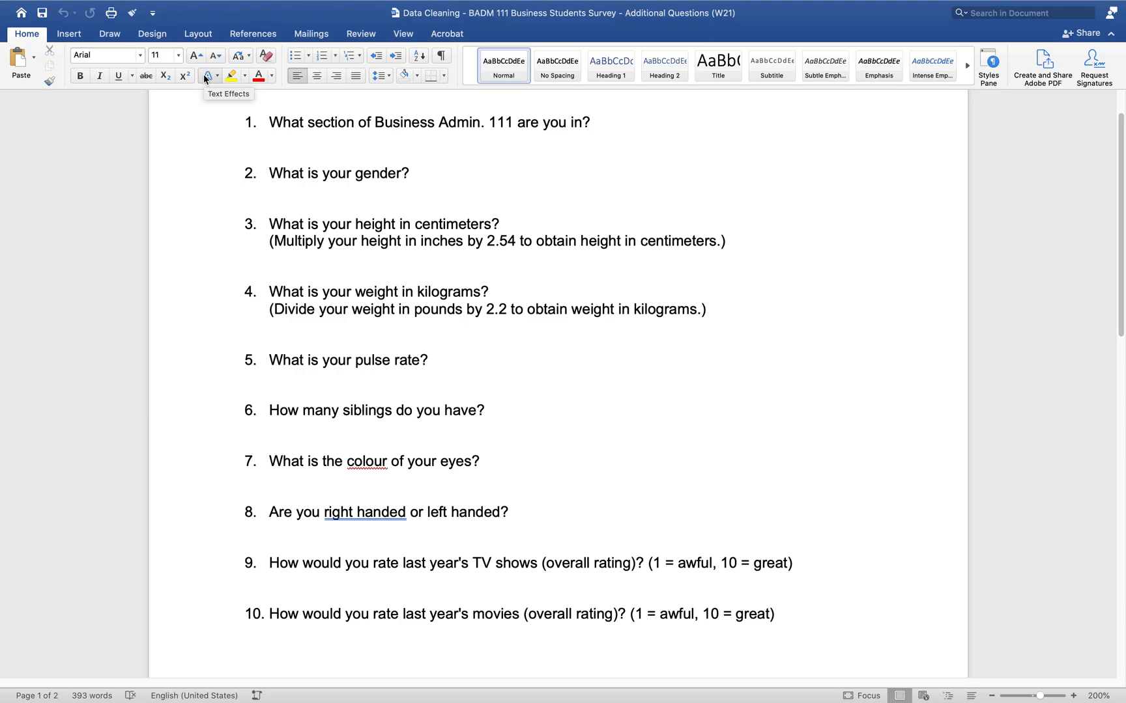
pyautogui.press('super+Tab')
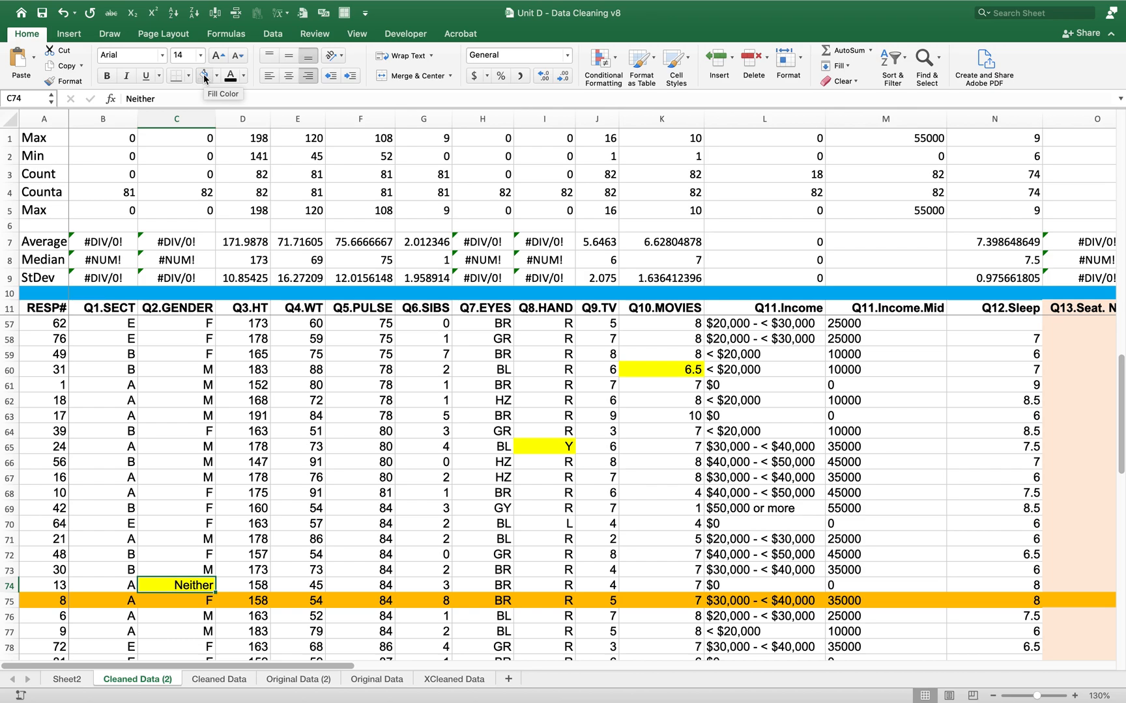
# Step: Replace the "Neither" entry in Q2.GENDER cell C74 with the code N
pyautogui.press('Down')
pyautogui.press('Down')
pyautogui.press('Up')
pyautogui.press('Up')
pyautogui.write('N')
pyautogui.press('Return')
pyautogui.press('Up')
# Step: Review the Q2.GENDER entries from C74 down to the end of the data and back up for further invalid codes
pyautogui.press('Down')
pyautogui.press('Down')
pyautogui.press('Down')
pyautogui.press('Down')
pyautogui.press('Down')
pyautogui.press('Down')
pyautogui.press('Down')
pyautogui.press('Down')
pyautogui.press('Down')
pyautogui.press('Down')
pyautogui.press('Down')
pyautogui.press('Down')
pyautogui.press('Down')
pyautogui.press('Down')
pyautogui.press('Down')
pyautogui.press('Down')
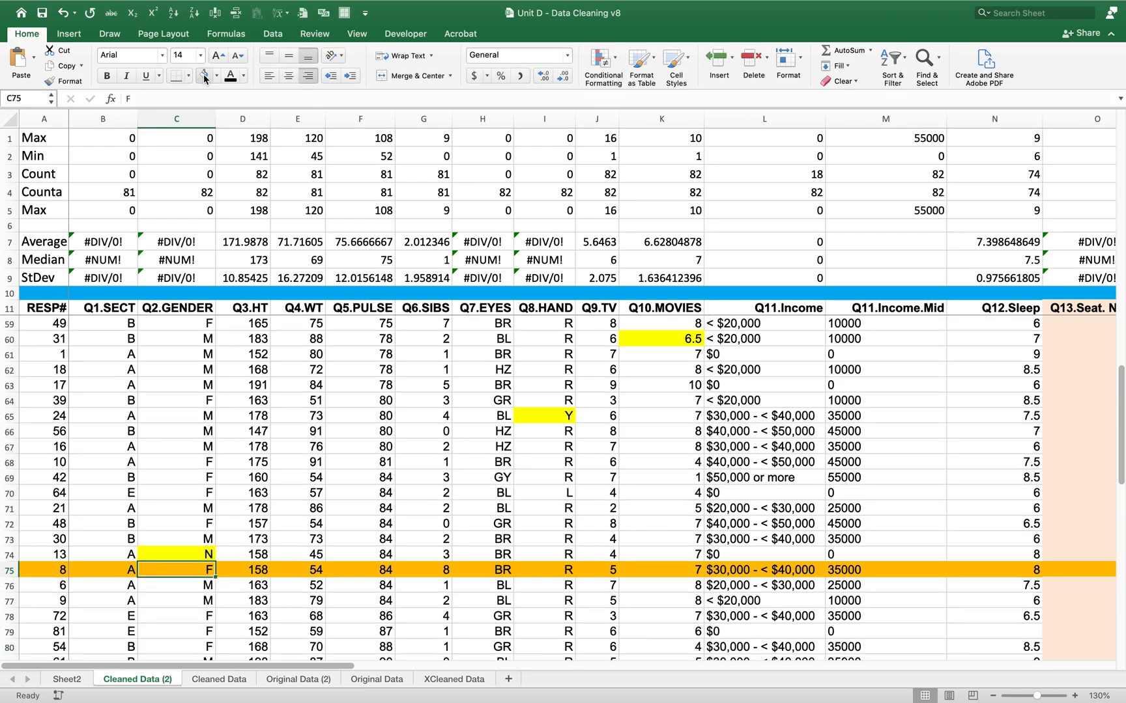
pyautogui.press('Down')
pyautogui.press('Down')
pyautogui.press('Down')
pyautogui.press('Down')
pyautogui.press('Down')
pyautogui.press('Down')
pyautogui.press('Down')
pyautogui.press('Down')
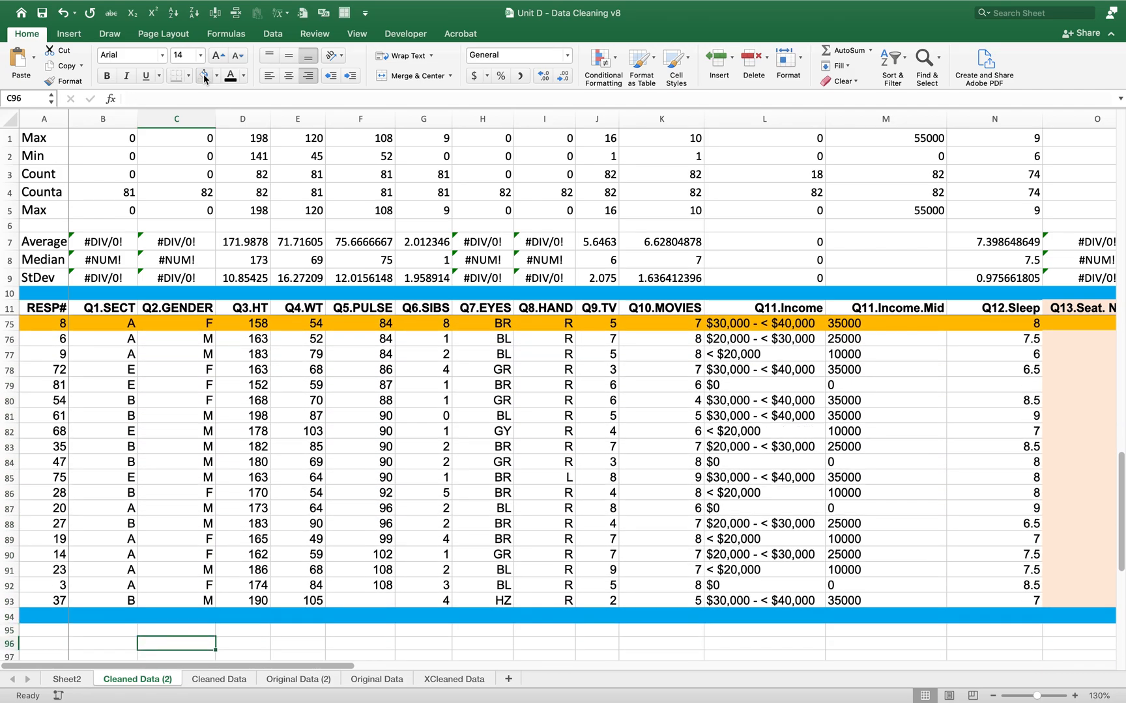
pyautogui.press('Up')
pyautogui.press('Up')
pyautogui.press('Up')
pyautogui.press('Up')
pyautogui.press('Up')
pyautogui.press('Up')
pyautogui.press('Up')
pyautogui.press('Up')
pyautogui.press('Up')
pyautogui.press('Up')
pyautogui.press('Up')
pyautogui.press('Up')
pyautogui.press('Up')
pyautogui.press('Up')
pyautogui.press('Up')
pyautogui.press('Up')
pyautogui.press('Up')
pyautogui.press('Up')
pyautogui.press('Up')
pyautogui.press('Up')
pyautogui.press('Up')
pyautogui.press('Up')
pyautogui.press('Up')
pyautogui.press('Up')
pyautogui.press('Up')
pyautogui.press('Up')
pyautogui.press('Up')
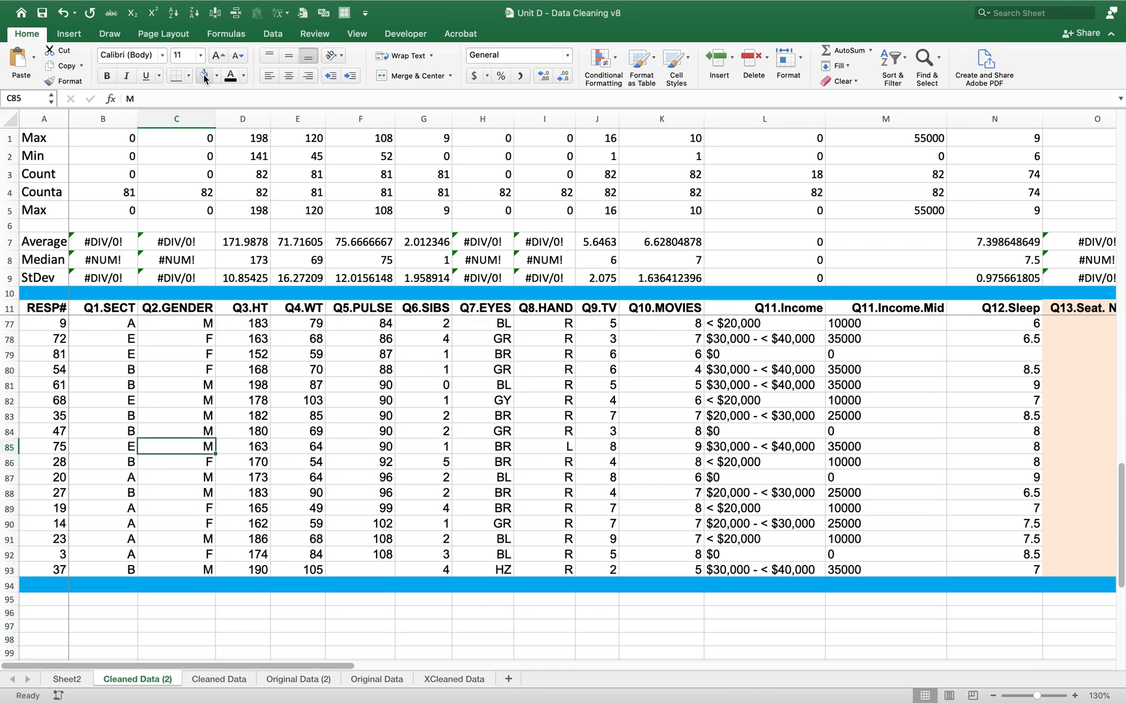
pyautogui.press('Up')
pyautogui.press('Up')
pyautogui.press('Up')
pyautogui.press('Up')
pyautogui.press('Up')
pyautogui.press('Up')
pyautogui.press('Up')
pyautogui.press('Up')
pyautogui.press('Up')
pyautogui.press('Up')
pyautogui.press('Up')
pyautogui.press('Up')
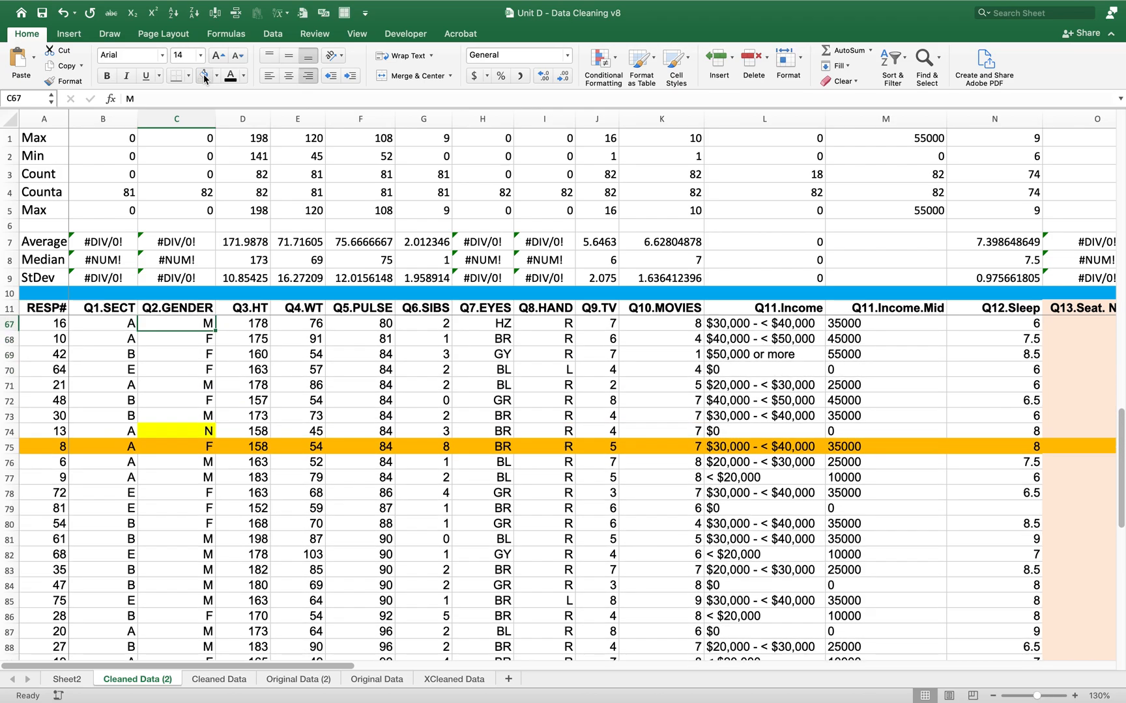
# Step: Select the "Y" entry in Q8.HAND cell I65 and check it against the handedness question in the Word survey document
pyautogui.press('Down')
pyautogui.press('Down')
pyautogui.press('Down')
pyautogui.press('Down')
pyautogui.press('Down')
pyautogui.press('Down')
pyautogui.press('Down')
pyautogui.press('Down')
pyautogui.press('Right')
pyautogui.press('Right')
pyautogui.press('Right')
pyautogui.press('Right')
pyautogui.press('Right')
pyautogui.press('Right')
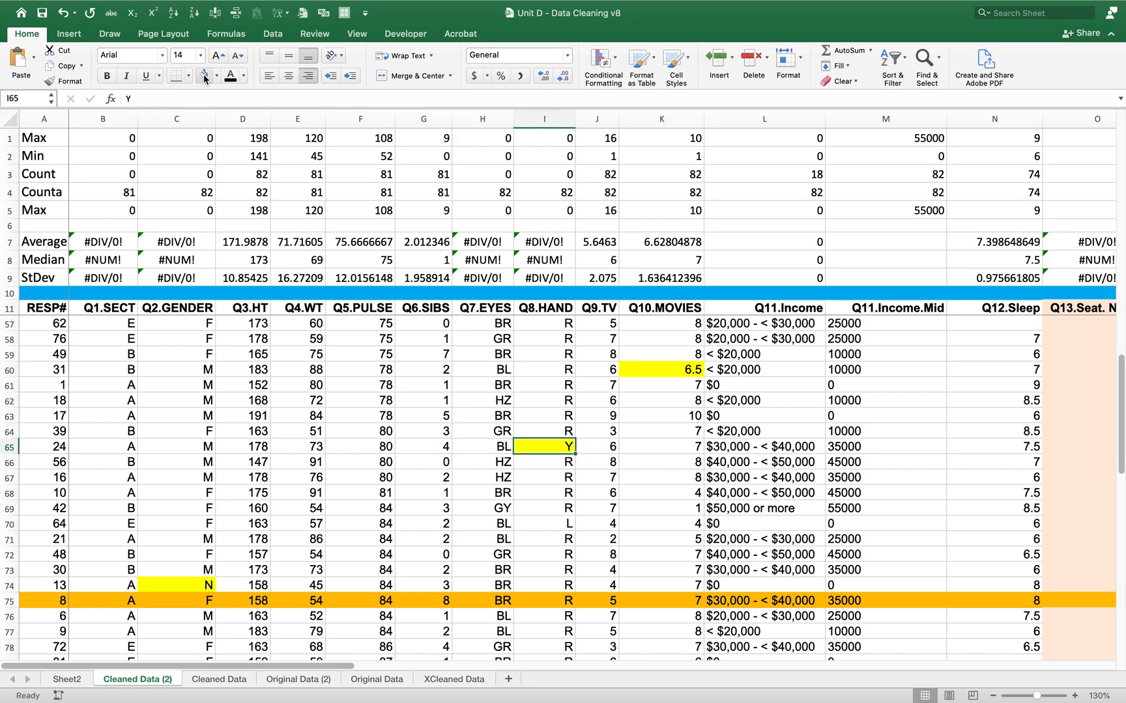
pyautogui.hotkey('ctrl', 'Left')
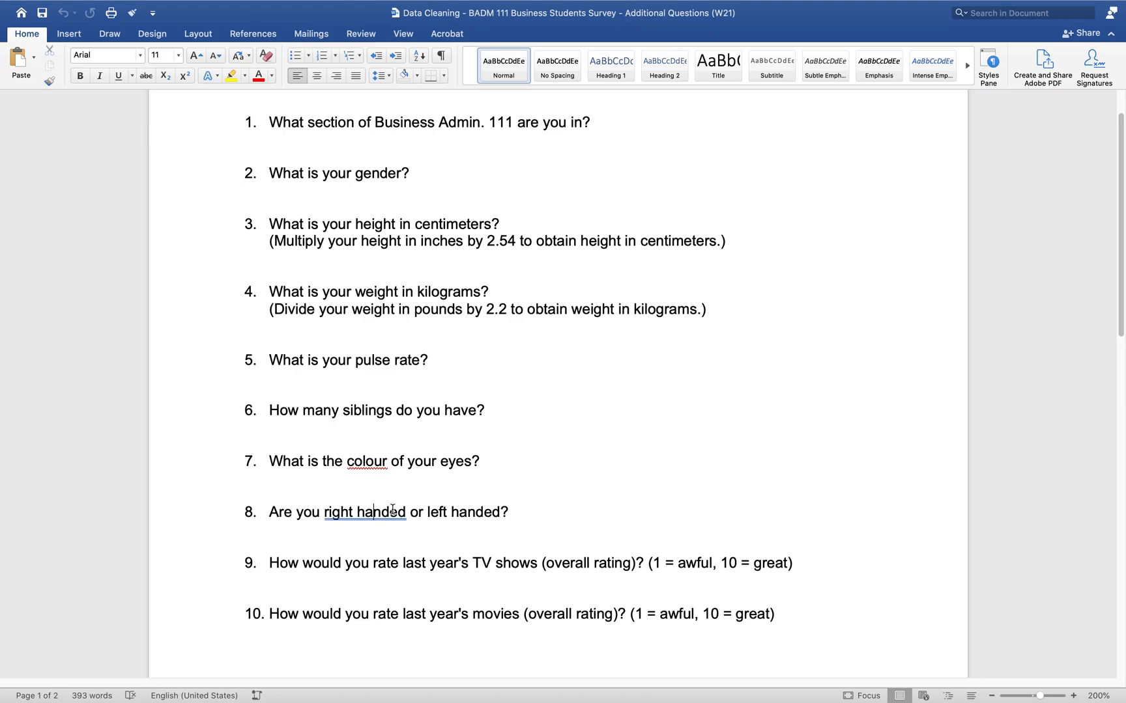
pyautogui.hotkey('ctrl', 'Right')
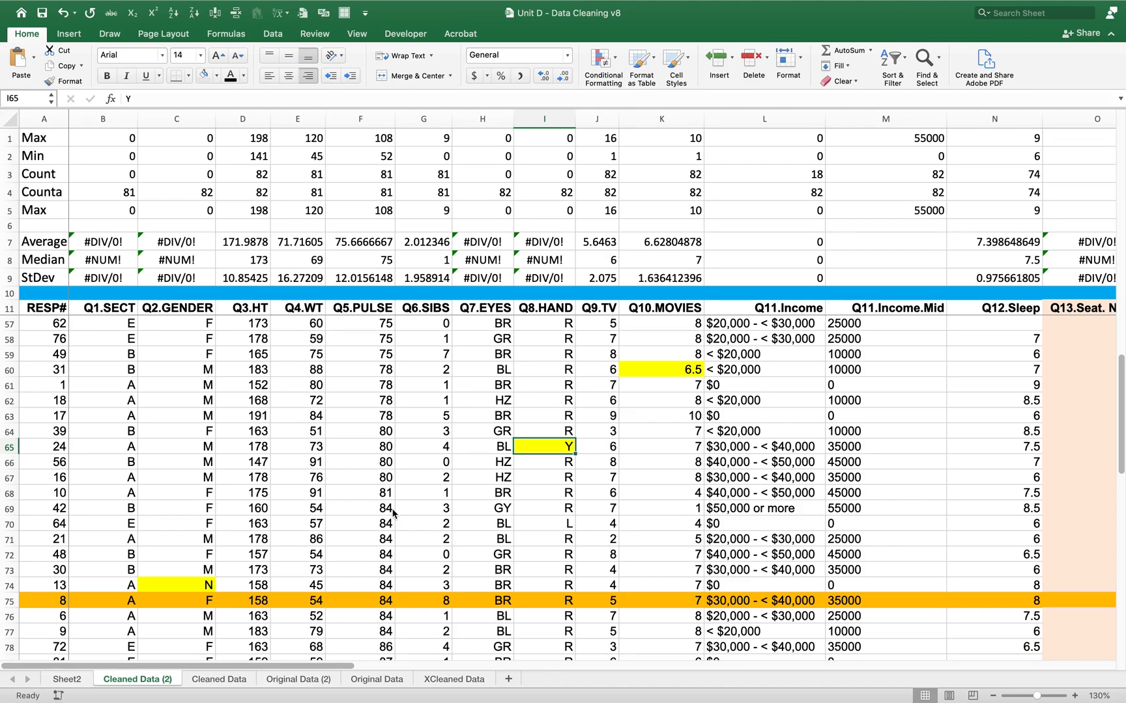
# Step: Clear the "Y" entry in Q8.HAND cell I65 and remove the yellow fill from it and from Q2.GENDER cell C74
pyautogui.click(60, 447)
pyautogui.click(542, 446)
pyautogui.press('Delete')
pyautogui.click(206, 76)
pyautogui.press('Up')
pyautogui.press('Up')
pyautogui.press('Up')
pyautogui.press('Up')
pyautogui.press('Up')
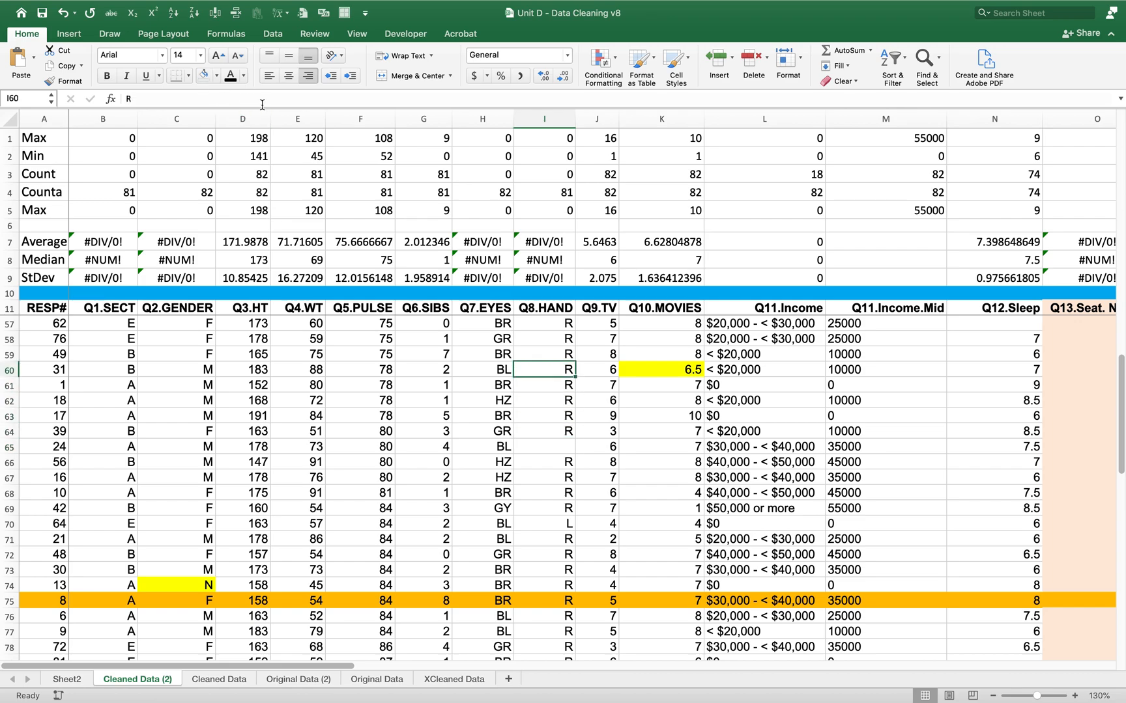
pyautogui.click(194, 589)
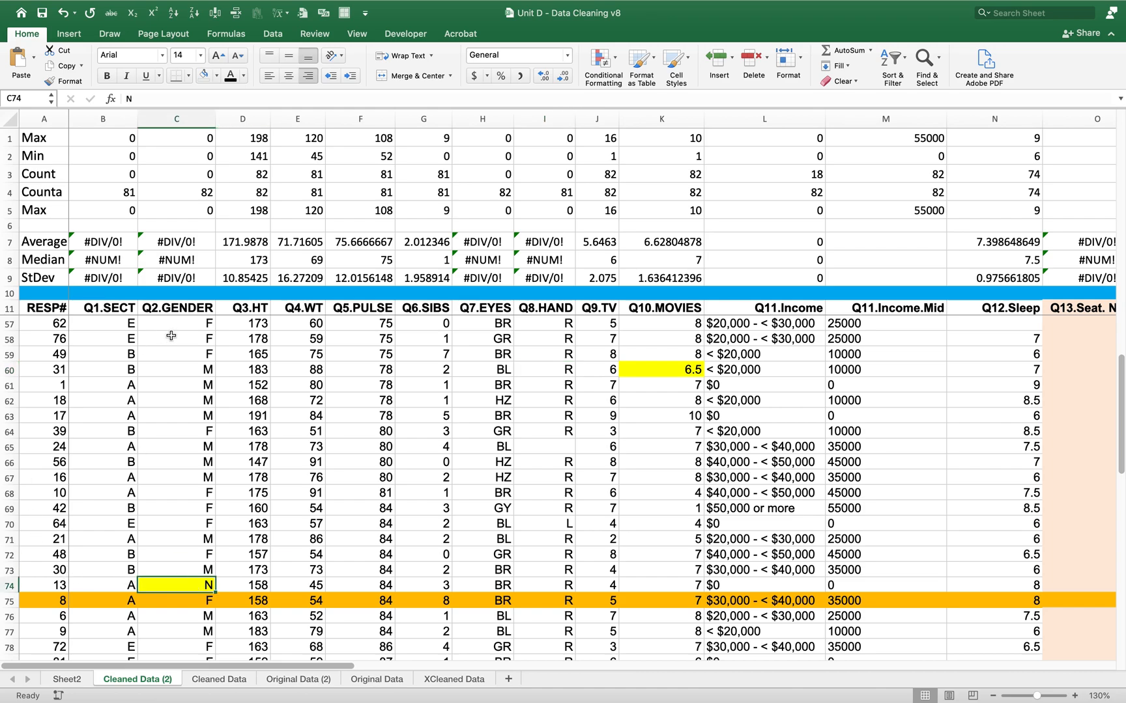
pyautogui.click(208, 74)
# Step: Review the Q8.HAND entries from I61 upward for further invalid codes
pyautogui.click(571, 381)
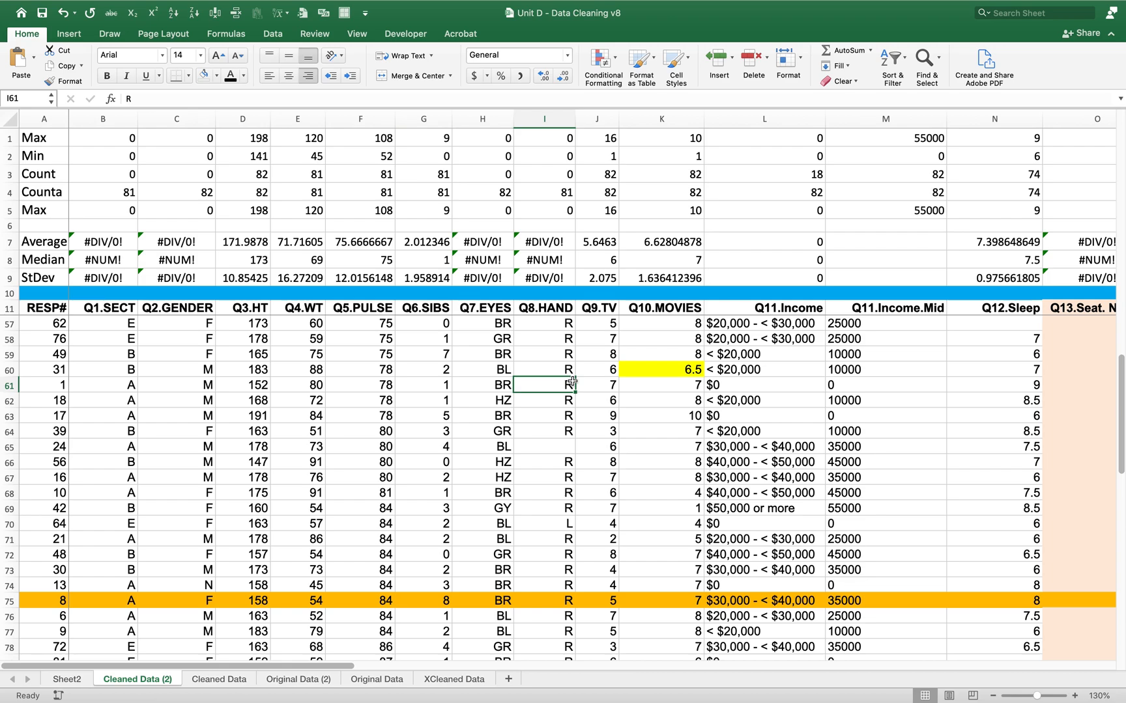
pyautogui.press('Up')
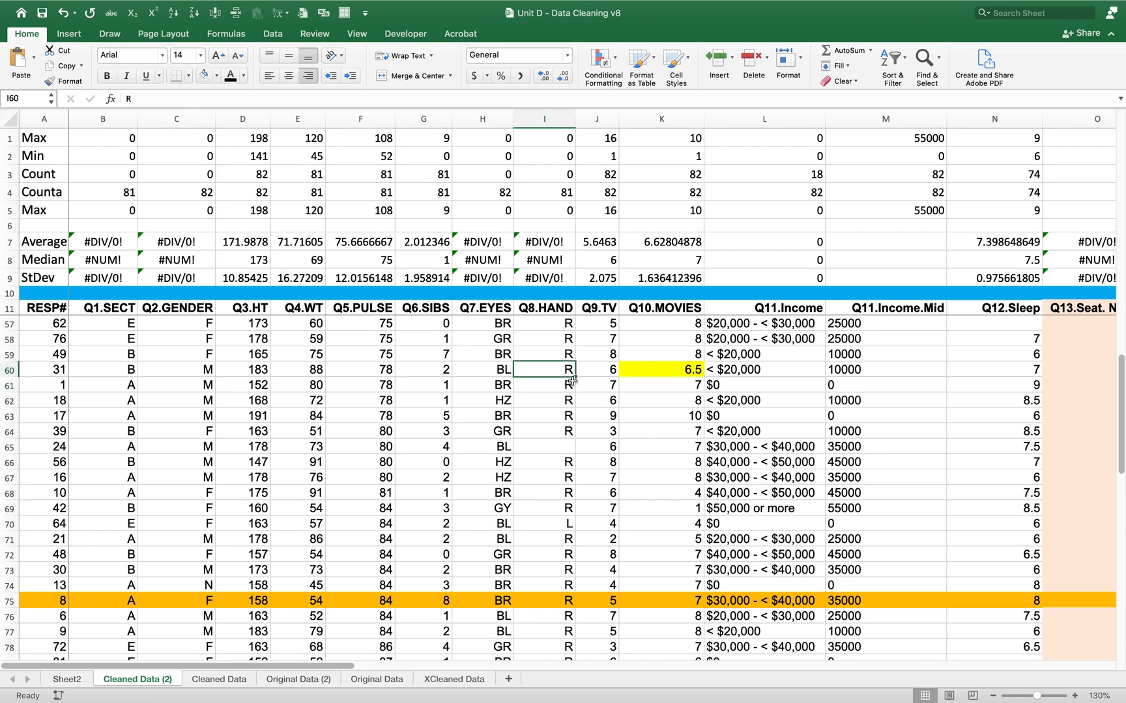
pyautogui.press('Up')
pyautogui.press('Up')
pyautogui.press('Up')
pyautogui.press('Up')
pyautogui.press('Up')
pyautogui.press('Up')
pyautogui.press('Up')
pyautogui.press('Up')
pyautogui.press('Up')
pyautogui.press('Up')
pyautogui.press('Up')
pyautogui.press('Up')
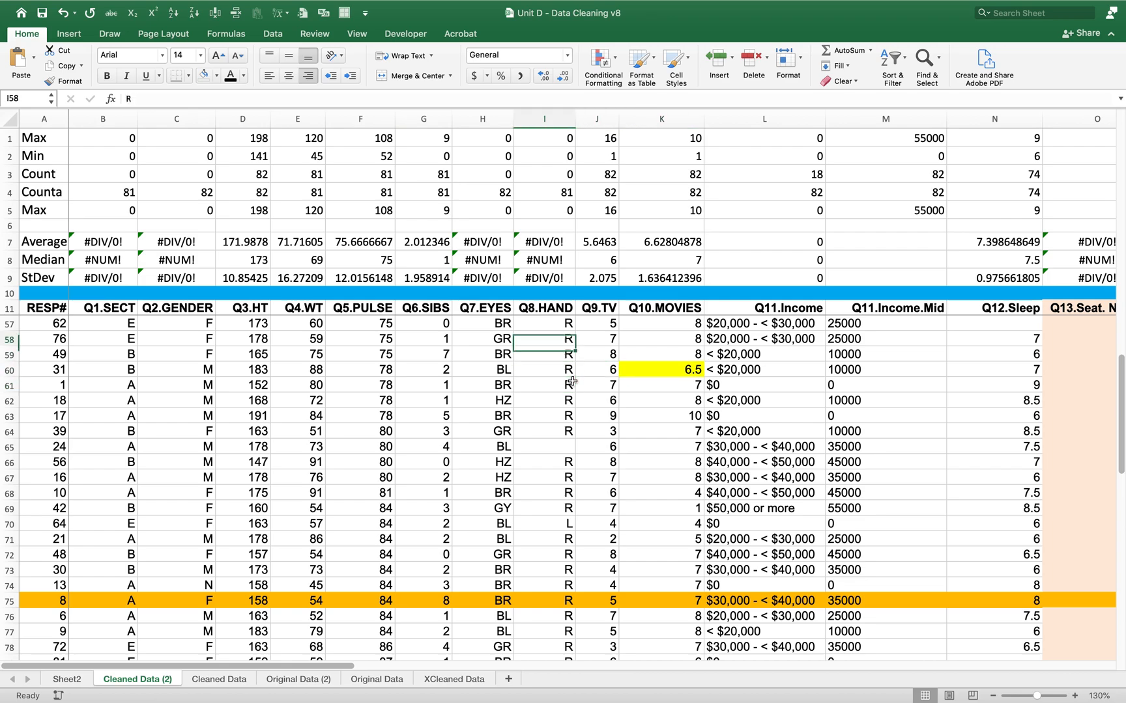
# Step: Select the "DK-BR" entry in Q7.EYES cell H54 and check it against the eye colour question in the Word survey document
pyautogui.press('Left')
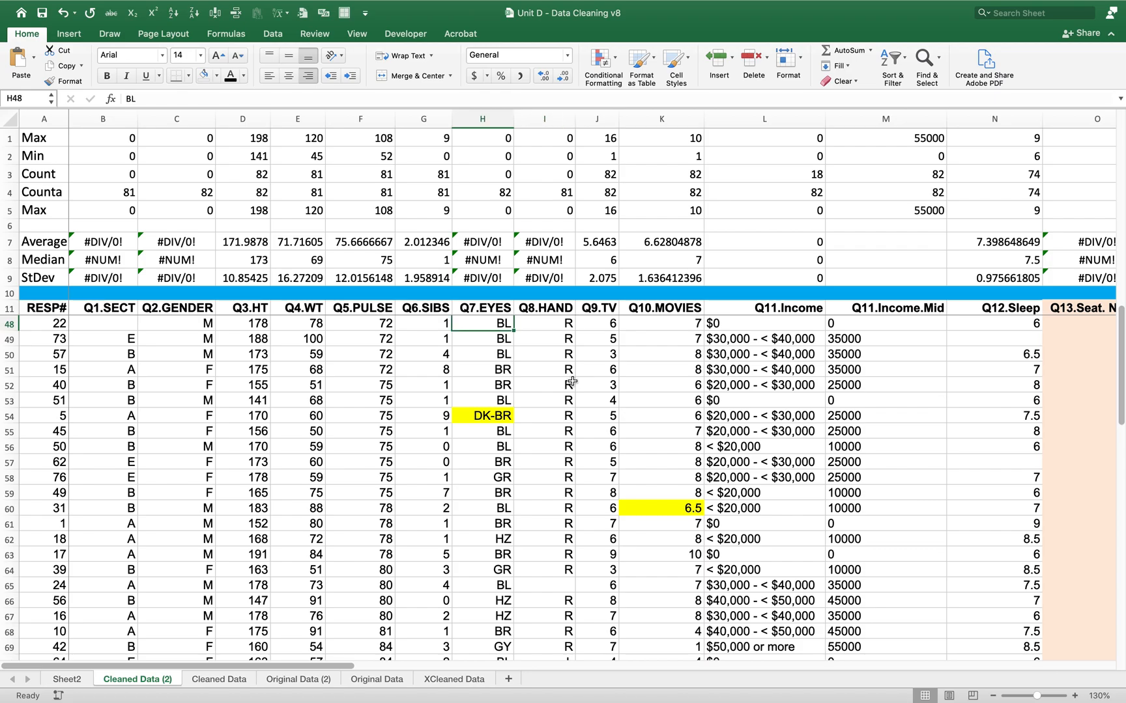
pyautogui.press('Up')
pyautogui.press('Down')
pyautogui.press('Down')
pyautogui.press('Down')
pyautogui.press('Down')
pyautogui.press('Down')
pyautogui.press('Down')
pyautogui.press('Down')
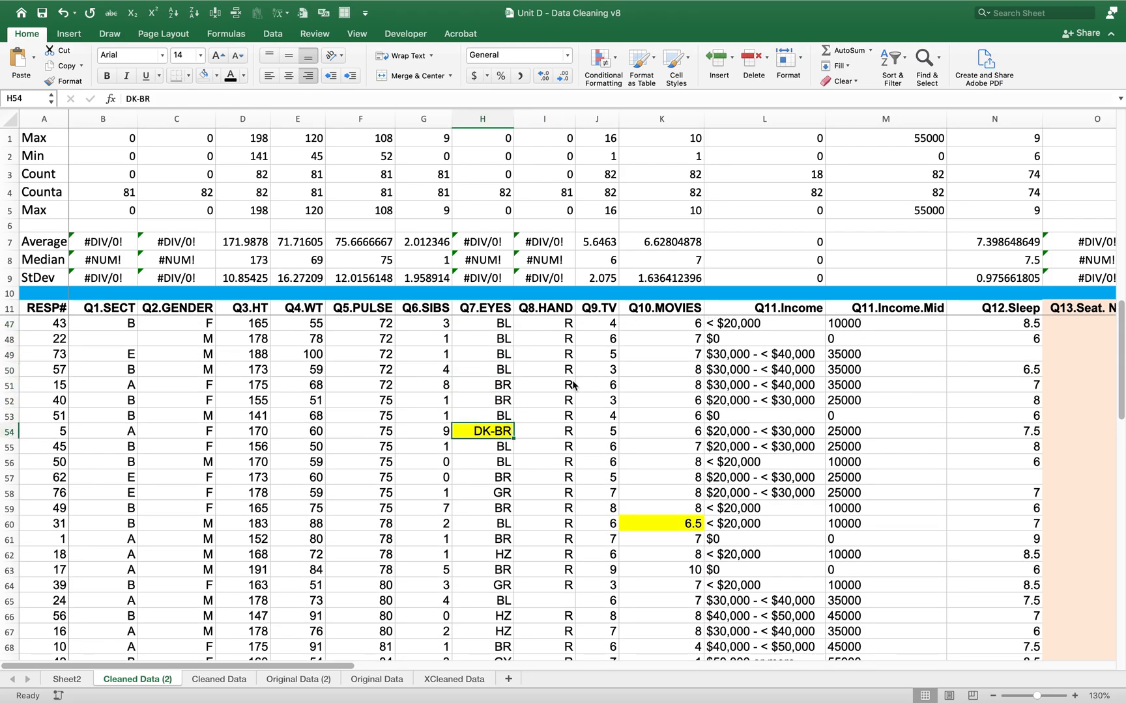
pyautogui.press('super+Tab')
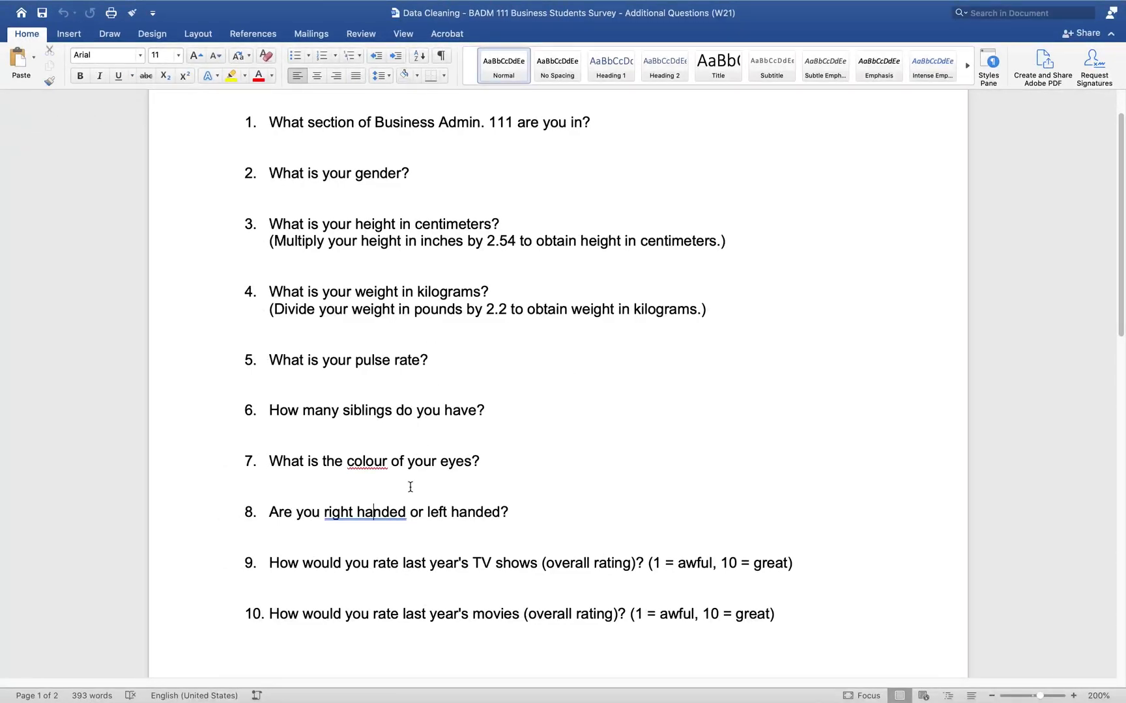
pyautogui.click(373, 512)
pyautogui.moveTo(271, 461); pyautogui.dragTo(482, 463)
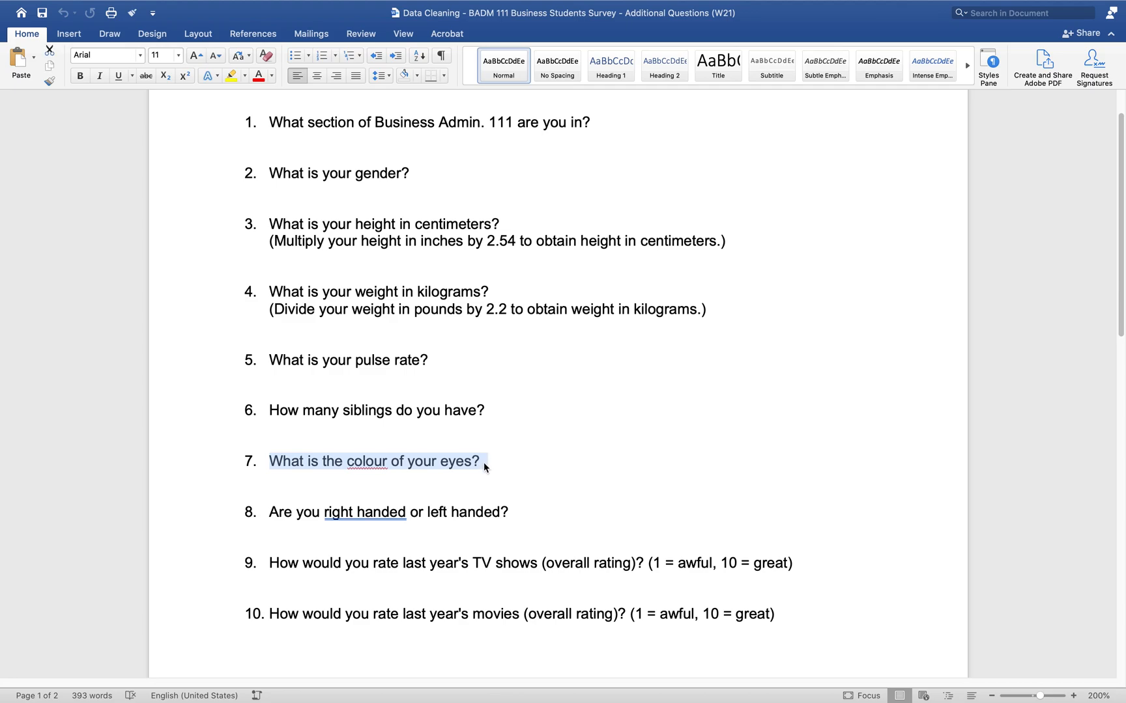
pyautogui.click(483, 463)
pyautogui.click(460, 476)
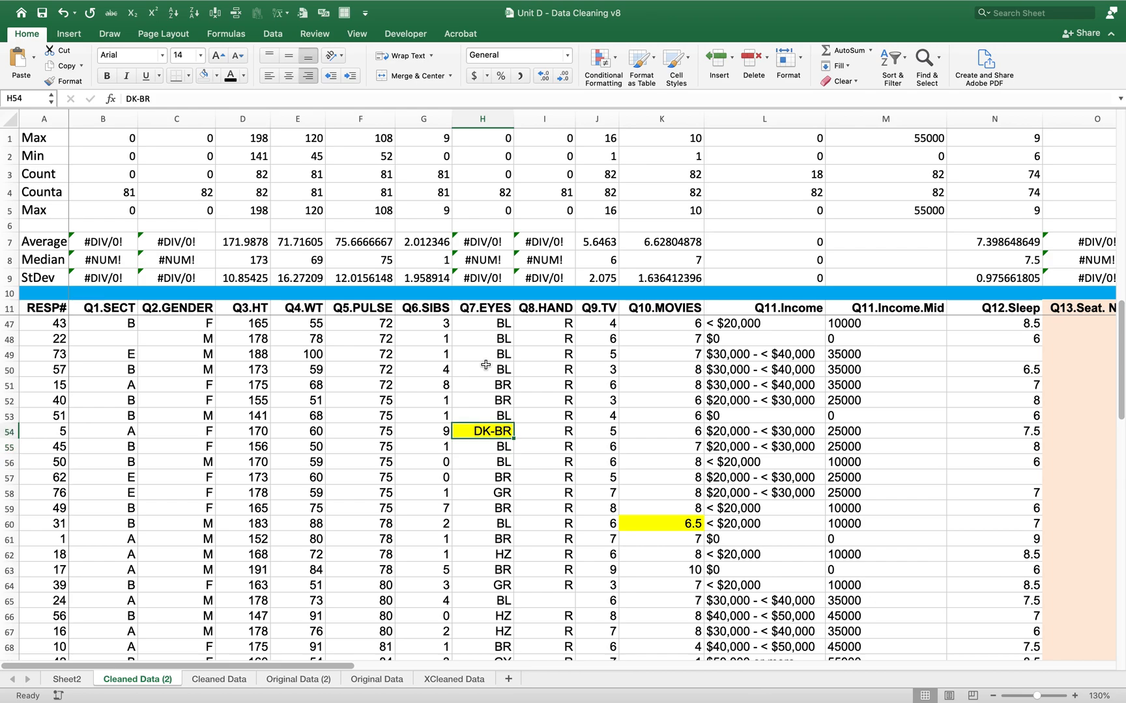
# Step: Replace the "DK-BR" entry and its yellow fill in H54 with a copy of the BR cell H52
pyautogui.press('Up')
pyautogui.press('Up')
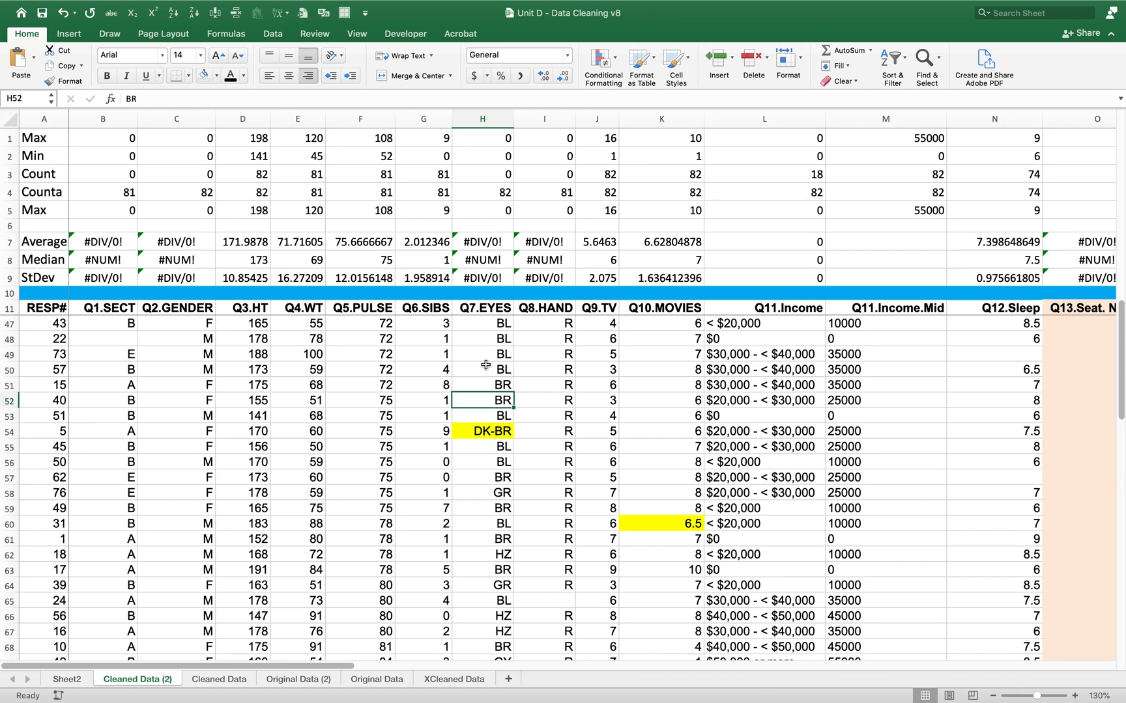
pyautogui.press('cmd+c')
pyautogui.press('Down')
pyautogui.press('Down')
pyautogui.press('cmd+v')
# Step: Review the Q7.EYES entries from H52 upward to the first data rows for invalid eye colour codes
pyautogui.press('Up')
pyautogui.press('Up')
pyautogui.press('Up')
pyautogui.press('Up')
pyautogui.press('Up')
pyautogui.press('Up')
pyautogui.press('Up')
pyautogui.press('Up')
pyautogui.press('Up')
pyautogui.press('Up')
pyautogui.press('Up')
pyautogui.press('Up')
pyautogui.press('Up')
pyautogui.press('Up')
pyautogui.press('Up')
pyautogui.press('Up')
pyautogui.press('Up')
pyautogui.press('Up')
pyautogui.press('Up')
pyautogui.press('Up')
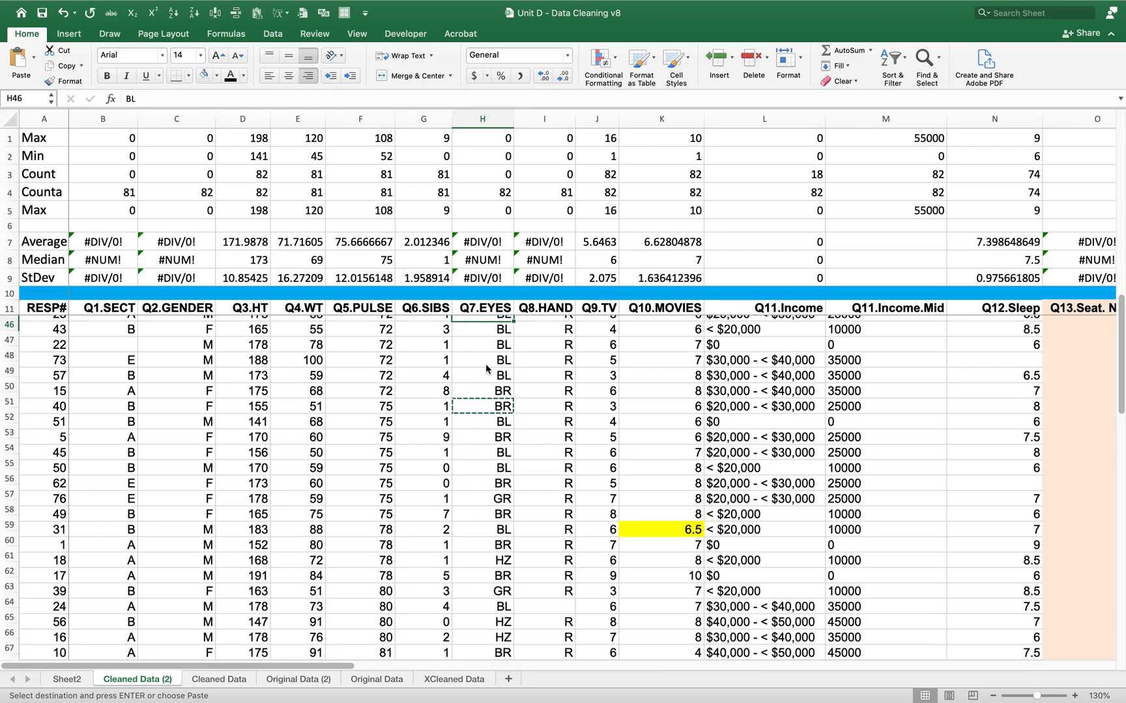
pyautogui.press('Up')
pyautogui.press('Up')
pyautogui.press('Up')
pyautogui.press('Up')
pyautogui.press('Up')
pyautogui.press('Up')
pyautogui.press('Up')
pyautogui.press('Up')
pyautogui.press('Up')
pyautogui.press('Up')
pyautogui.press('Up')
pyautogui.press('Up')
pyautogui.press('Up')
pyautogui.press('Up')
pyautogui.press('Up')
pyautogui.press('Up')
pyautogui.press('Up')
pyautogui.press('Up')
pyautogui.press('Up')
pyautogui.press('Up')
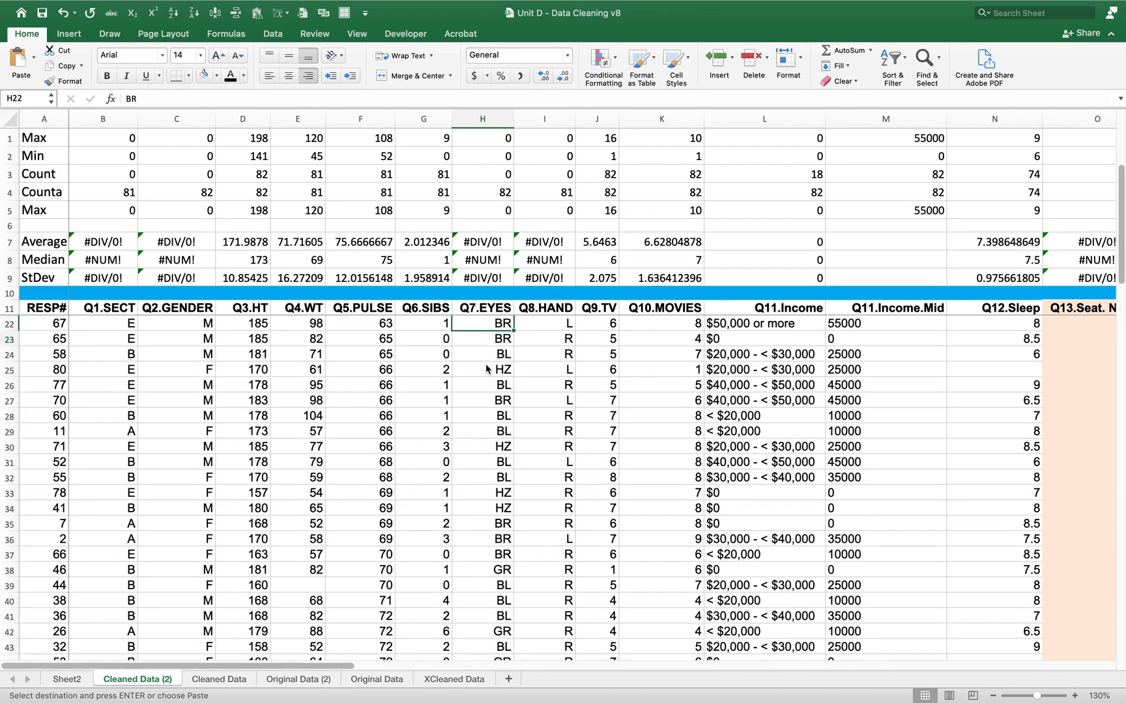
pyautogui.press('Up')
pyautogui.press('Up')
pyautogui.press('Down')
pyautogui.press('Down')
pyautogui.press('Down')
pyautogui.press('Down')
pyautogui.press('Down')
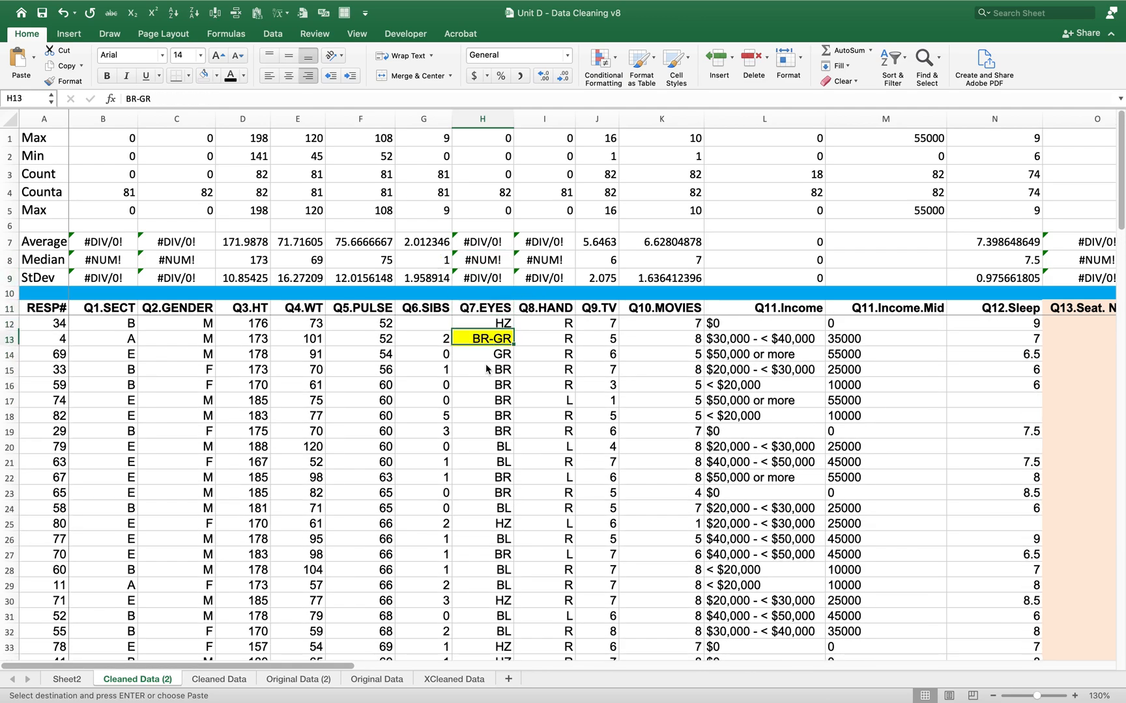
# Step: Replace the "BR-GR" entry and its yellow fill in Q7.EYES cell H13 with a copy of the HZ cell H12
pyautogui.press('Up')
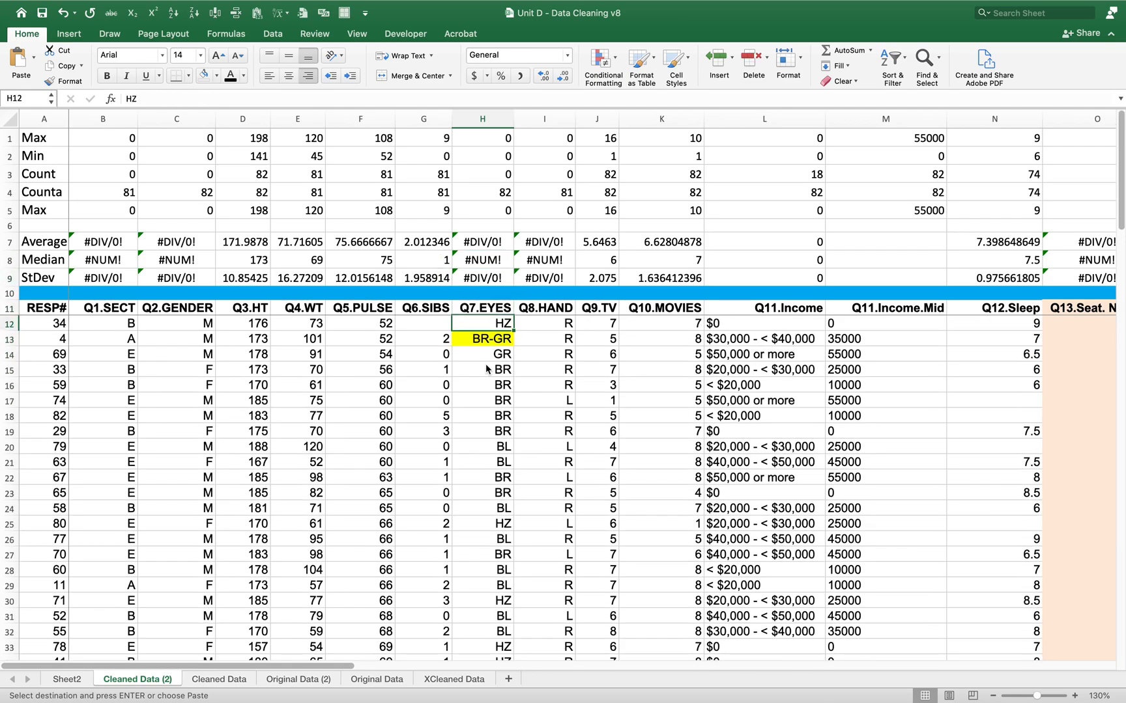
pyautogui.press('cmd+c')
pyautogui.press('Down')
pyautogui.press('cmd+v')
# Step: Review the whole Q7.EYES column from its summary rows down to the last data row for remaining invalid codes
pyautogui.press('Up')
pyautogui.press('Up')
pyautogui.press('Up')
pyautogui.press('Up')
pyautogui.press('Up')
pyautogui.press('Up')
pyautogui.press('Up')
pyautogui.press('Up')
pyautogui.press('Up')
pyautogui.press('Down')
pyautogui.press('Down')
pyautogui.press('Down')
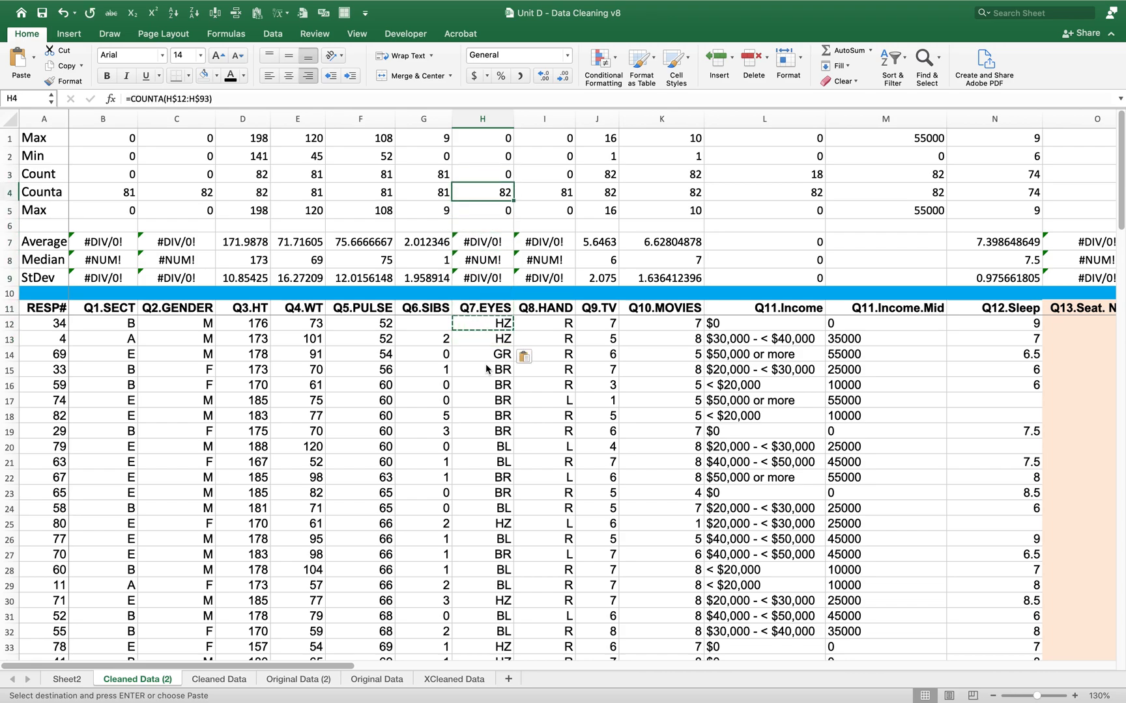
pyautogui.press('Down')
pyautogui.press('Down')
pyautogui.press('Down')
pyautogui.press('Down')
pyautogui.press('Down')
pyautogui.press('Down')
pyautogui.press('Down')
pyautogui.press('Down')
pyautogui.press('Down')
pyautogui.press('Down')
pyautogui.press('Down')
pyautogui.press('Down')
pyautogui.press('Down')
pyautogui.press('Down')
pyautogui.press('Down')
pyautogui.press('Down')
pyautogui.press('Down')
pyautogui.press('Down')
pyautogui.press('Down')
pyautogui.press('Down')
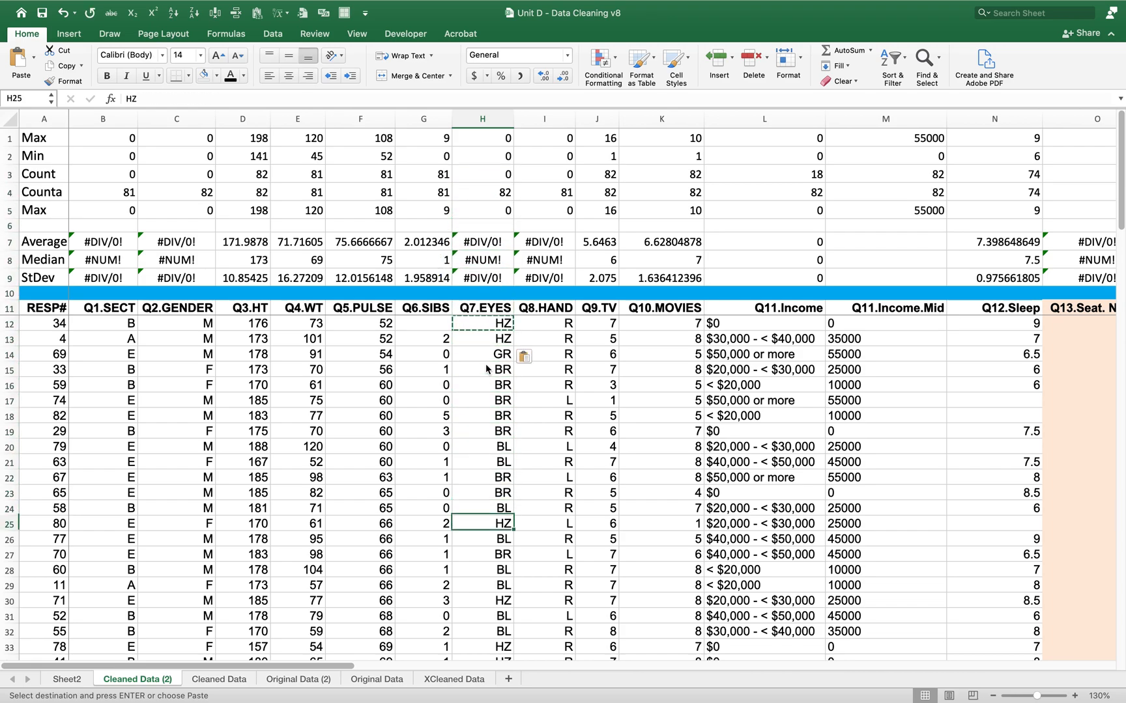
pyautogui.press('Down')
pyautogui.press('Down')
pyautogui.press('Down')
pyautogui.press('Down')
pyautogui.press('Down')
pyautogui.press('Down')
pyautogui.press('Down')
pyautogui.press('Down')
pyautogui.press('Down')
pyautogui.press('Down')
pyautogui.press('Down')
pyautogui.press('Down')
pyautogui.press('Down')
pyautogui.press('Down')
pyautogui.press('Down')
pyautogui.press('Down')
pyautogui.press('Down')
pyautogui.press('Down')
pyautogui.press('Down')
pyautogui.press('Down')
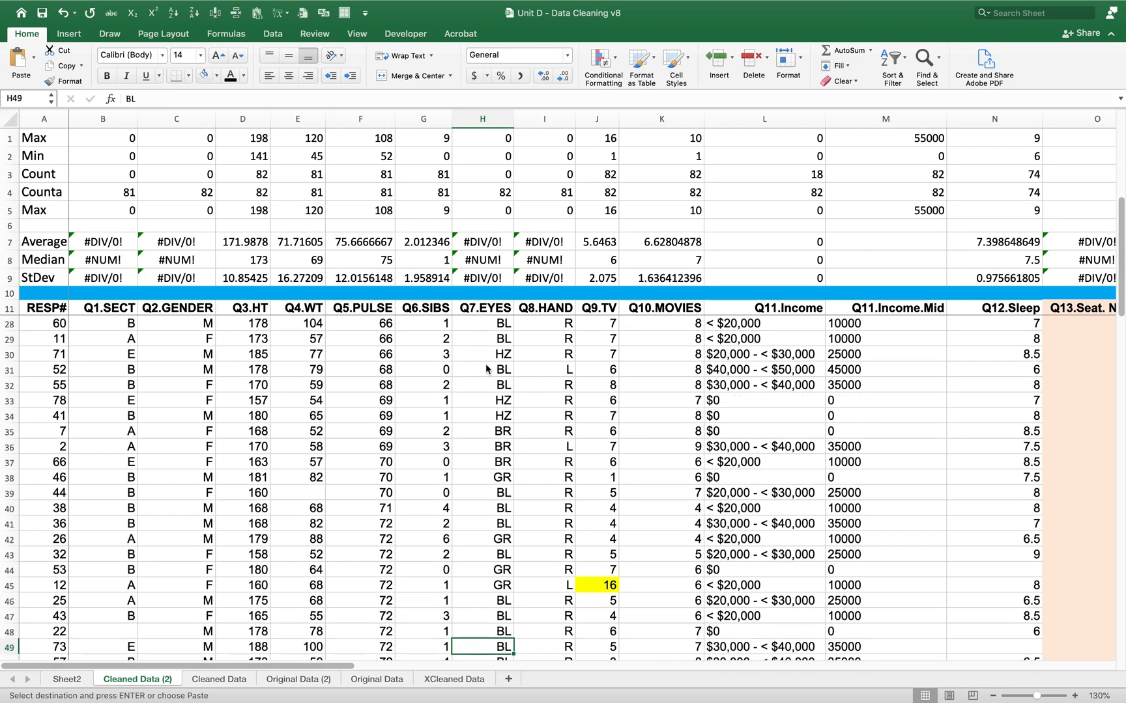
pyautogui.press('Down')
pyautogui.press('Down')
pyautogui.press('Down')
pyautogui.press('Down')
pyautogui.press('Down')
pyautogui.press('Down')
pyautogui.press('Down')
pyautogui.press('Down')
pyautogui.press('Down')
pyautogui.press('Down')
pyautogui.press('Down')
pyautogui.press('Down')
pyautogui.press('Down')
pyautogui.press('Down')
pyautogui.press('Down')
pyautogui.press('Down')
pyautogui.press('Down')
pyautogui.press('Down')
pyautogui.press('Down')
pyautogui.press('Down')
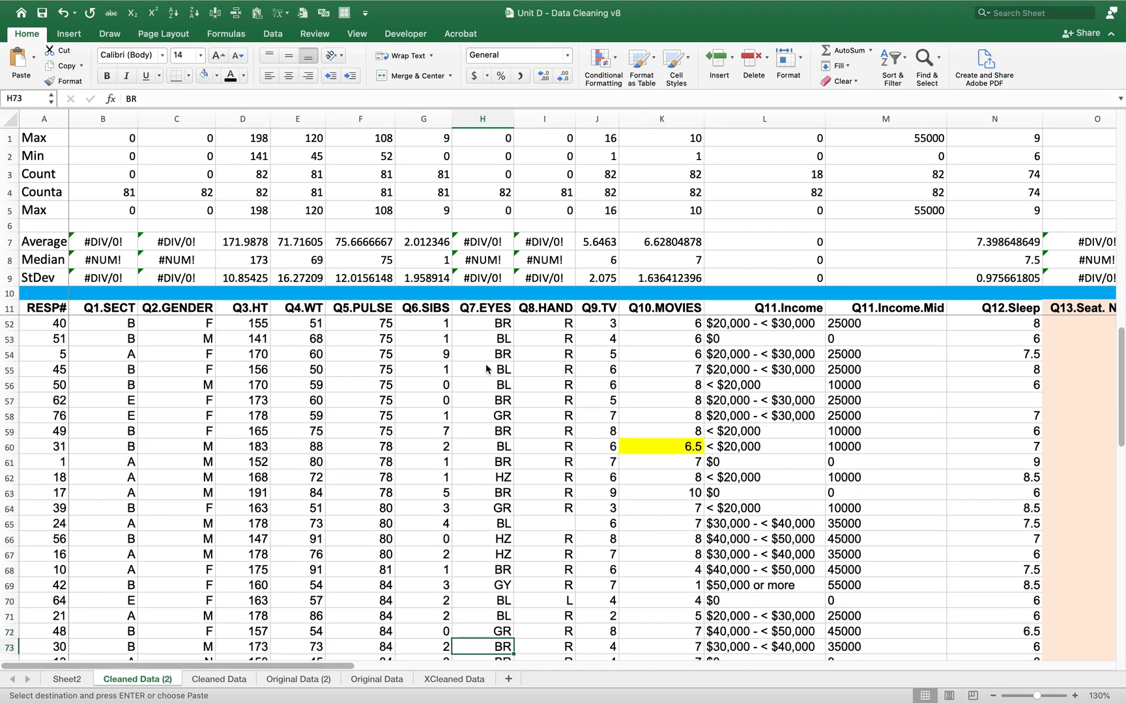
pyautogui.press('Down')
pyautogui.press('Down')
pyautogui.press('Down')
pyautogui.press('Down')
pyautogui.press('Down')
pyautogui.press('Down')
pyautogui.press('Down')
pyautogui.press('Down')
pyautogui.press('Down')
pyautogui.press('Down')
pyautogui.press('Down')
pyautogui.press('Down')
pyautogui.press('Down')
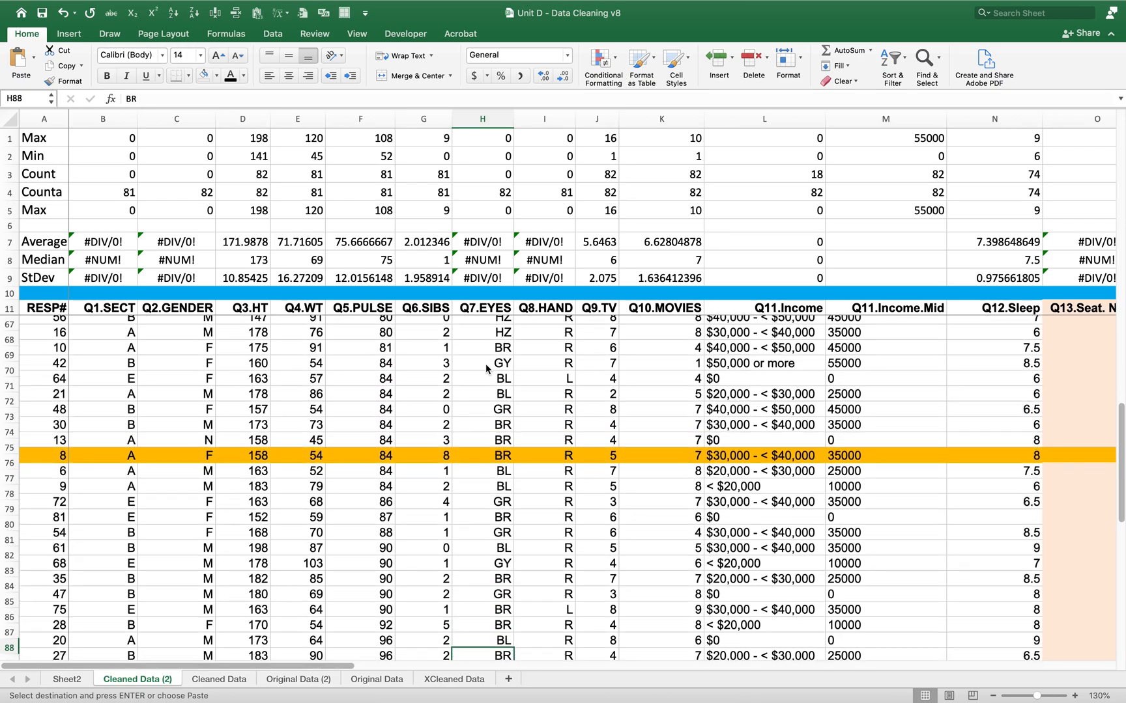
pyautogui.press('Down')
pyautogui.press('Down')
pyautogui.press('Down')
pyautogui.press('Up')
pyautogui.press('Up')
pyautogui.press('Up')
pyautogui.press('Up')
pyautogui.press('Up')
pyautogui.press('Up')
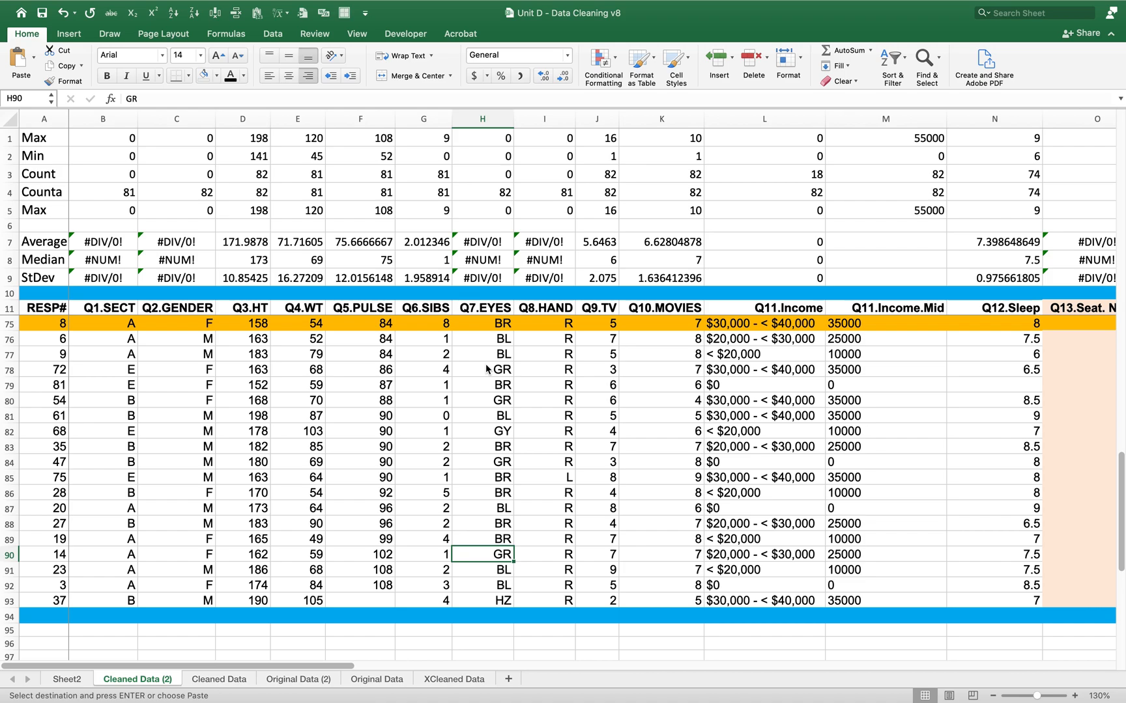
# Step: Review the Q9.TV column upward from row 90 and go to the yellow-marked Q10.MOVIES cell K60
pyautogui.press('Right')
pyautogui.press('Right')
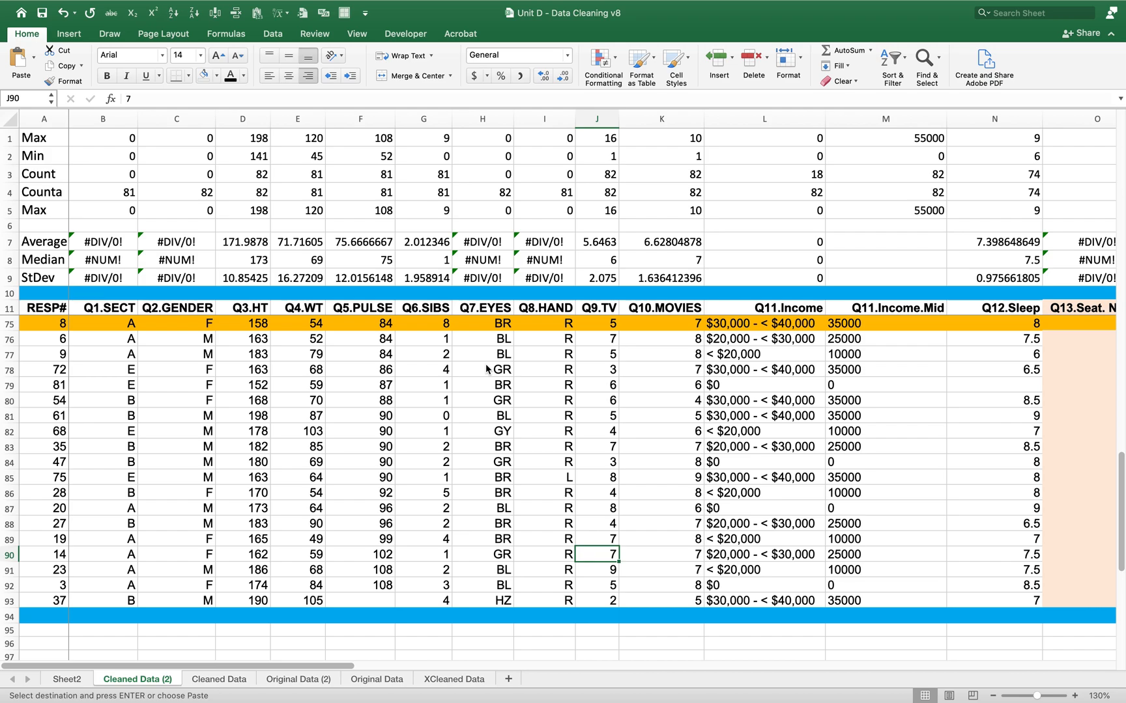
pyautogui.press('pageup')
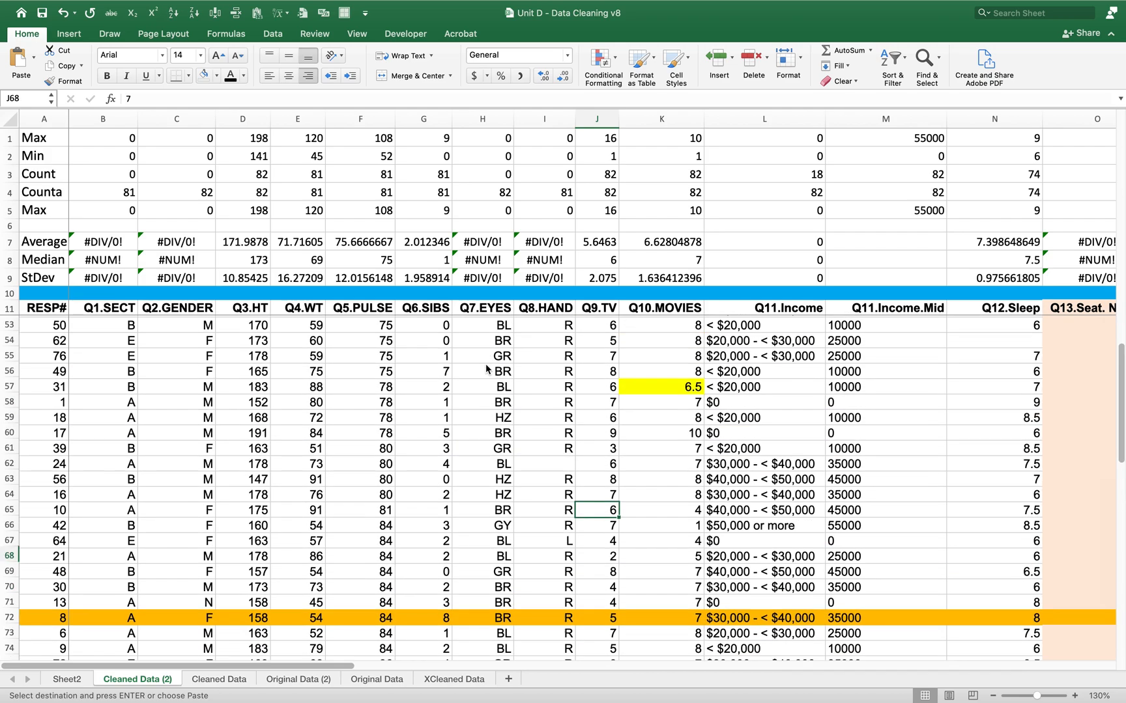
pyautogui.press('Up')
pyautogui.press('Up')
pyautogui.press('Up')
pyautogui.press('Up')
pyautogui.press('Up')
pyautogui.press('Up')
pyautogui.press('Up')
pyautogui.press('Up')
pyautogui.press('Right')
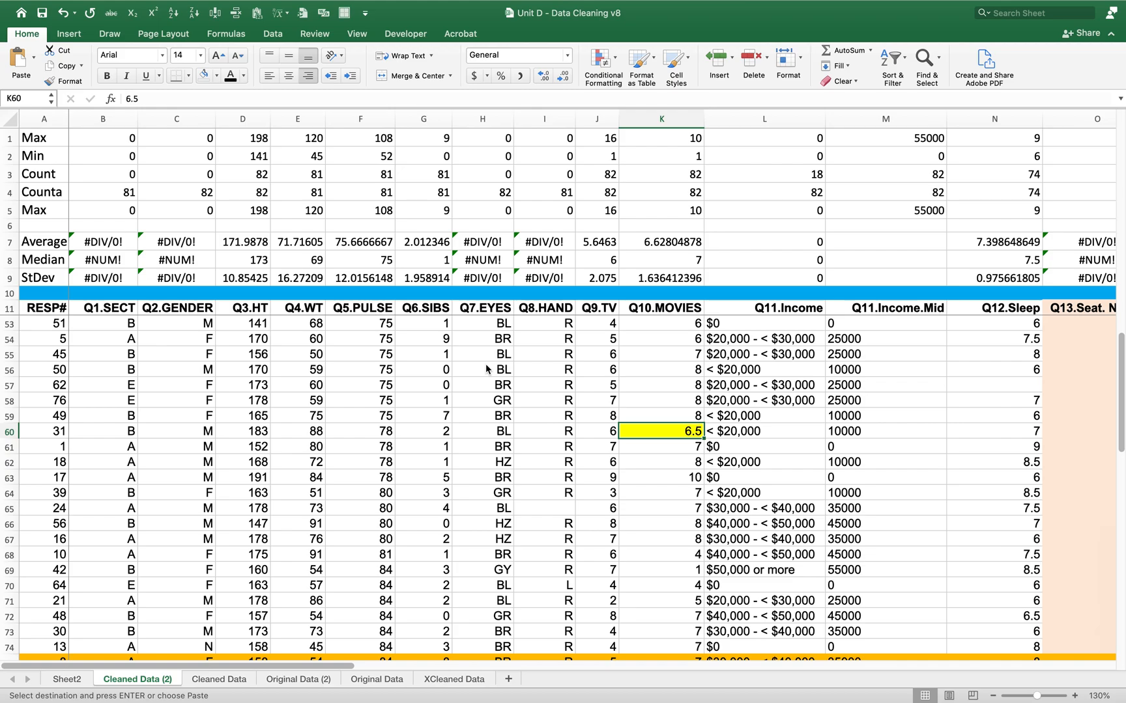
# Step: Check the rating scale for the TV and movie questions 9 and 10 in the Word questionnaire and return to the Excel sheet
pyautogui.press('super+Tab')
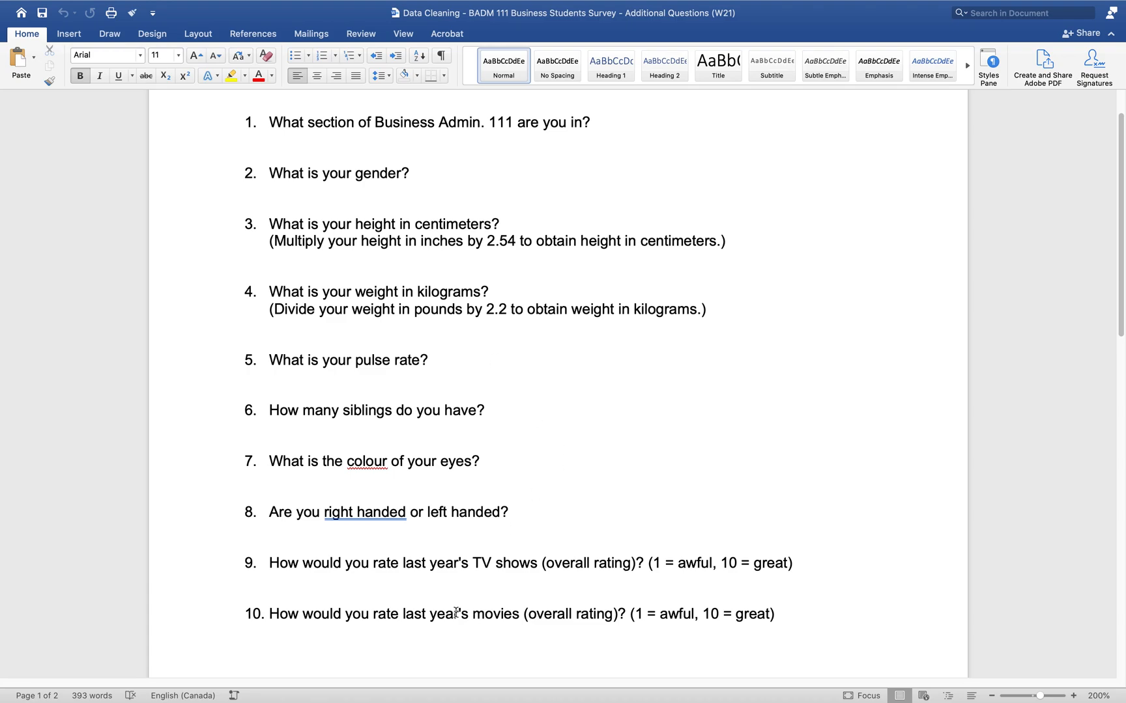
pyautogui.click(438, 596)
pyautogui.click(420, 631)
pyautogui.click(433, 598)
pyautogui.press('super+Tab')
pyautogui.press('Up')
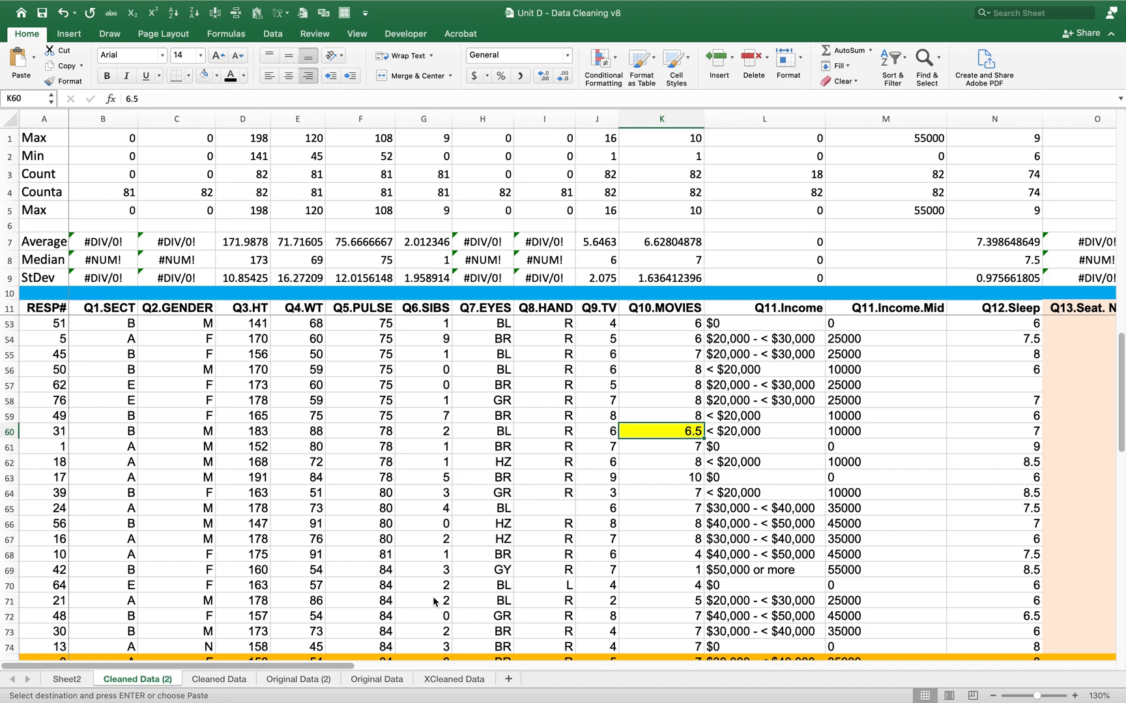
# Step: Set the Q10.MOVIES rating in K60 to 7 and remove the cell's yellow fill
pyautogui.write('7')
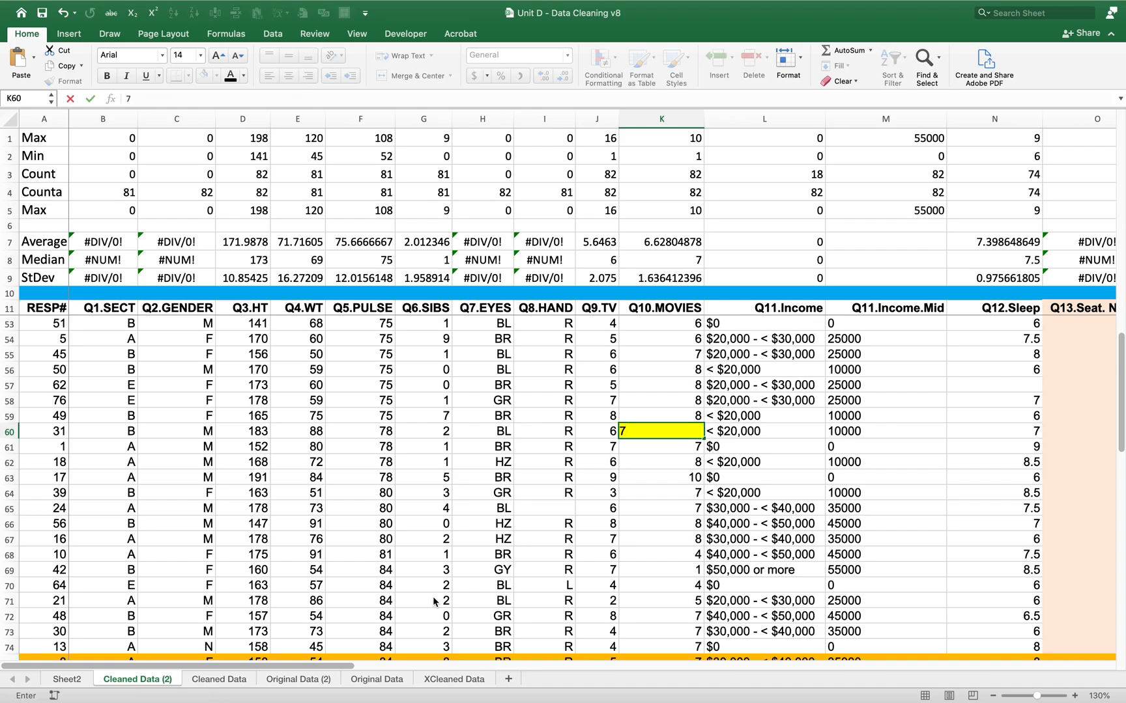
pyautogui.press('Return')
pyautogui.press('Up')
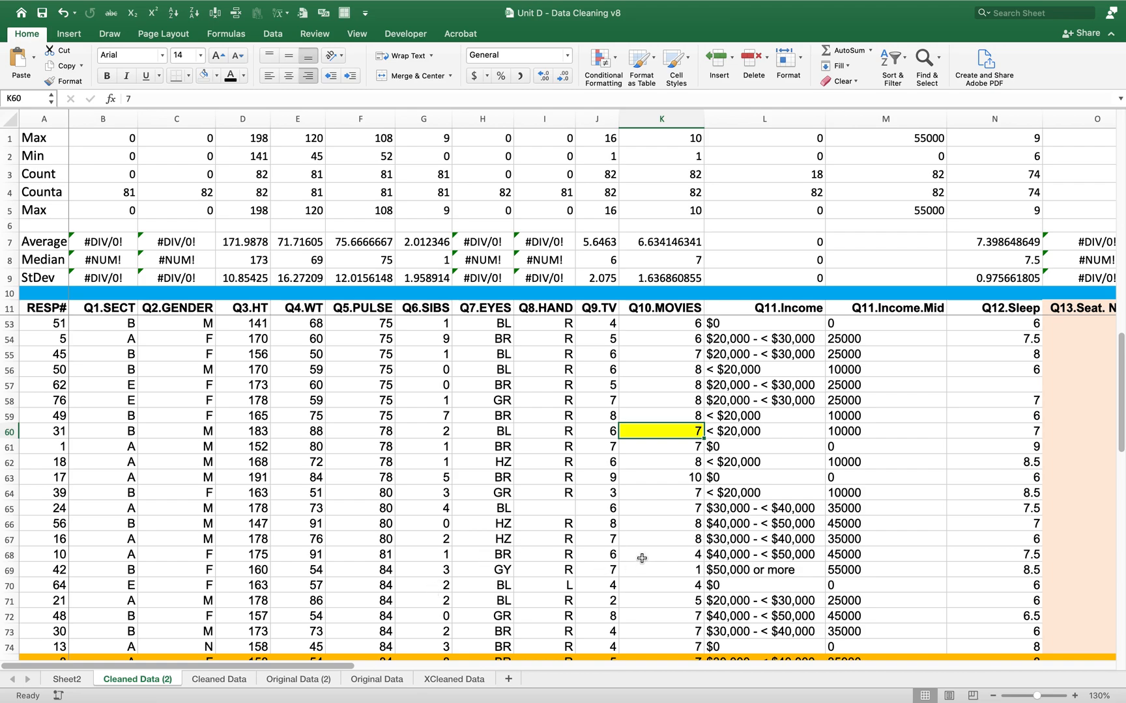
pyautogui.click(206, 75)
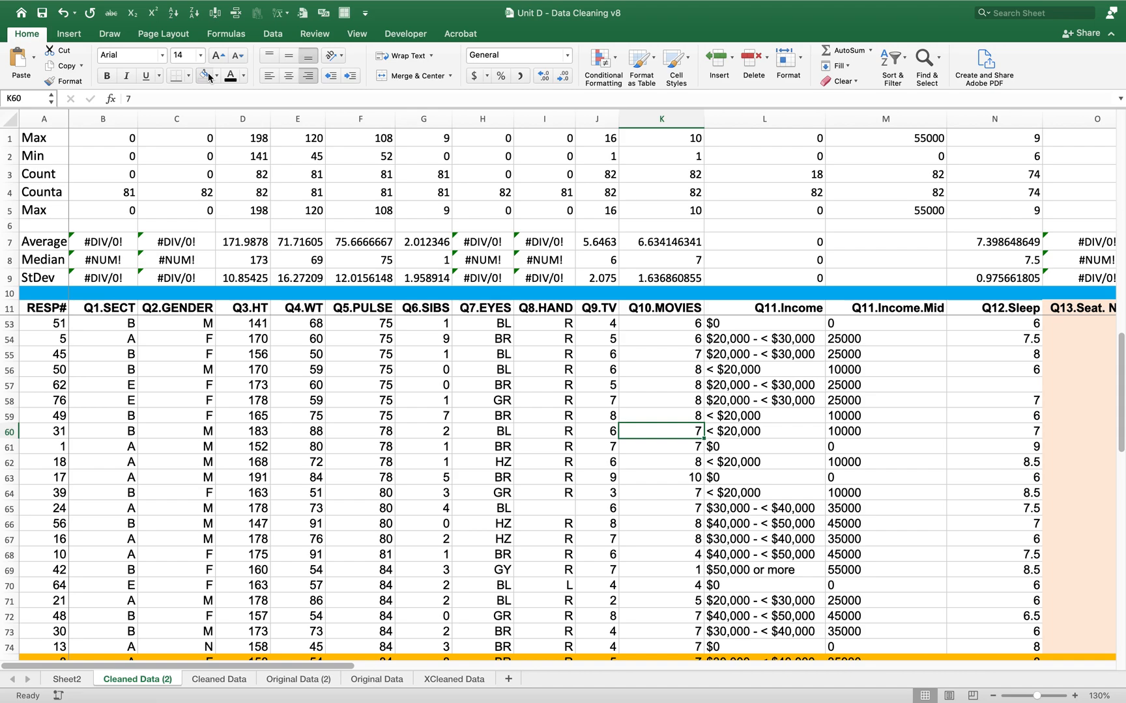
# Step: Review the Q10.MOVIES ratings from row 59 down to the end of the data for invalid values
pyautogui.press('Up')
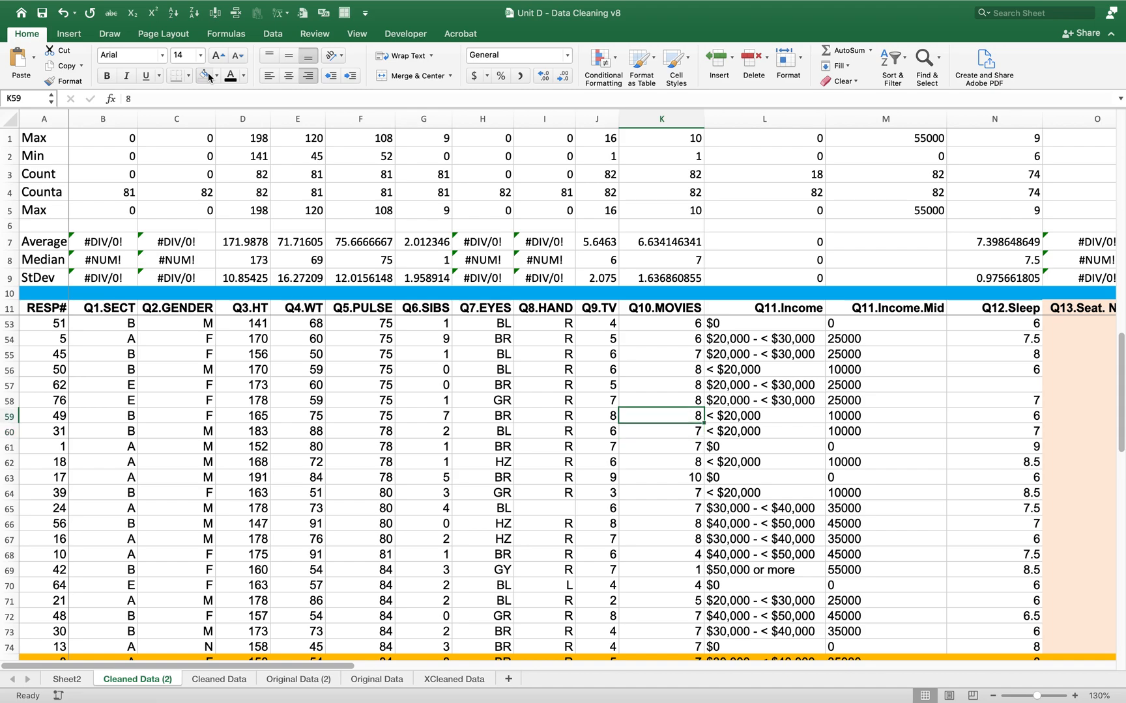
pyautogui.press('Down')
pyautogui.press('Down')
pyautogui.press('Down')
pyautogui.press('Down')
pyautogui.press('Down')
pyautogui.press('Down')
pyautogui.press('Down')
pyautogui.press('Down')
pyautogui.press('Down')
pyautogui.press('Down')
pyautogui.press('Down')
pyautogui.press('Down')
pyautogui.press('Down')
pyautogui.press('Down')
pyautogui.press('Down')
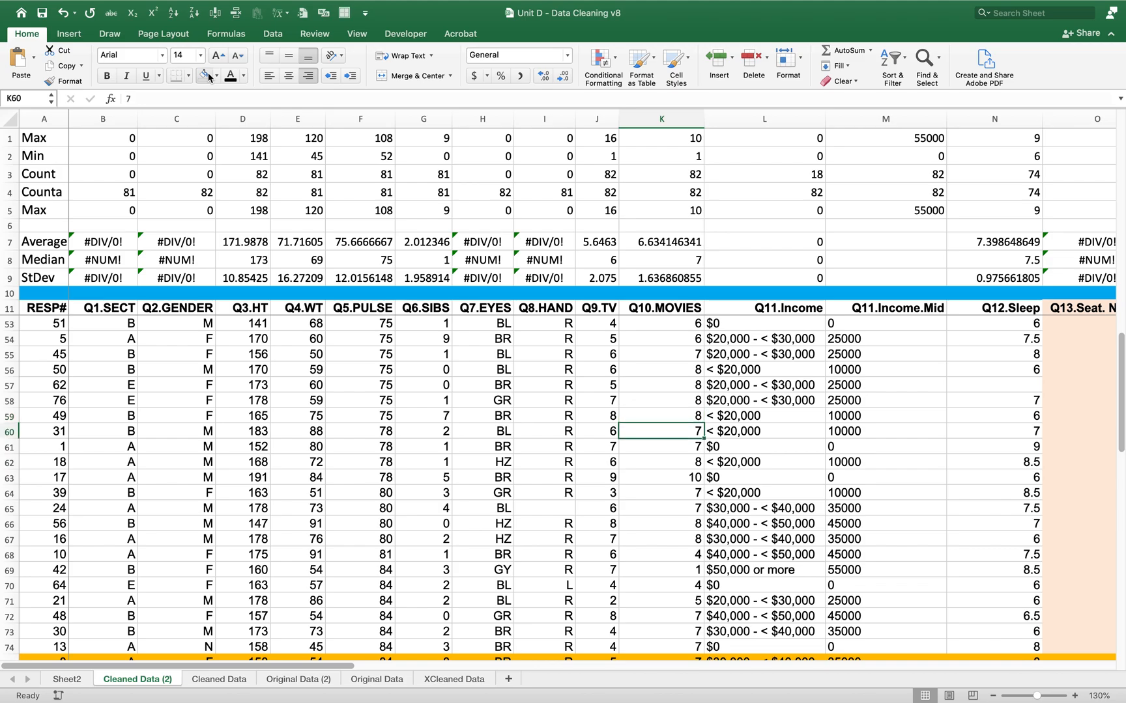
pyautogui.press('Down')
pyautogui.press('Down')
pyautogui.press('Down')
pyautogui.press('Down')
pyautogui.press('Down')
pyautogui.press('Down')
pyautogui.press('Down')
pyautogui.press('Down')
pyautogui.press('Down')
pyautogui.press('Down')
pyautogui.press('Down')
pyautogui.press('Down')
pyautogui.press('Down')
pyautogui.press('Down')
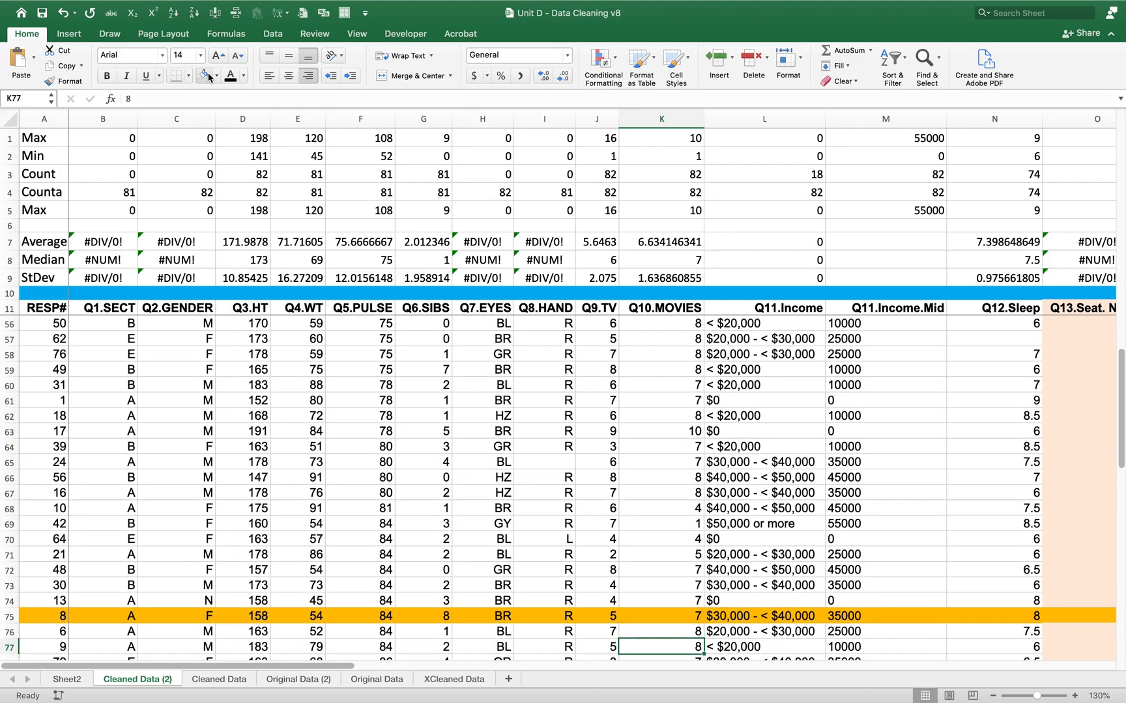
pyautogui.press('Down')
pyautogui.press('Down')
pyautogui.press('Down')
pyautogui.press('Down')
pyautogui.press('Down')
pyautogui.press('Down')
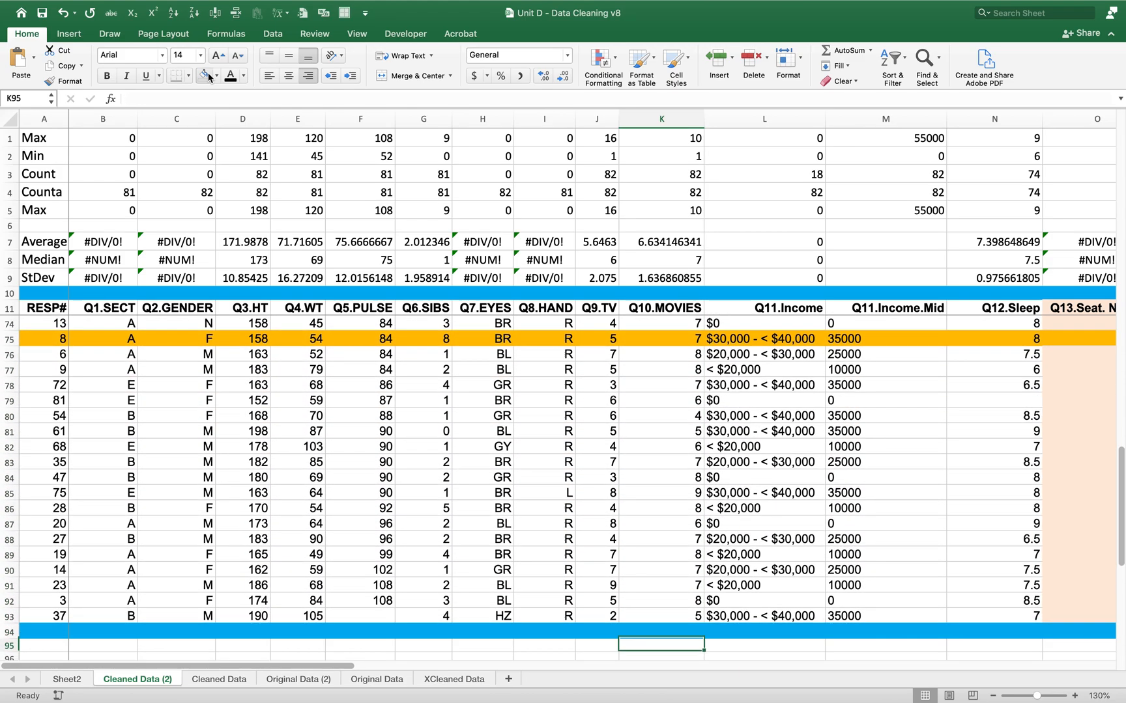
# Step: Review the Q10.MOVIES ratings from the bottom of the data back up to row 40 for marked or invalid values
pyautogui.press('Up')
pyautogui.press('Up')
pyautogui.press('Up')
pyautogui.press('Up')
pyautogui.press('Up')
pyautogui.press('Up')
pyautogui.press('Up')
pyautogui.press('Up')
pyautogui.press('Up')
pyautogui.press('Up')
pyautogui.press('Up')
pyautogui.press('Up')
pyautogui.press('Up')
pyautogui.press('Up')
pyautogui.press('Up')
pyautogui.press('Up')
pyautogui.press('Up')
pyautogui.press('Up')
pyautogui.press('Up')
pyautogui.press('Up')
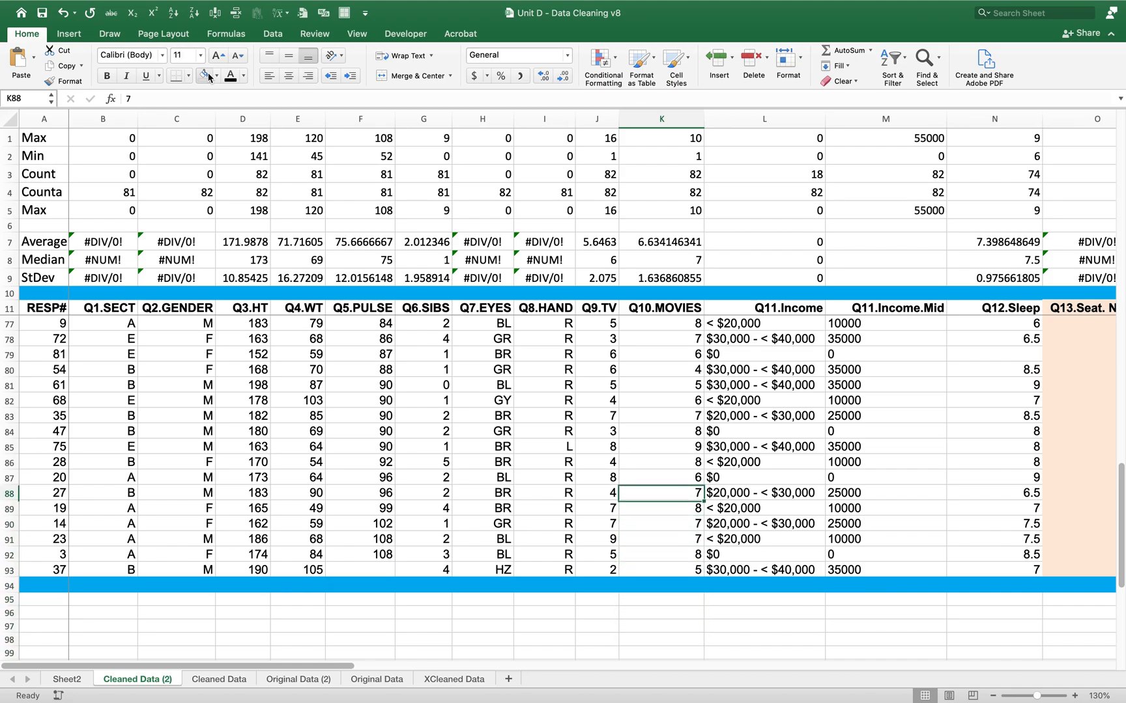
pyautogui.press('Up')
pyautogui.press('Up')
pyautogui.press('Up')
pyautogui.press('Up')
pyautogui.press('Up')
pyautogui.press('Up')
pyautogui.press('Up')
pyautogui.press('Up')
pyautogui.press('Up')
pyautogui.press('Up')
pyautogui.press('Up')
pyautogui.press('Up')
pyautogui.press('Up')
pyautogui.press('Up')
pyautogui.press('Up')
pyautogui.press('Up')
pyautogui.press('Up')
pyautogui.press('Up')
pyautogui.press('Up')
pyautogui.press('Up')
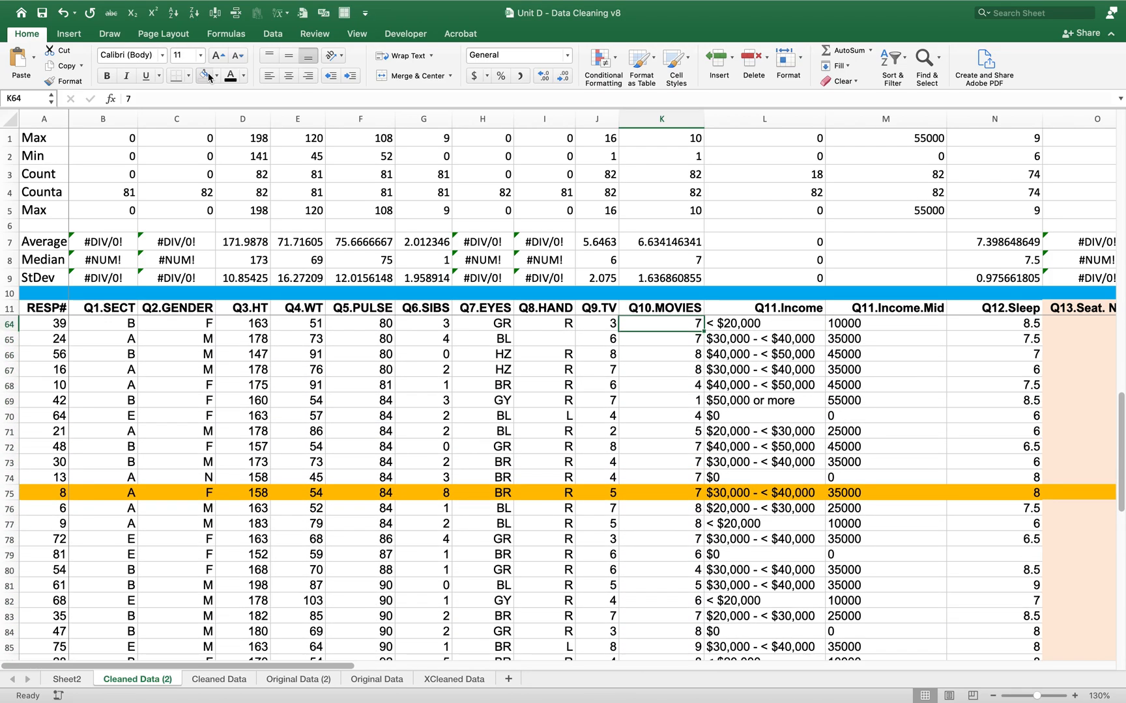
pyautogui.press('Up')
pyautogui.press('Up')
pyautogui.press('Up')
pyautogui.press('Up')
pyautogui.press('Up')
pyautogui.press('Up')
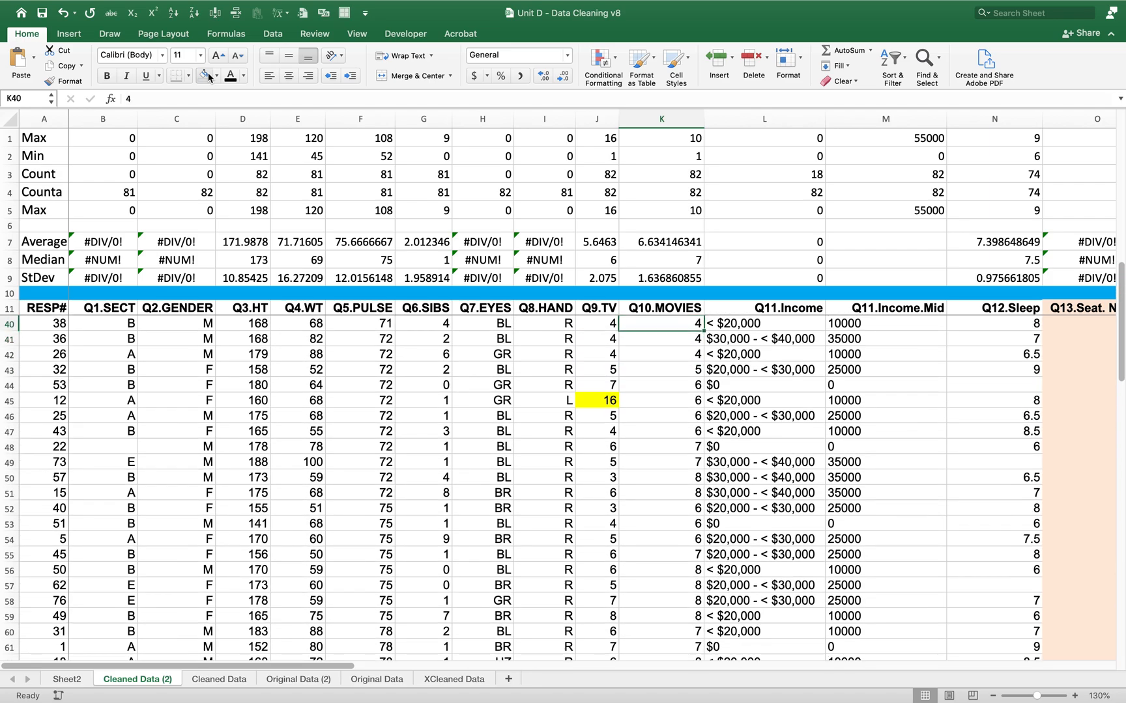
# Step: Replace the out-of-range Q9.TV rating in J45 with 1 and remove the cell's yellow fill
pyautogui.press('Down')
pyautogui.press('Down')
pyautogui.press('Down')
pyautogui.press('Down')
pyautogui.press('Down')
pyautogui.press('Left')
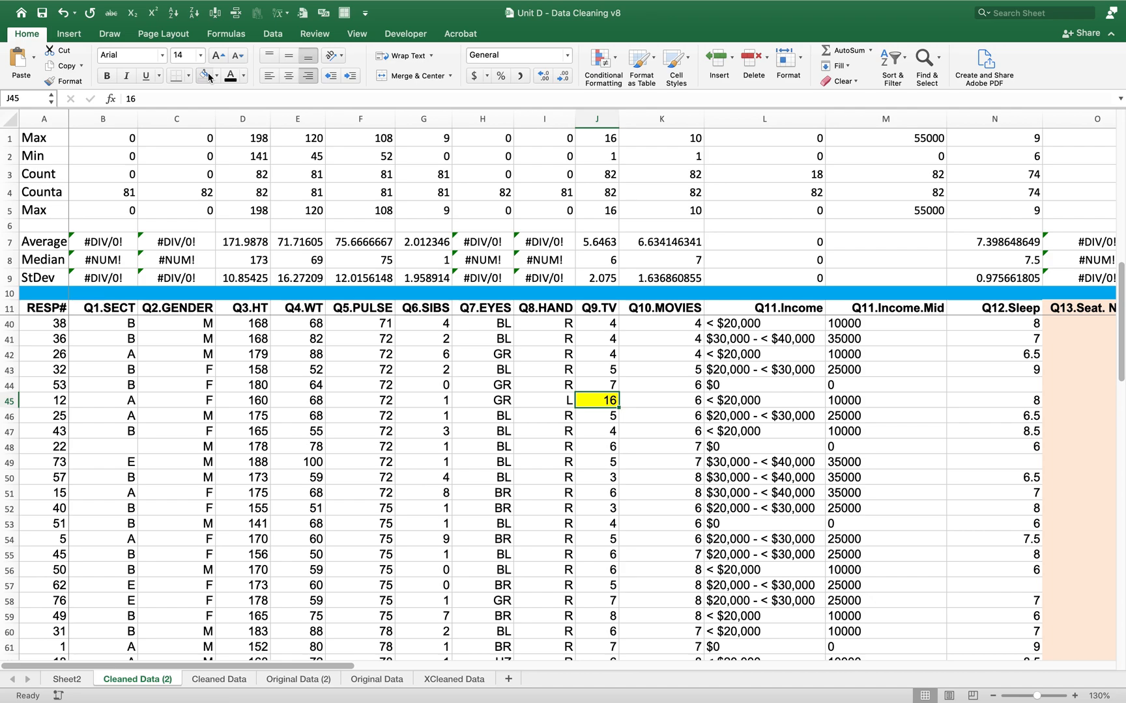
pyautogui.write('1')
pyautogui.press('Return')
pyautogui.click(208, 76)
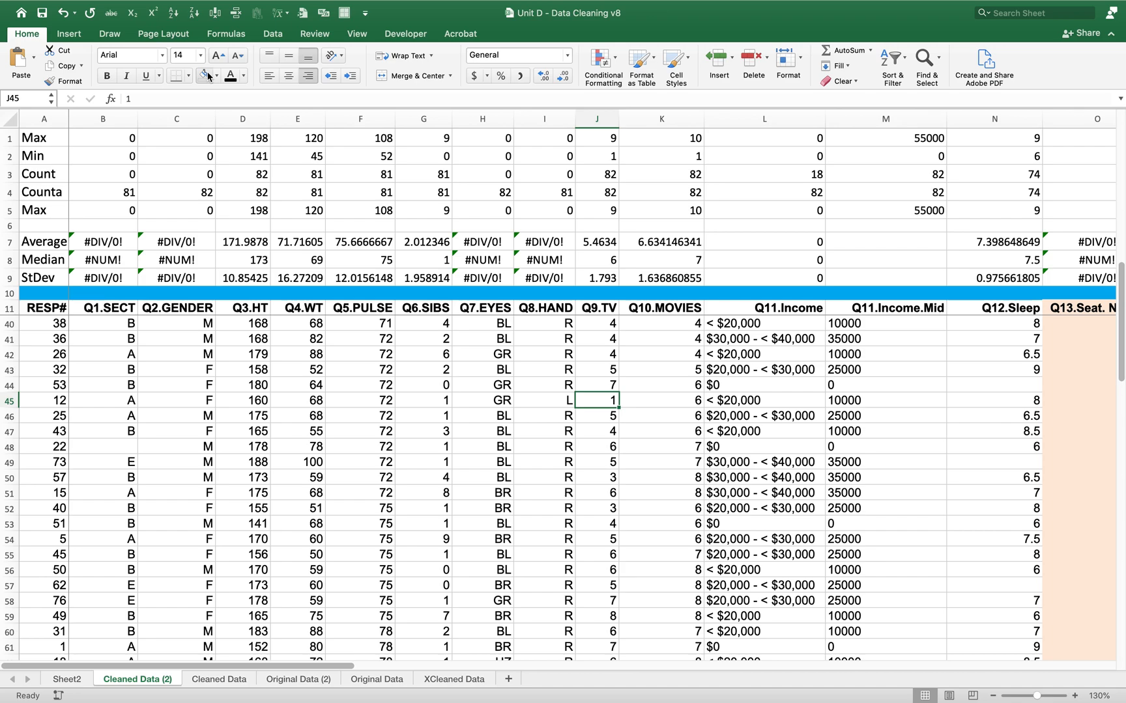
# Step: Review the Q9.TV ratings from row 45 up to the Max and Min summary rows for remaining out-of-range values
pyautogui.press('Up')
pyautogui.press('Down')
pyautogui.press('Right')
pyautogui.press('Left')
pyautogui.press('Right')
pyautogui.press('Left')
pyautogui.press('Up')
pyautogui.press('Up')
pyautogui.press('Up')
pyautogui.press('Up')
pyautogui.press('Up')
pyautogui.press('Up')
pyautogui.press('Up')
pyautogui.press('Up')
pyautogui.press('Up')
pyautogui.press('Up')
pyautogui.press('Up')
pyautogui.press('Up')
pyautogui.press('Up')
pyautogui.press('Up')
pyautogui.press('Up')
pyautogui.press('Up')
pyautogui.press('Up')
pyautogui.press('Up')
pyautogui.press('Up')
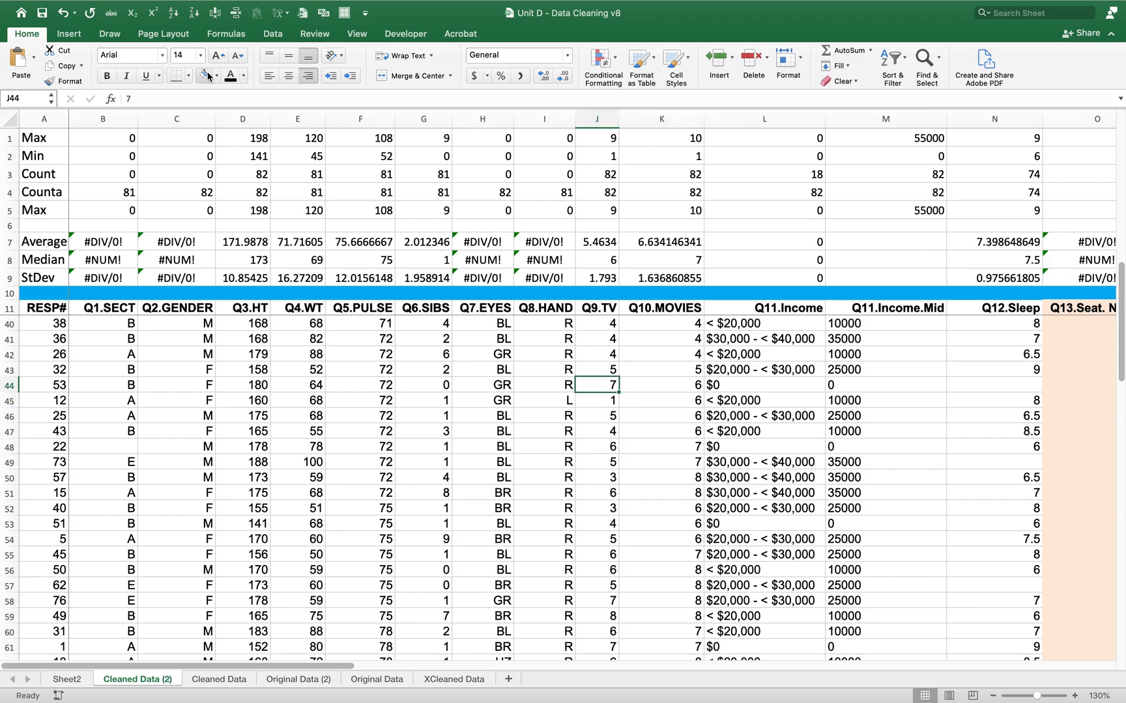
pyautogui.press('Up')
pyautogui.press('Up')
pyautogui.press('Up')
pyautogui.press('Up')
pyautogui.press('Up')
pyautogui.press('Up')
pyautogui.press('Up')
pyautogui.press('Up')
pyautogui.press('Up')
pyautogui.press('Up')
pyautogui.press('Up')
pyautogui.press('Up')
pyautogui.press('Up')
pyautogui.press('Up')
pyautogui.press('Up')
pyautogui.press('Up')
pyautogui.press('Up')
pyautogui.press('Up')
pyautogui.press('Up')
pyautogui.press('Up')
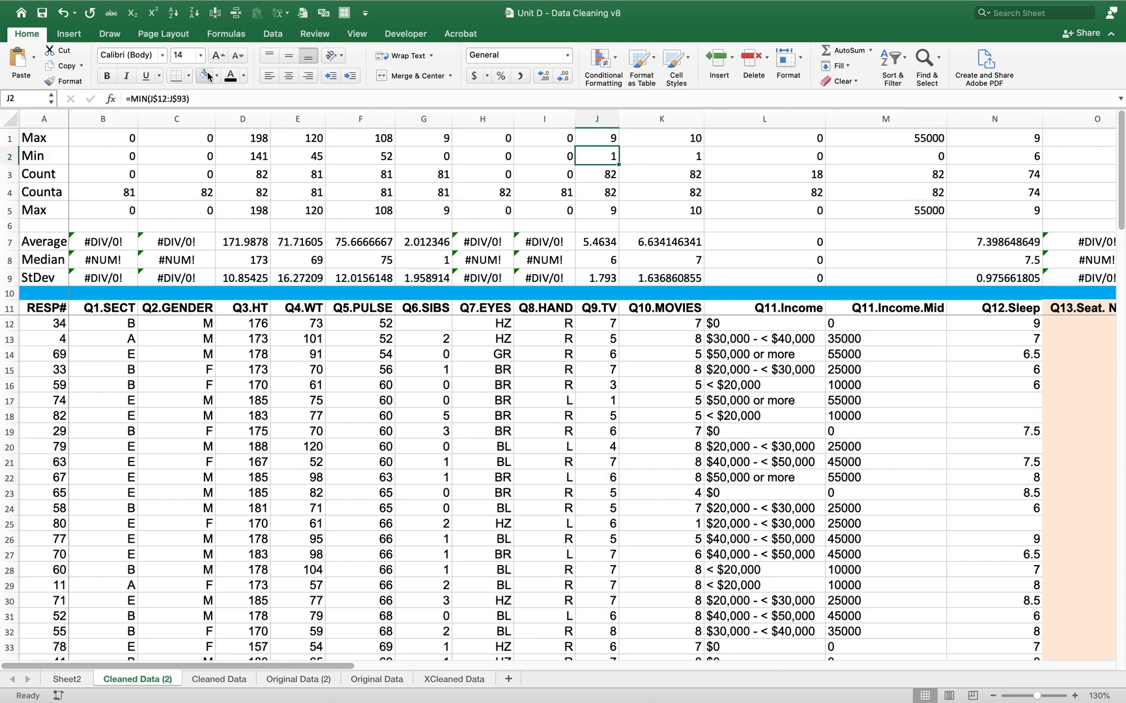
# Step: Check the Max and Min summary rows from Q9.TV across to Q15.Rec for out-of-range values
pyautogui.press('Right')
pyautogui.press('Right')
pyautogui.press('Right')
pyautogui.press('Right')
pyautogui.press('Right')
pyautogui.press('Right')
pyautogui.press('Right')
pyautogui.press('Right')
pyautogui.press('Right')
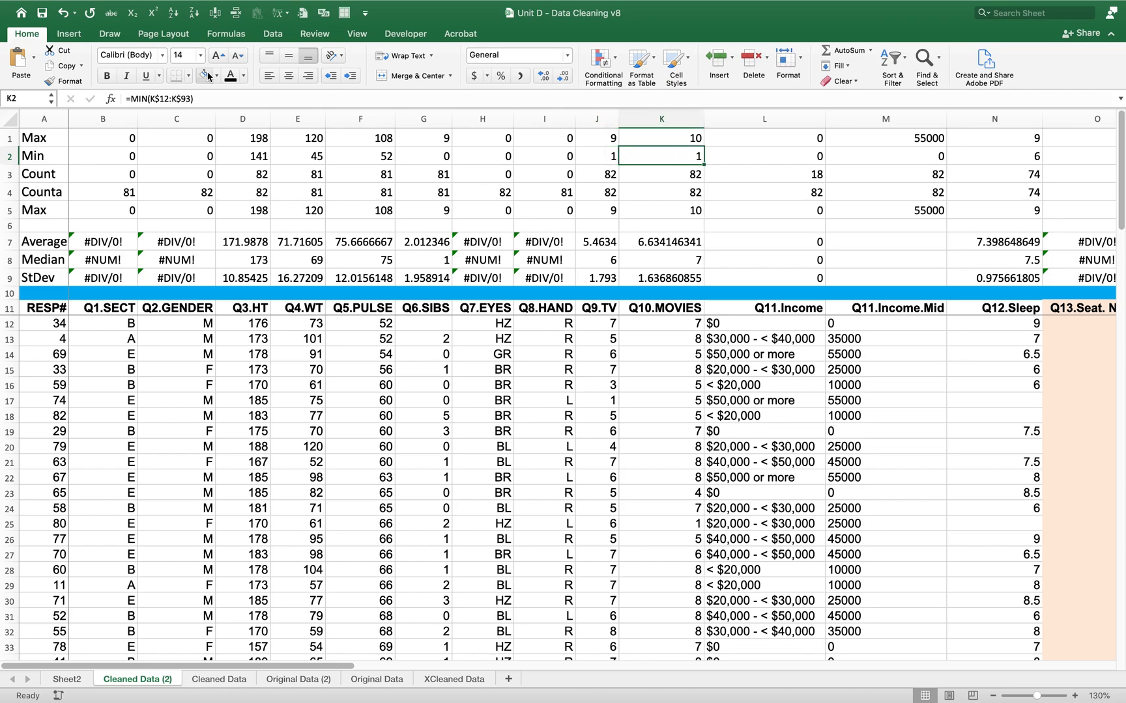
pyautogui.press('Right')
pyautogui.press('Right')
pyautogui.press('Right')
pyautogui.press('Right')
pyautogui.press('Right')
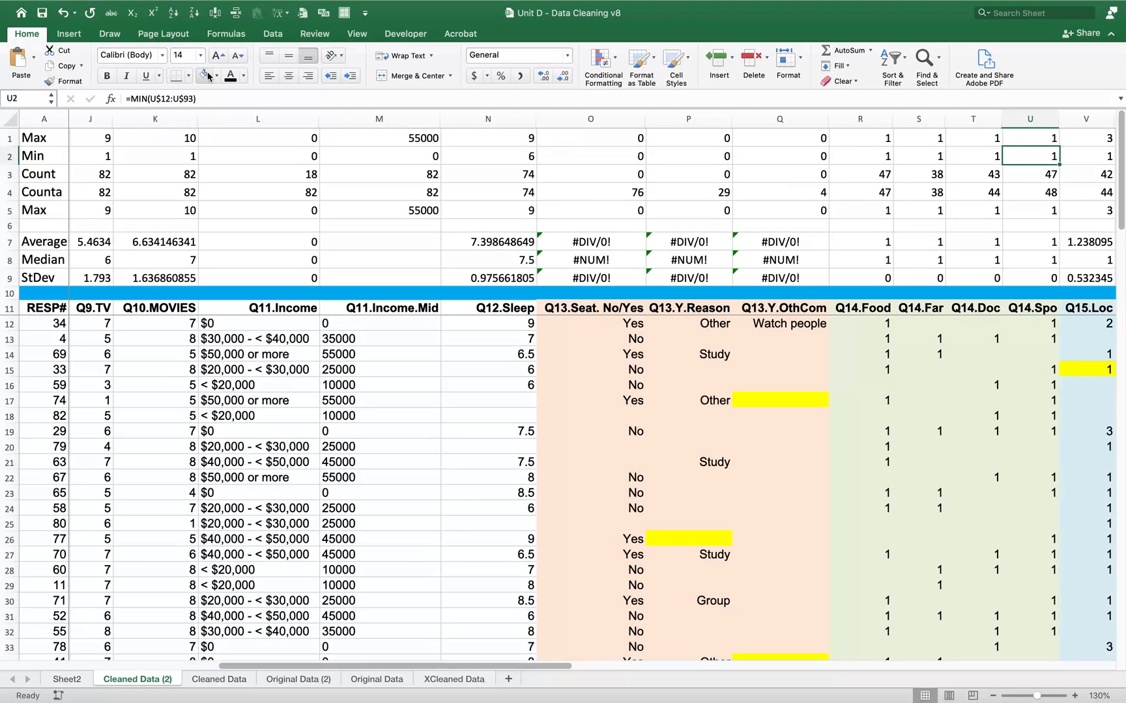
pyautogui.press('Right')
pyautogui.press('Right')
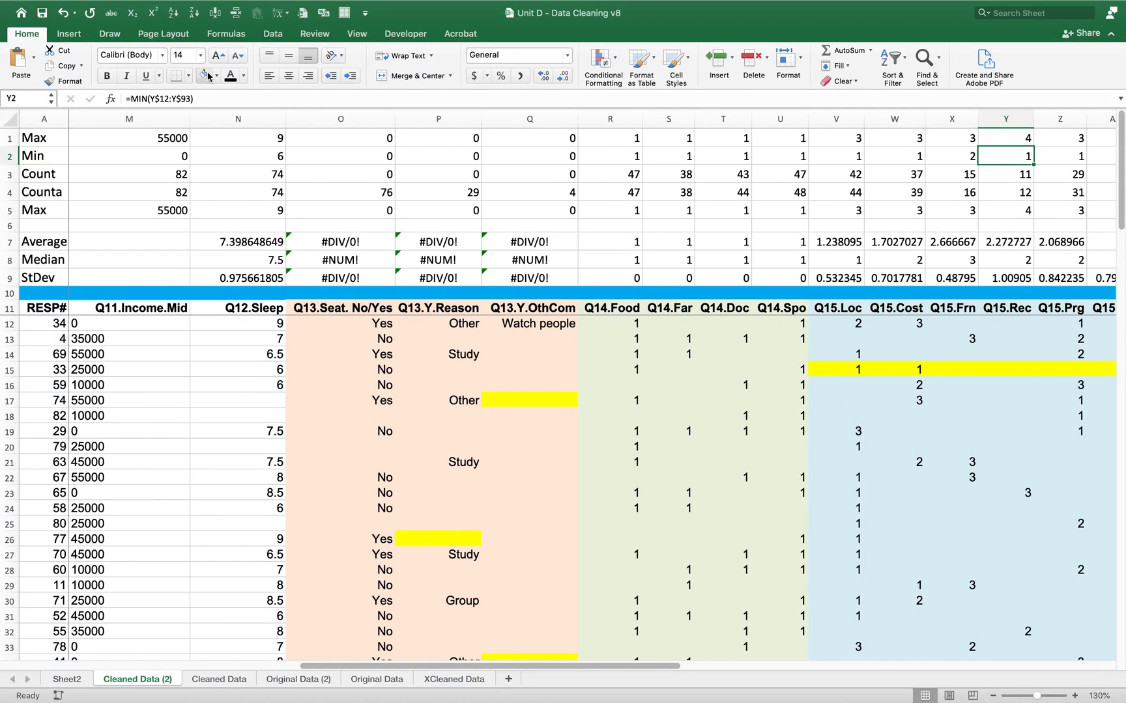